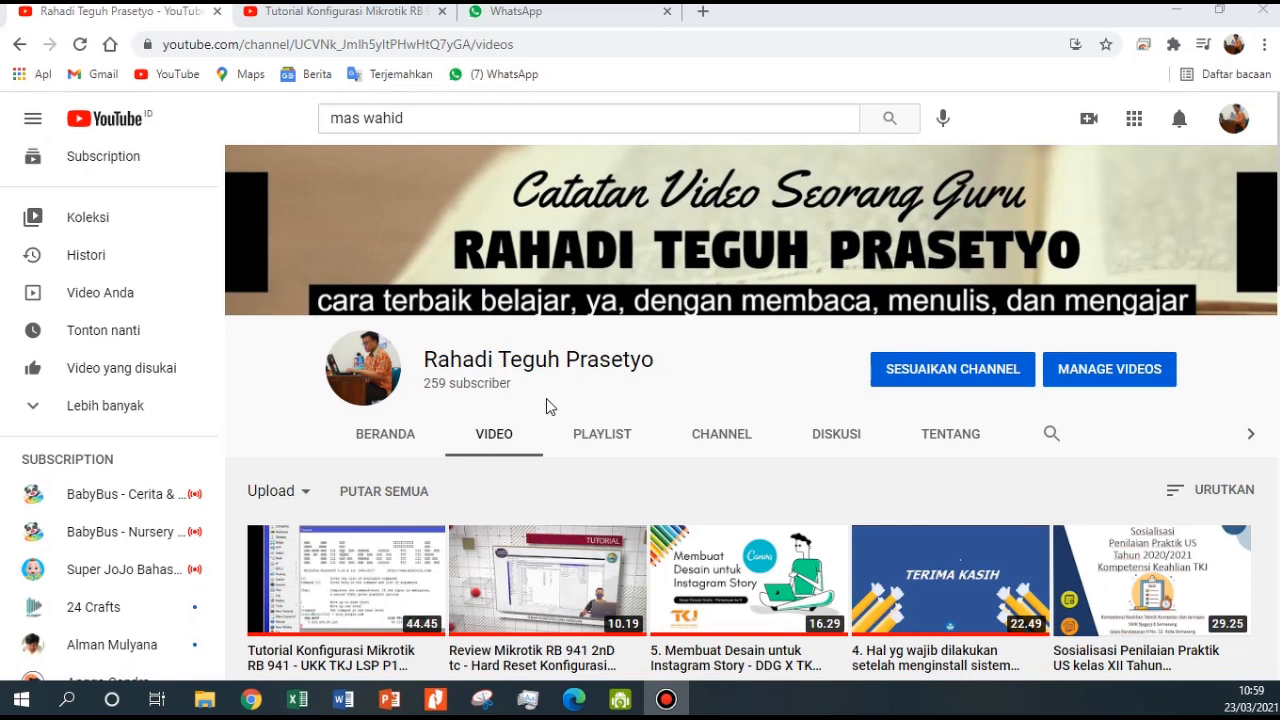
Look over the channel's videos and the Part 2 Mikrotik RB 941 tutorial page, leaving the browser minimized
scroll(531, 402, down, 1)
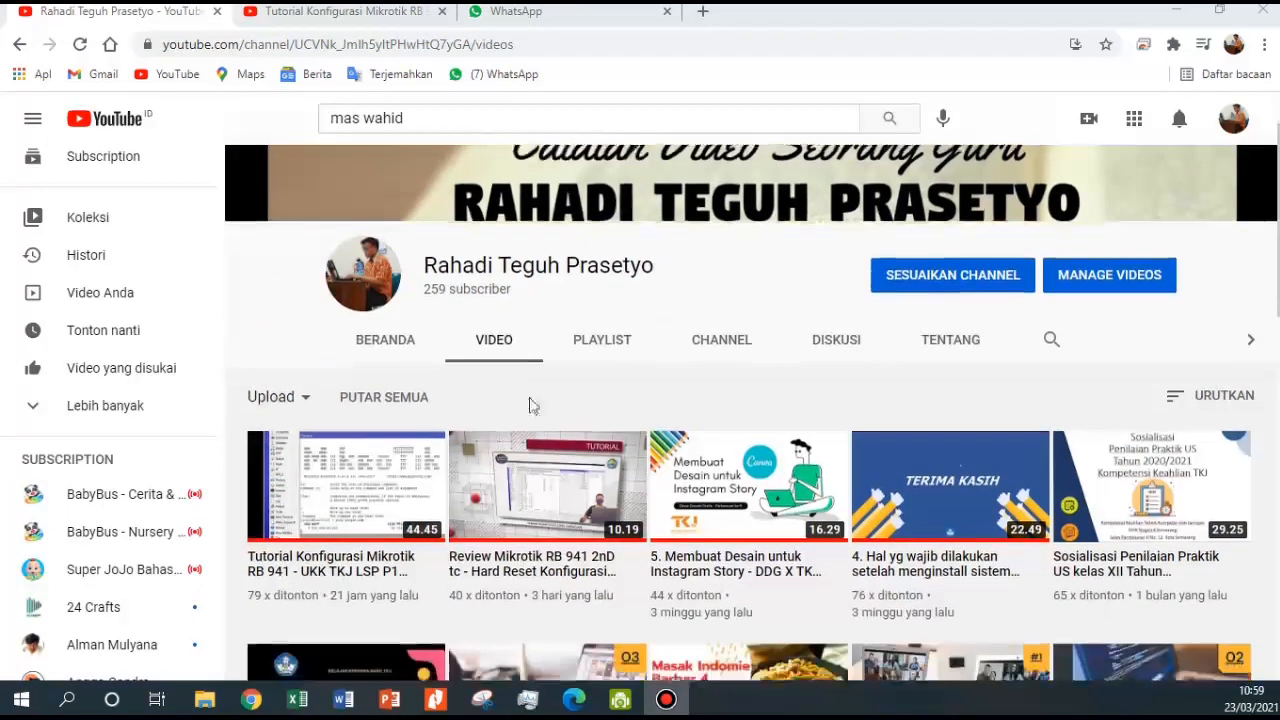
right_click(336, 557)
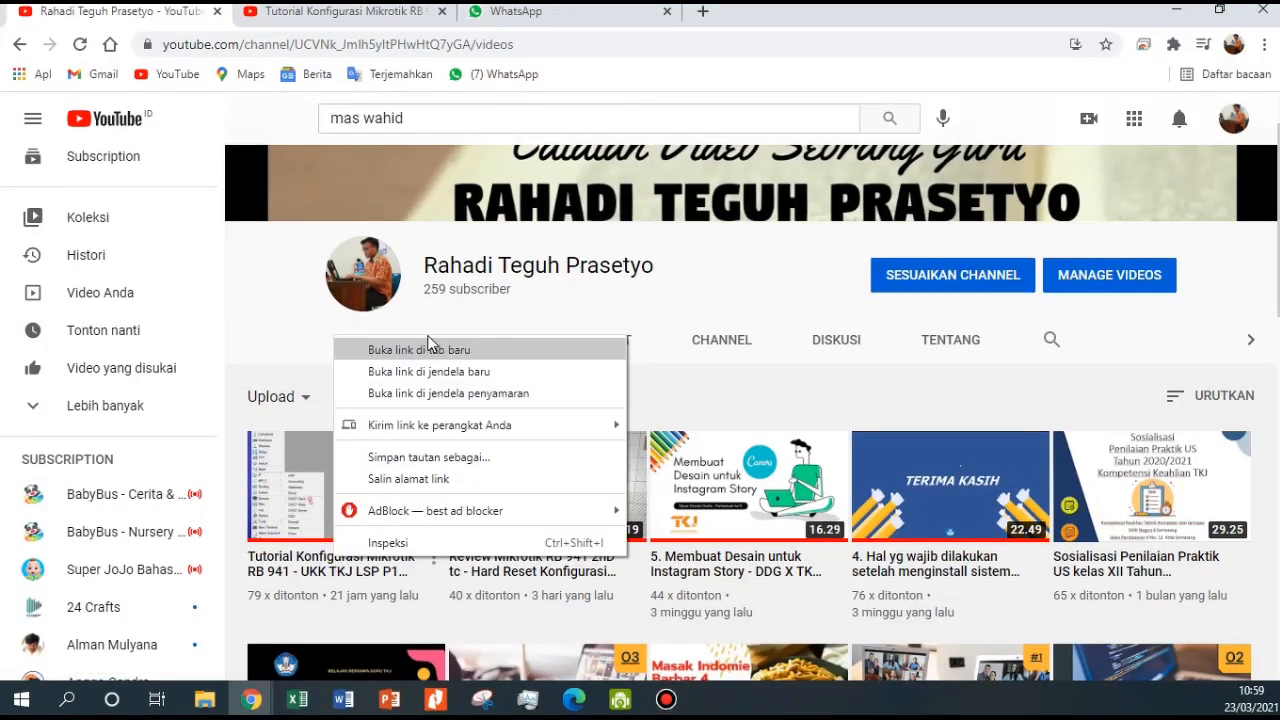
click(332, 18)
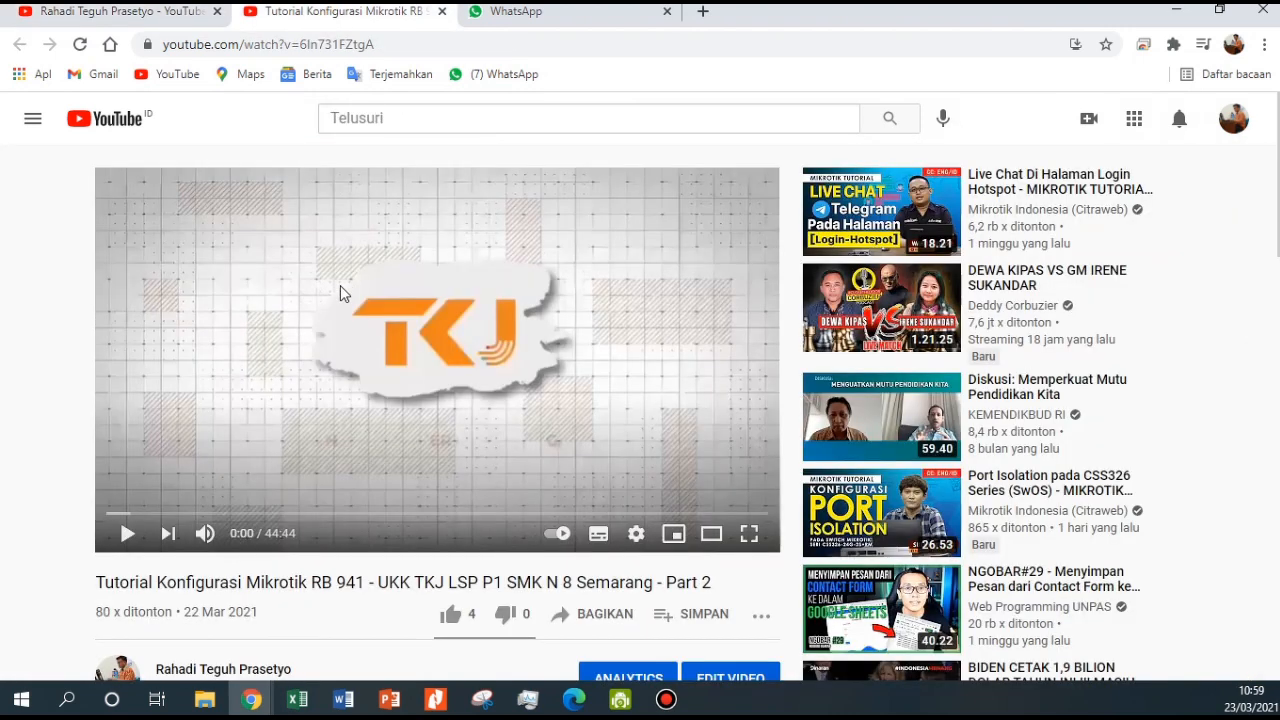
scroll(314, 357, down, 1)
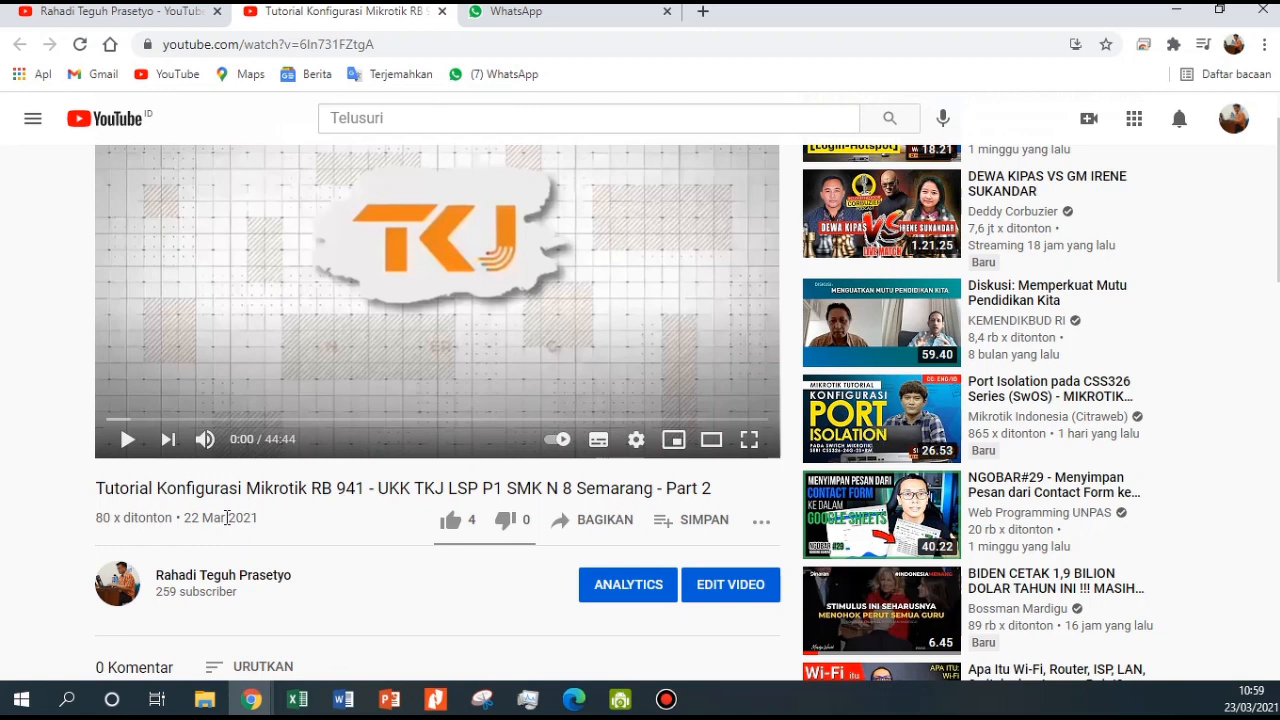
scroll(510, 545, up, 1)
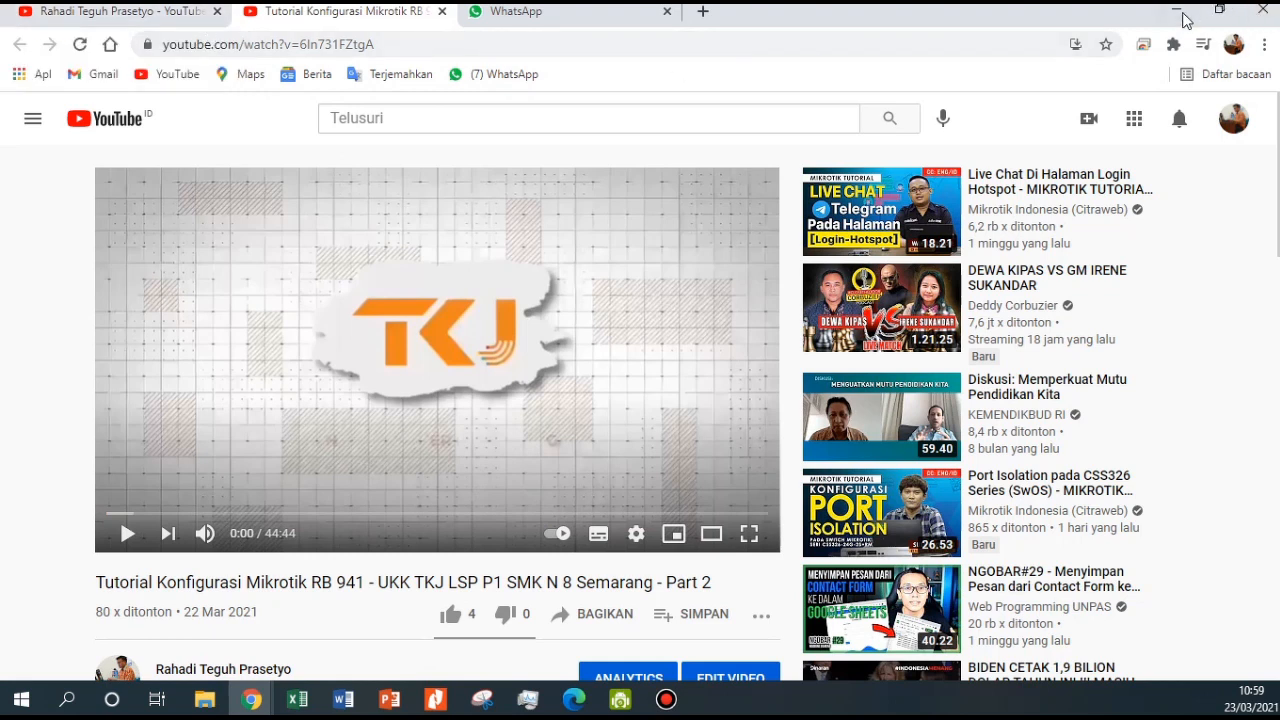
click(1177, 12)
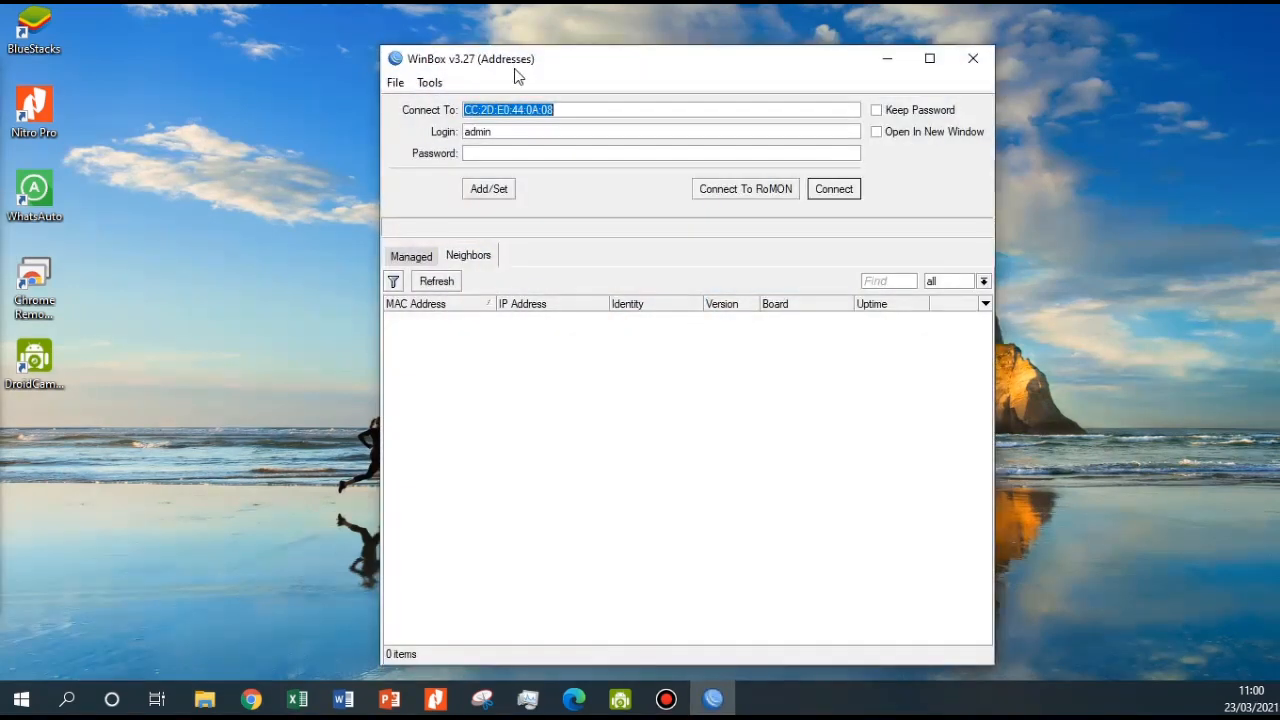
Connect WinBox as admin to the RB941-2nD MikroTik router discovered among the neighbors, using its MAC address
drag(516, 70, 448, 40)
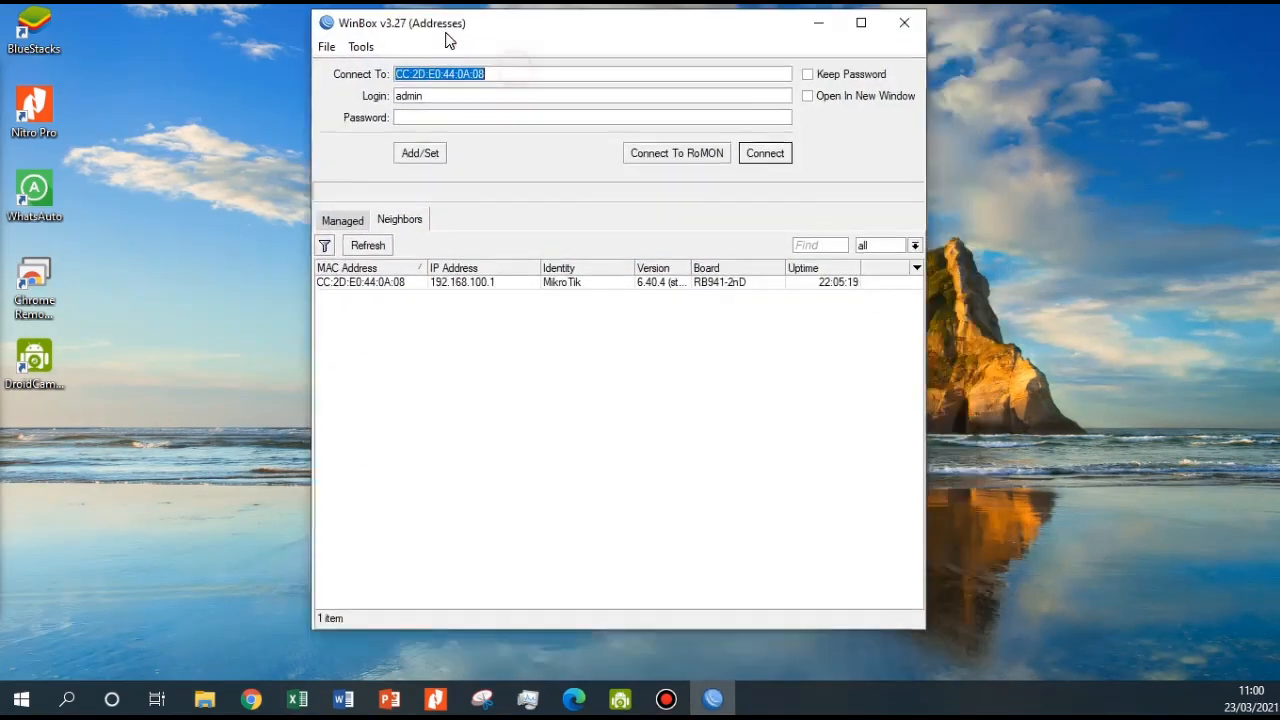
click(364, 282)
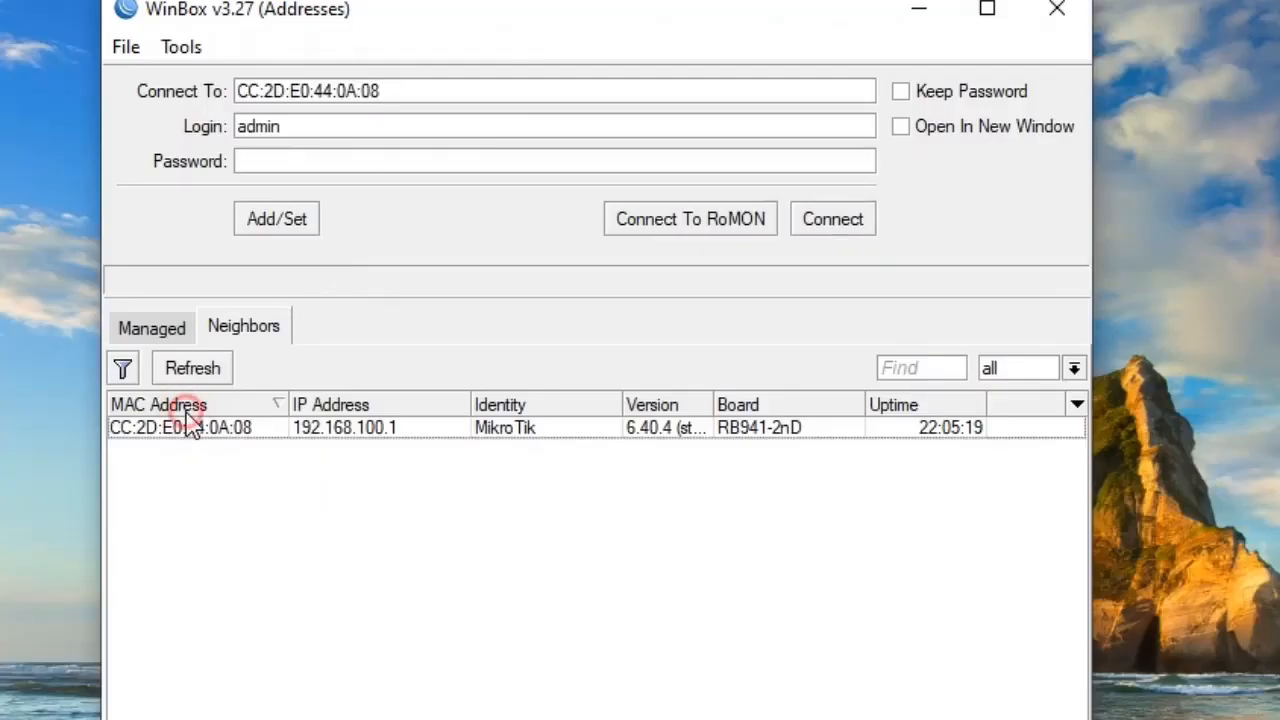
click(823, 224)
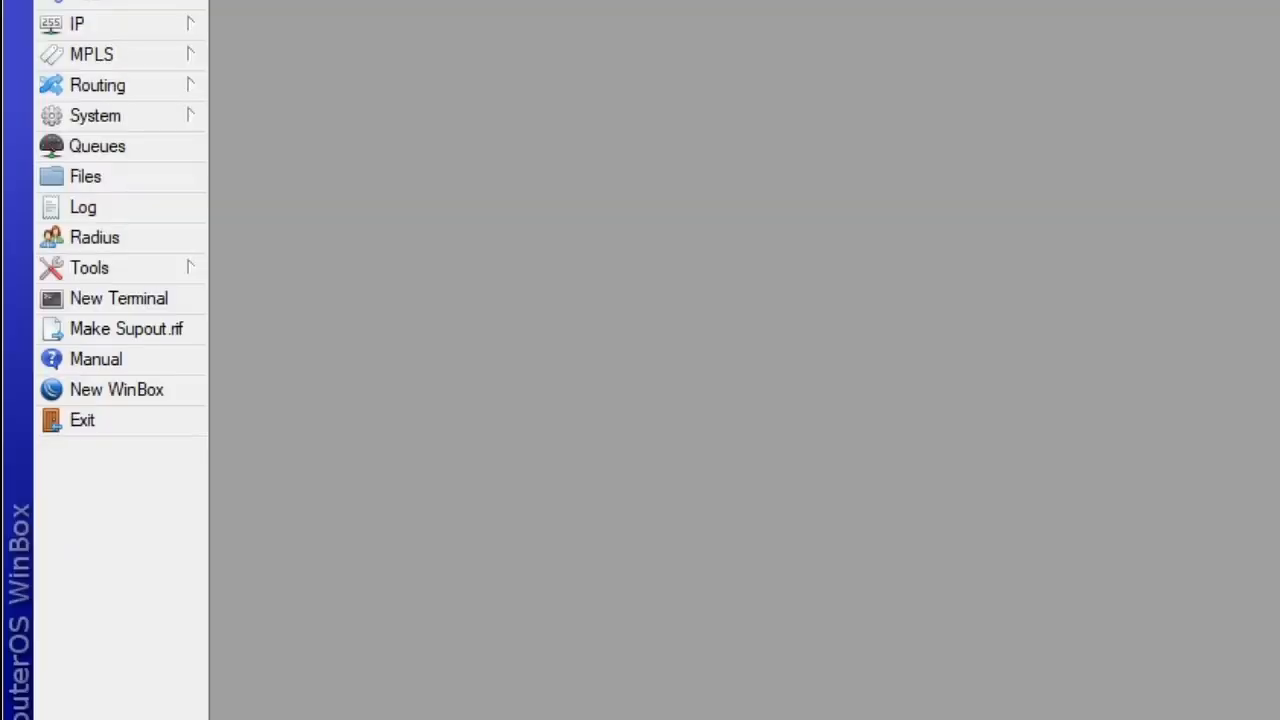
Open the router's IP Web Proxy settings and place the window near the middle of the workspace
click(130, 22)
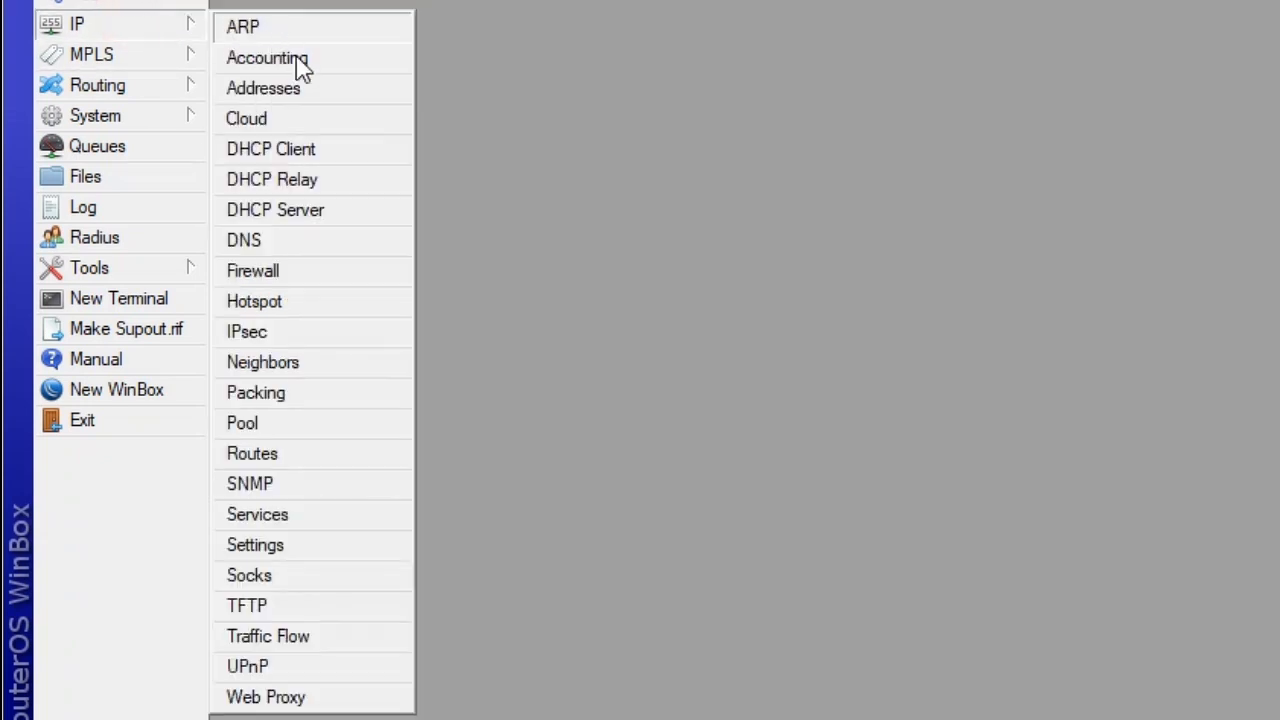
click(306, 700)
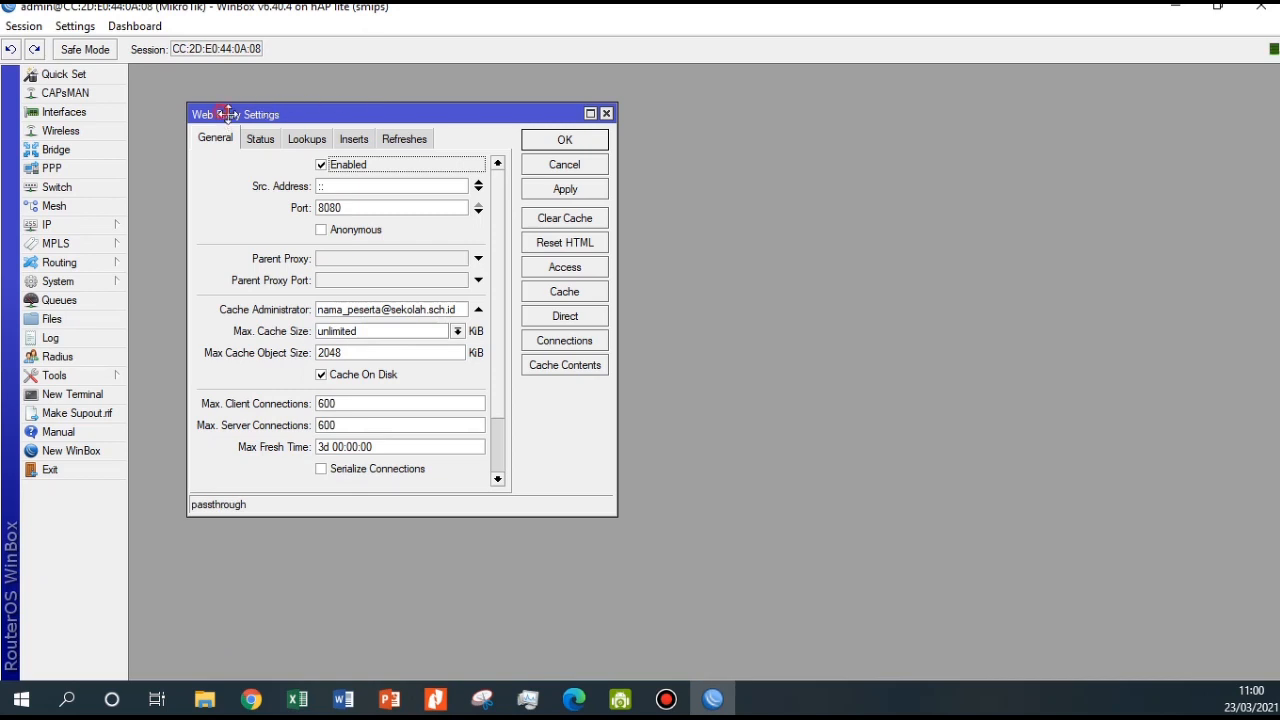
drag(221, 112, 447, 140)
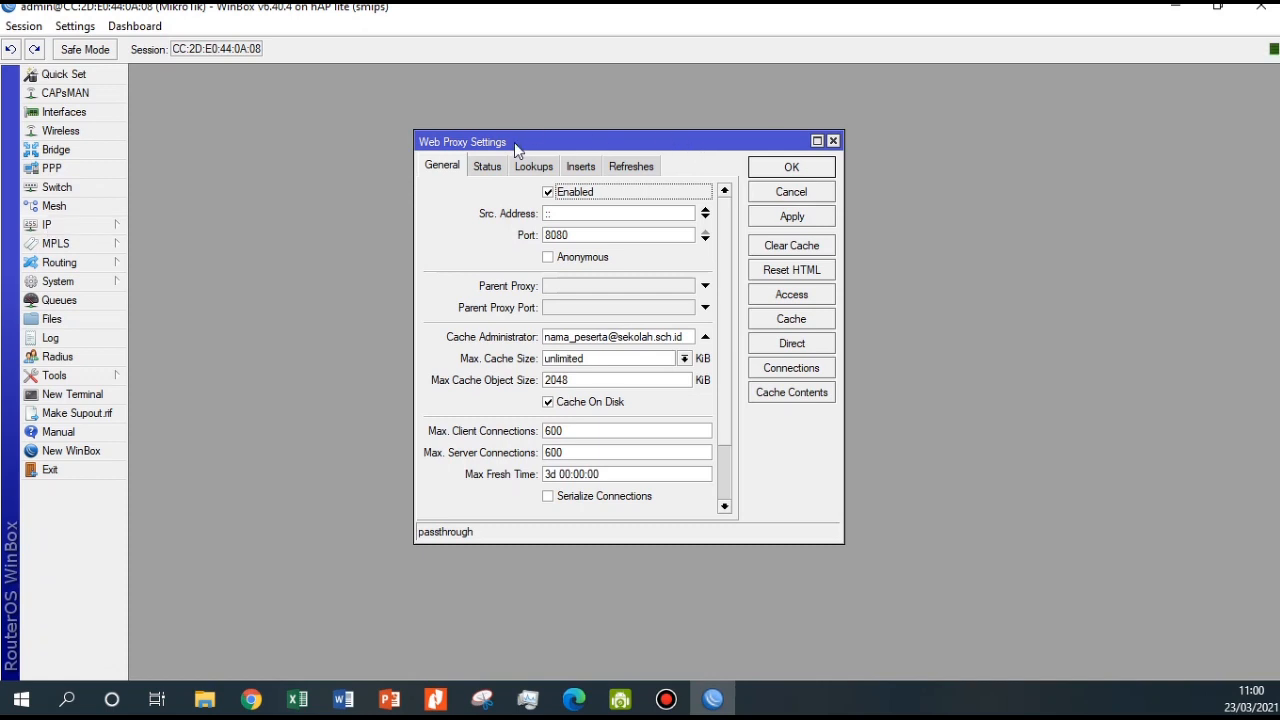
drag(514, 142, 531, 172)
Open the IP Firewall NAT rules and arrange them side by side with the Web Proxy settings
click(81, 228)
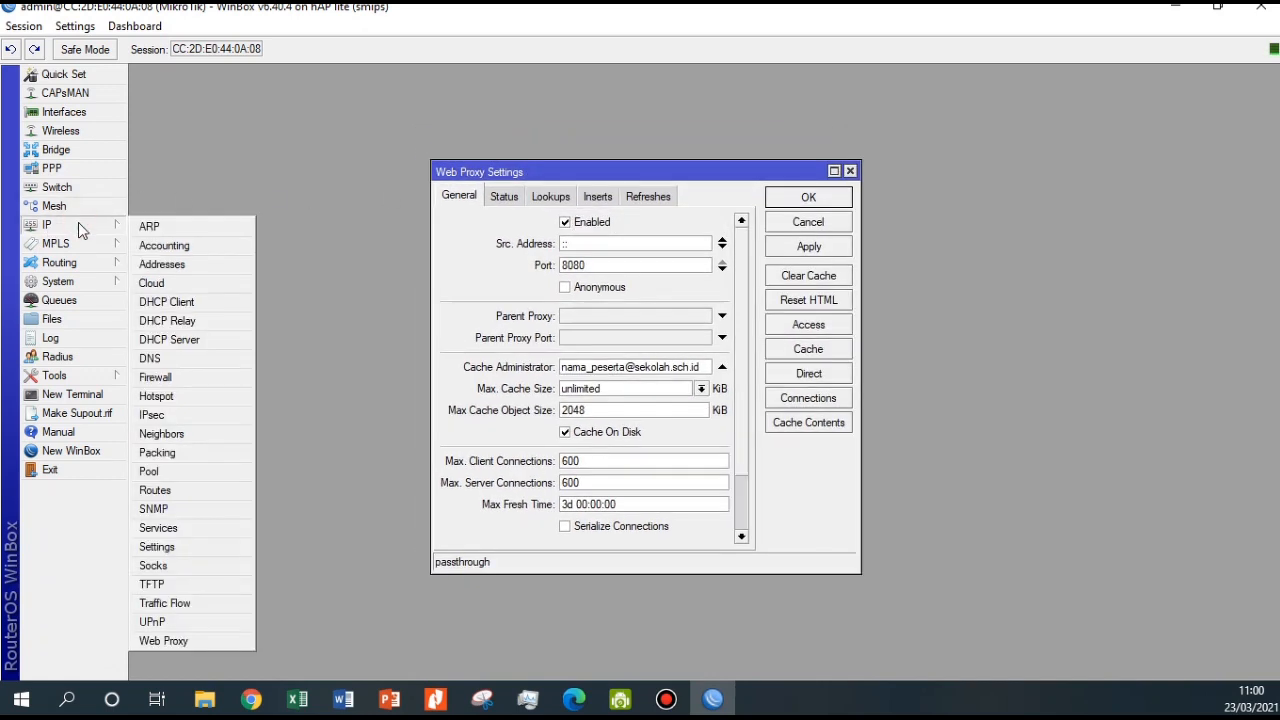
click(196, 379)
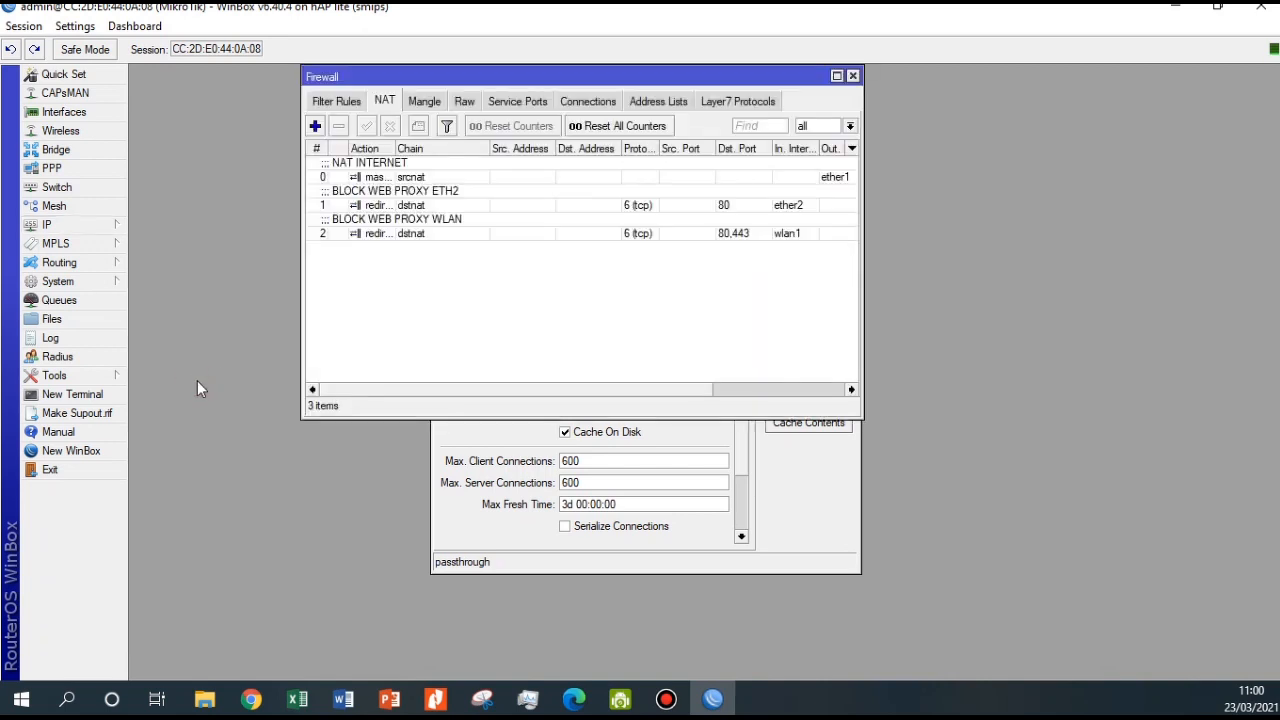
drag(420, 78, 320, 128)
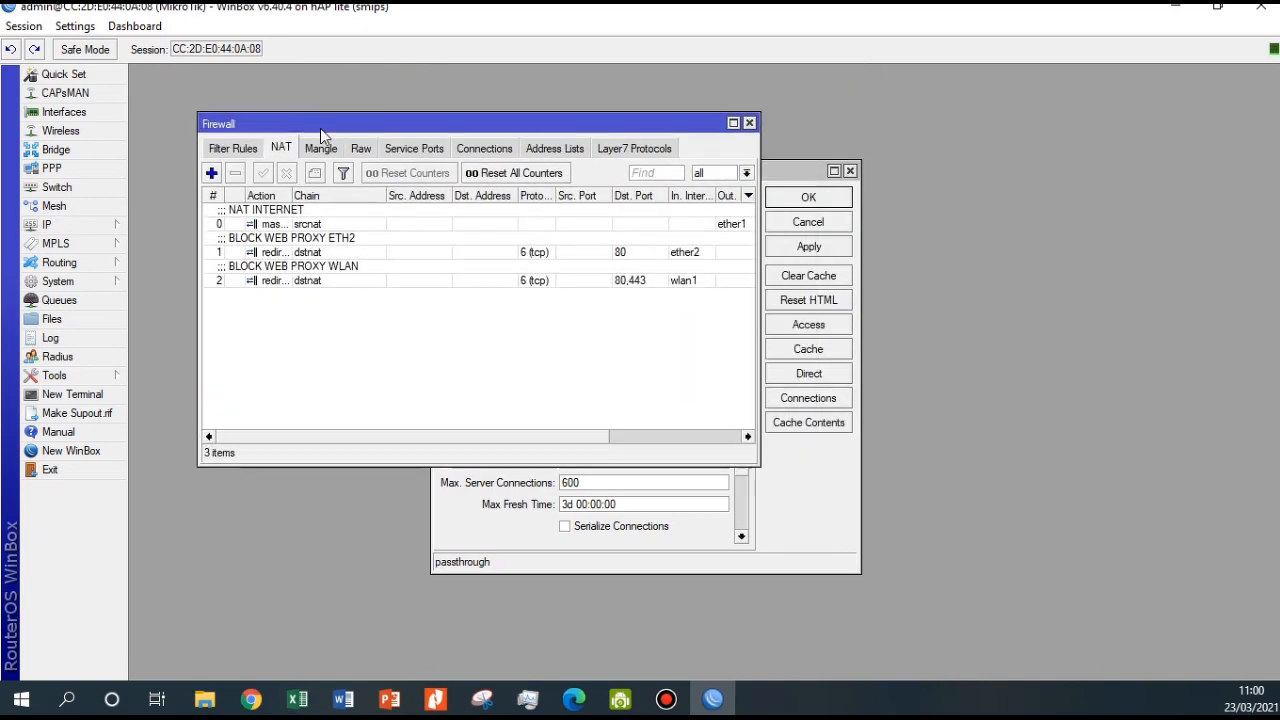
drag(790, 171, 1157, 130)
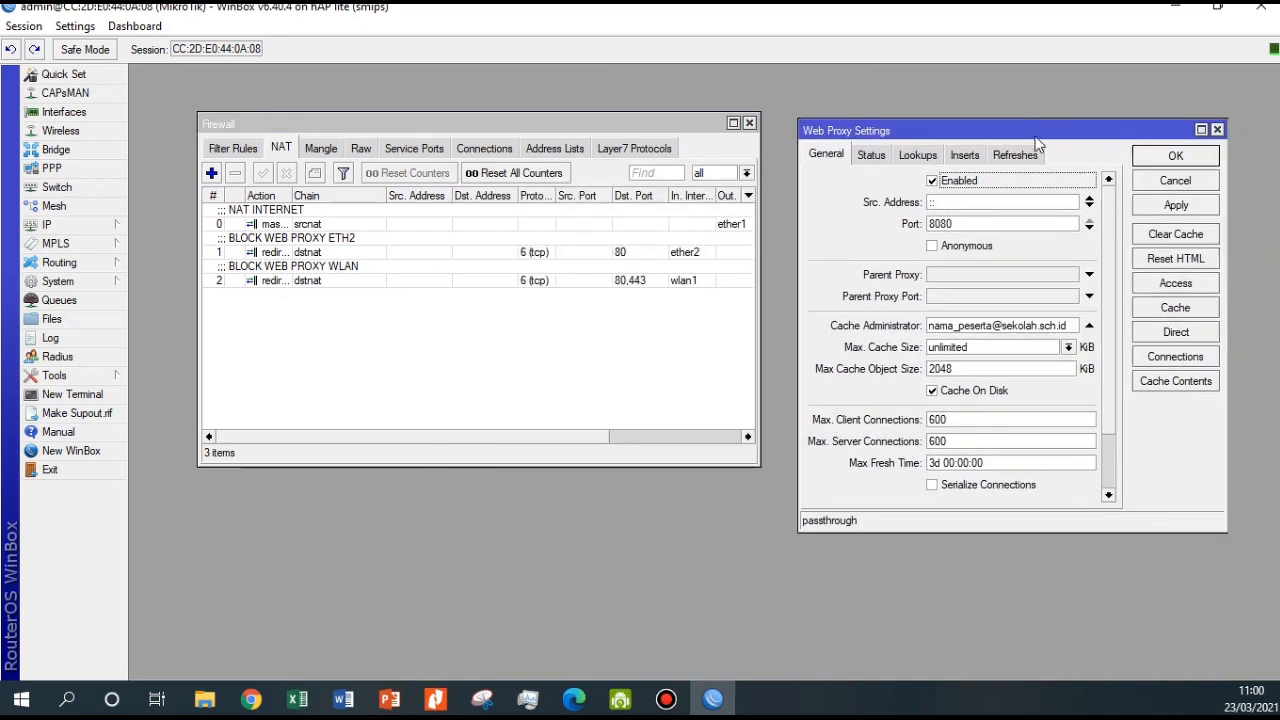
click(65, 221)
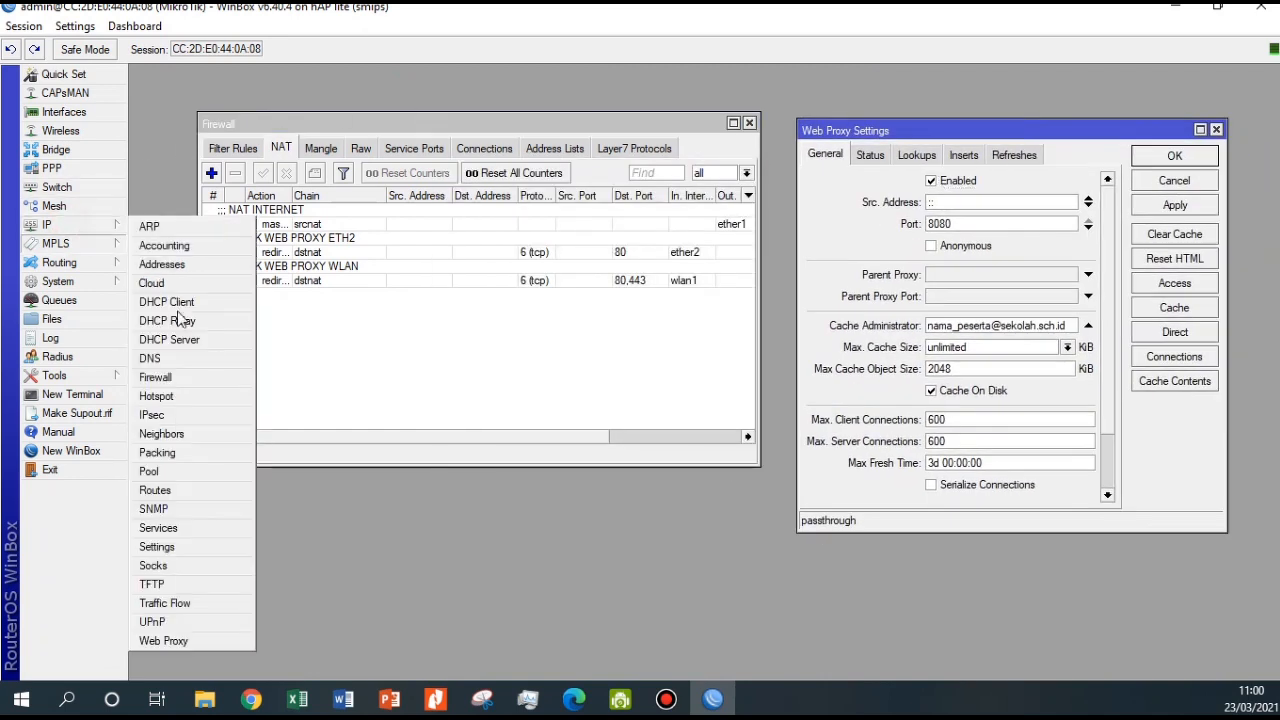
click(203, 374)
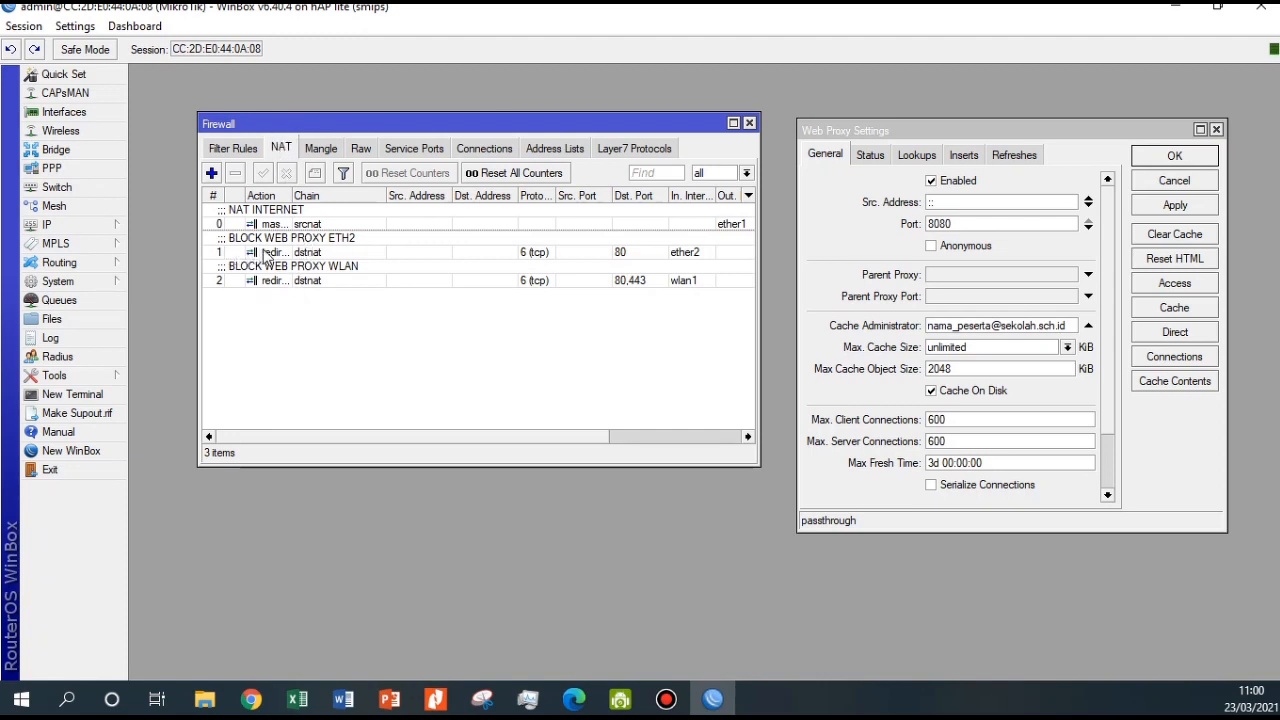
Open the BLOCK WEB PROXY ETH2 NAT rule and review its chain, protocol, destination port and incoming interface
click(318, 258)
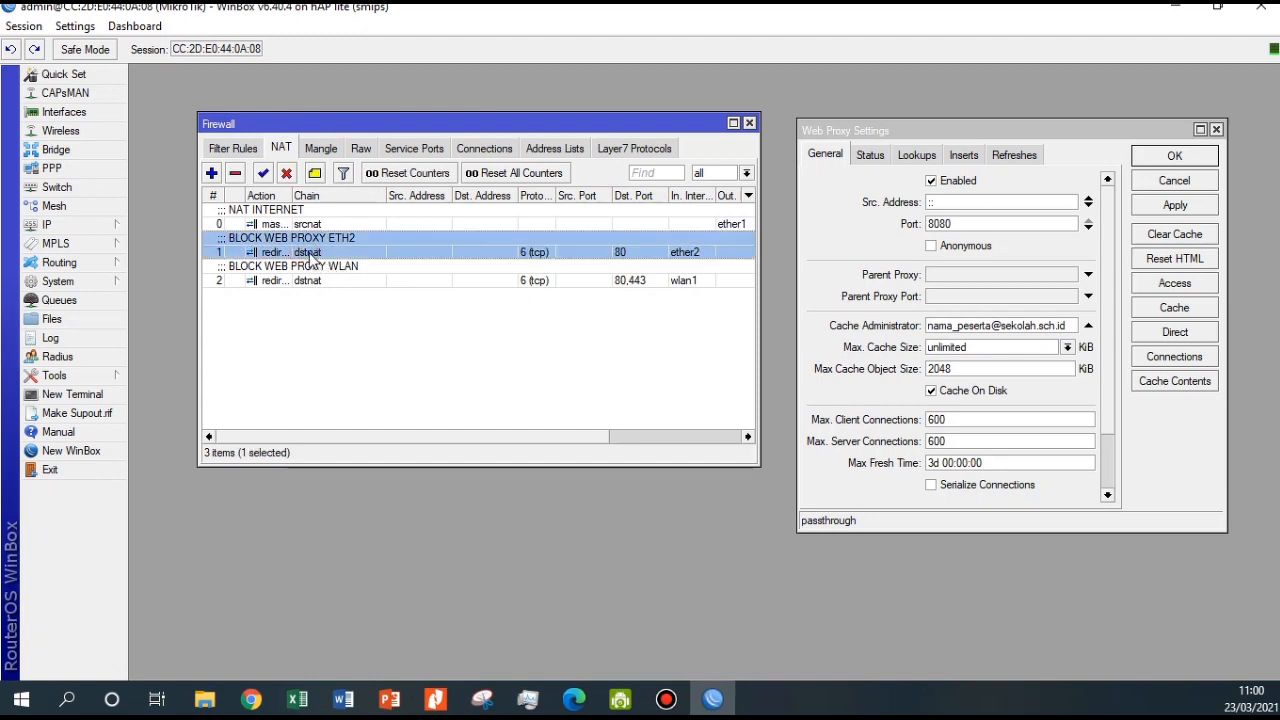
double_click(318, 252)
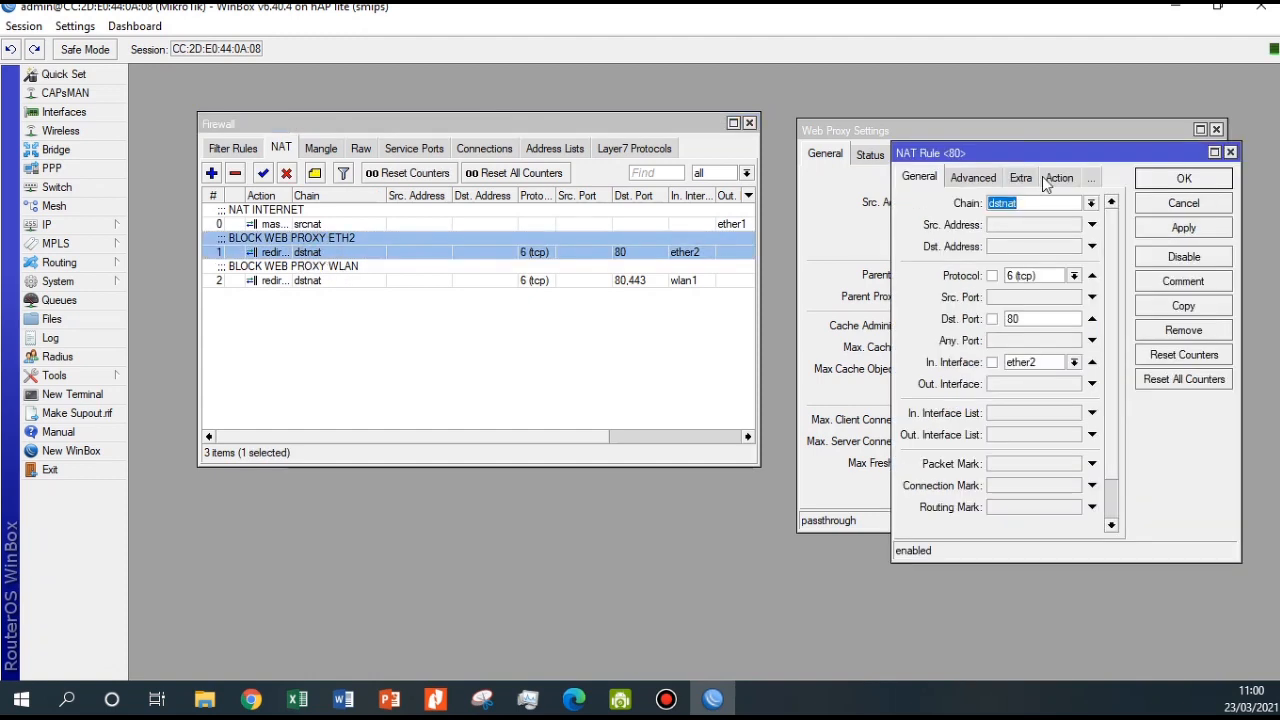
drag(918, 163, 263, 193)
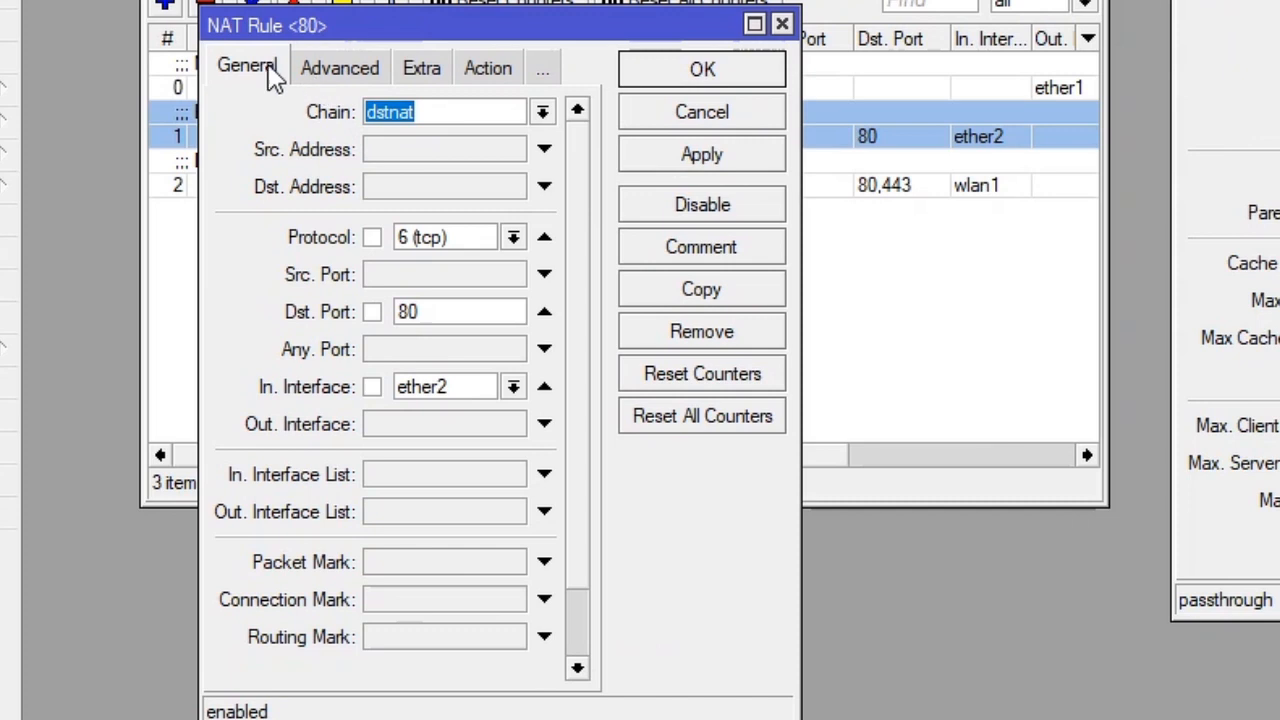
click(449, 119)
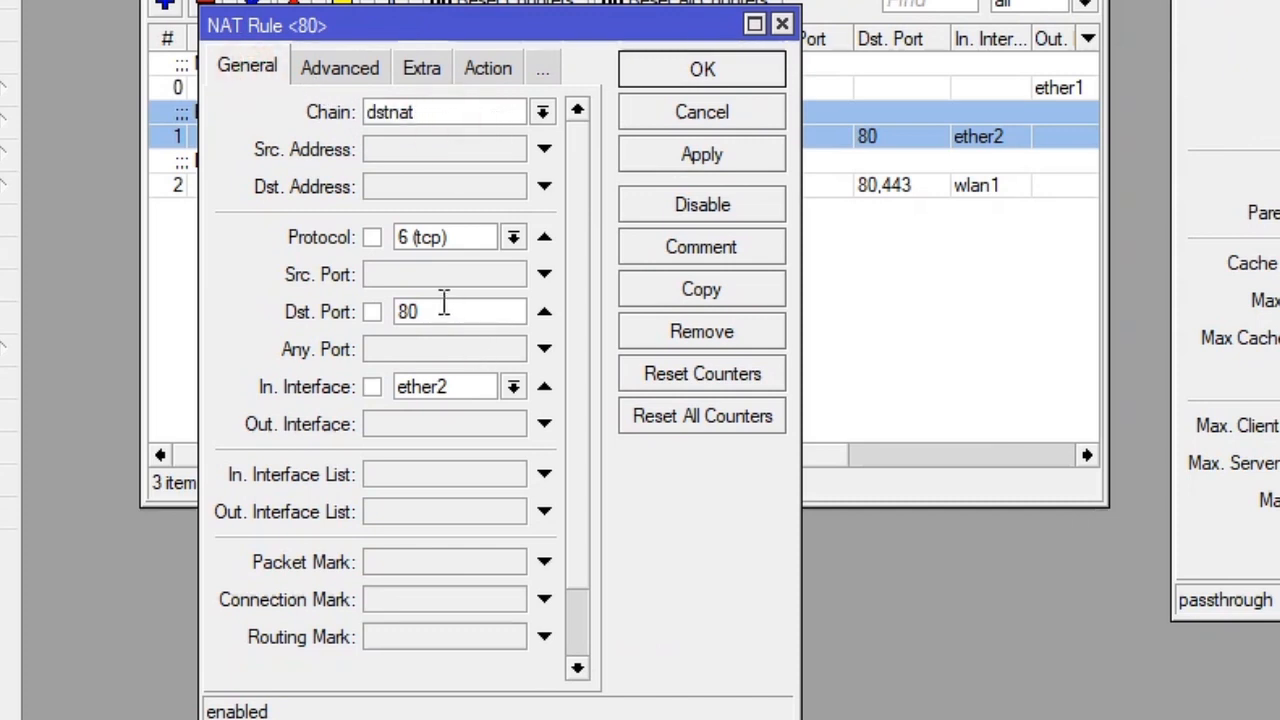
click(513, 237)
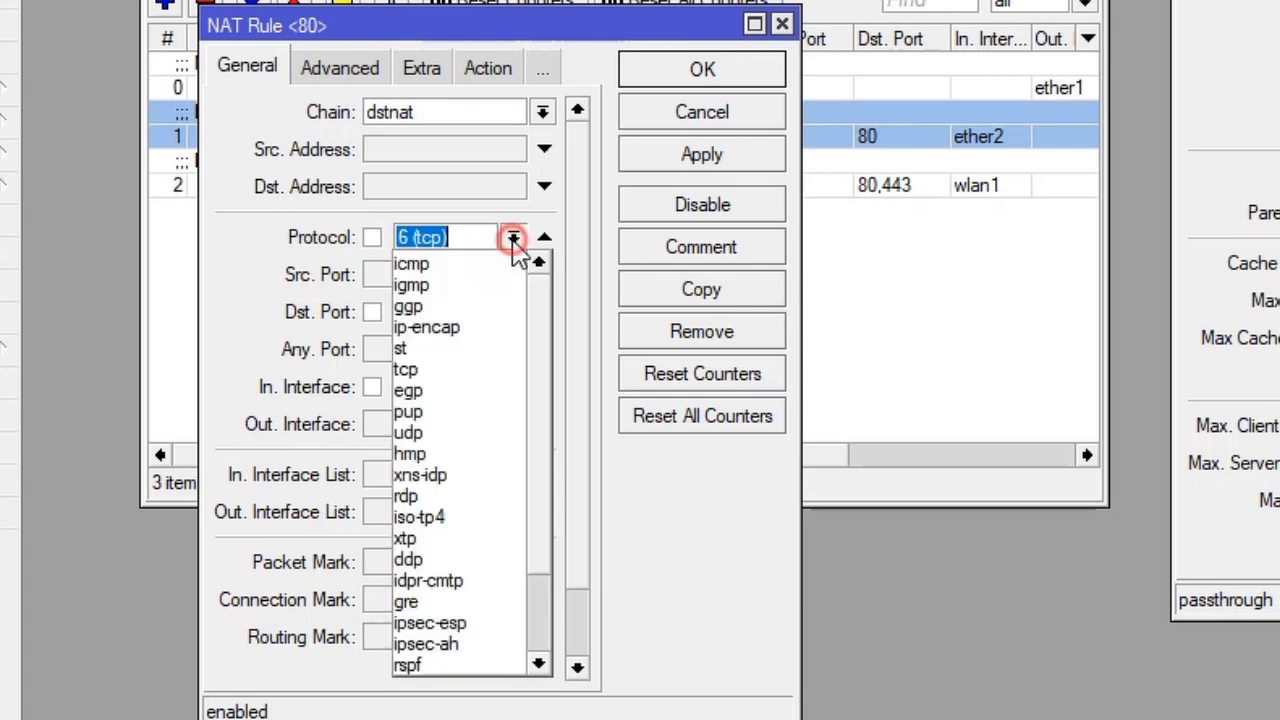
click(513, 240)
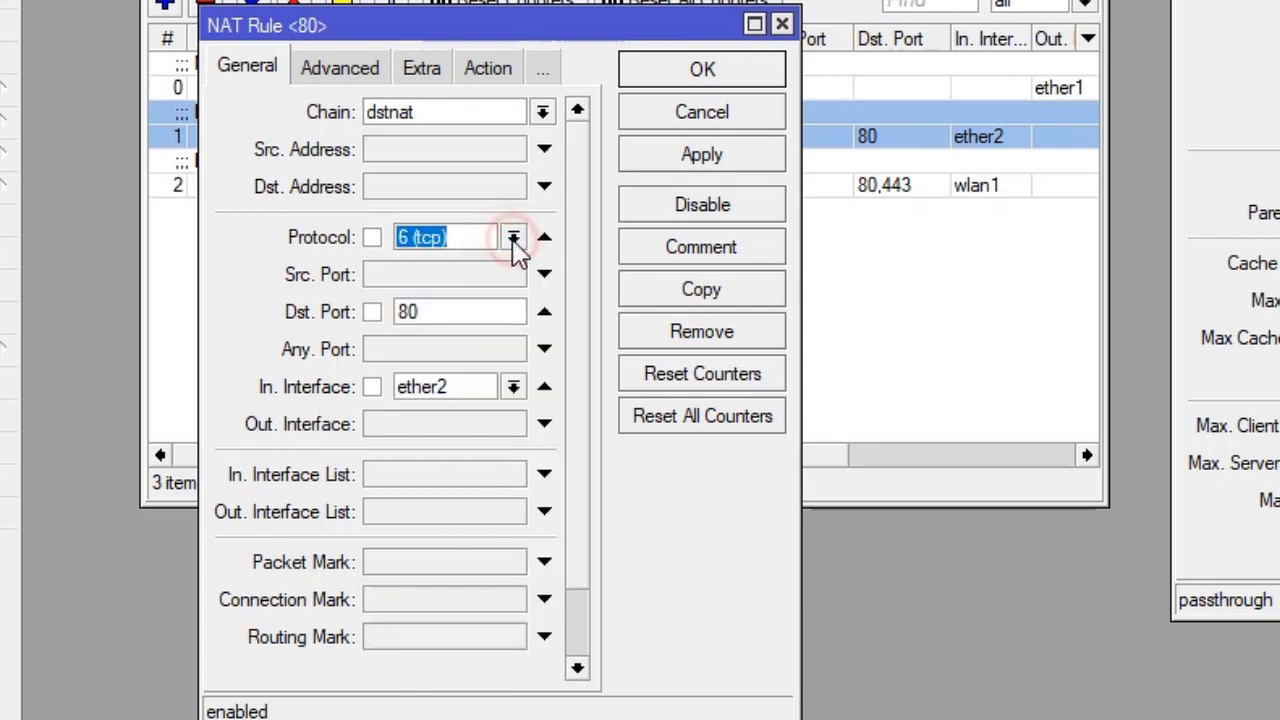
click(432, 313)
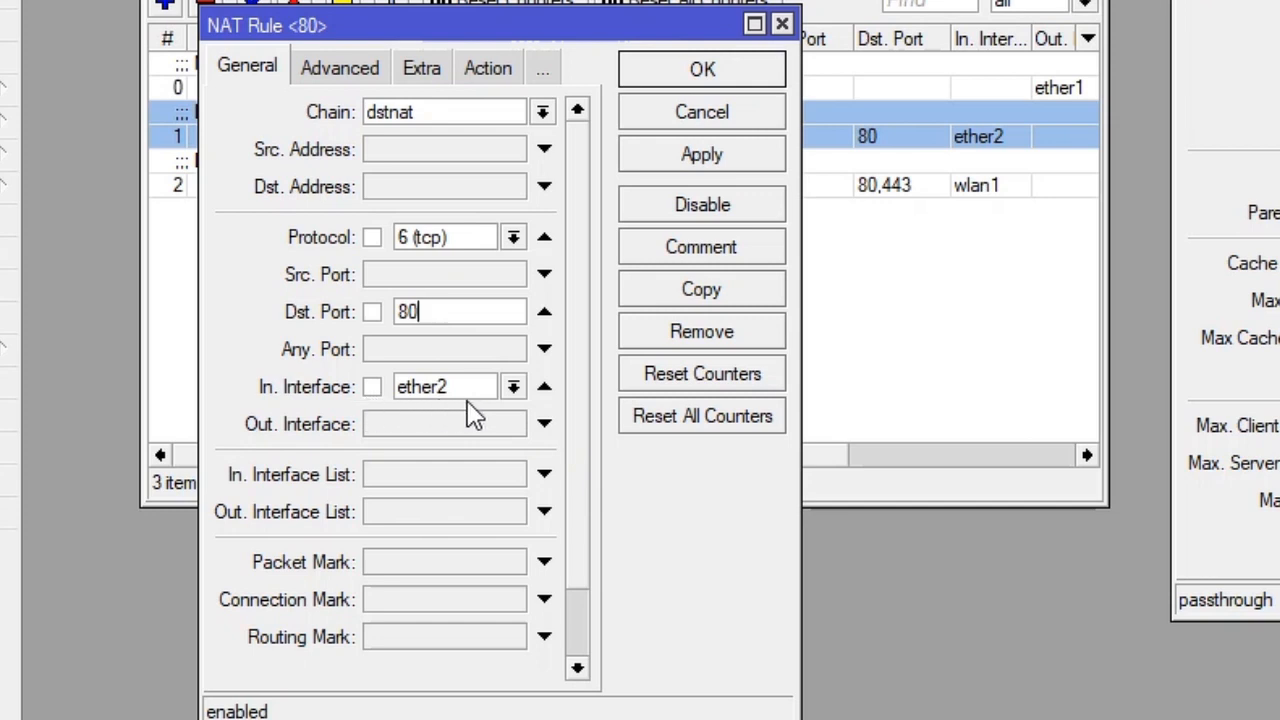
click(512, 390)
click(511, 398)
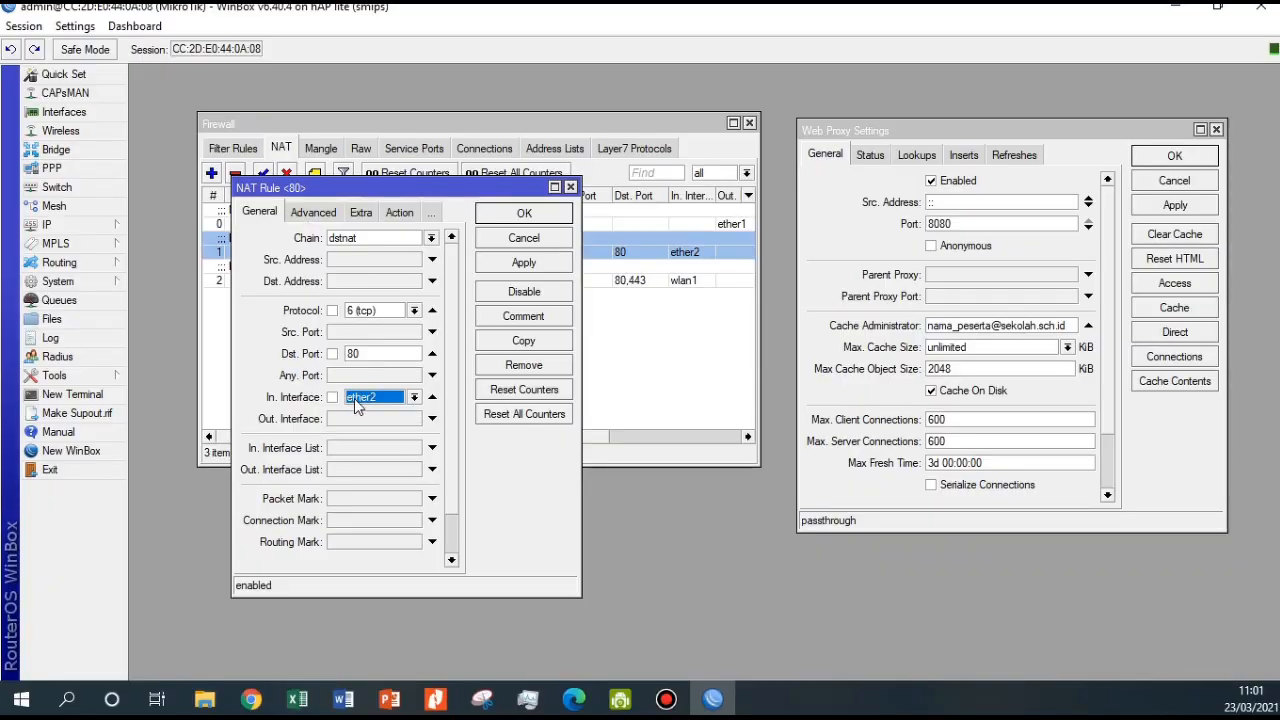
Open the BLOCK WEB PROXY WLAN NAT rule and arrange it for comparison with the ETH2 rule
drag(430, 185, 388, 321)
double_click(337, 281)
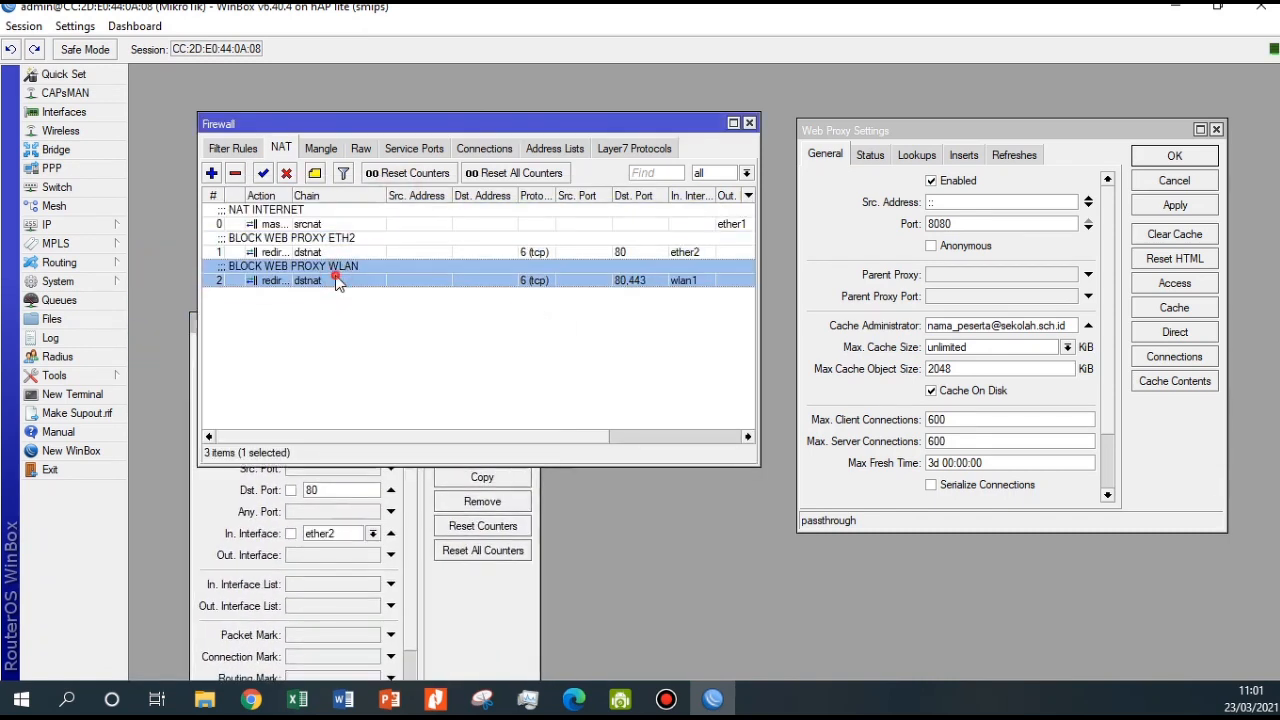
drag(1008, 162, 602, 310)
click(463, 603)
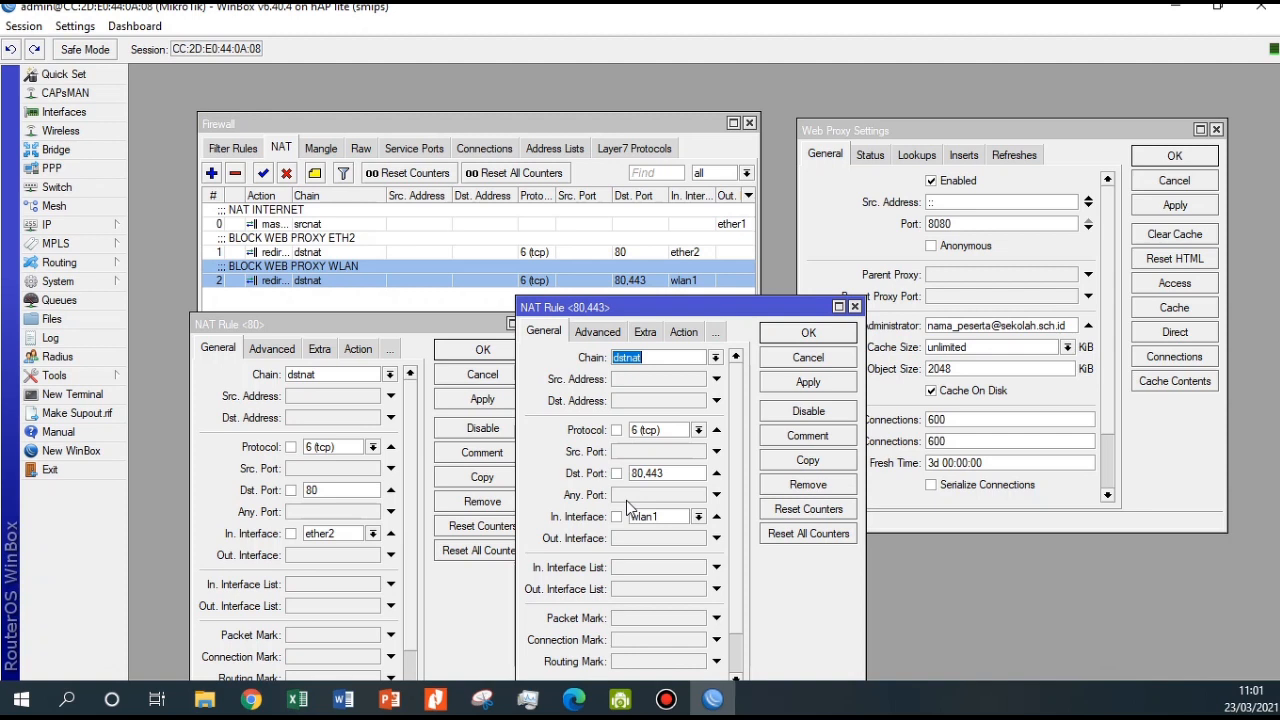
drag(450, 330, 421, 313)
drag(565, 311, 358, 255)
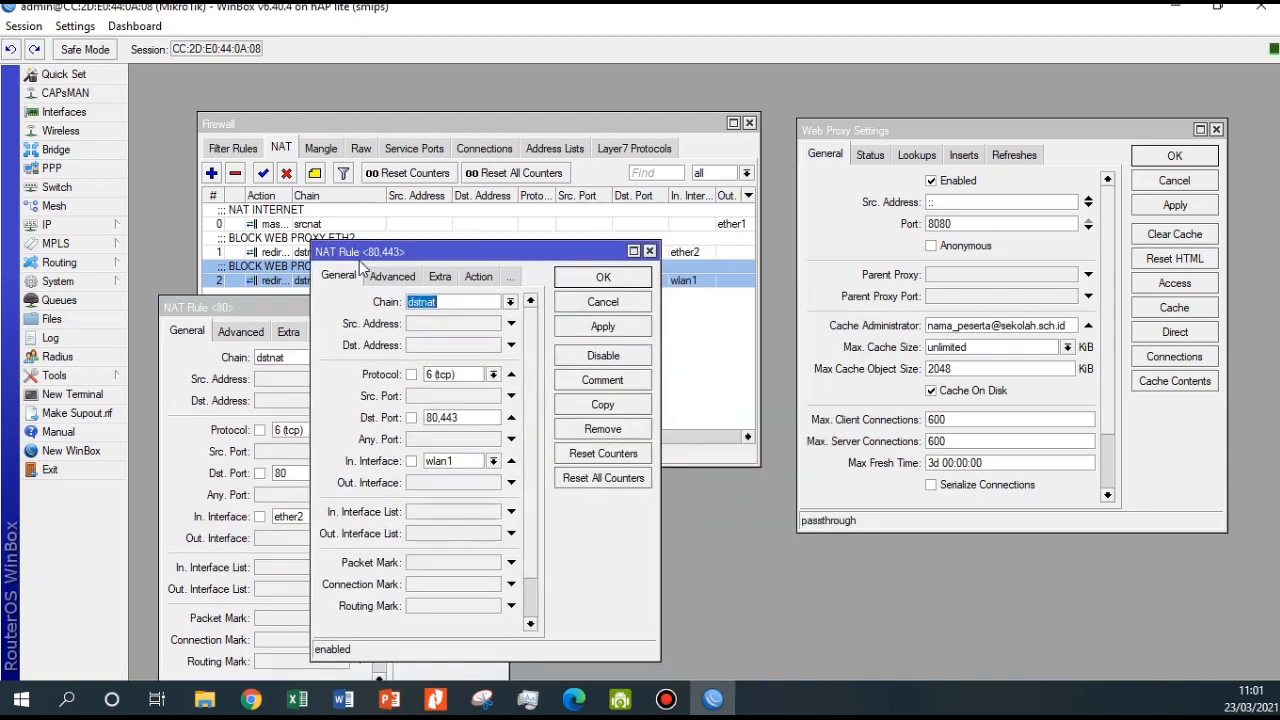
Examine the destination ports and incoming interface of the BLOCK WEB PROXY WLAN rule
drag(476, 417, 430, 422)
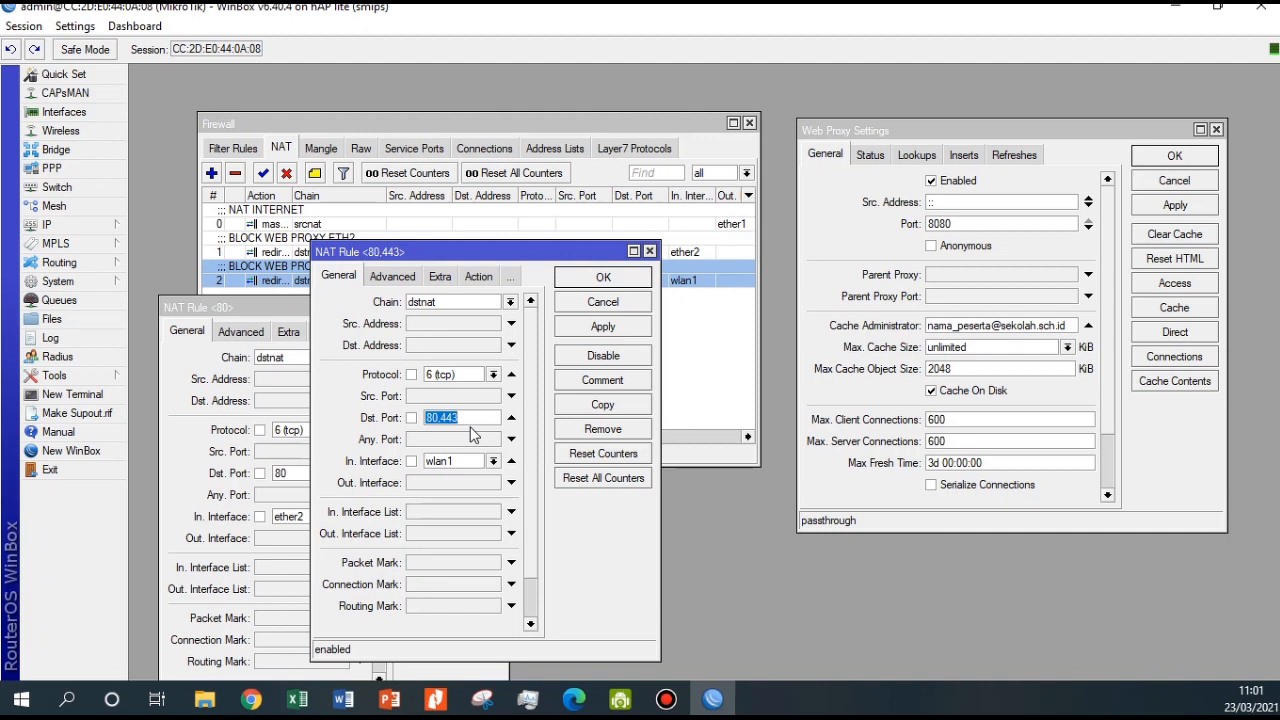
click(479, 412)
drag(475, 423, 446, 425)
click(435, 465)
click(478, 463)
Check the WLAN rule's action and redirect port, and close both NAT rule windows
click(478, 278)
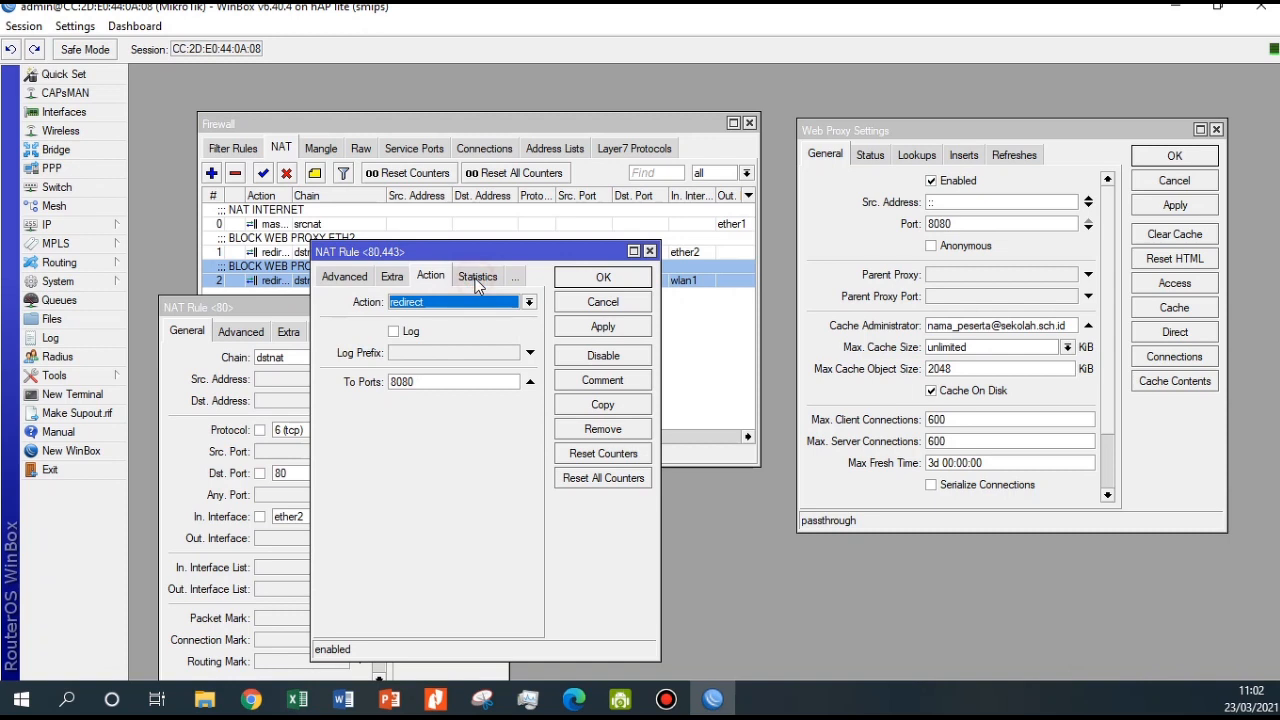
click(437, 303)
click(440, 305)
click(437, 383)
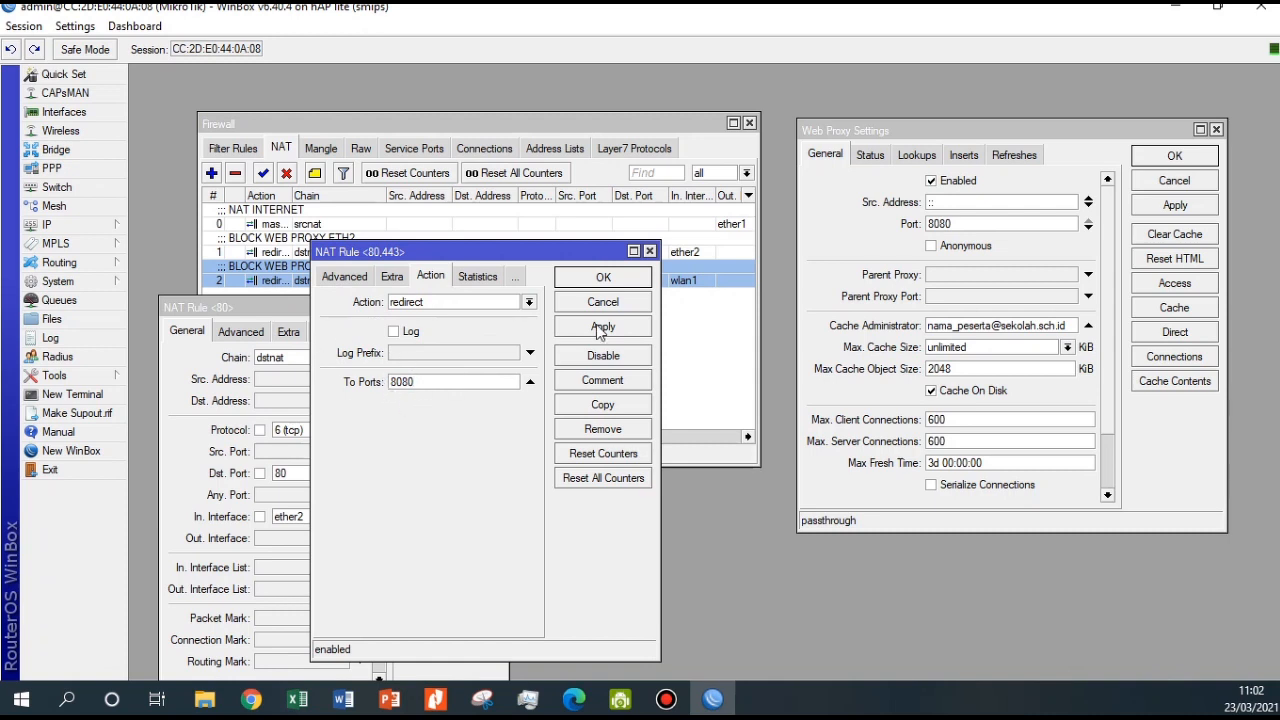
click(604, 278)
click(468, 332)
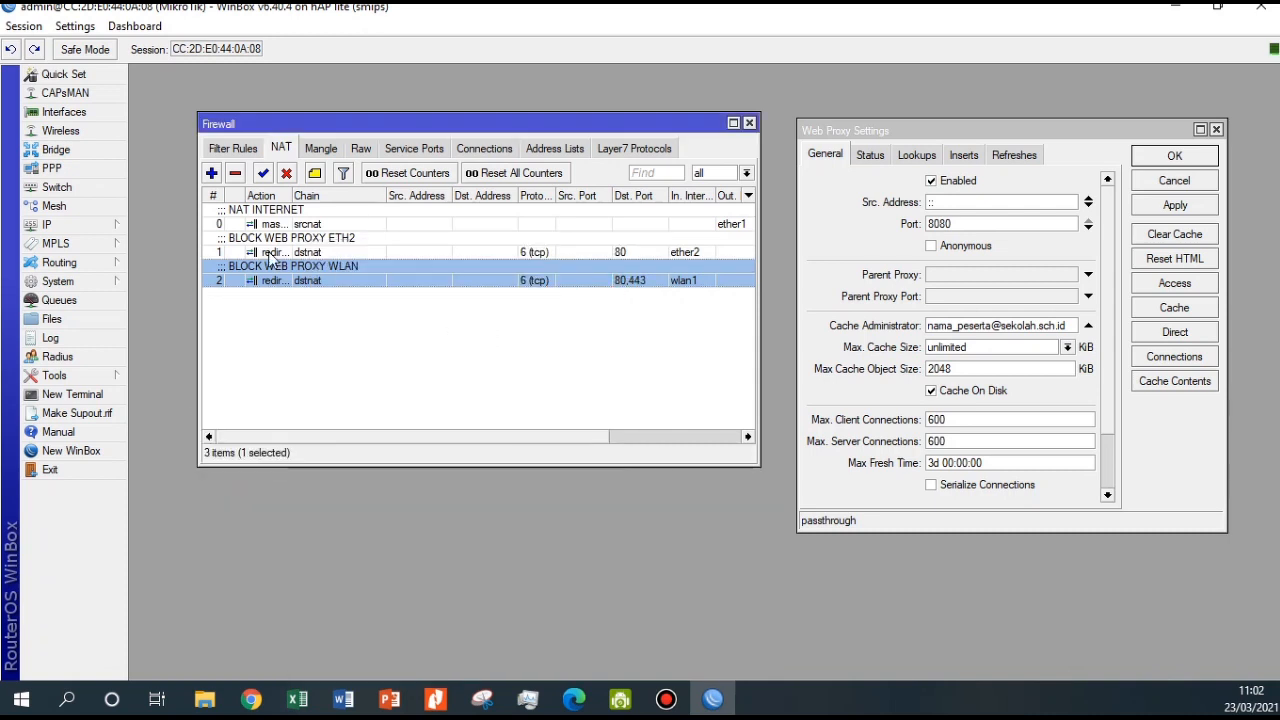
Close the Firewall window and move the Web Proxy Settings window beside the main menu
click(749, 123)
click(78, 229)
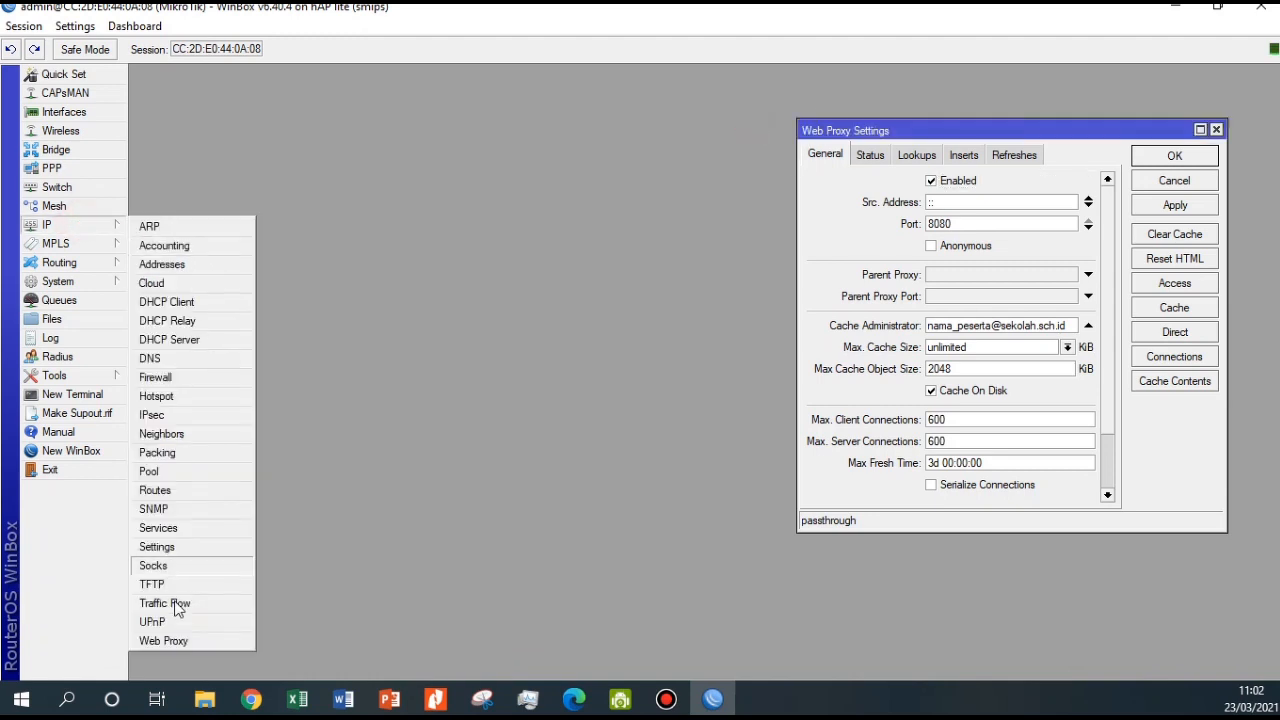
drag(878, 131, 258, 128)
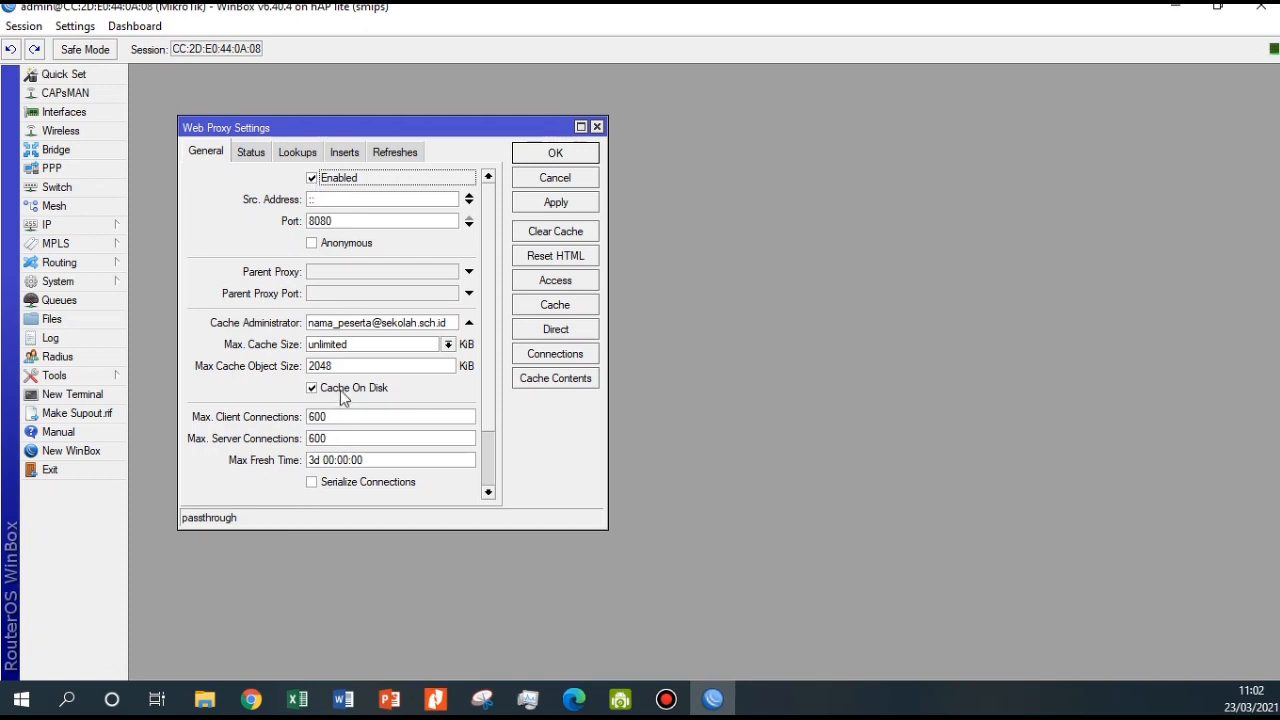
Check the Cache Administrator value, and open the Web Proxy Access list beside the settings window
drag(312, 322, 471, 326)
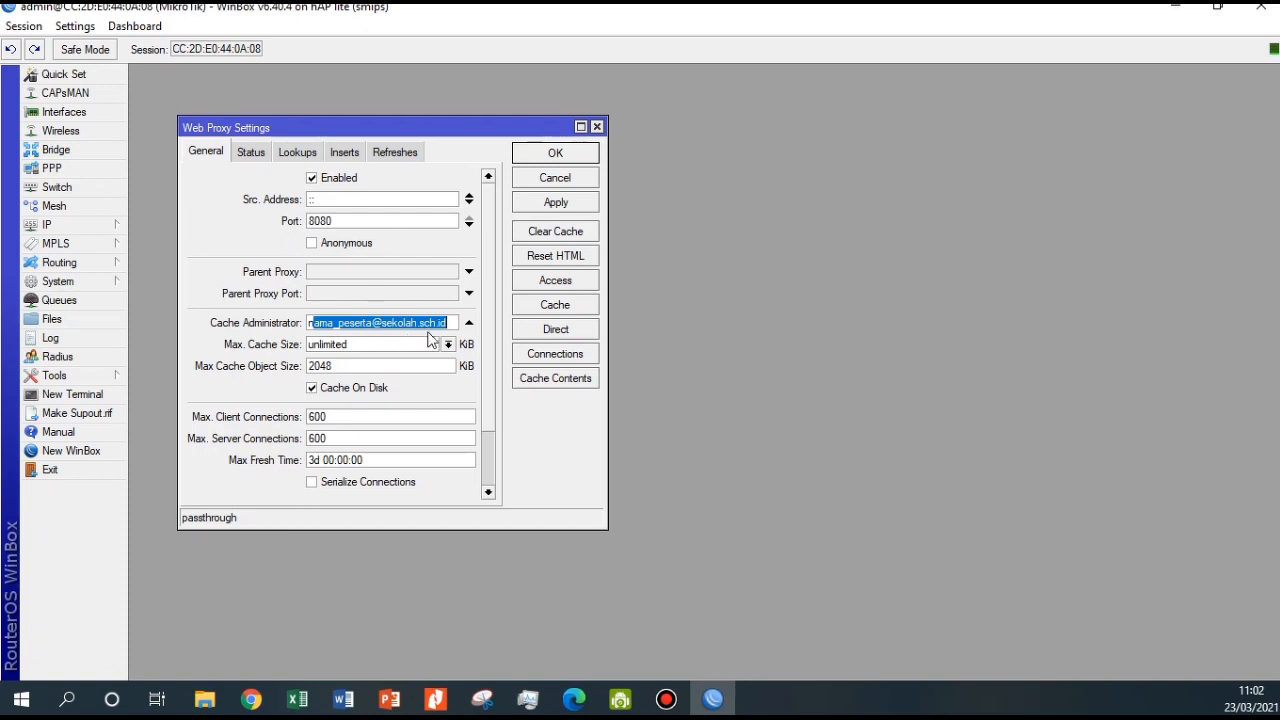
click(451, 322)
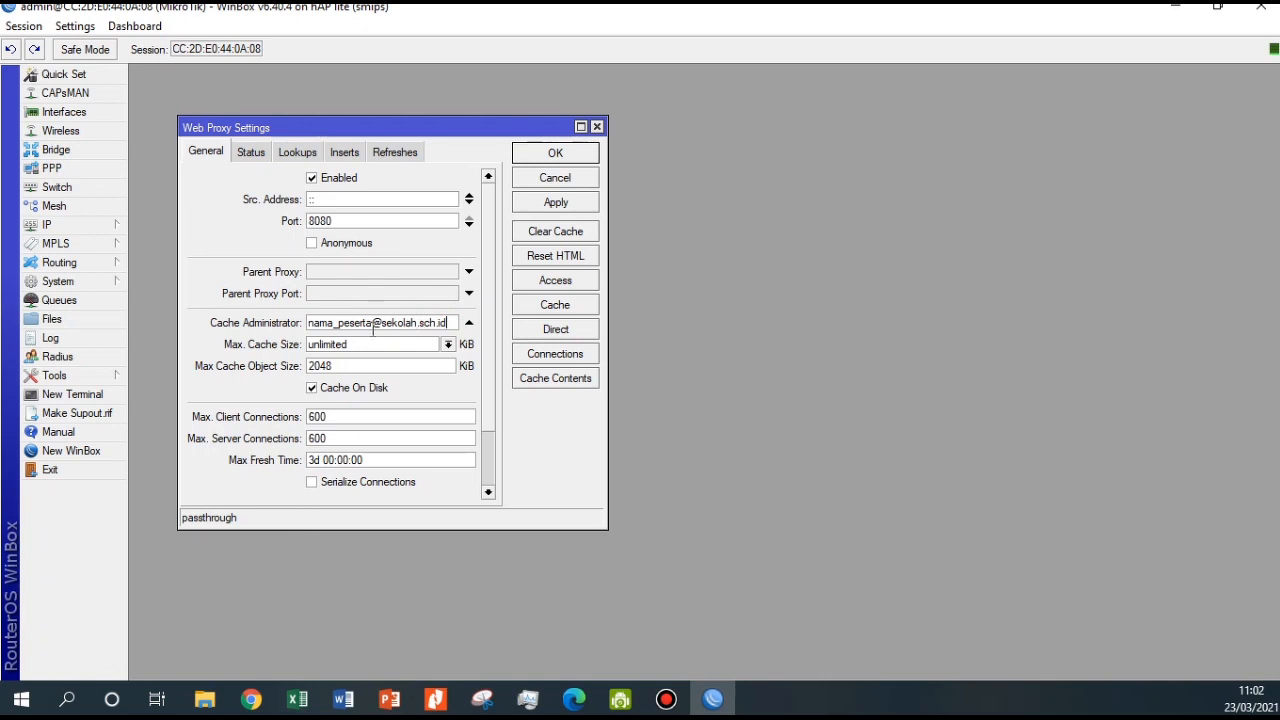
click(530, 283)
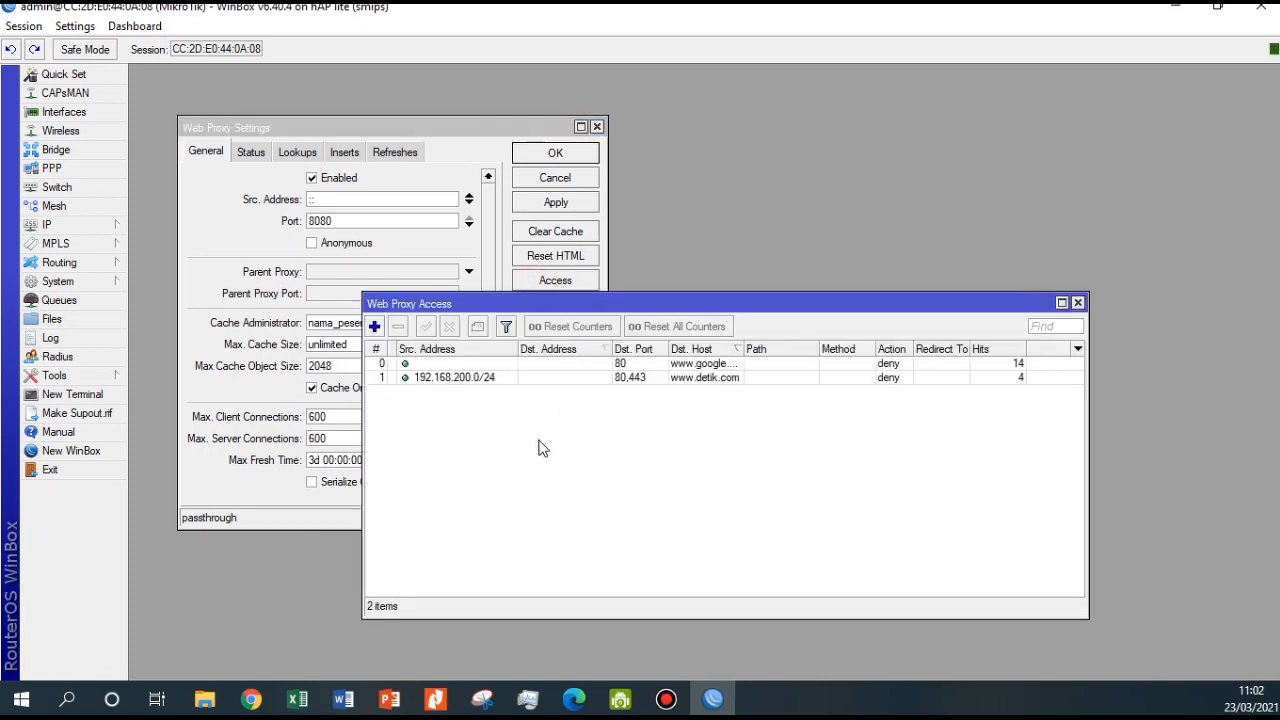
drag(553, 303, 474, 329)
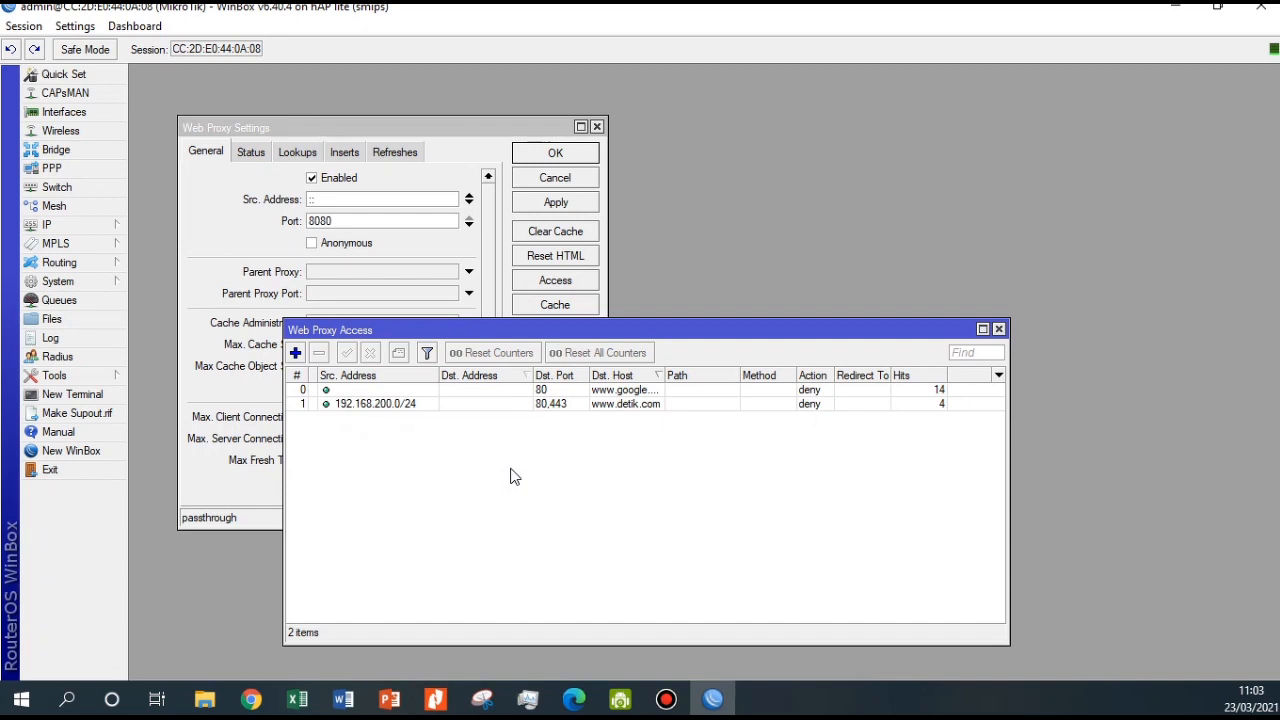
click(612, 390)
double_click(612, 390)
drag(557, 161, 564, 352)
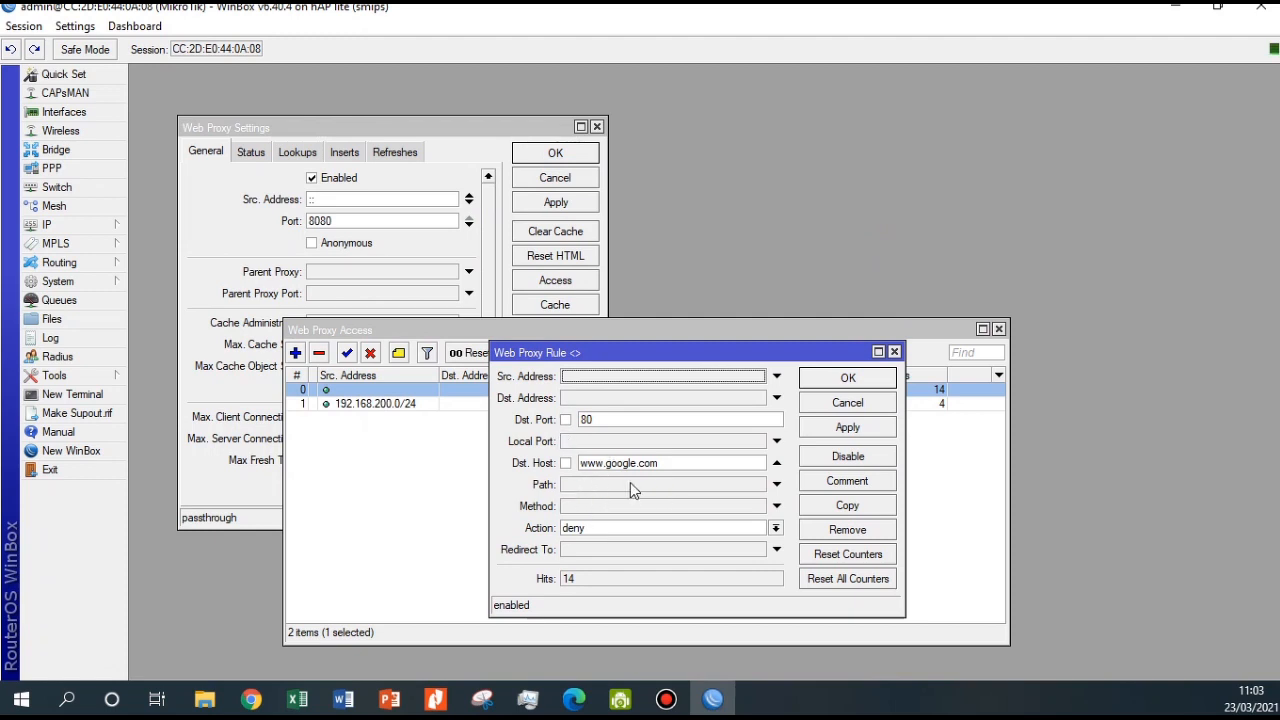
double_click(557, 579)
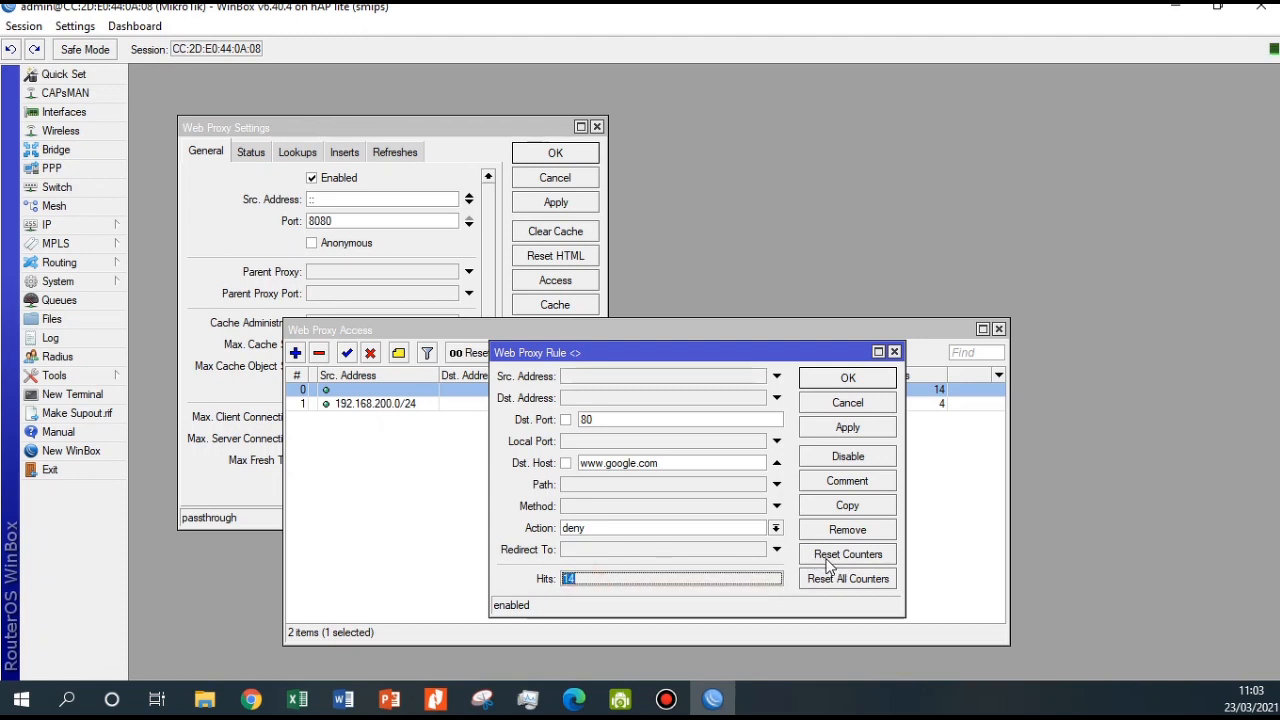
click(856, 556)
click(577, 589)
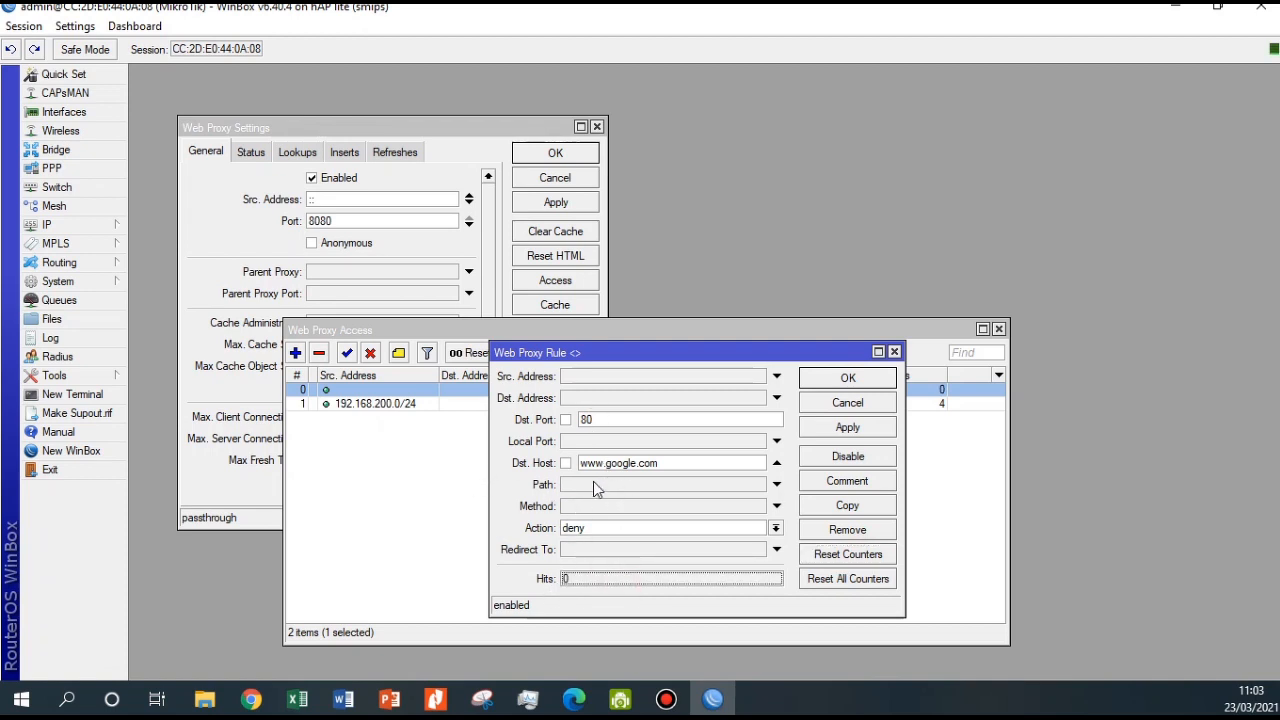
click(825, 428)
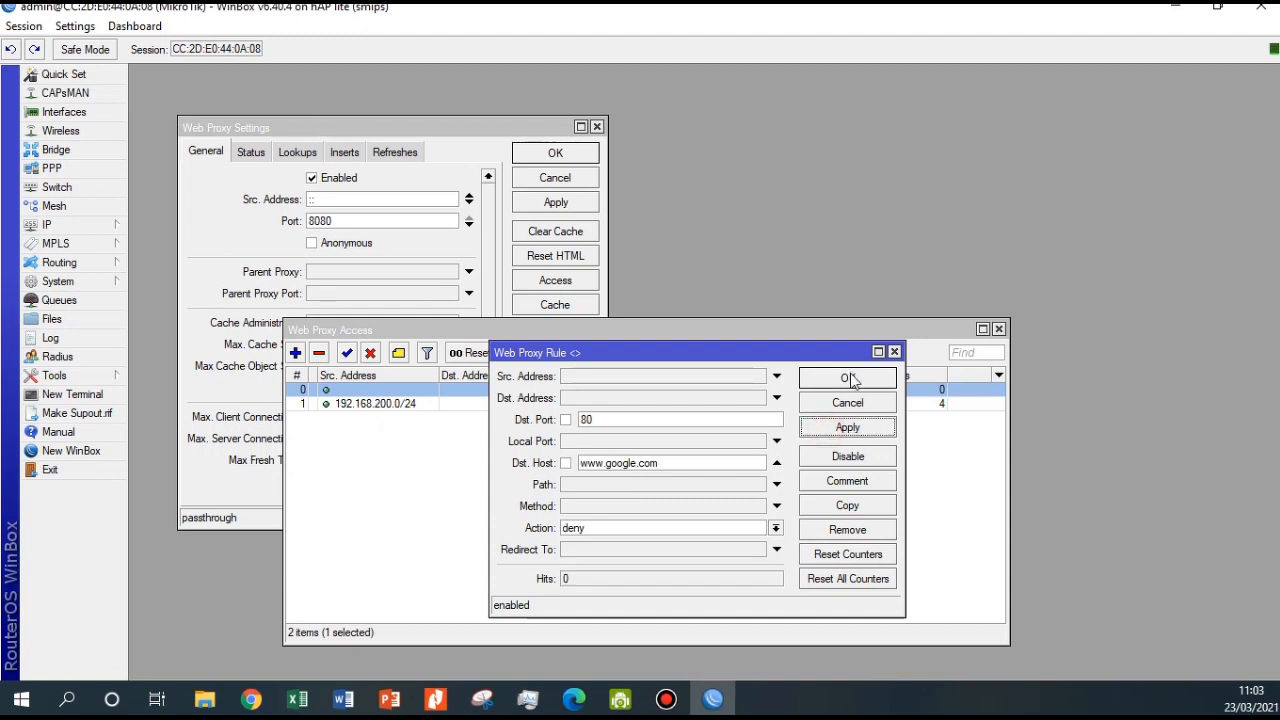
Check the google rule's destination port, destination host and action, and close the rule with its settings applied
click(608, 422)
click(670, 464)
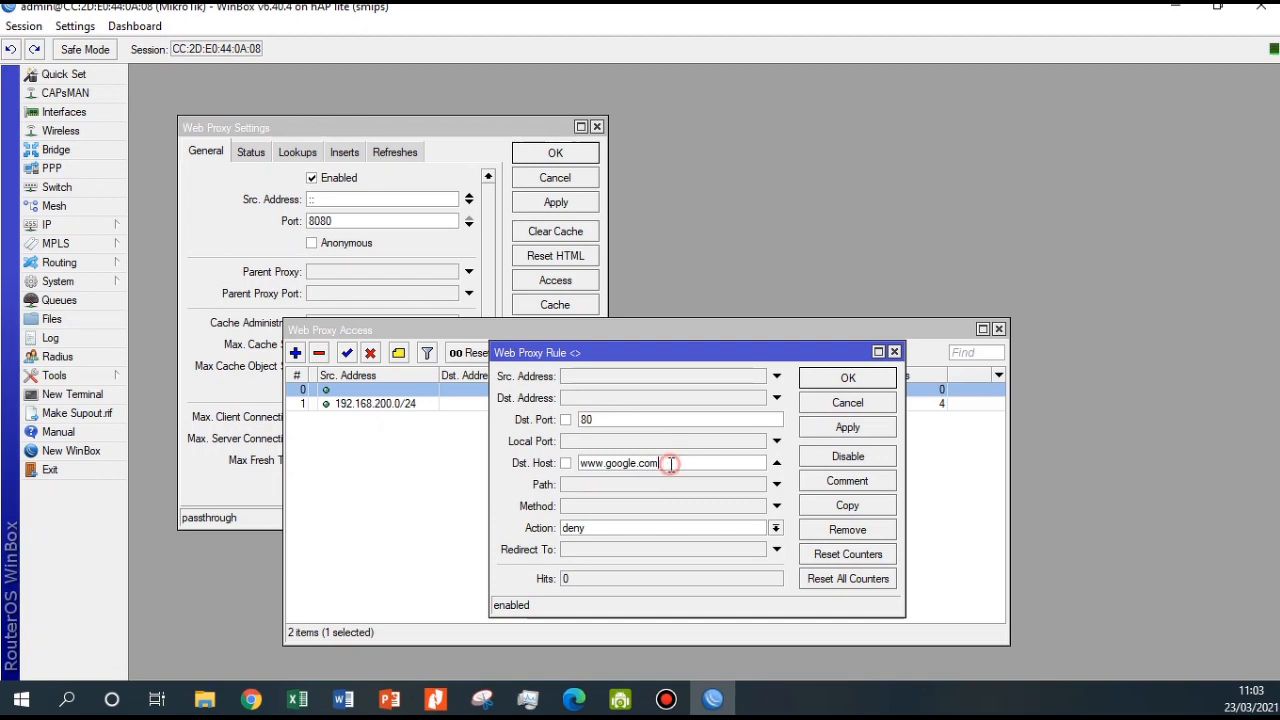
click(585, 528)
click(586, 556)
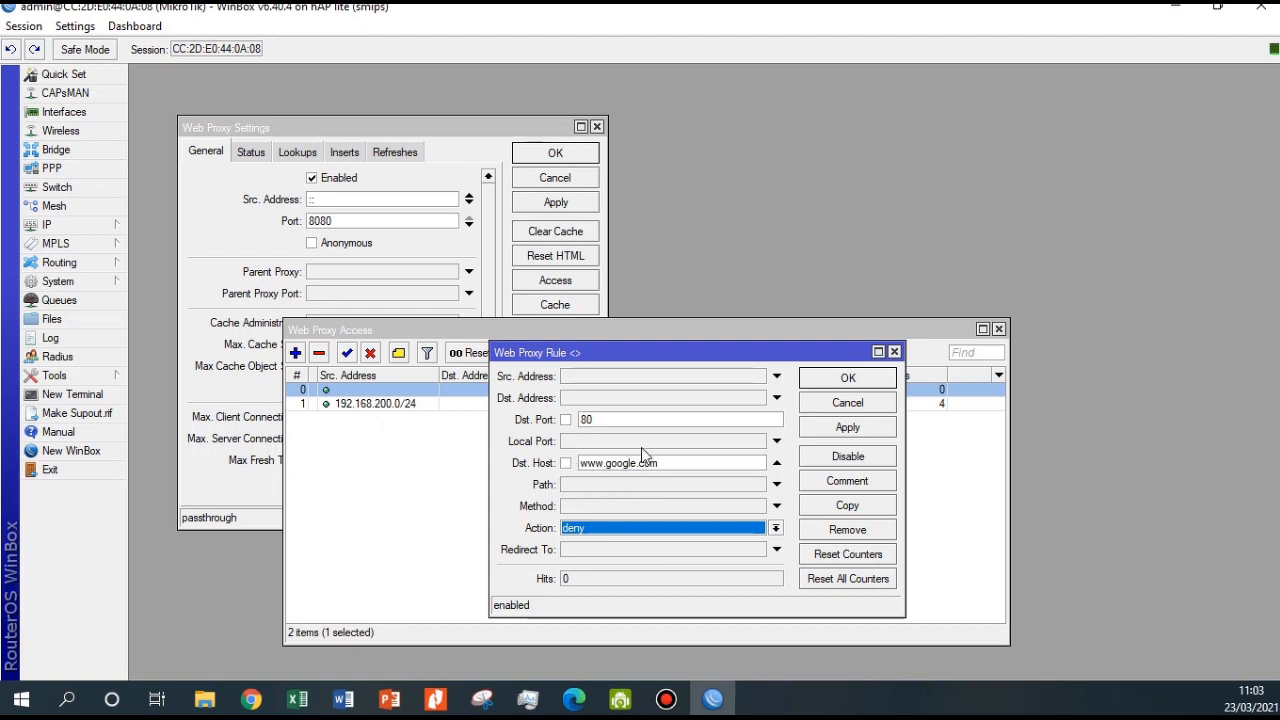
click(838, 428)
click(862, 380)
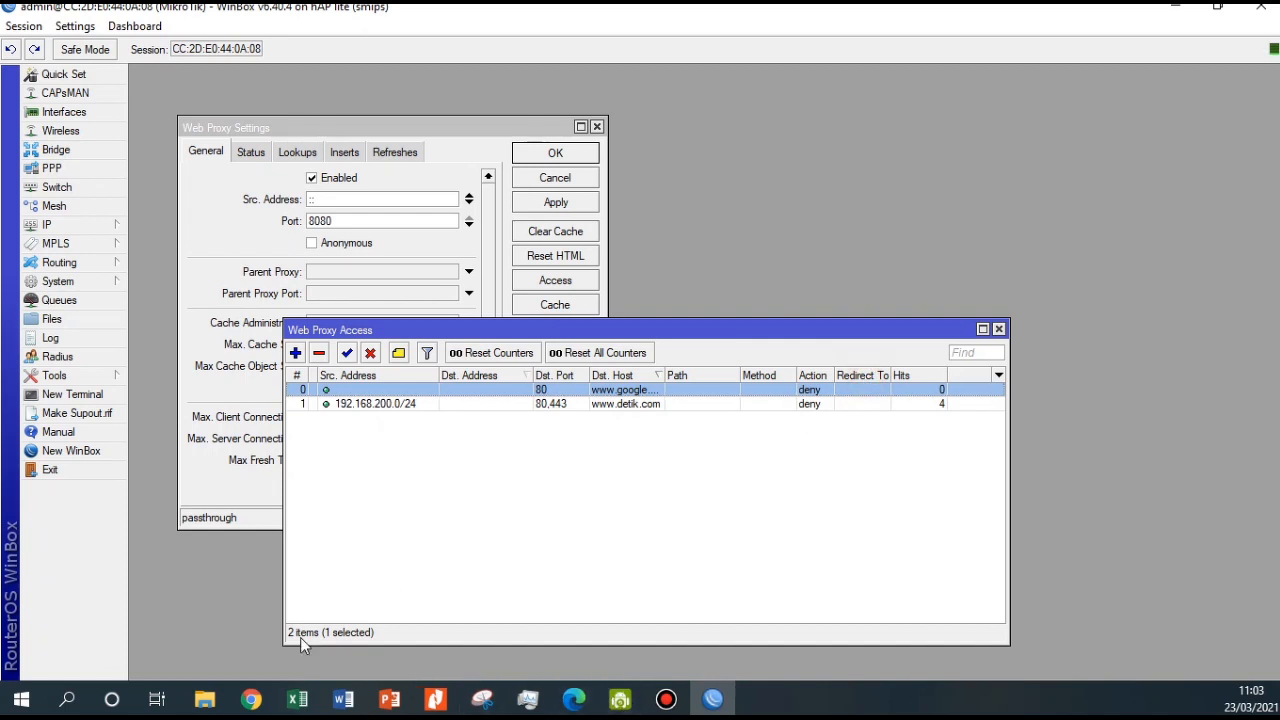
click(666, 699)
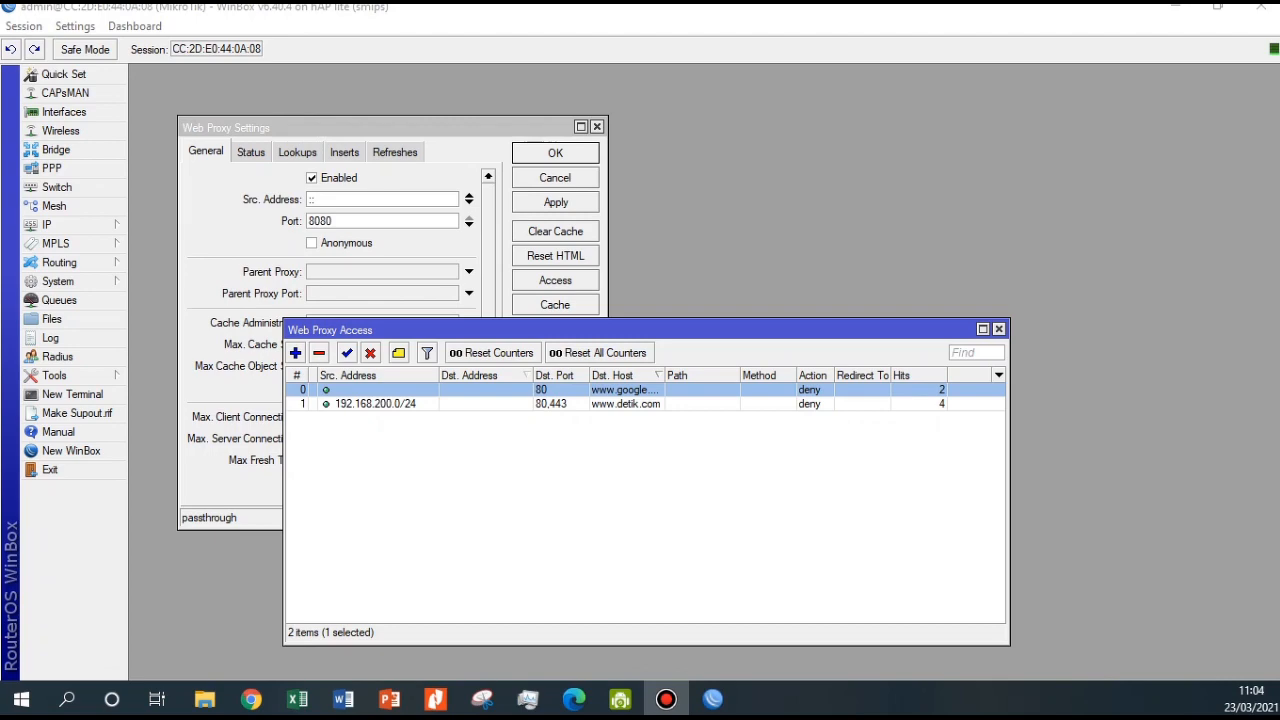
click(573, 699)
drag(291, 176, 470, 2)
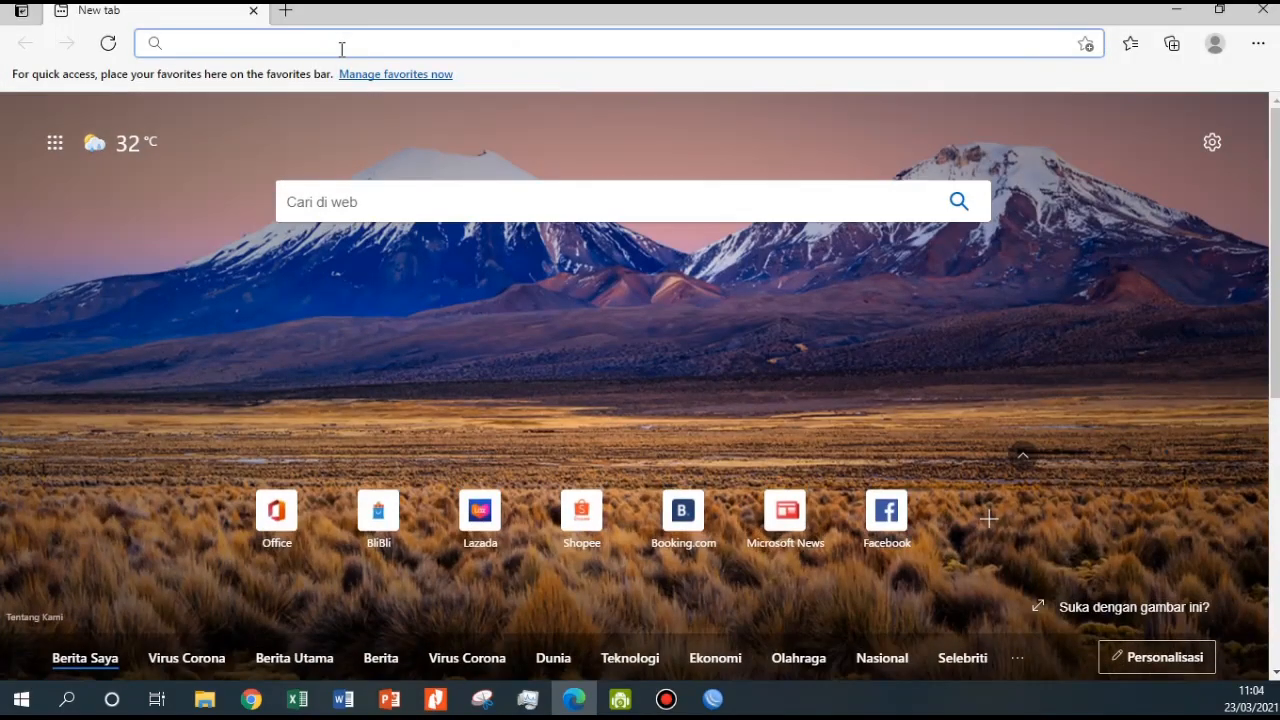
text(www.gg)
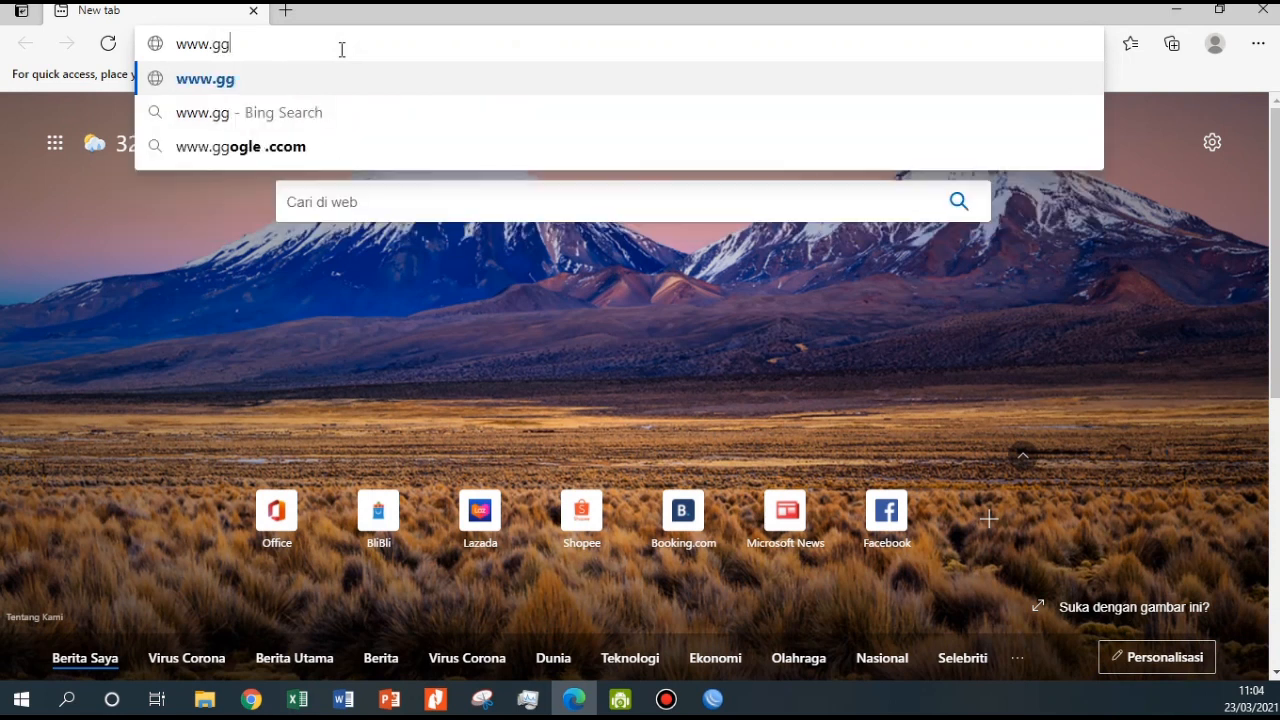
key(BackSpace)
text(oogle)
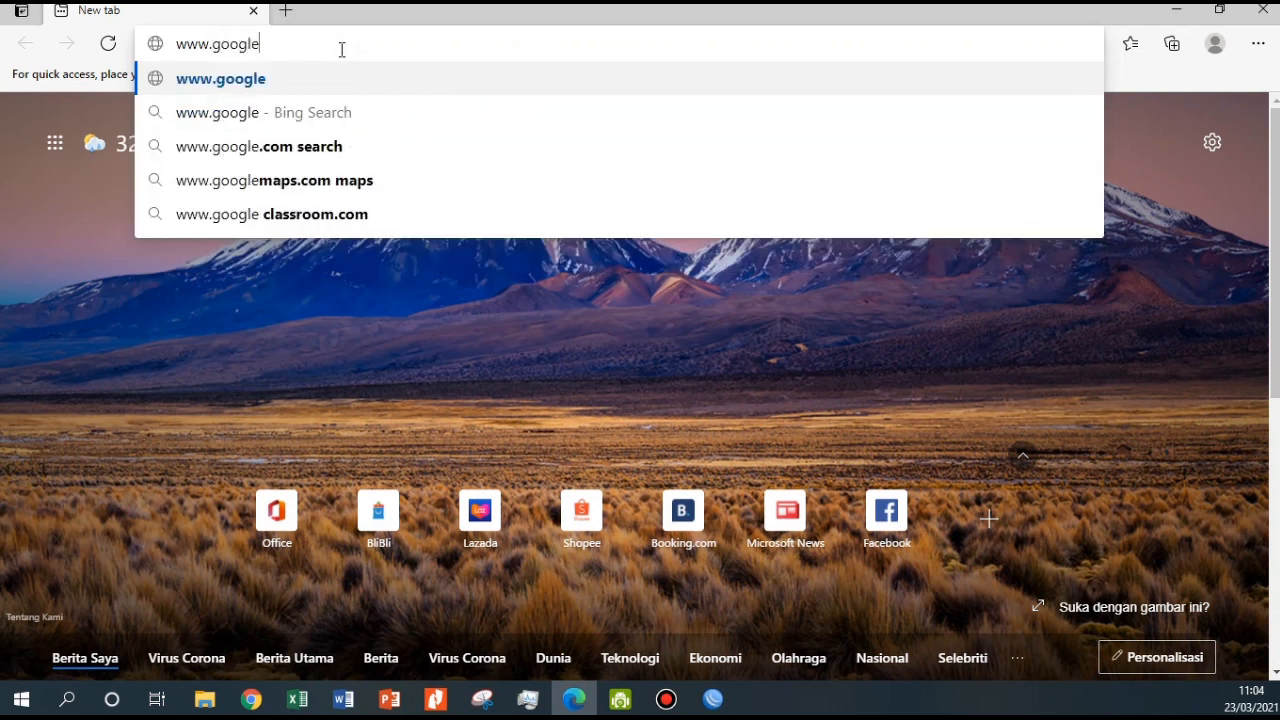
text(.cop)
key(BackSpace)
text(m)
key(Return)
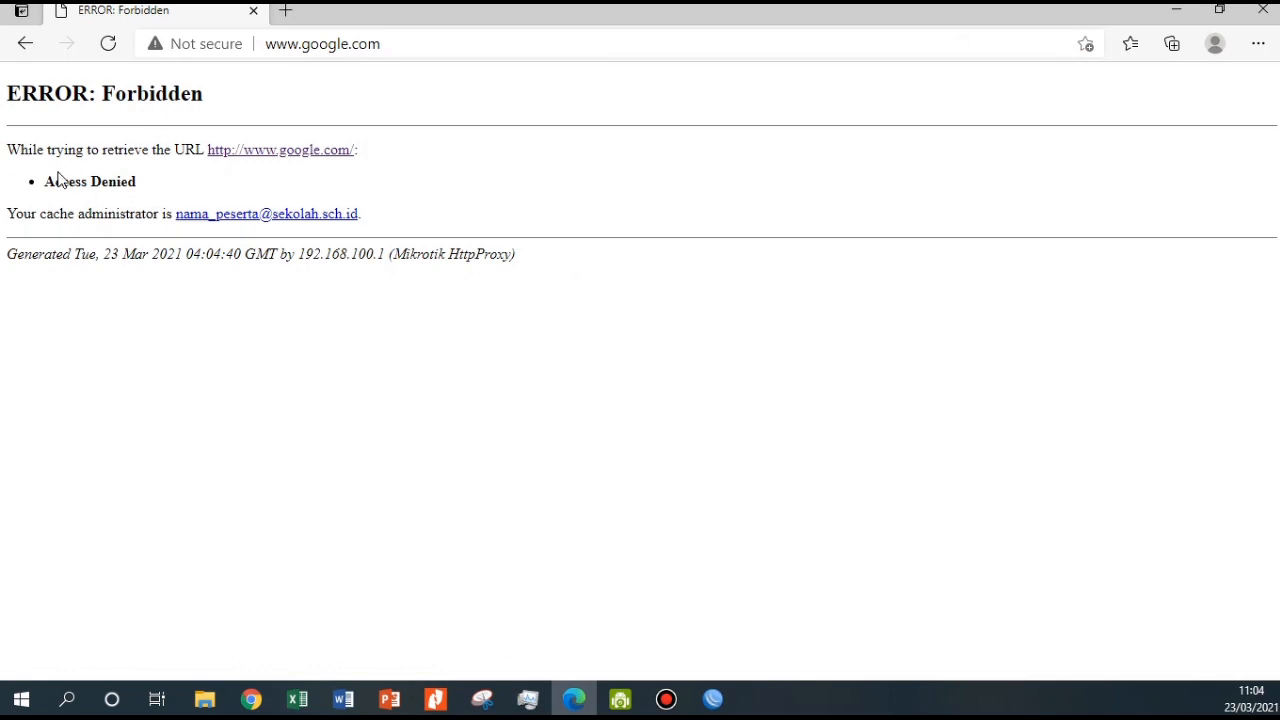
Examine the error page's heading, denial reason and cache administrator address
drag(7, 90, 214, 106)
drag(40, 183, 121, 190)
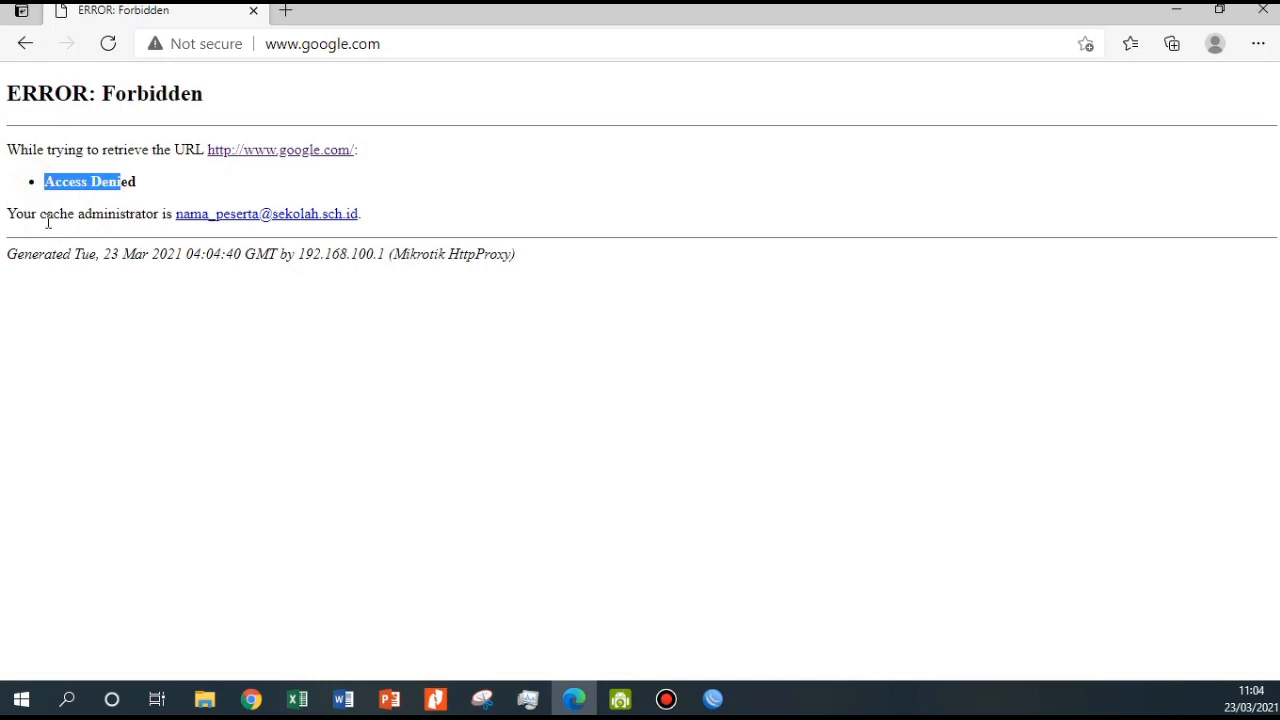
drag(42, 218, 163, 216)
drag(400, 213, 176, 214)
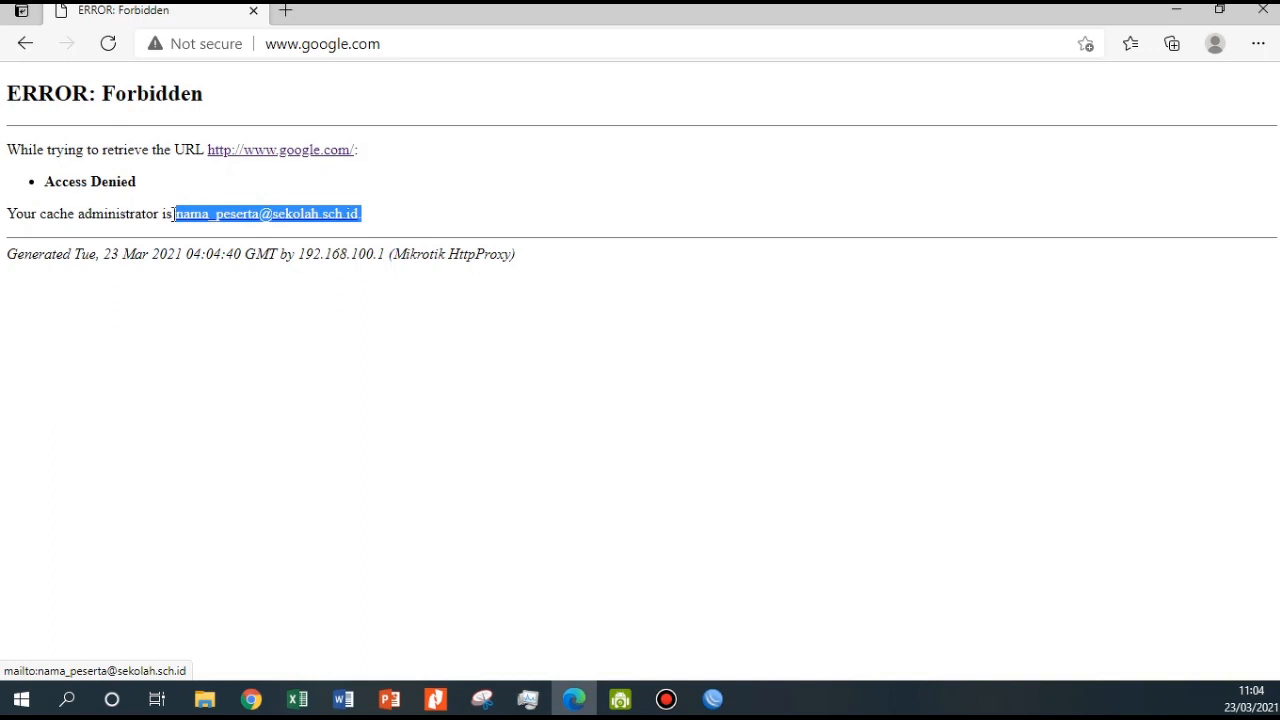
Switch to WinBox to compare the Cache Administrator setting with the error page, and return to Microsoft Edge
click(712, 699)
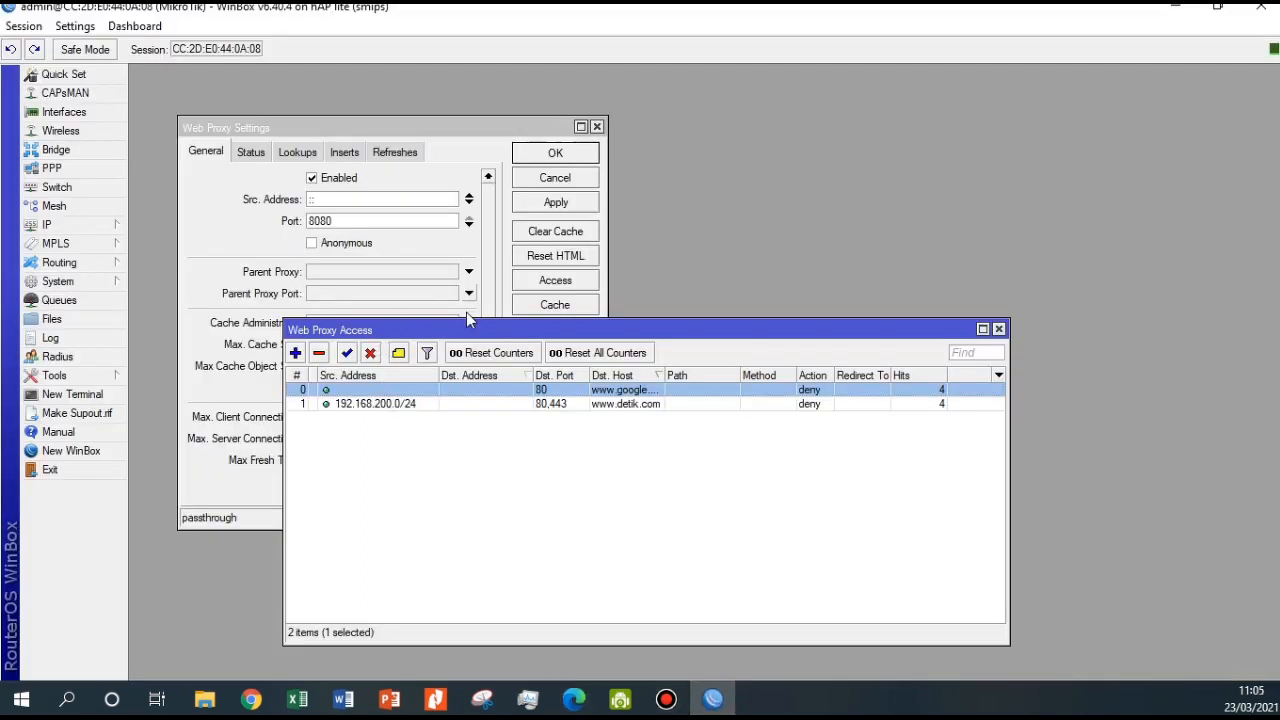
drag(446, 330, 786, 210)
drag(391, 324, 305, 320)
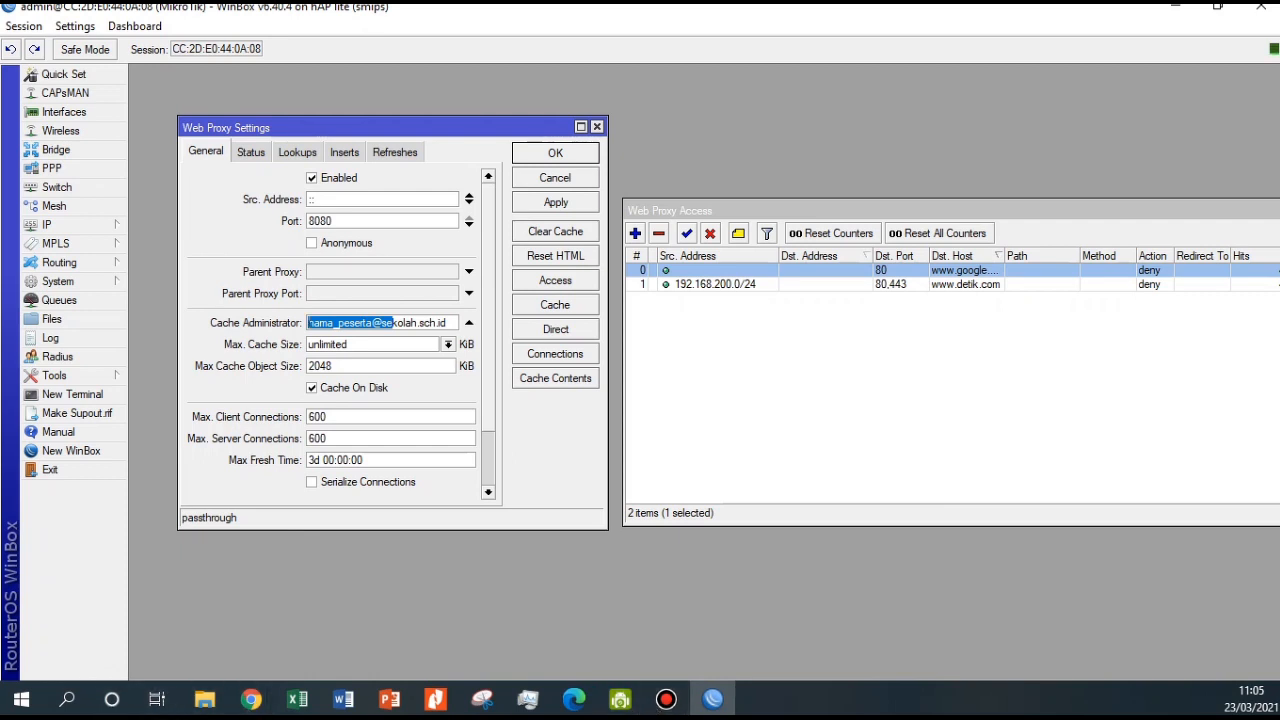
click(574, 699)
click(363, 394)
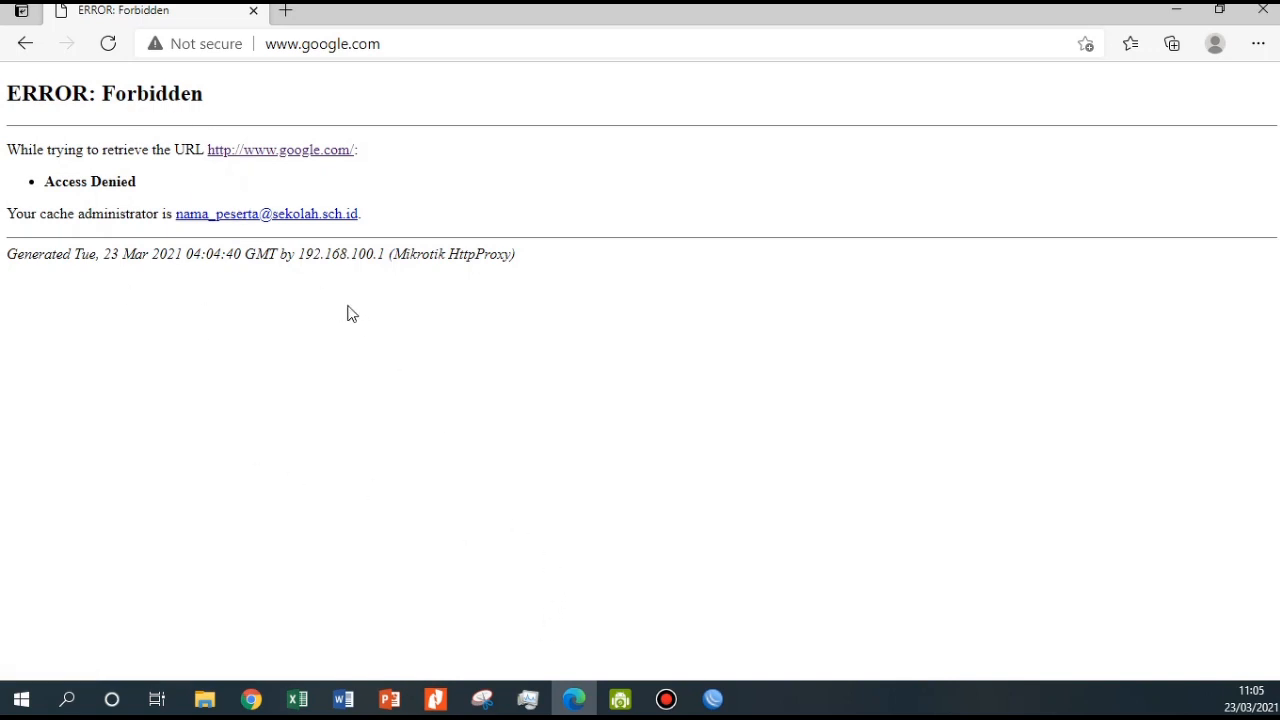
click(712, 698)
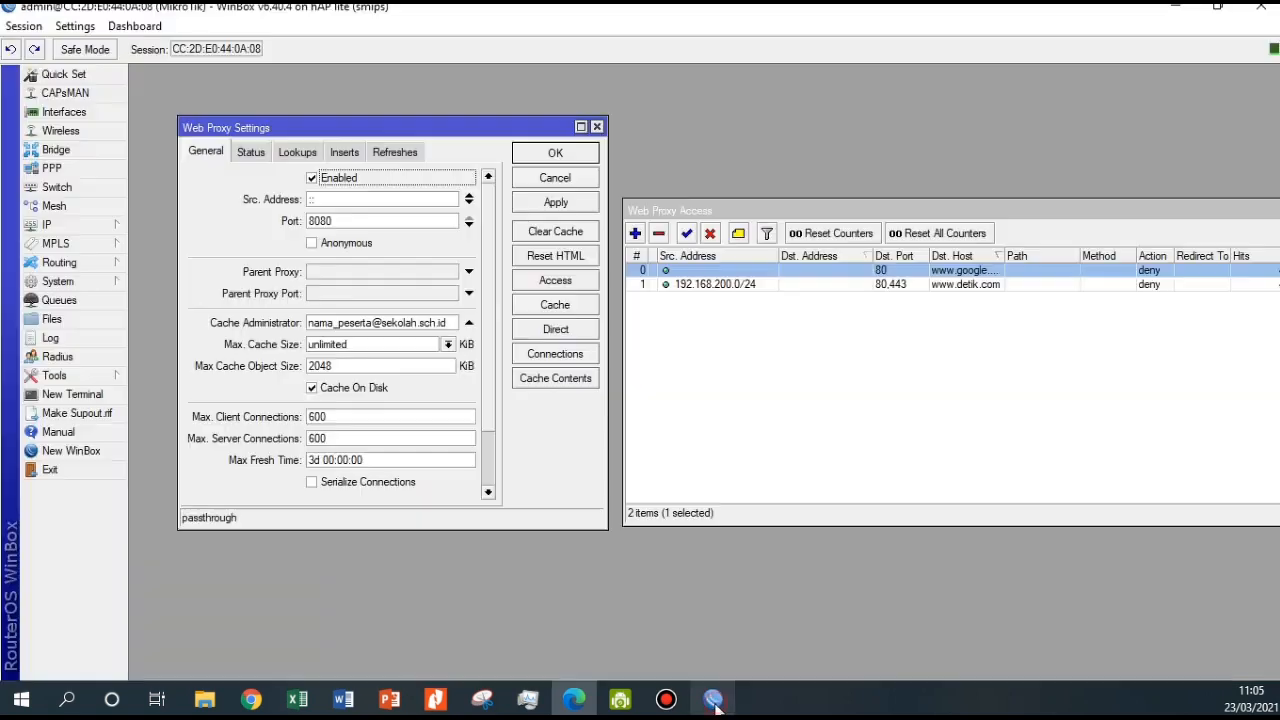
drag(878, 212, 682, 184)
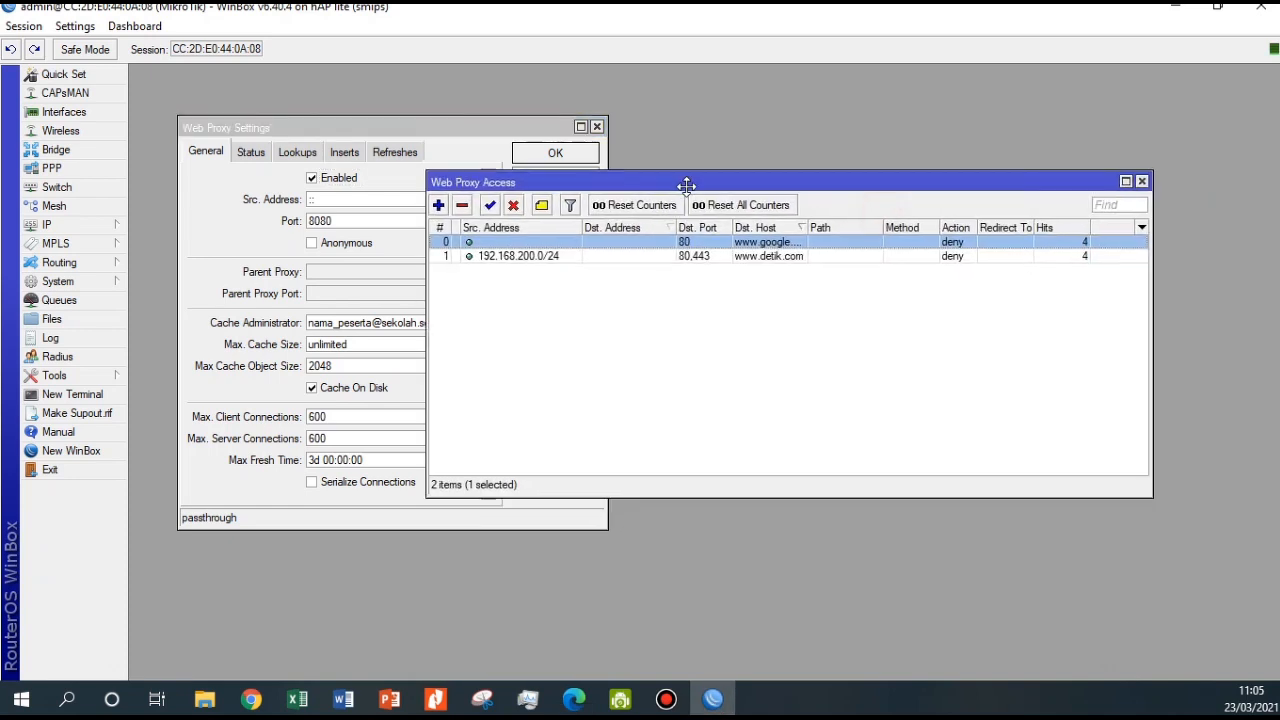
click(626, 260)
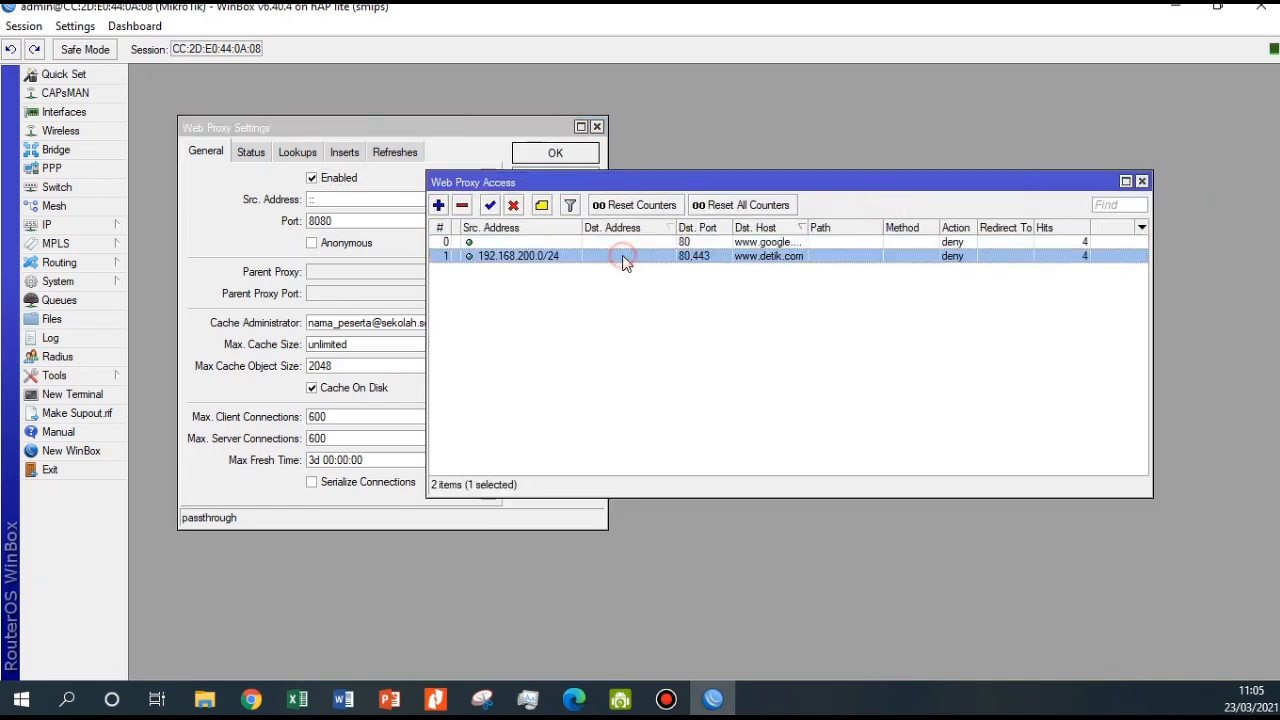
double_click(508, 259)
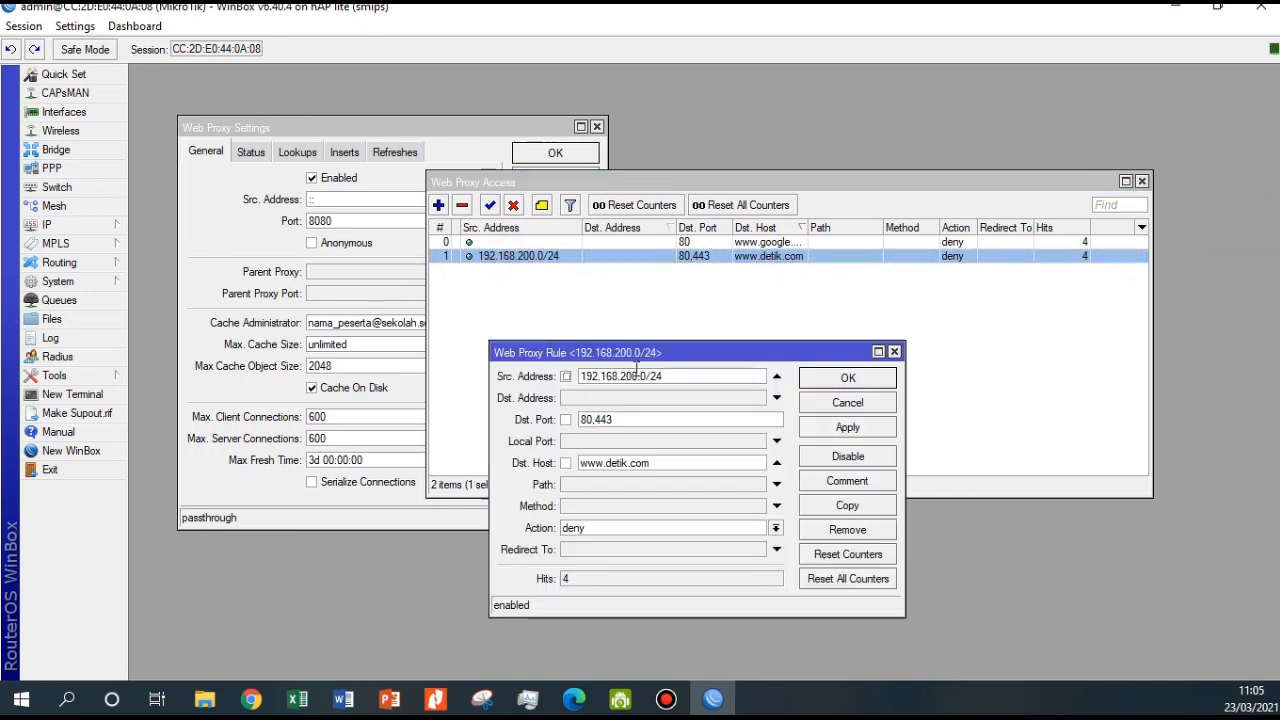
drag(636, 352, 540, 313)
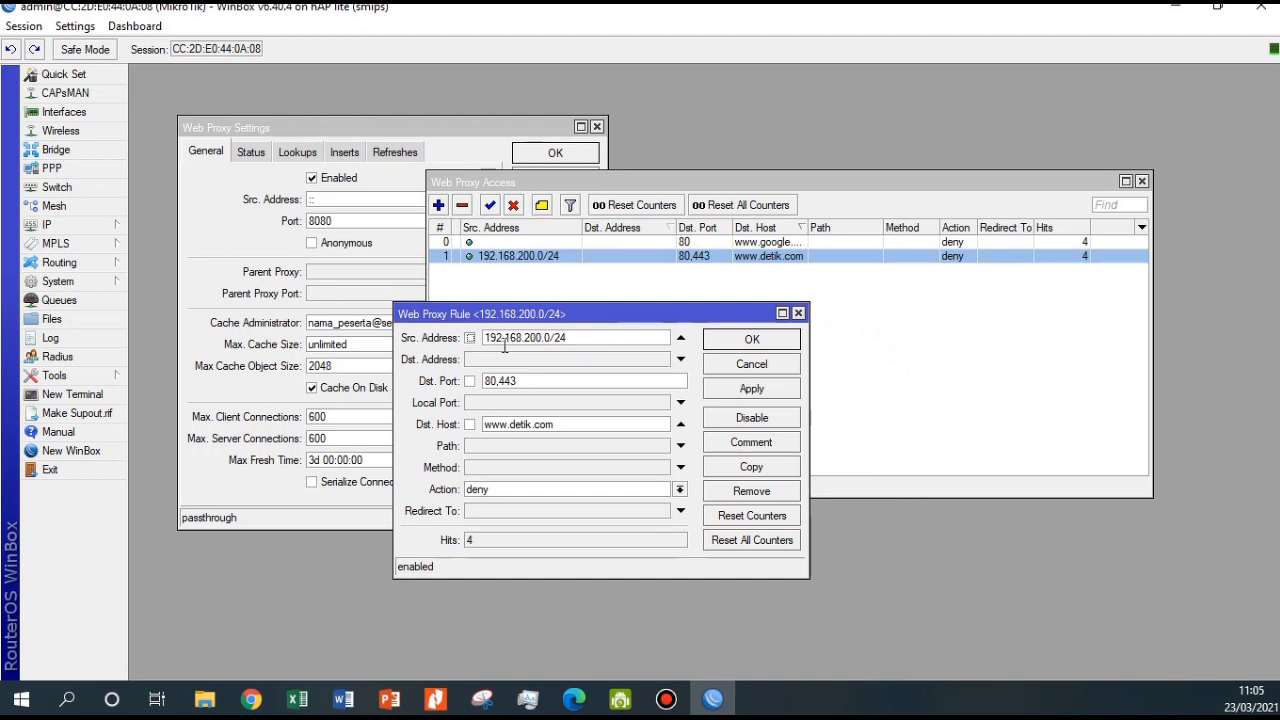
drag(585, 337, 472, 340)
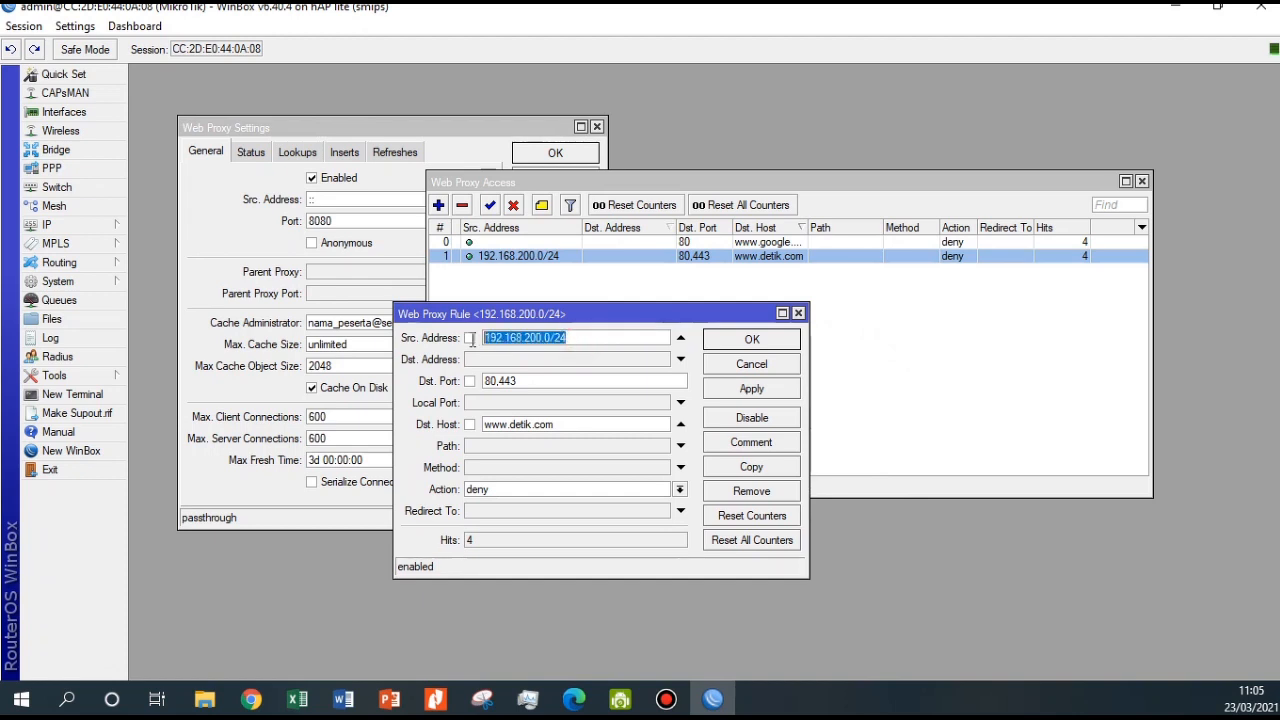
Compare the detik rule's source address and host with the wlan1 entry in the IP address list, and close the list
click(80, 225)
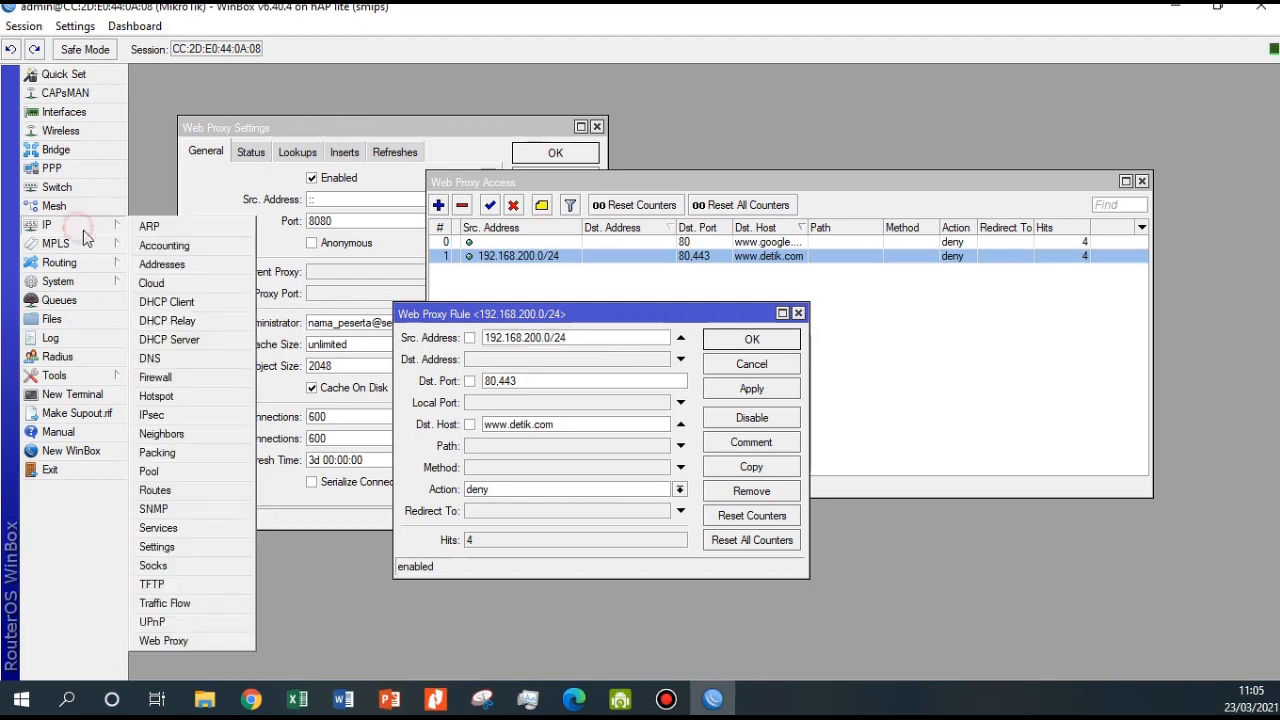
click(165, 264)
drag(360, 188, 187, 176)
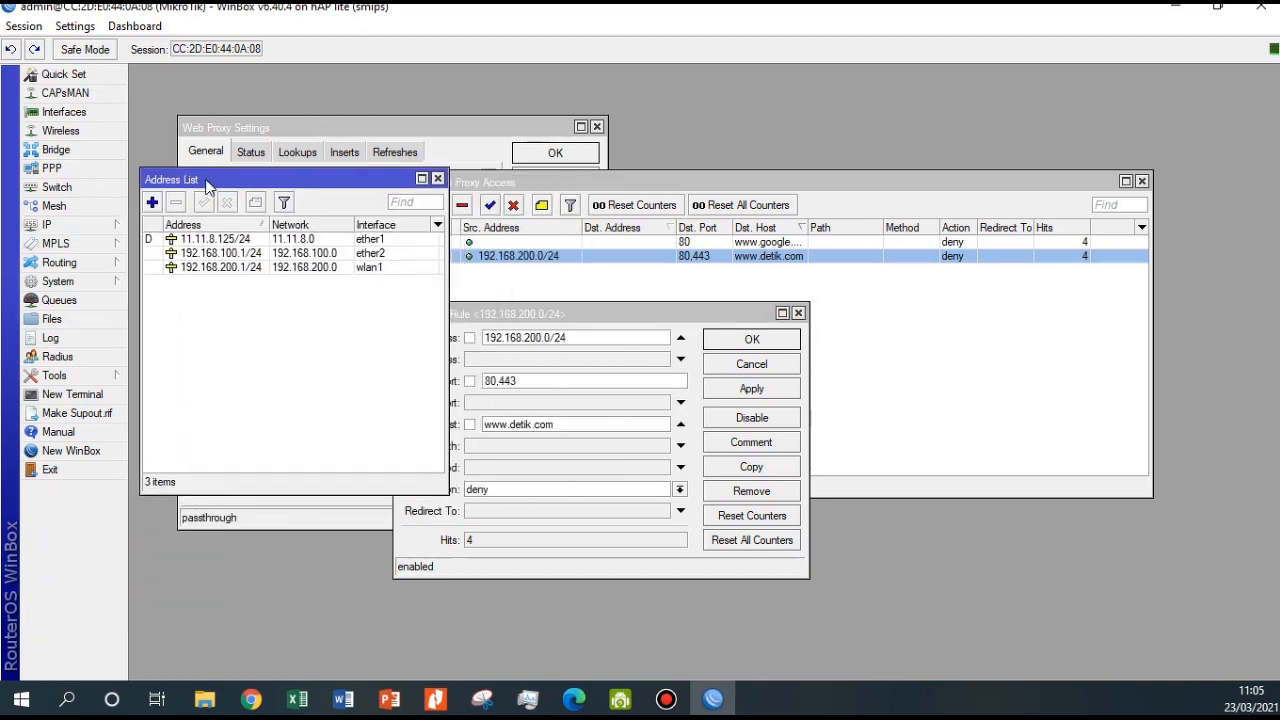
drag(499, 316, 710, 265)
click(225, 264)
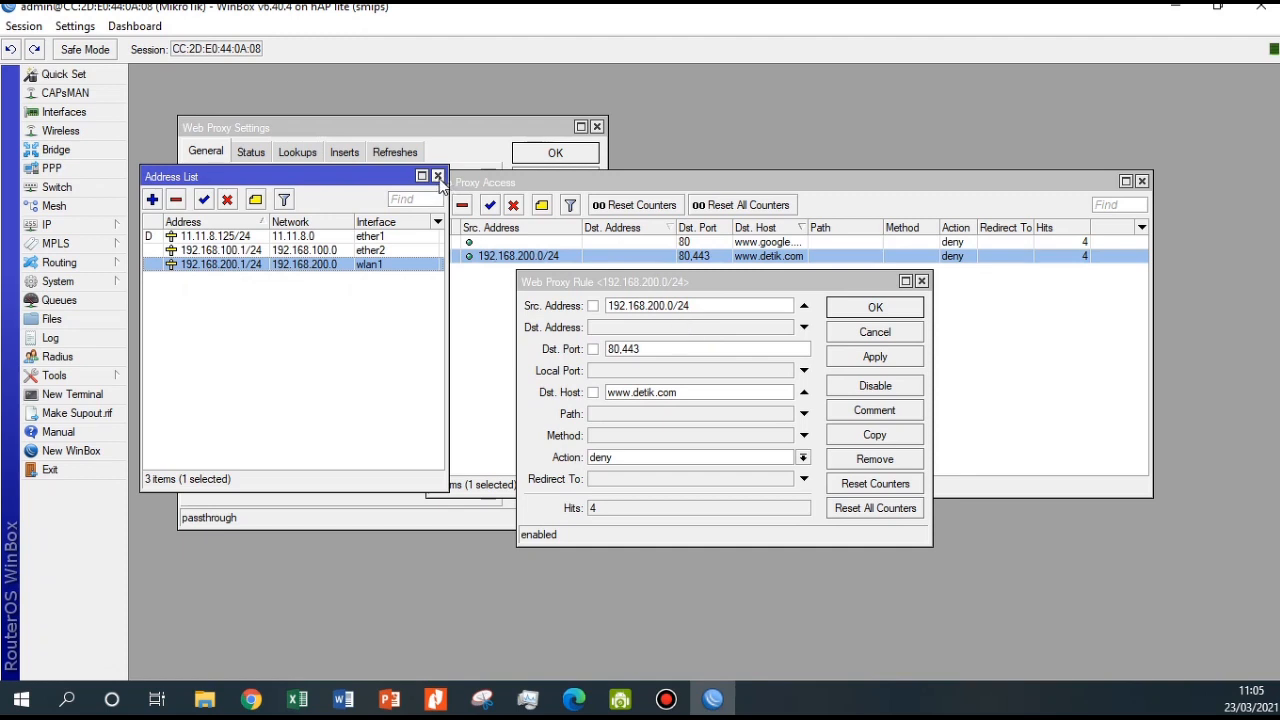
drag(708, 391, 581, 393)
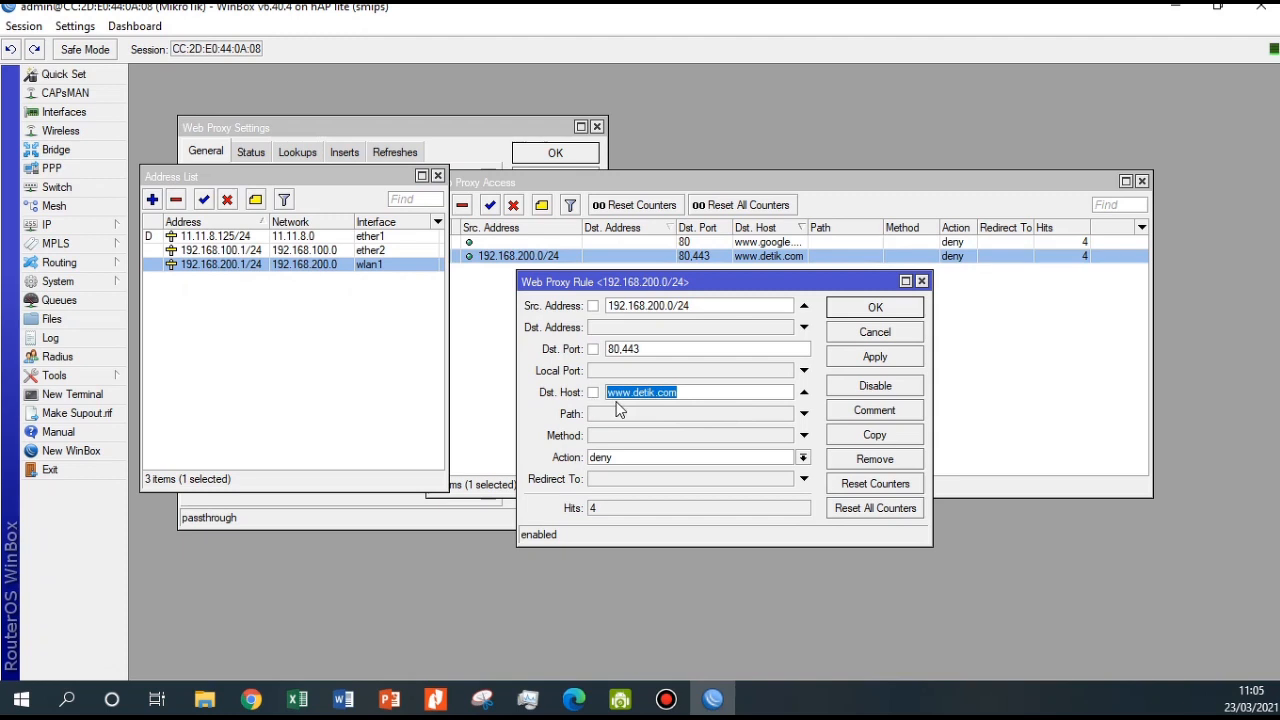
click(438, 177)
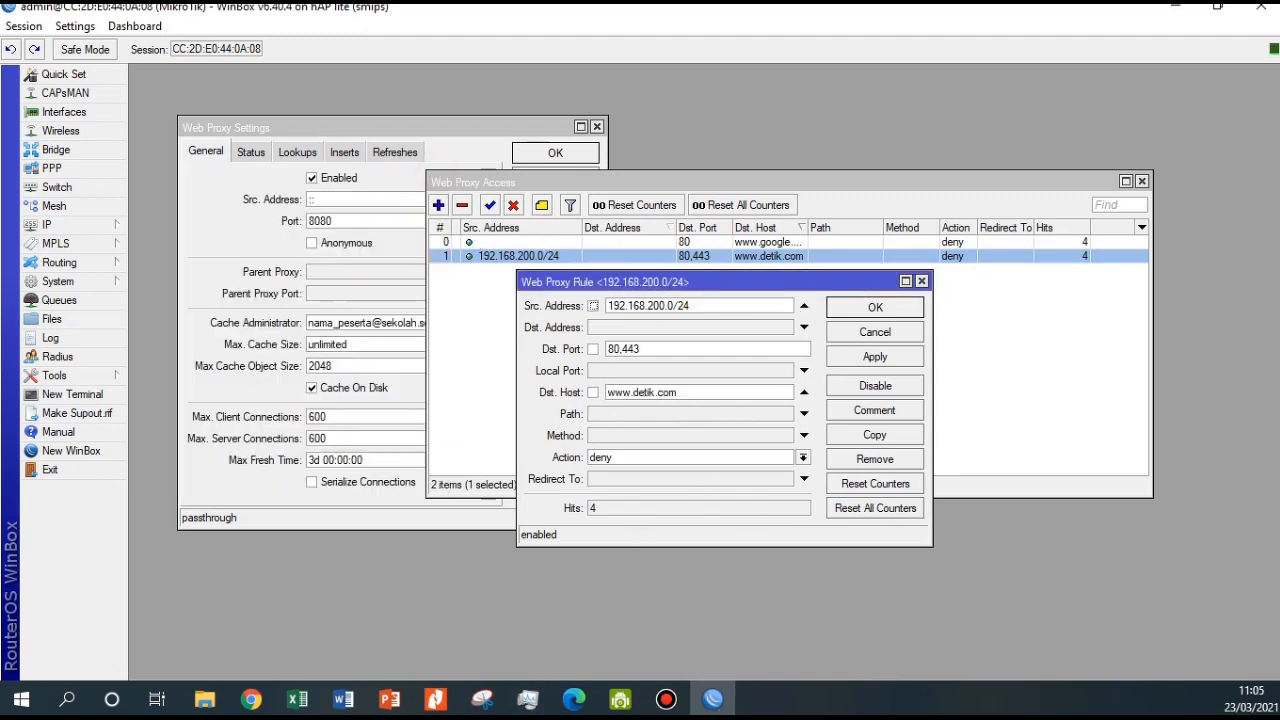
key(alt+Tab)
click(288, 13)
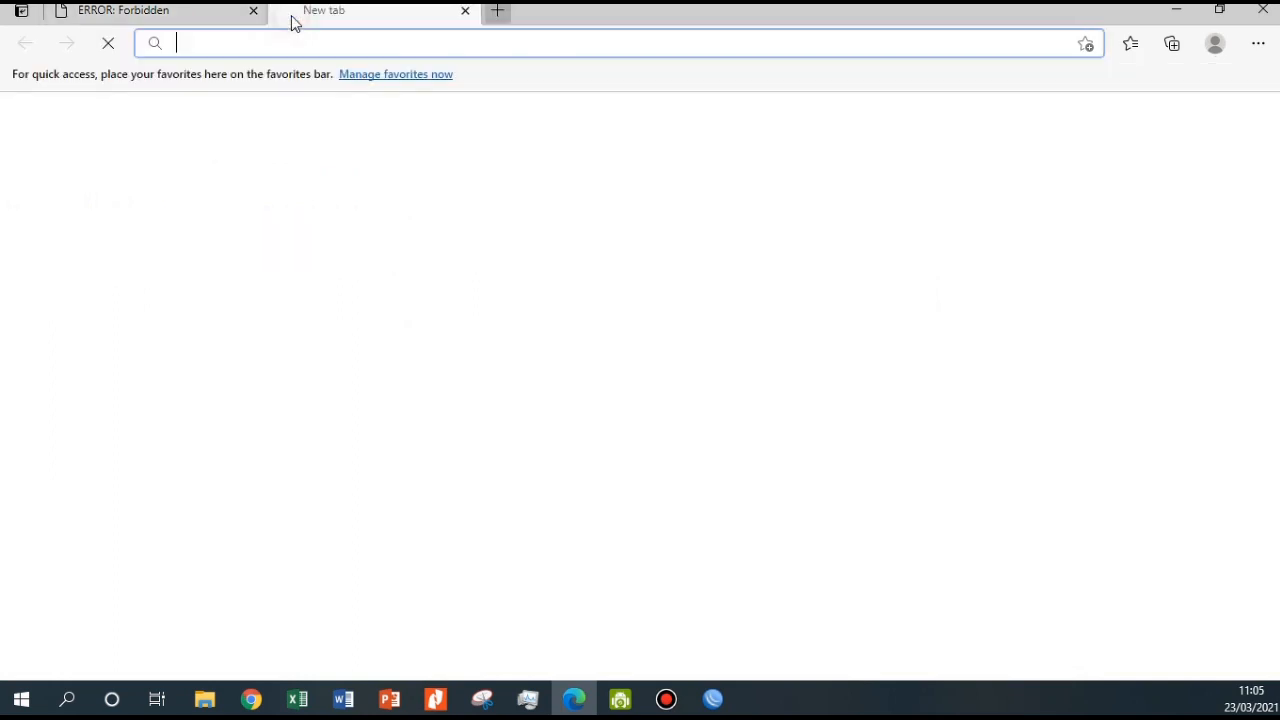
text(www.detik.com)
key(Return)
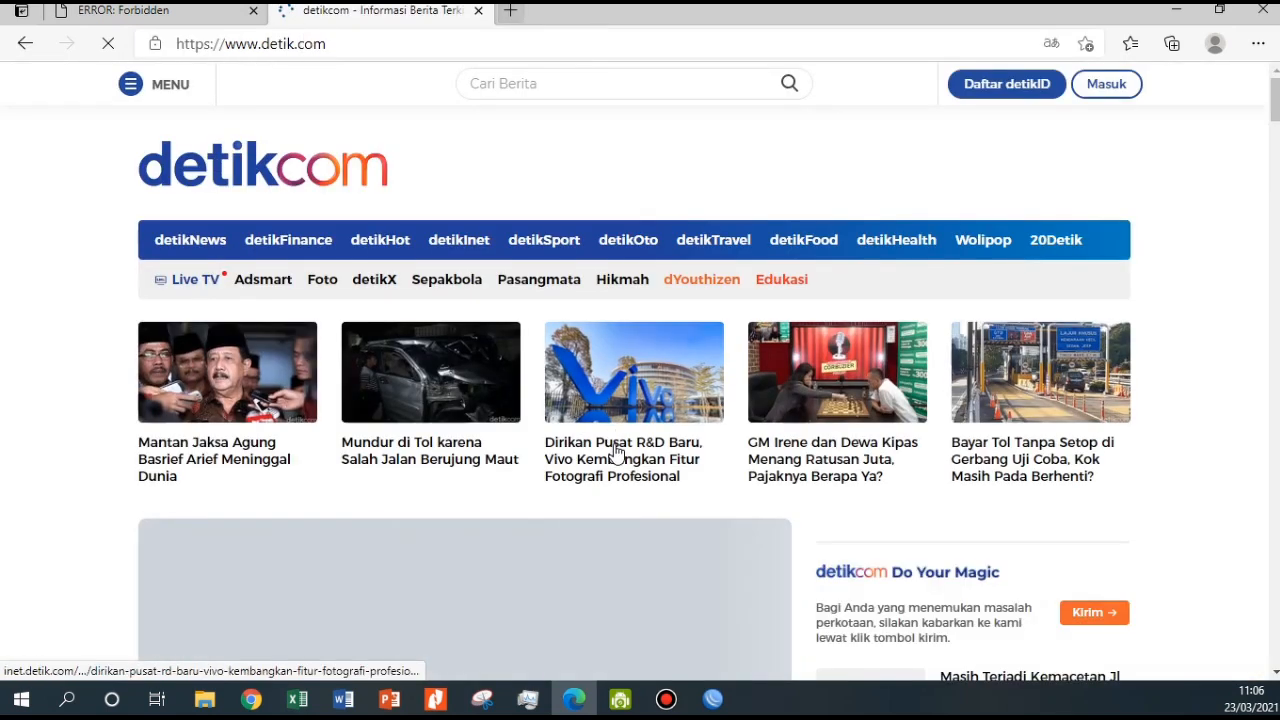
click(712, 698)
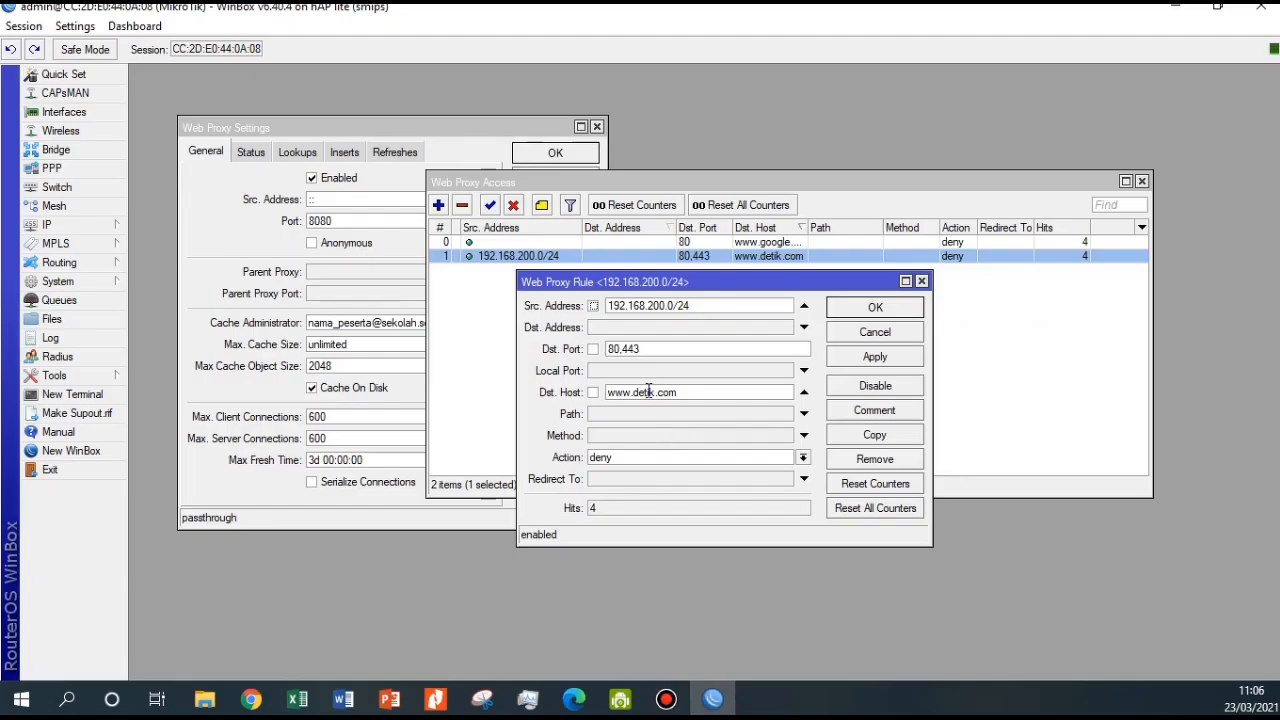
click(922, 281)
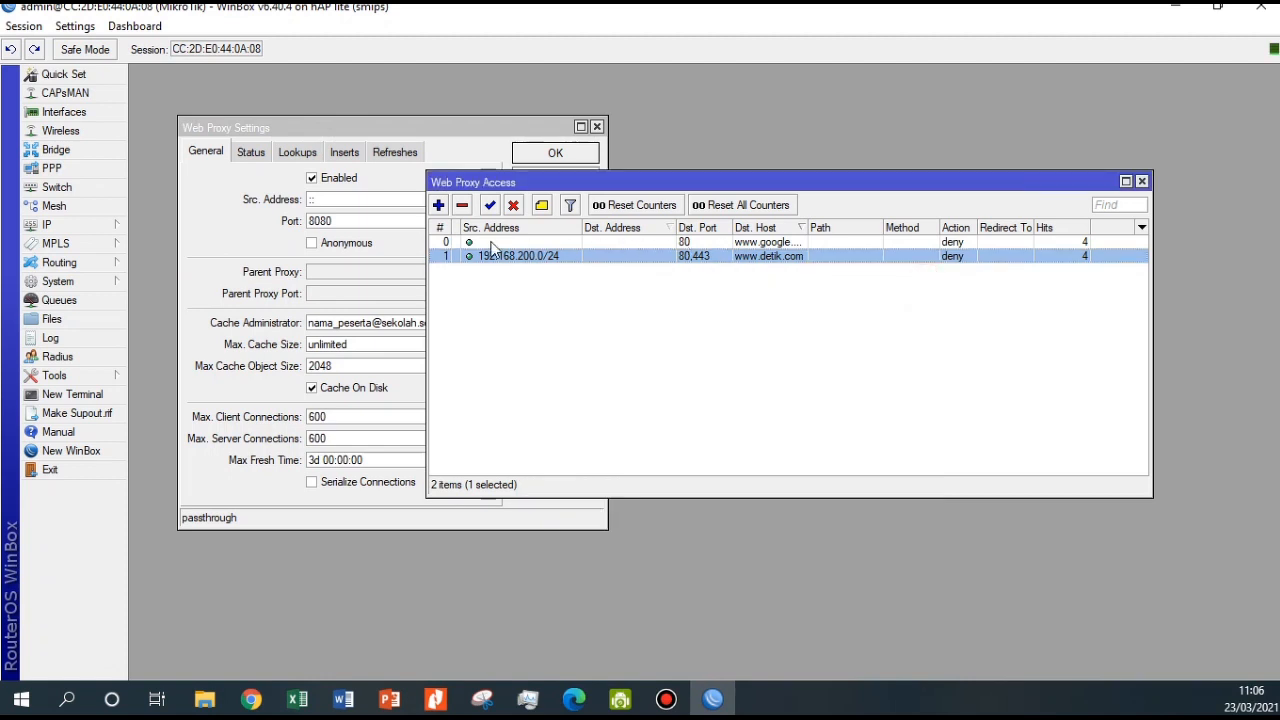
click(498, 256)
double_click(498, 256)
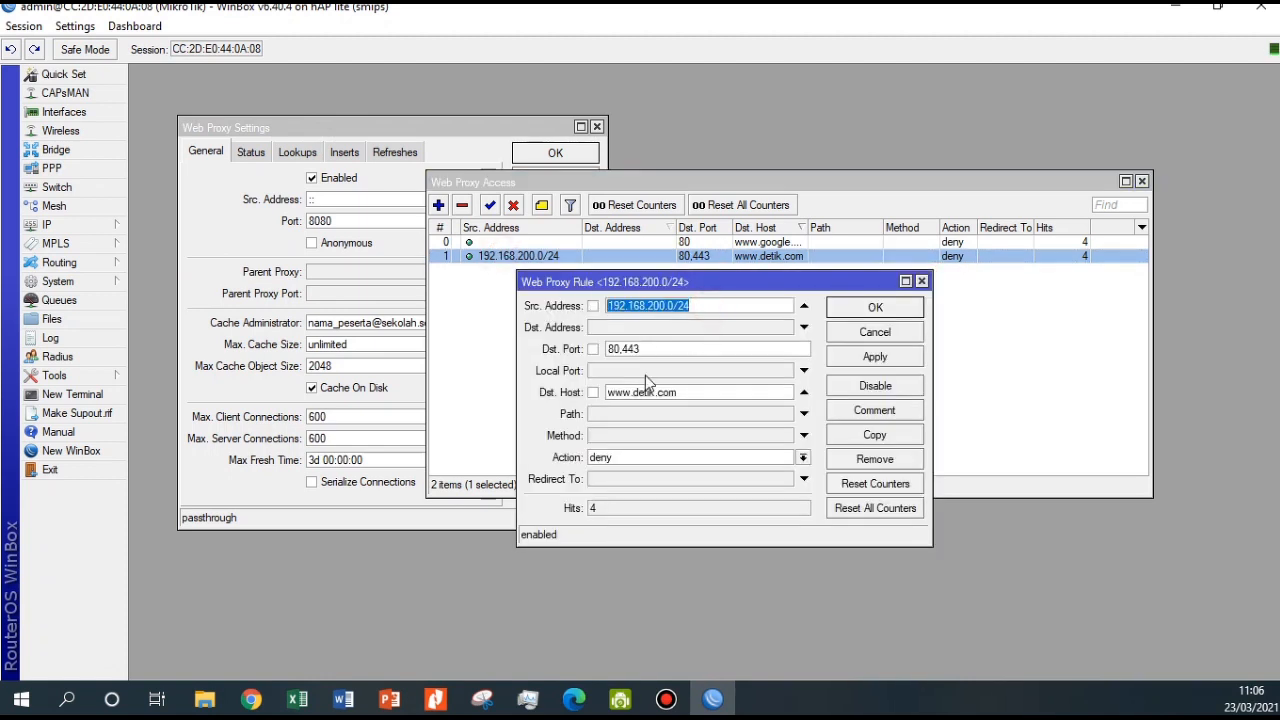
click(892, 339)
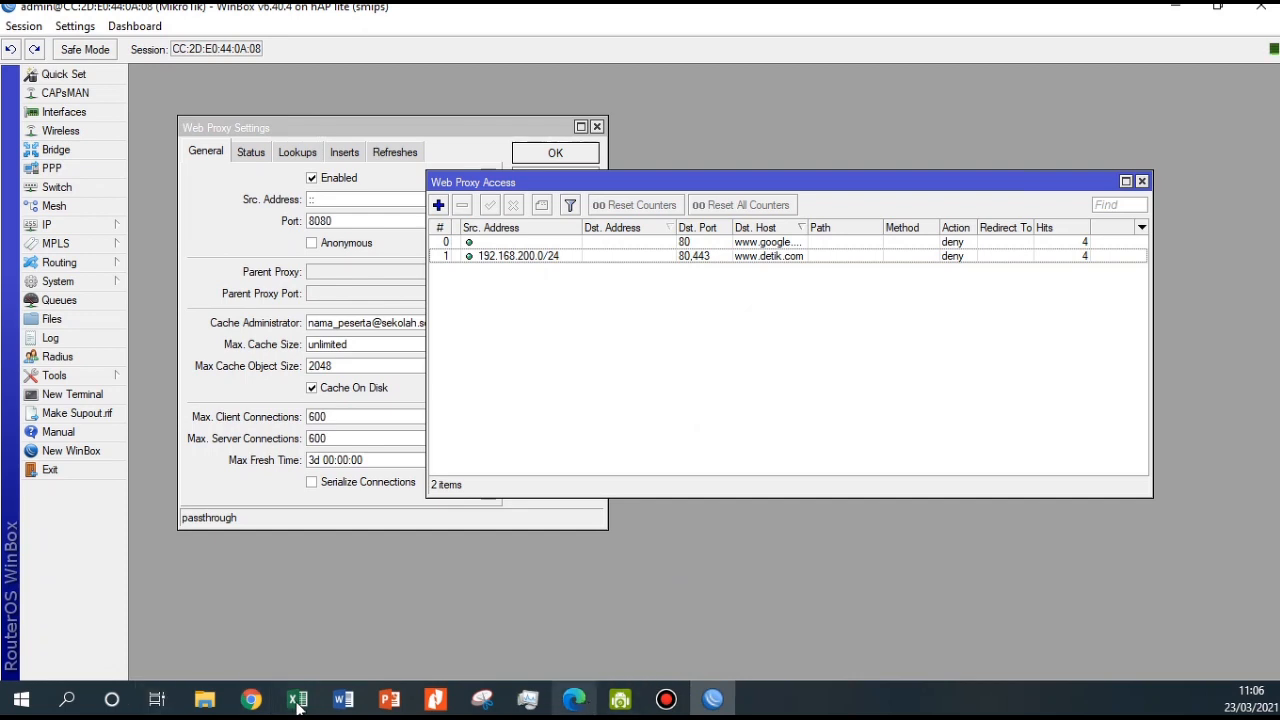
key(alt+Tab)
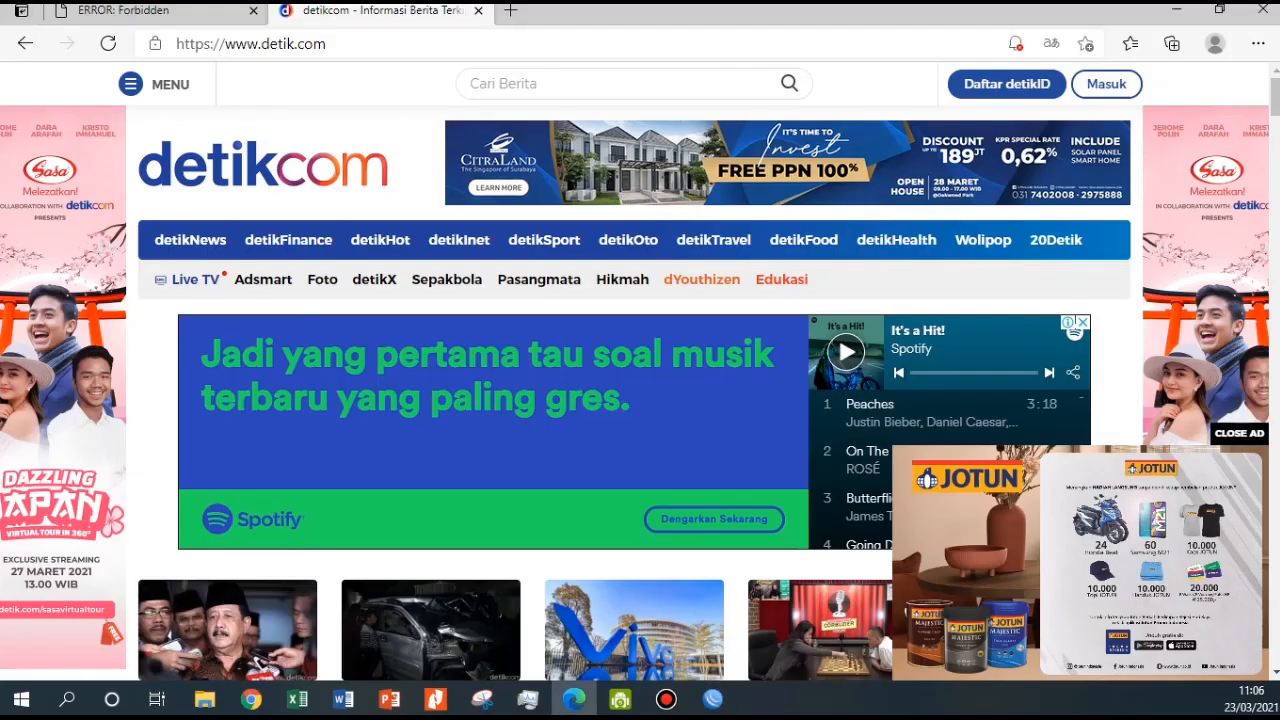
click(165, 12)
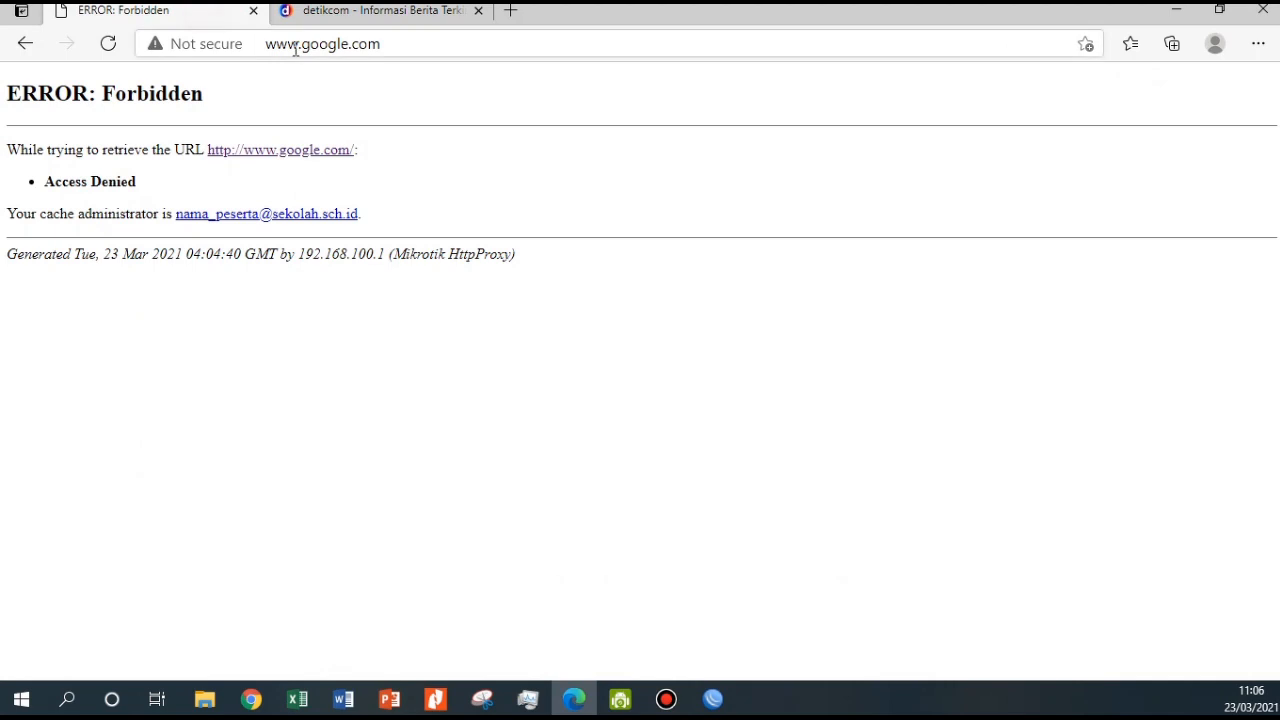
click(278, 48)
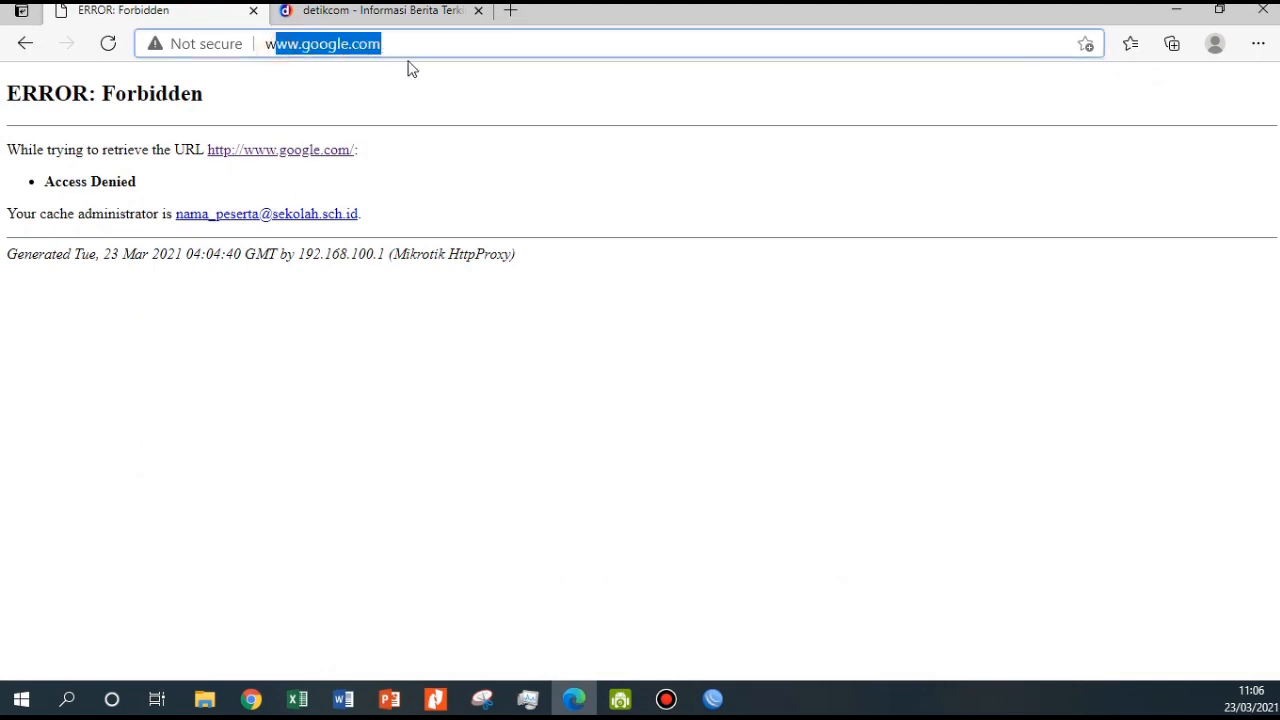
click(267, 43)
text(h)
key(BackSpace)
text(tp)
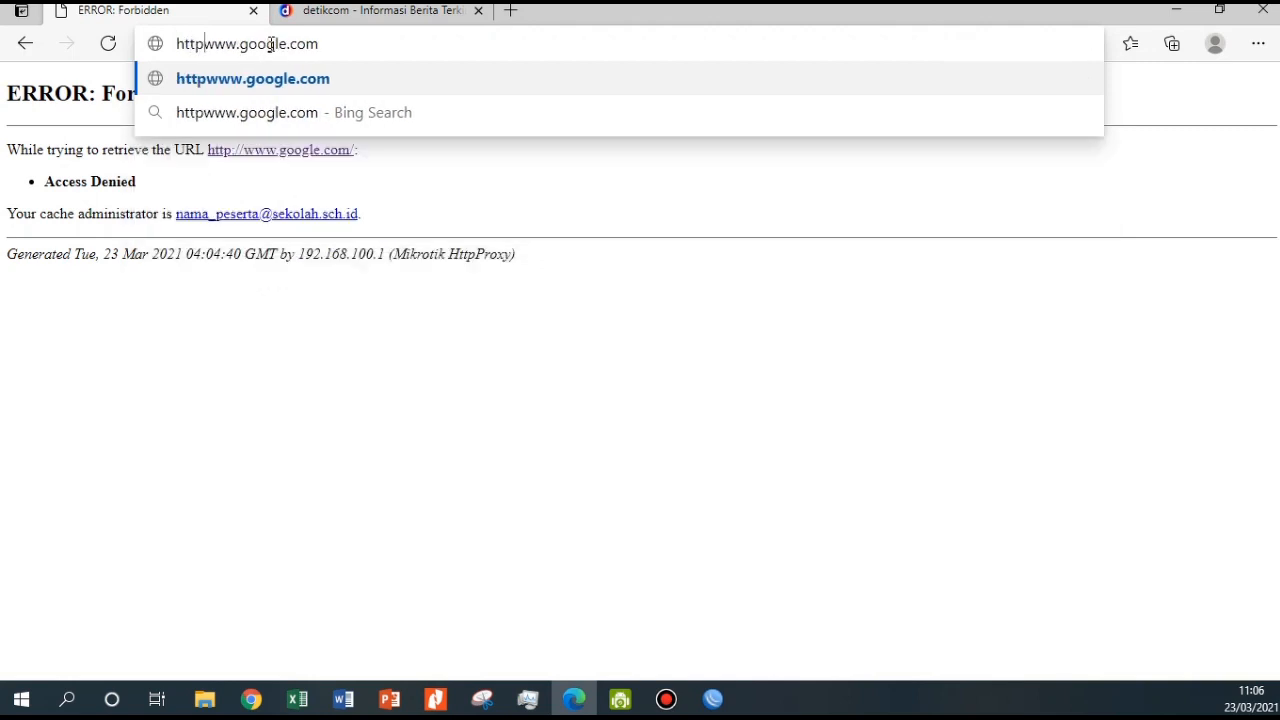
text(://)
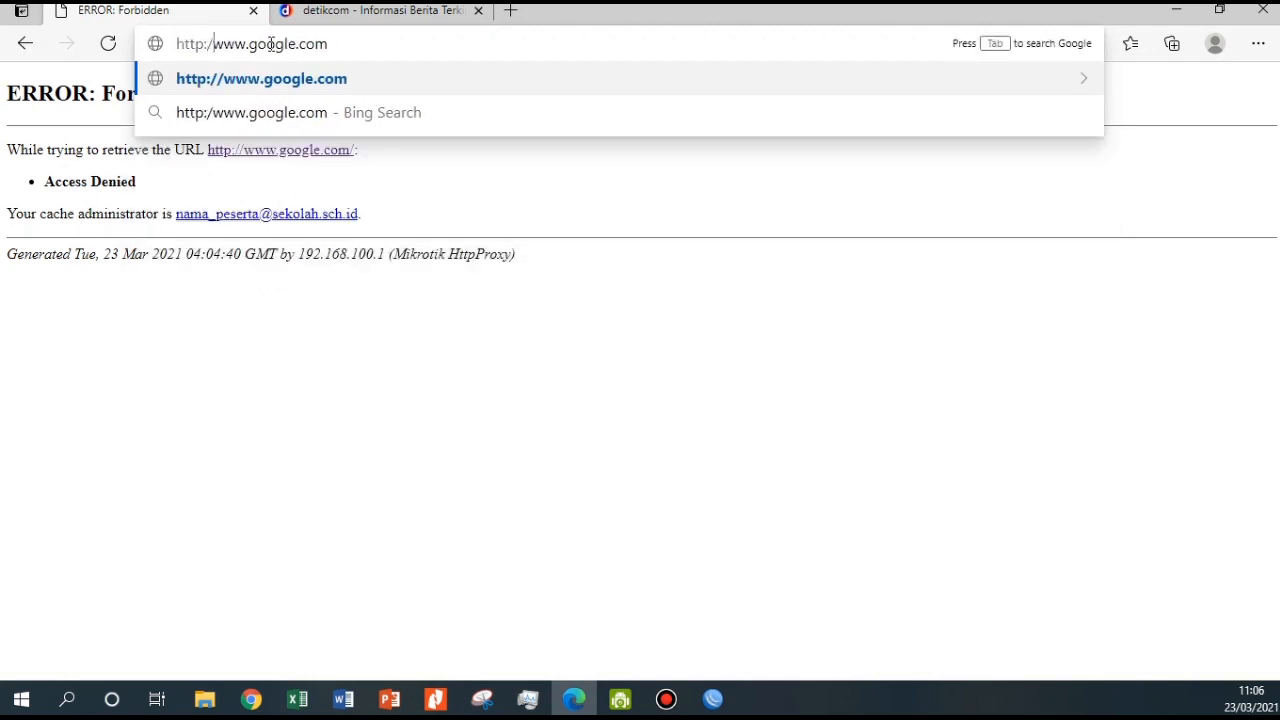
key(Return)
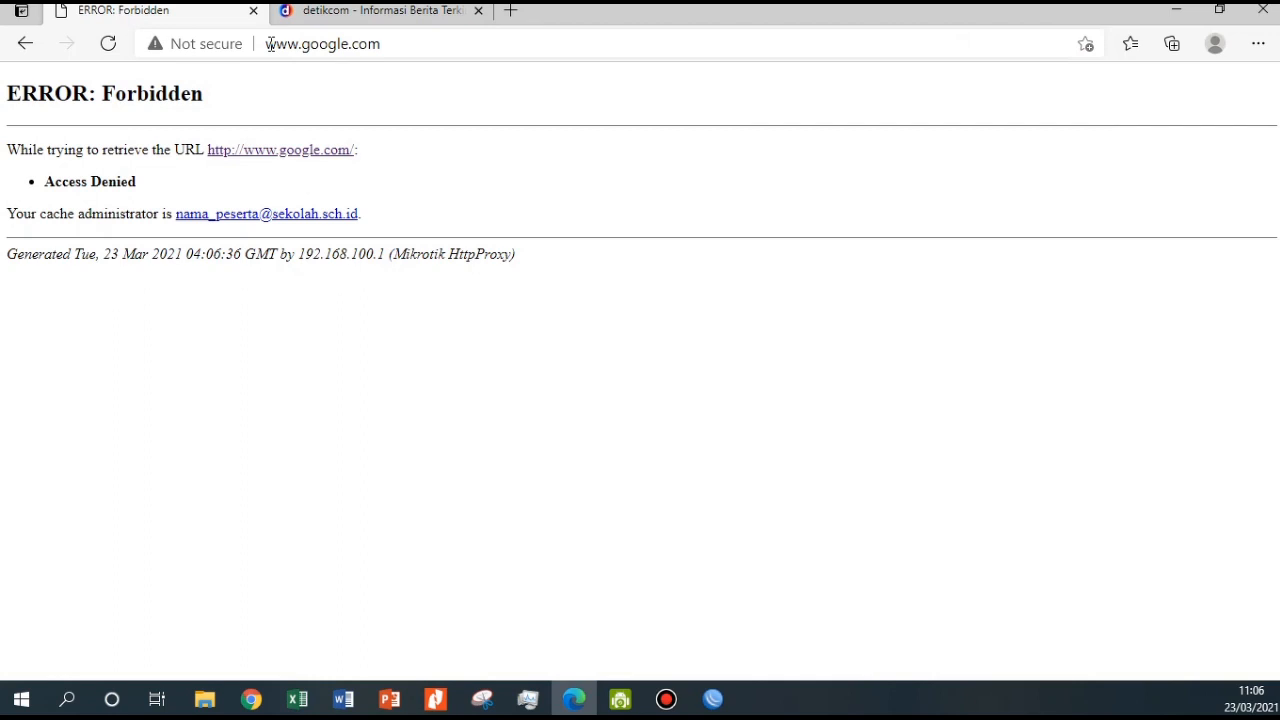
click(474, 46)
click(474, 46)
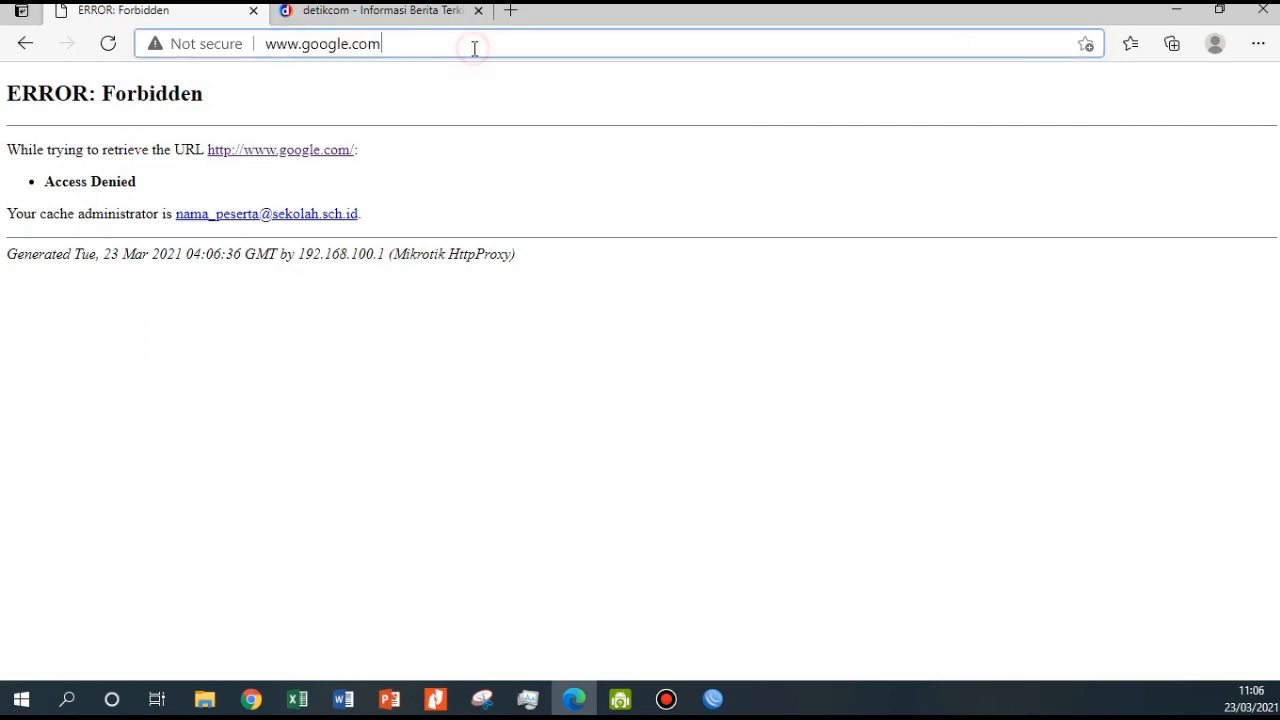
click(474, 47)
text(http)
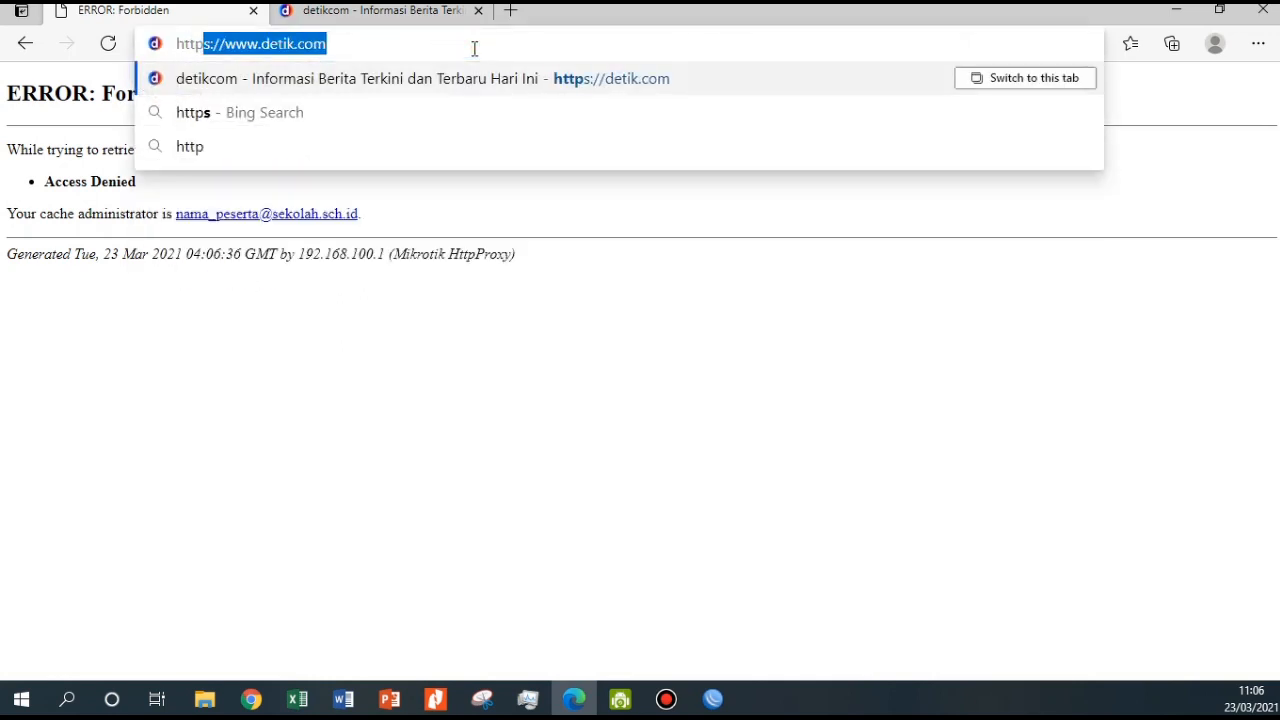
text(s)
key(End)
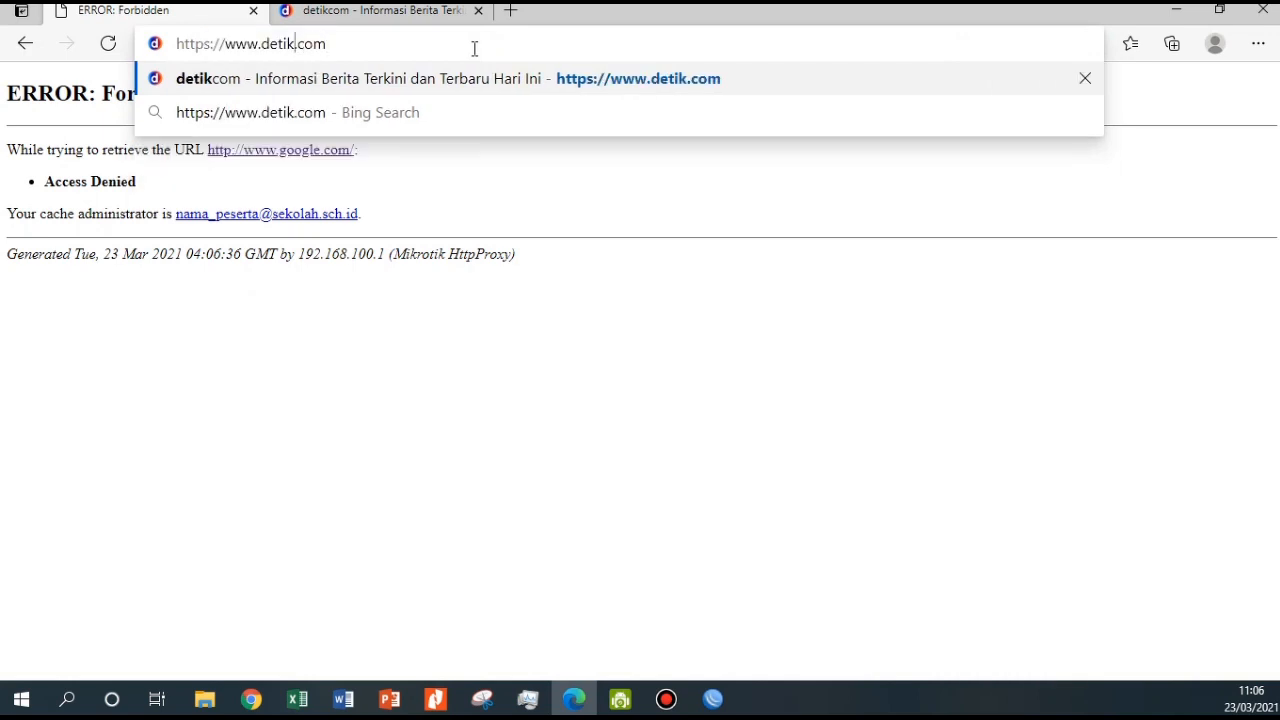
key(BackSpace)
key(BackSpace)
key(BackSpace)
key(BackSpace)
key(BackSpace)
text(google.)
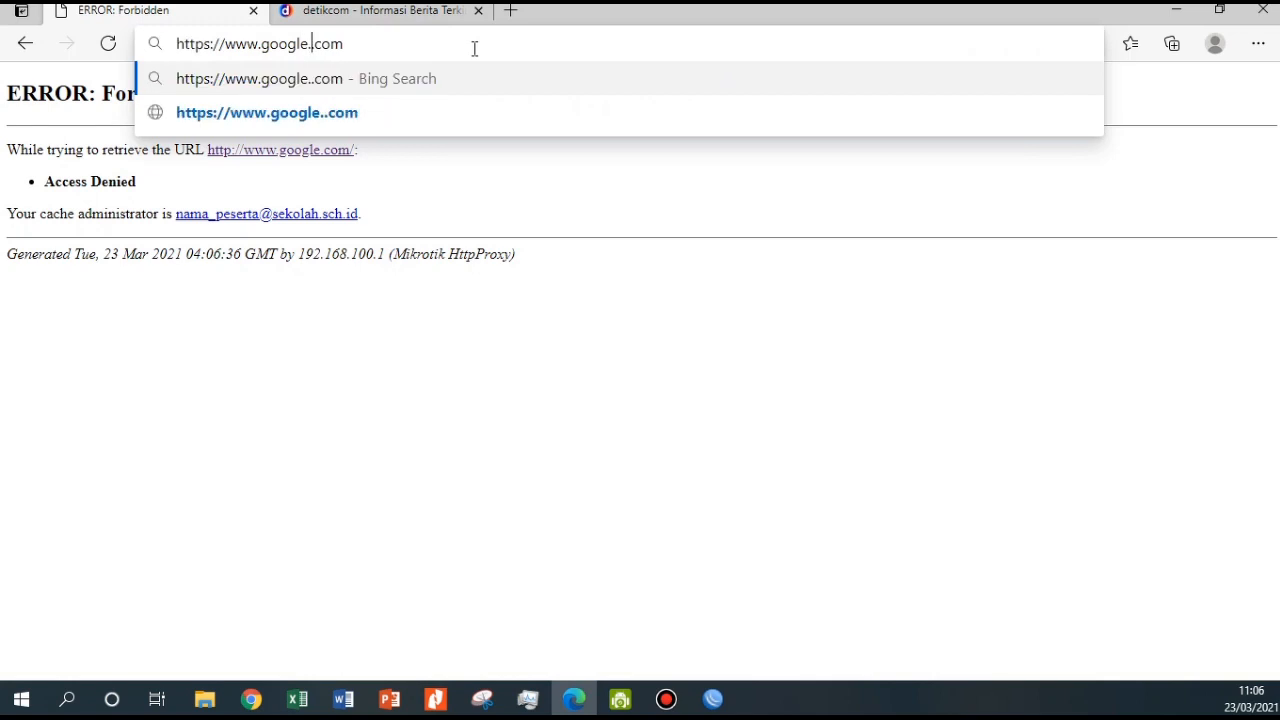
key(Return)
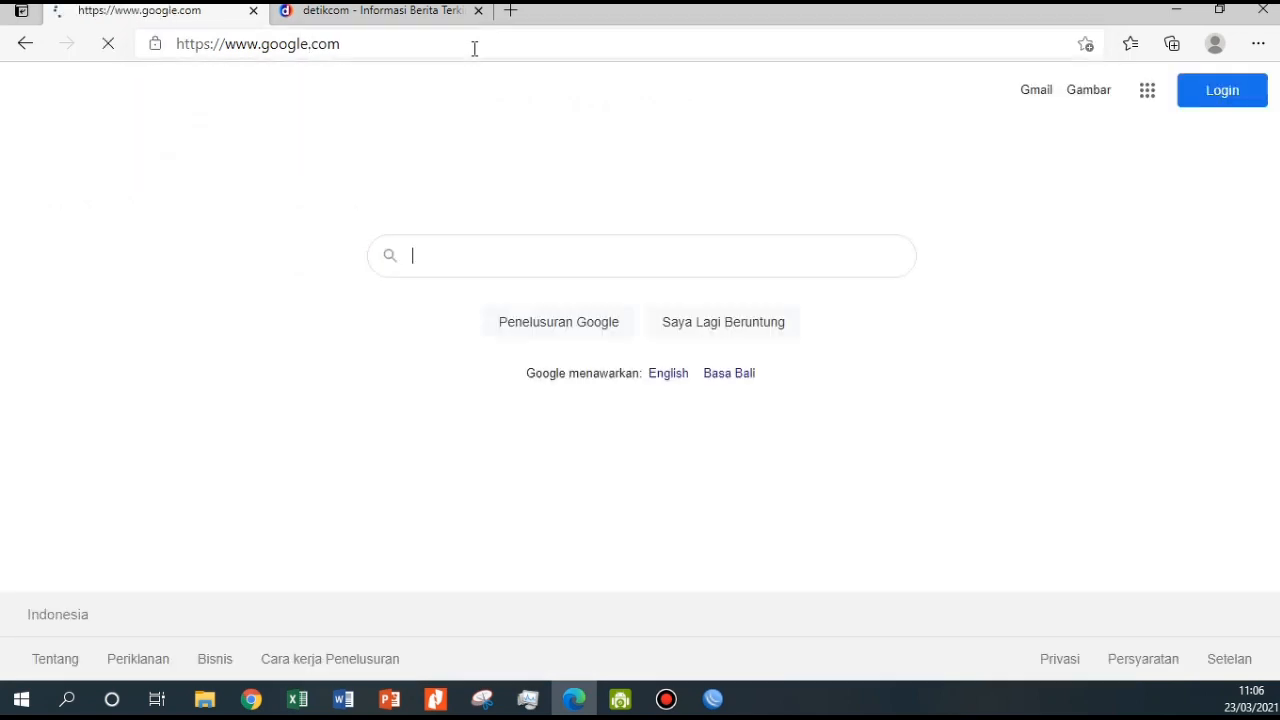
click(1015, 220)
click(1000, 249)
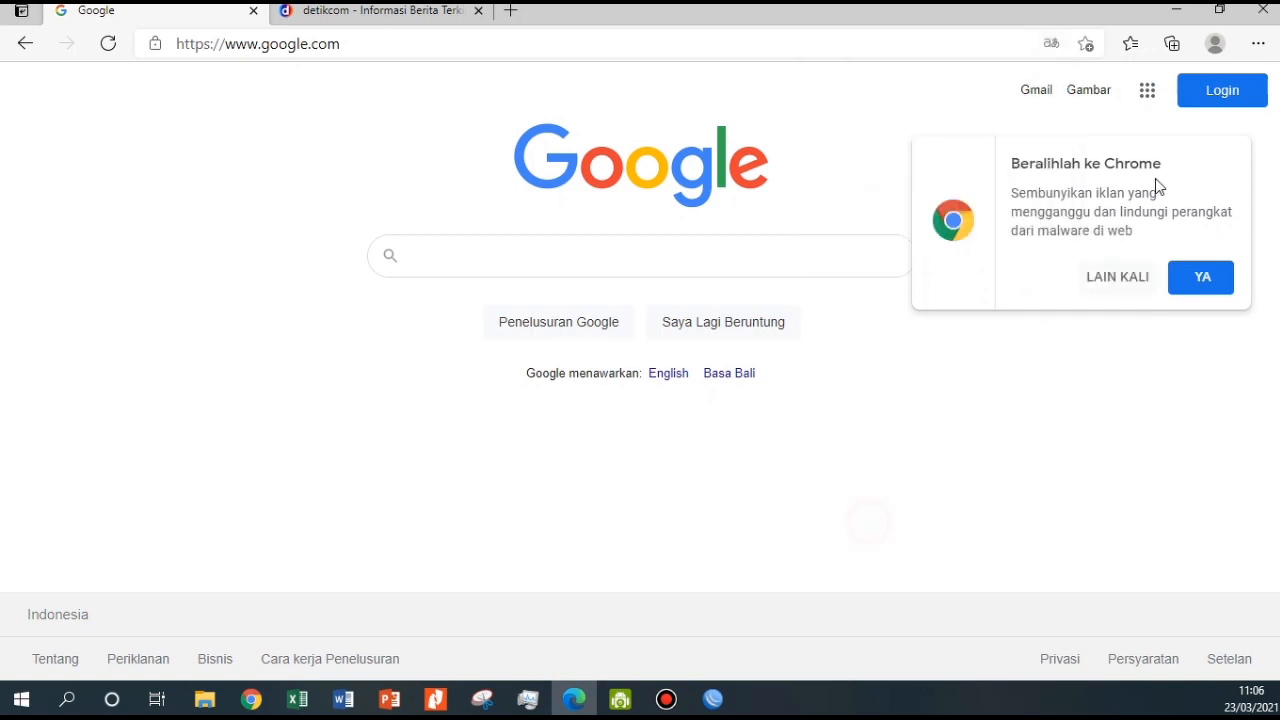
click(712, 699)
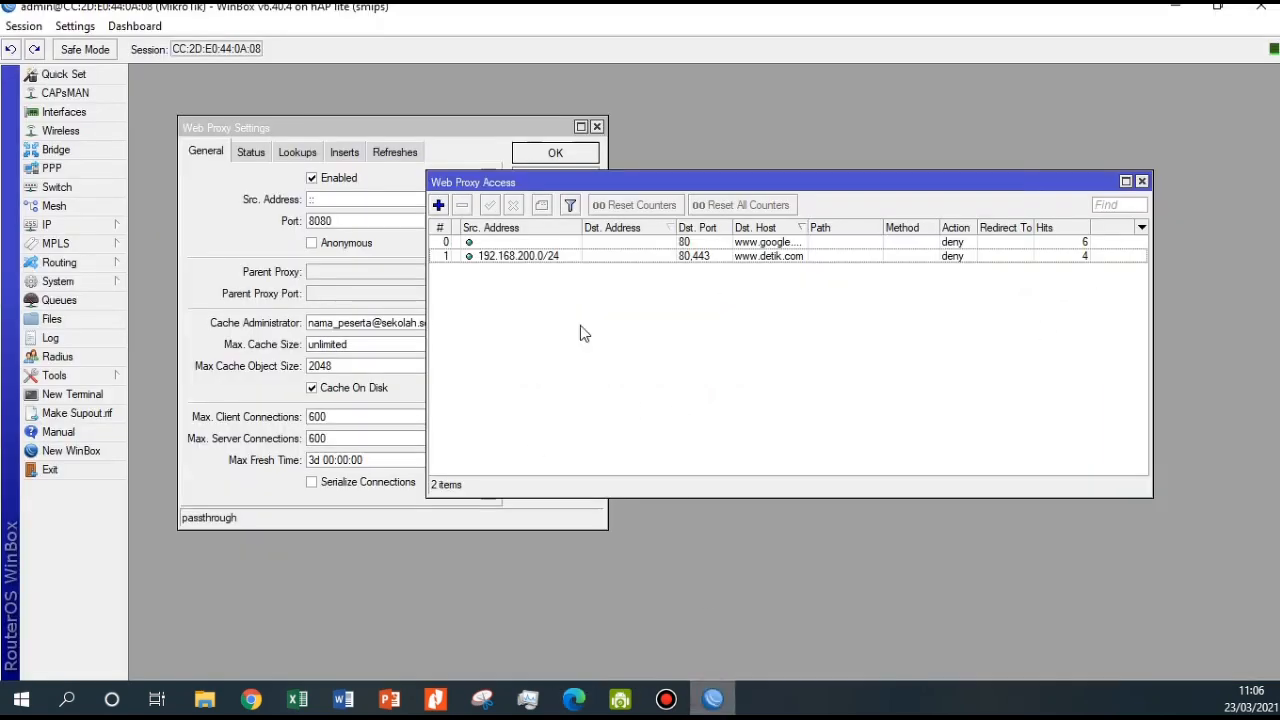
double_click(713, 246)
click(688, 349)
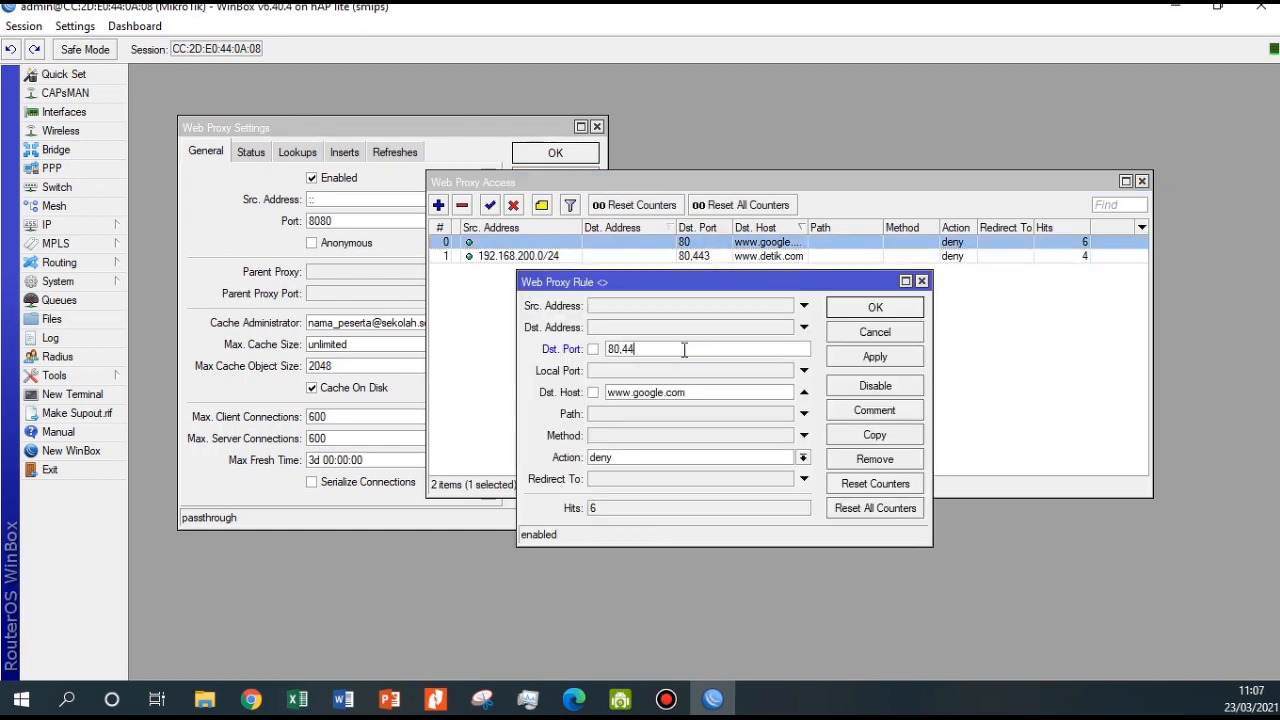
click(885, 358)
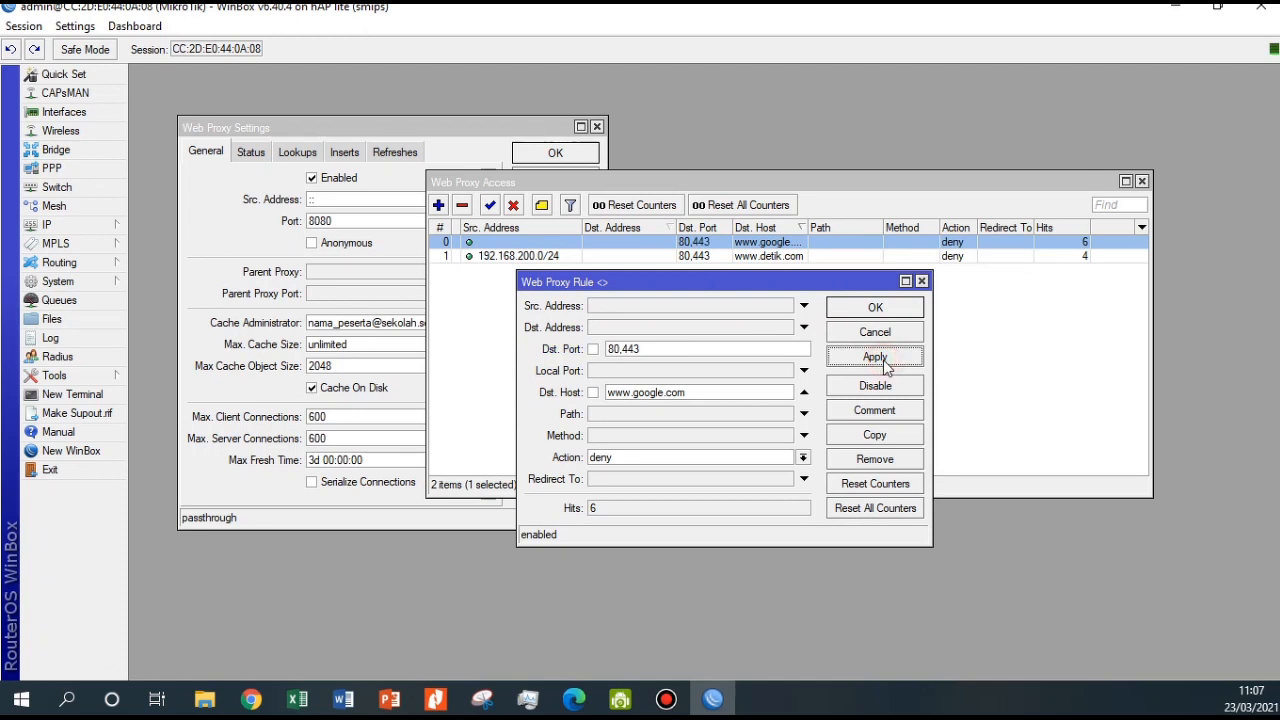
click(899, 312)
click(80, 230)
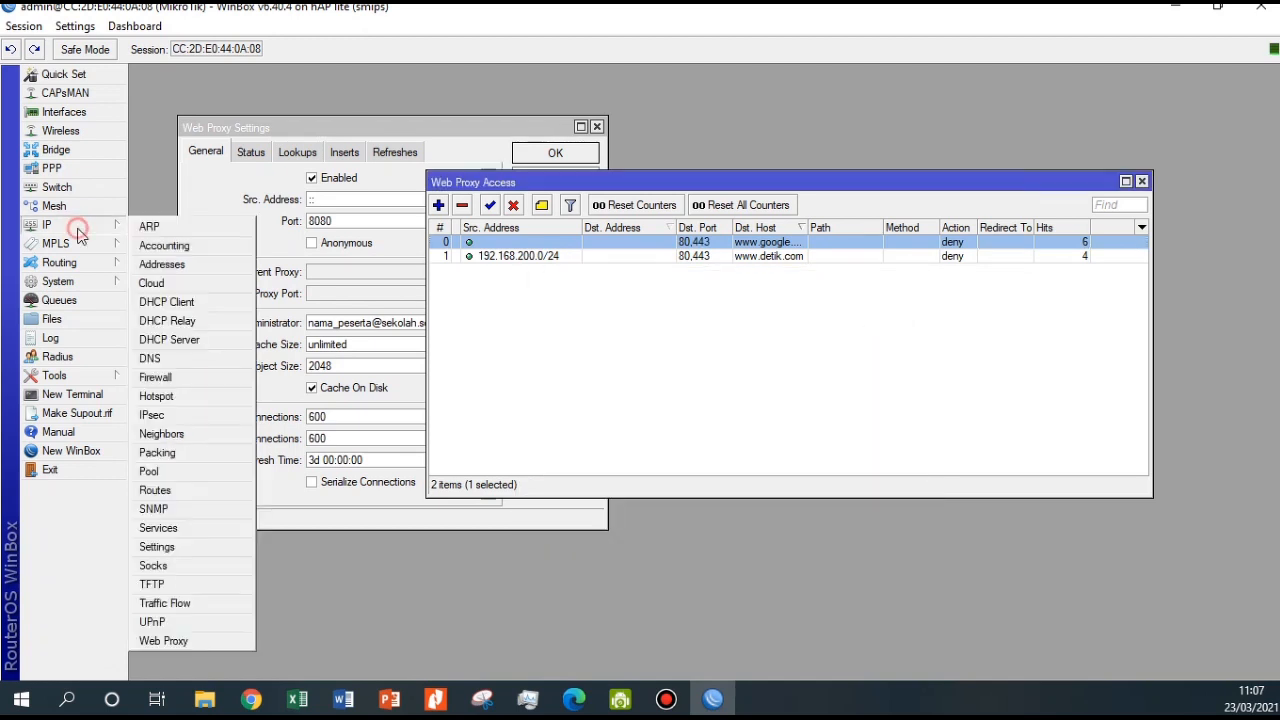
click(162, 264)
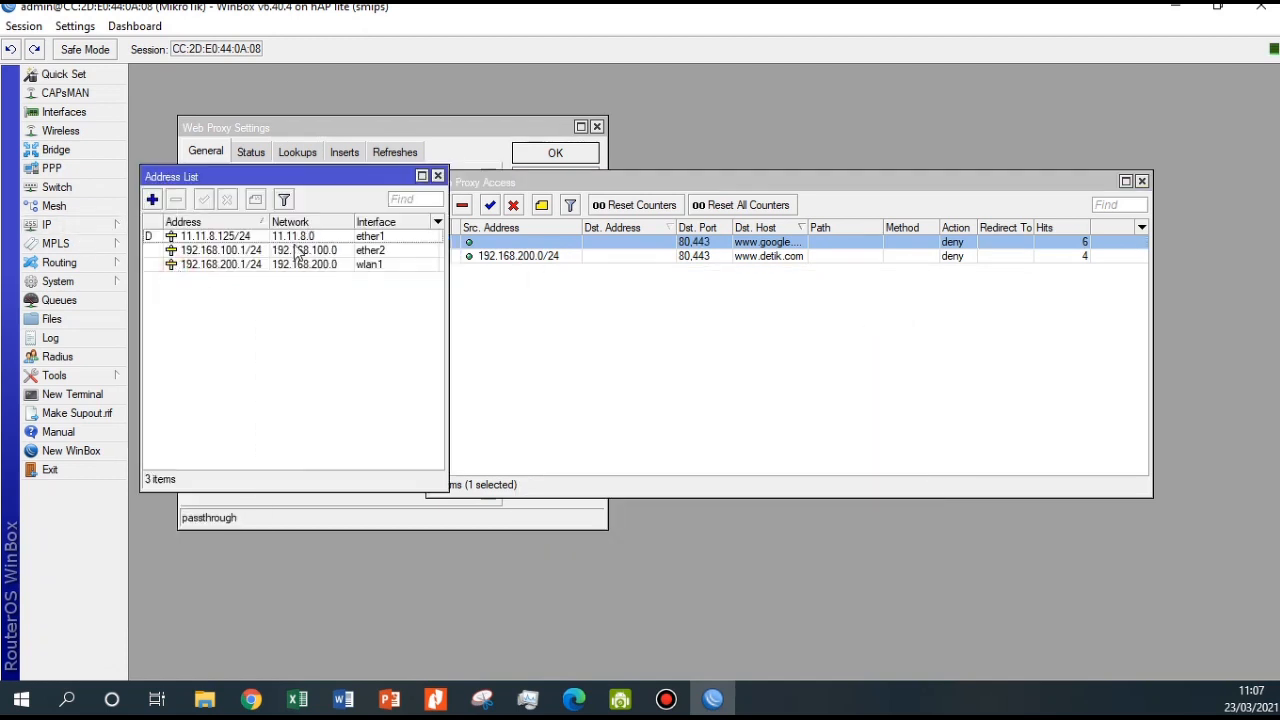
click(437, 179)
Set the destination port of the BLOCK WEB PROXY ETH2 firewall NAT rule to 80,443 and return to the proxy access list
click(80, 225)
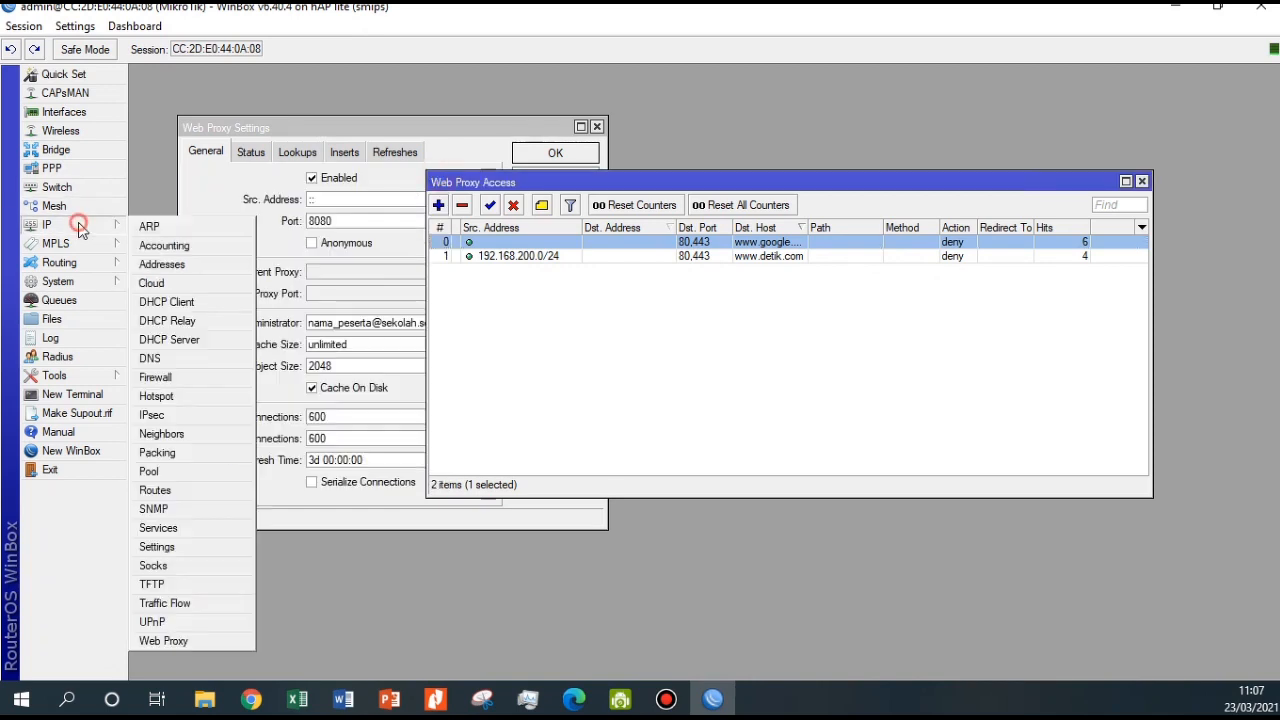
click(157, 377)
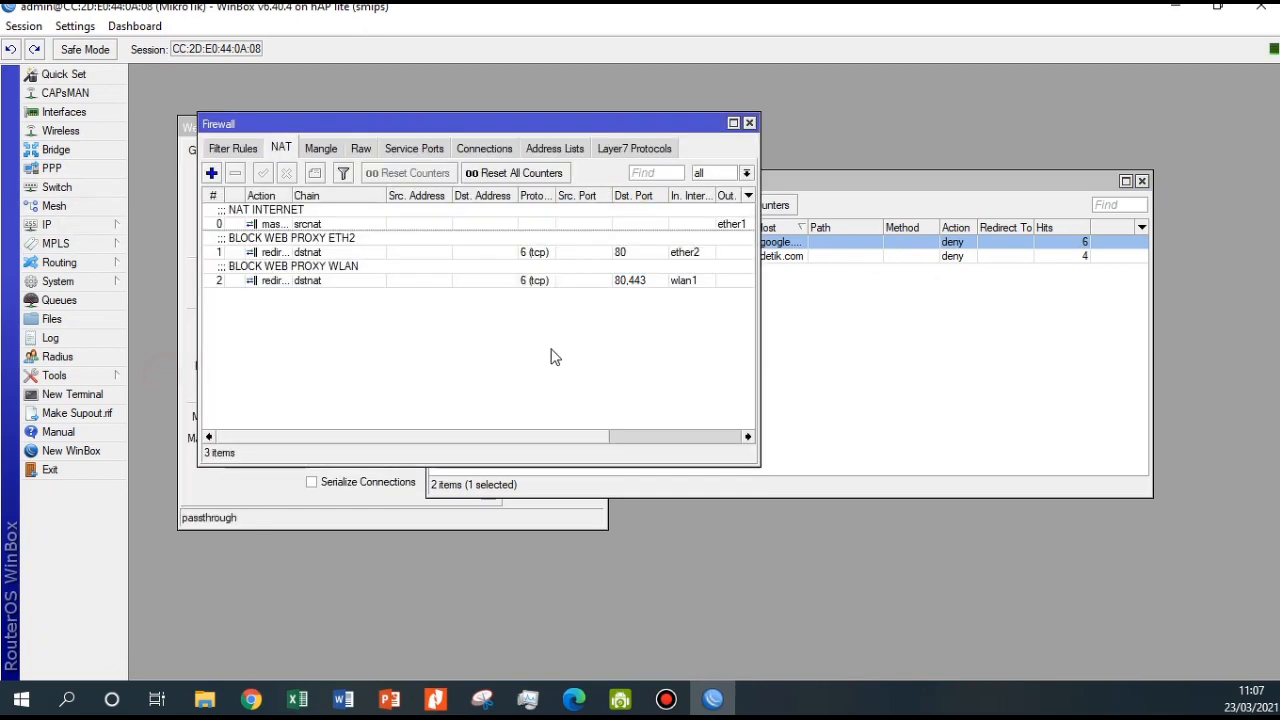
double_click(316, 255)
click(300, 432)
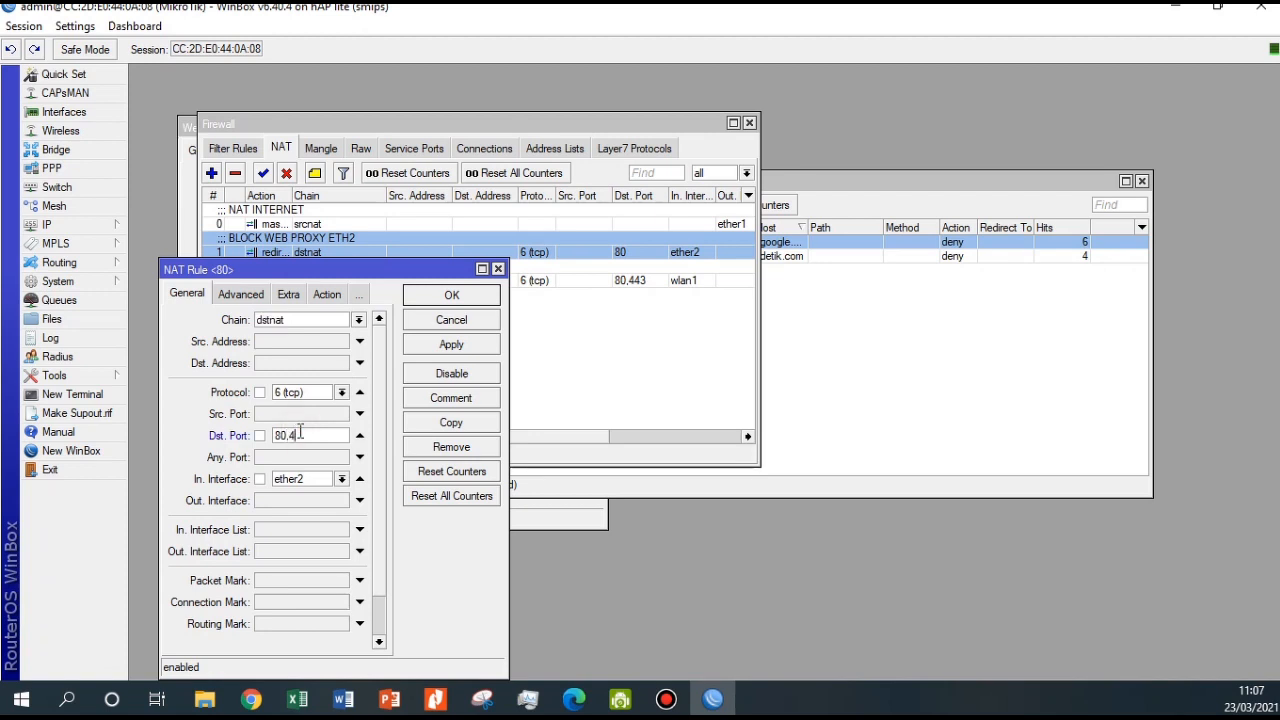
text(,443)
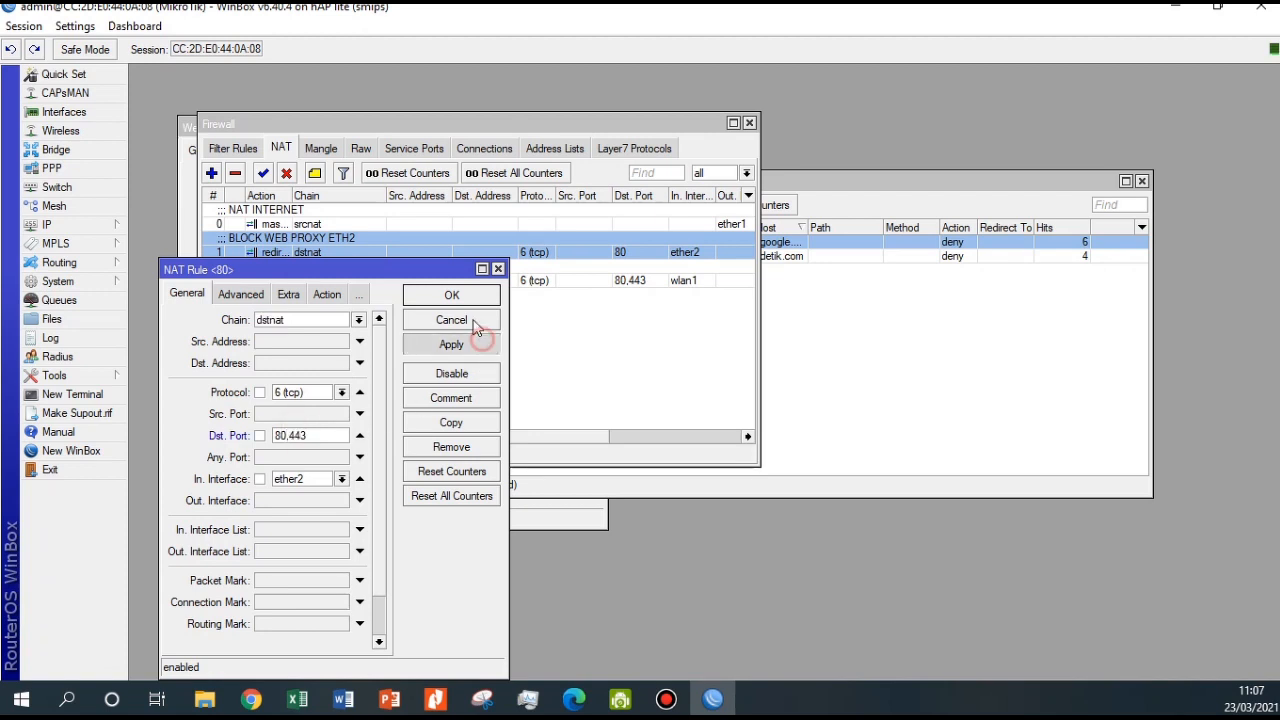
click(452, 295)
click(951, 363)
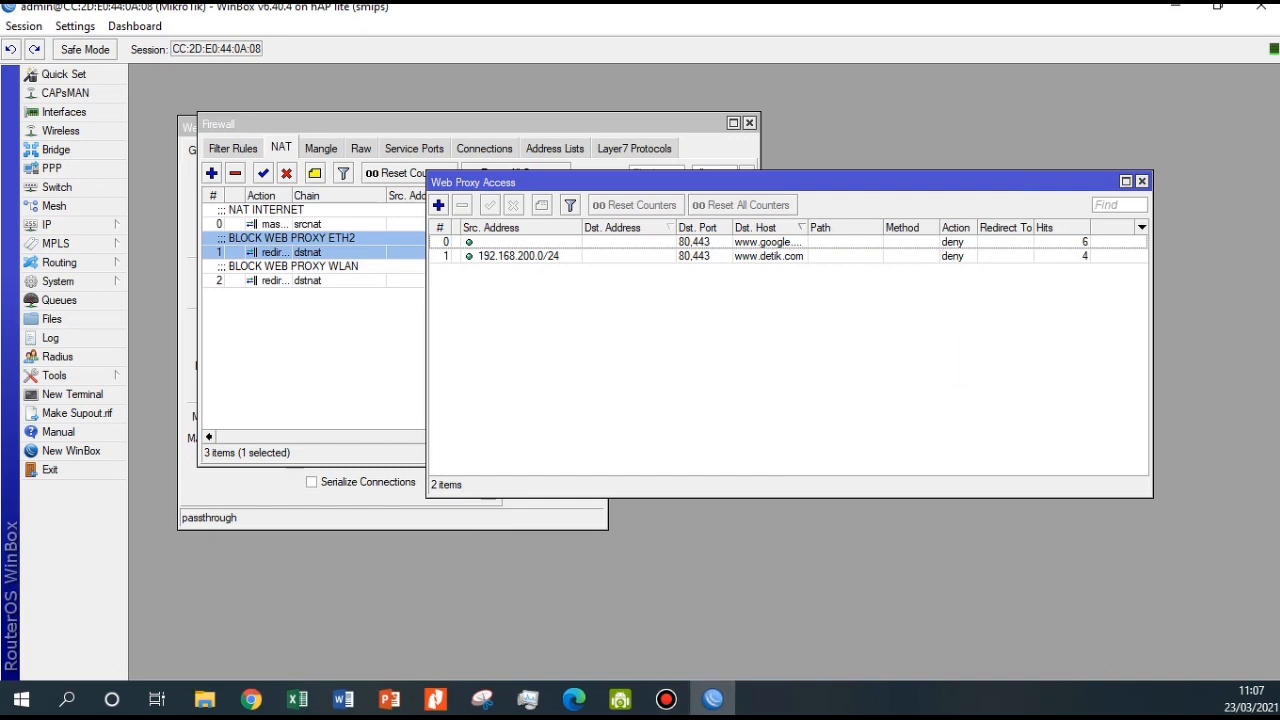
click(713, 699)
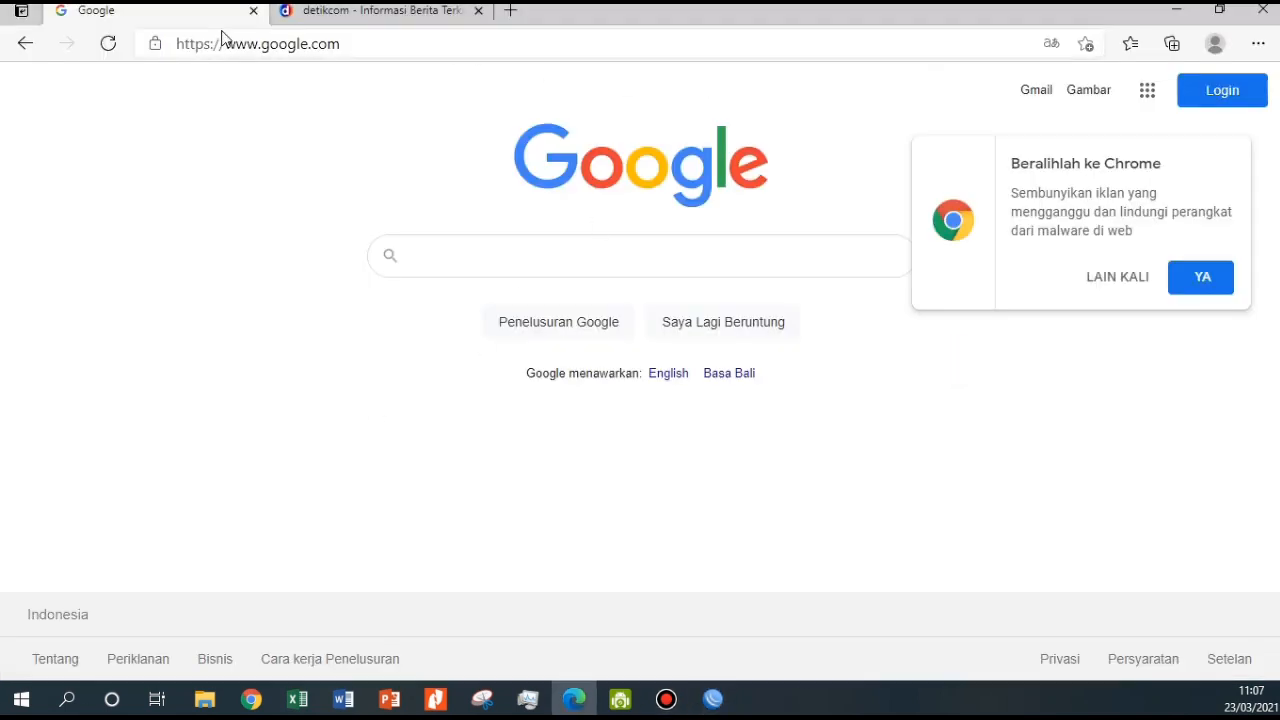
click(404, 49)
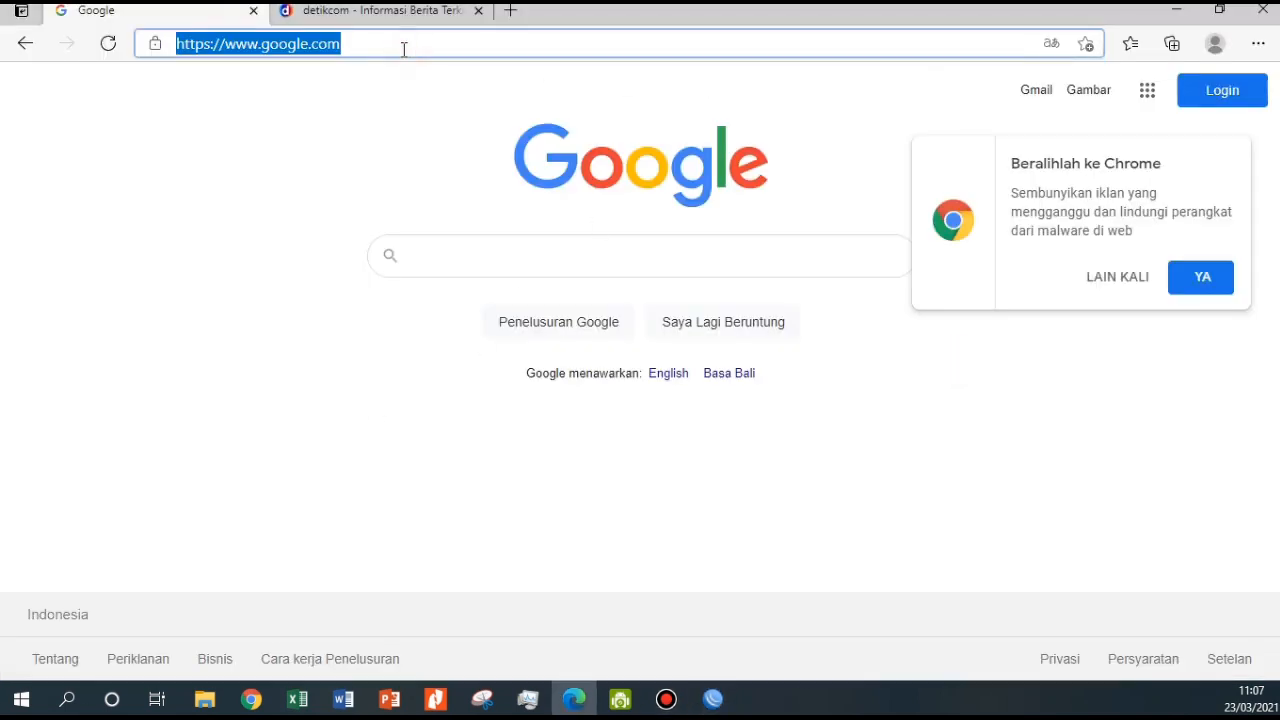
click(1140, 279)
click(108, 44)
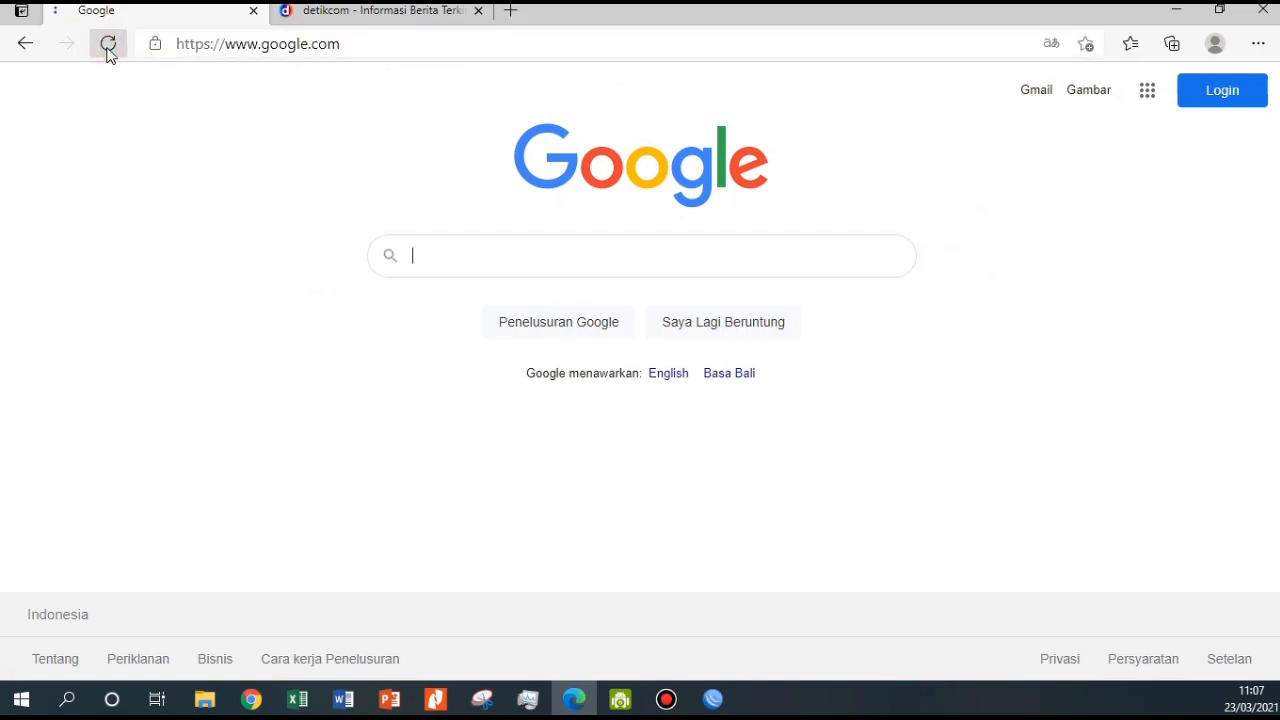
click(107, 44)
click(249, 52)
key(Return)
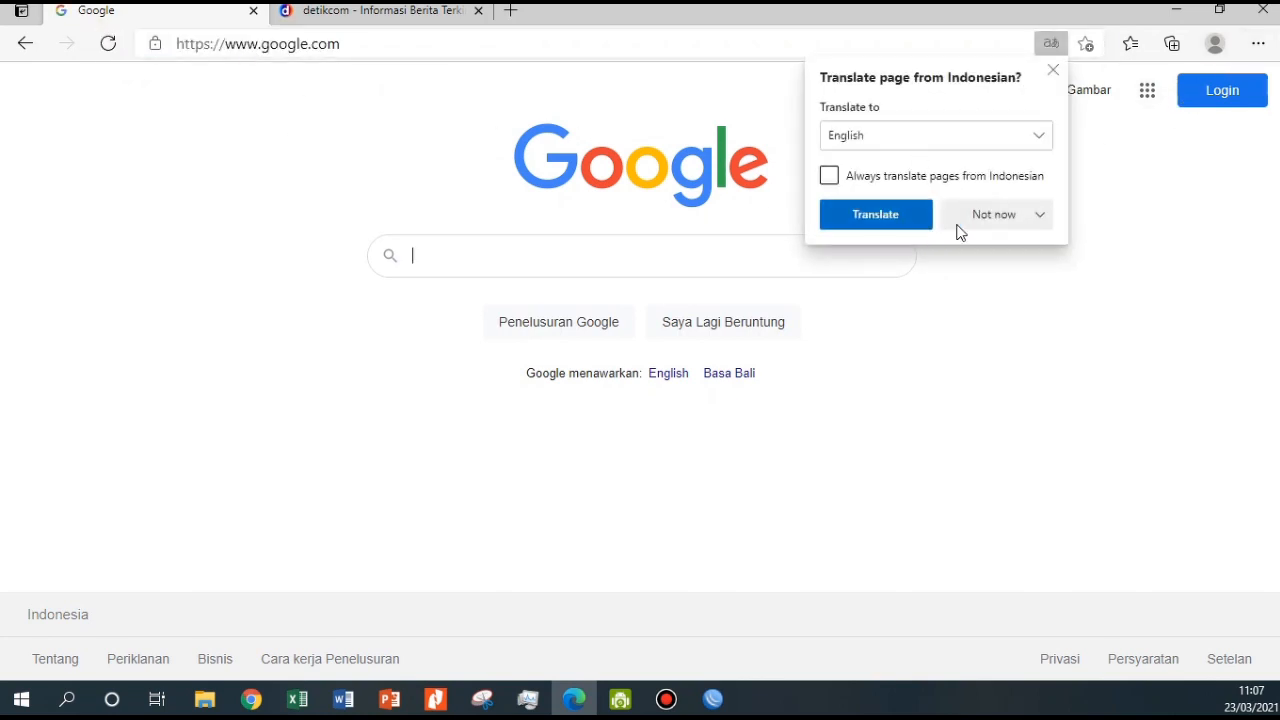
click(993, 224)
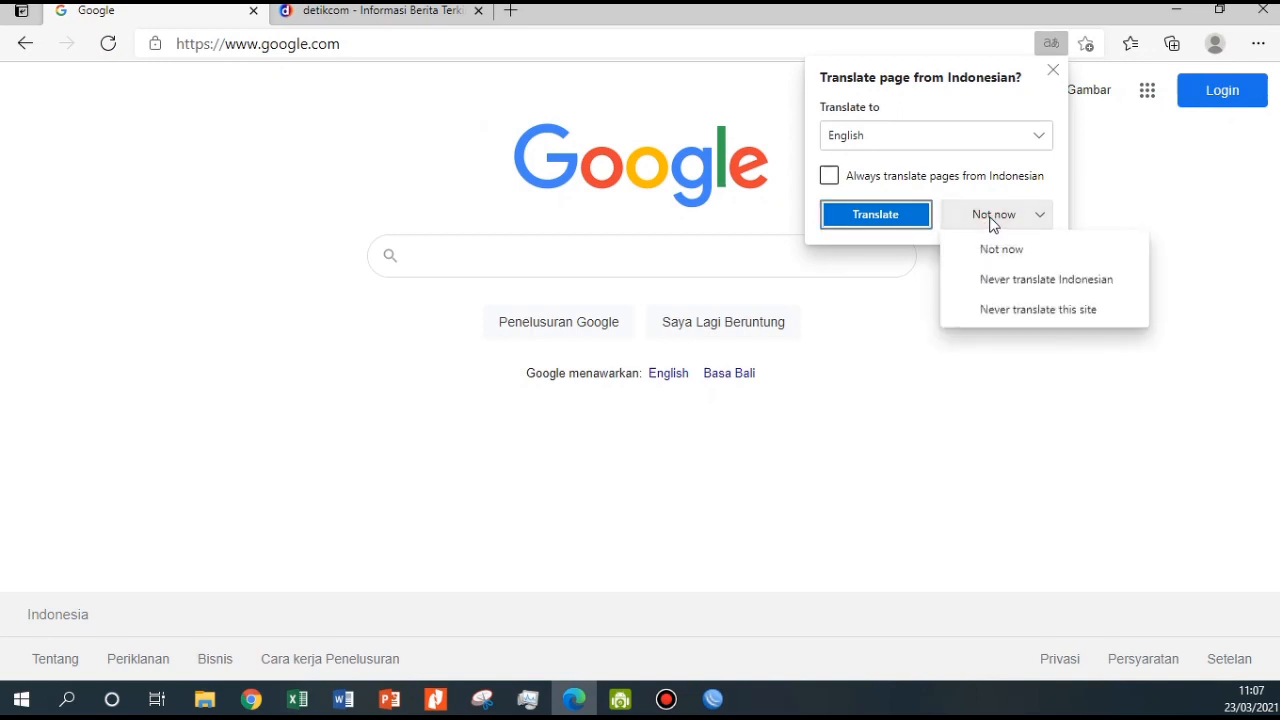
click(117, 50)
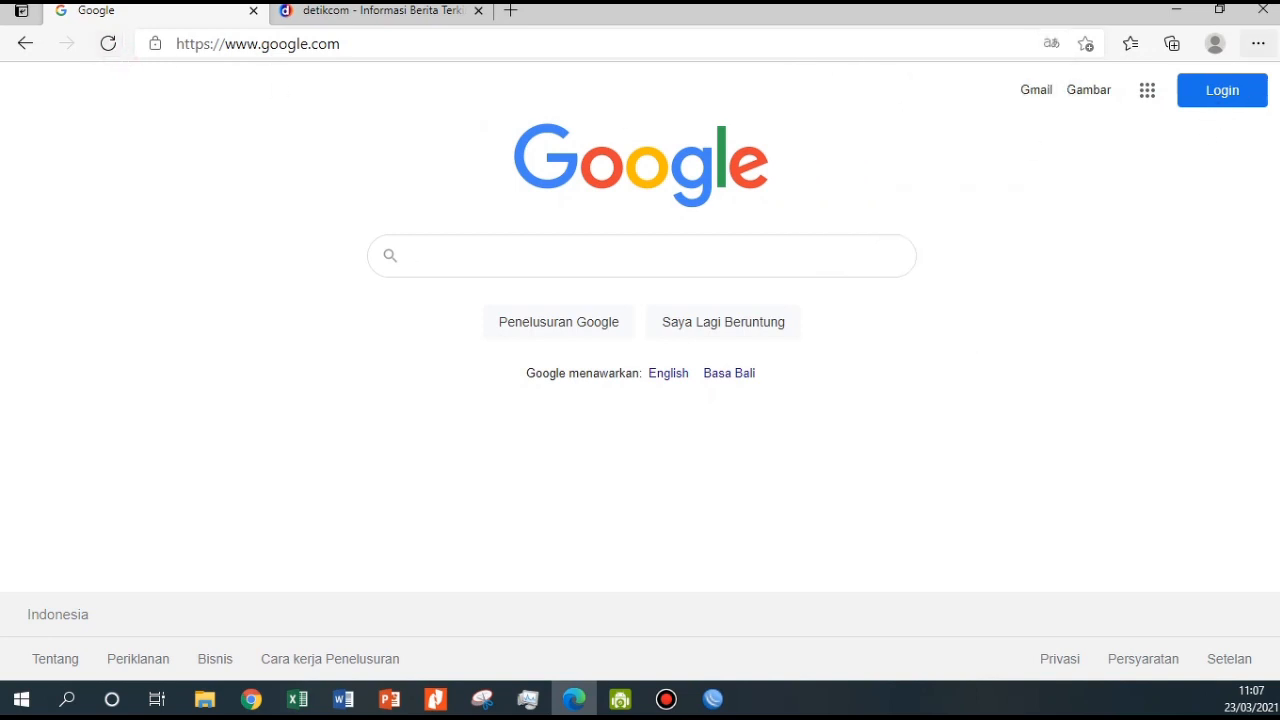
Clear the browsing data from the browser history options and close the detikcom and Google tabs
click(1258, 43)
click(1136, 236)
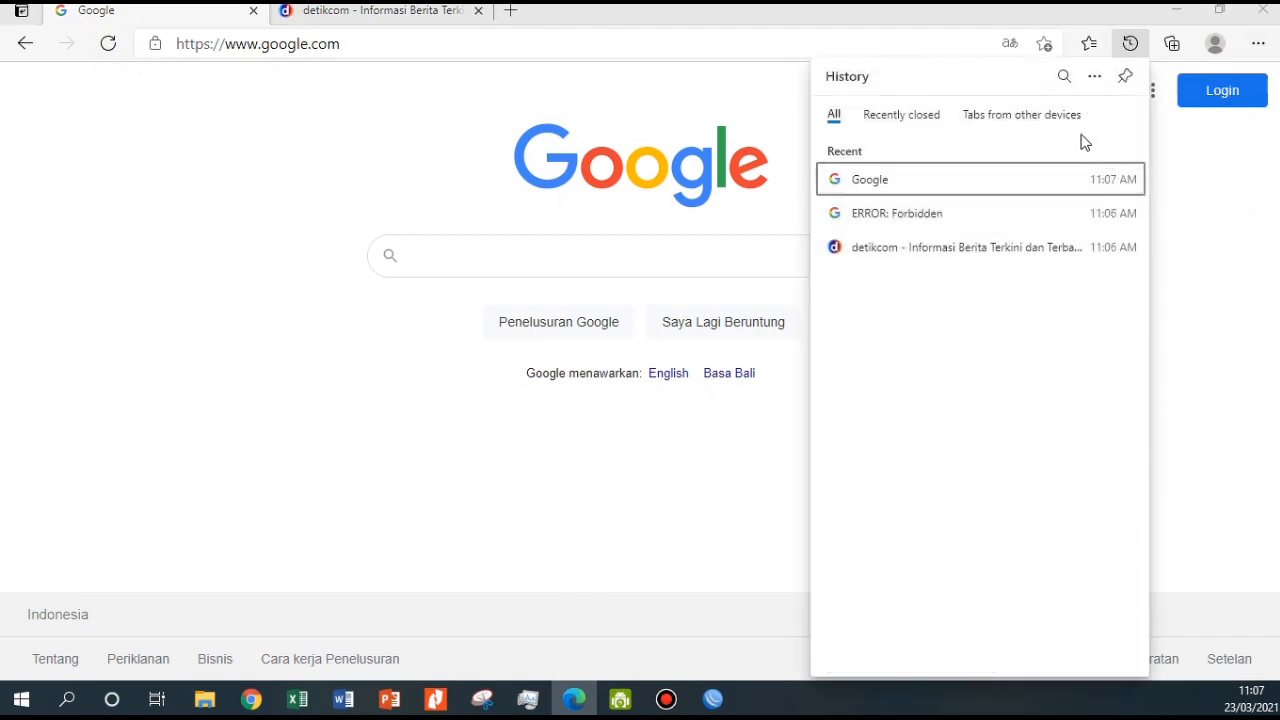
click(1094, 77)
click(955, 145)
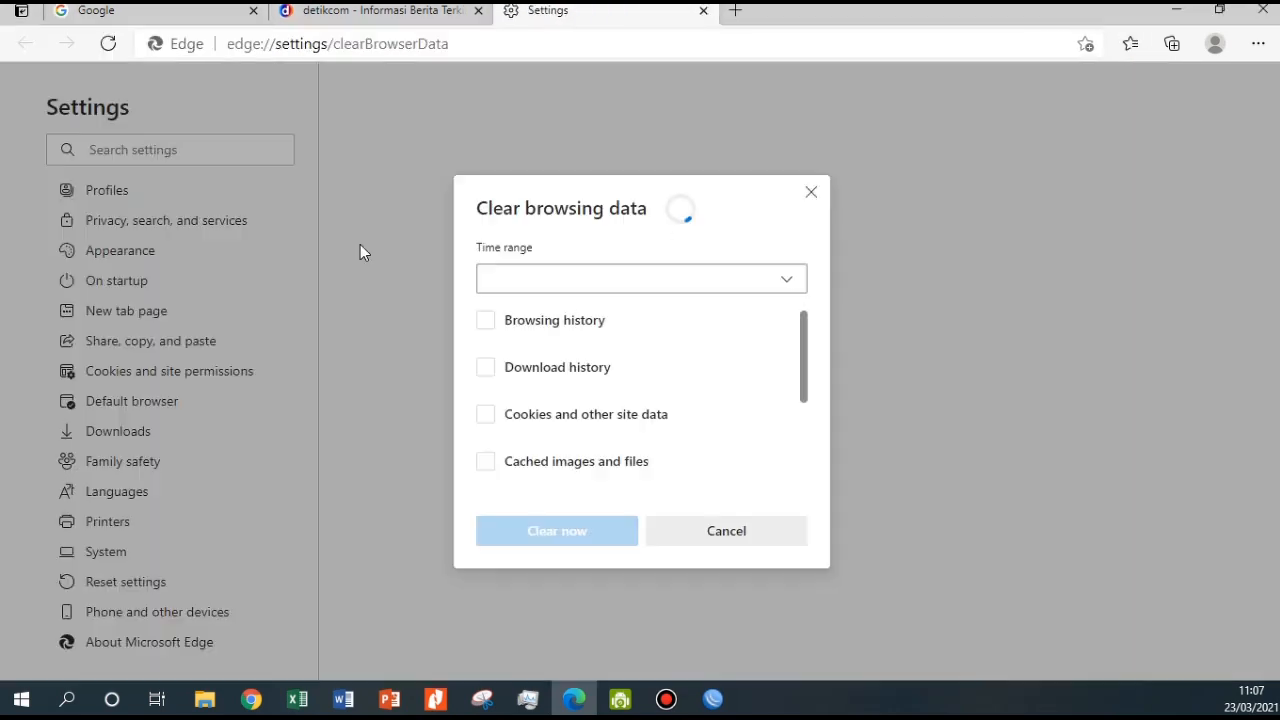
click(603, 529)
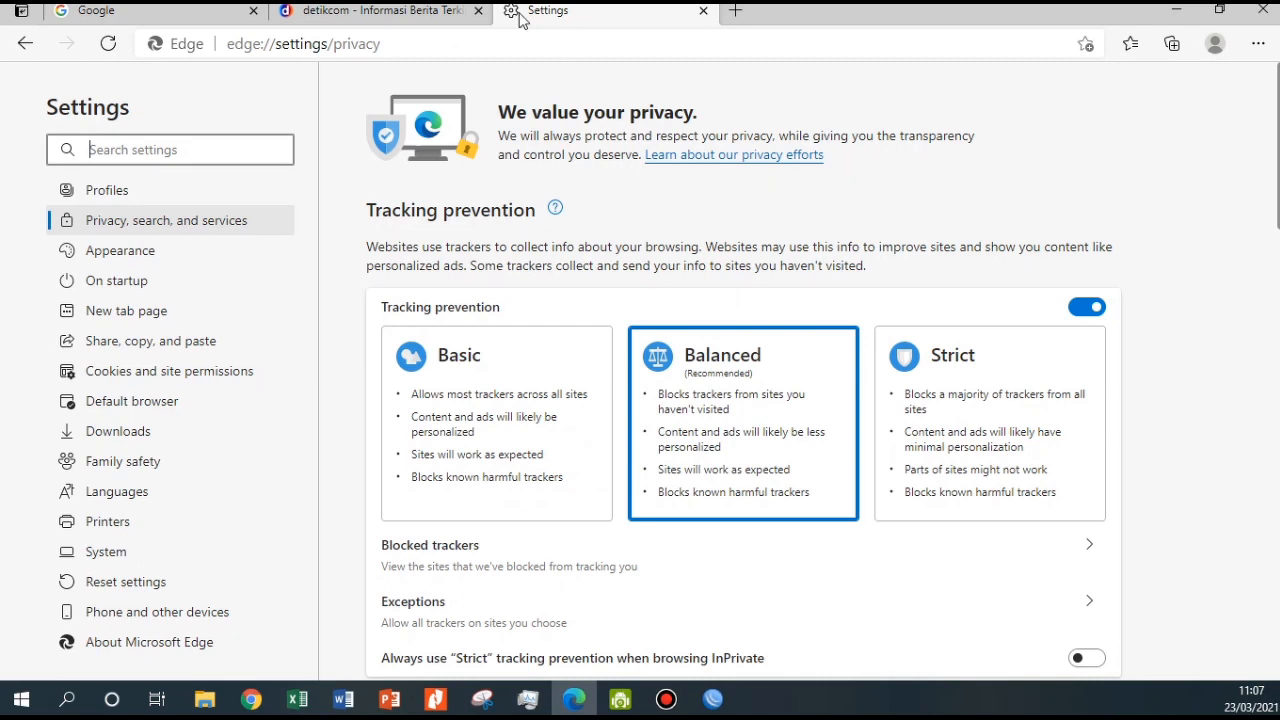
click(477, 10)
click(253, 10)
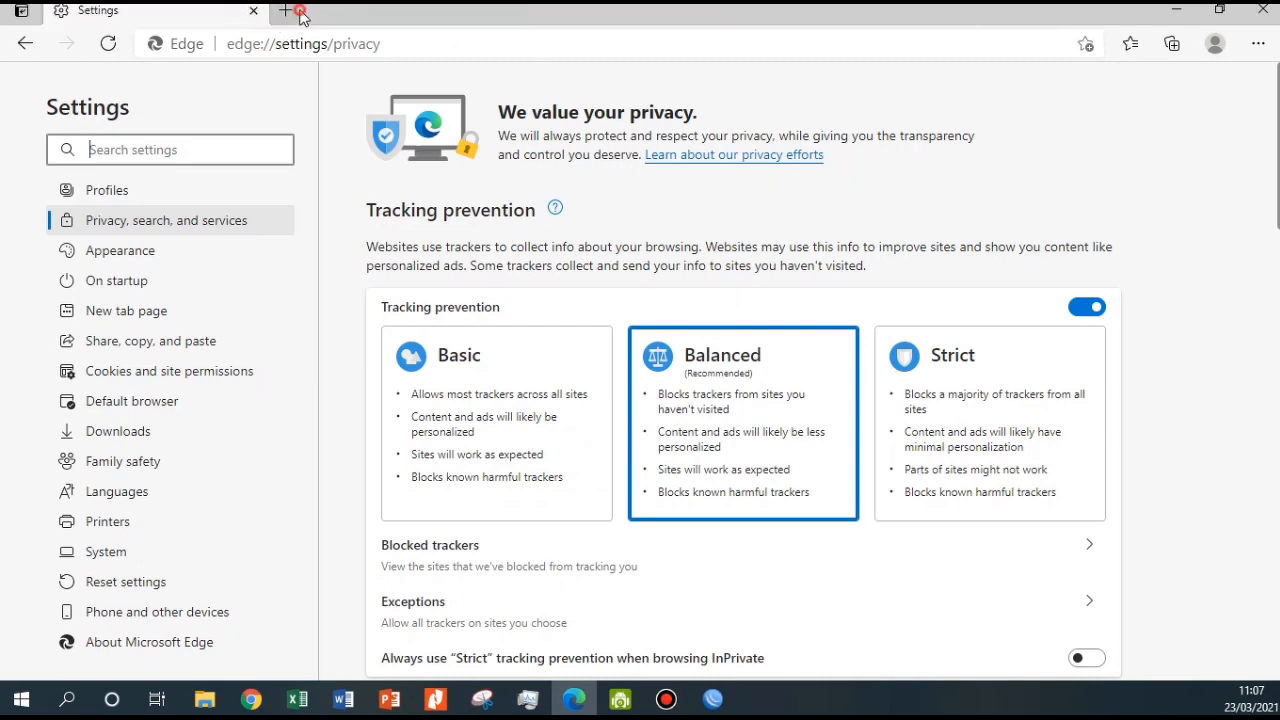
click(295, 11)
text(ww)
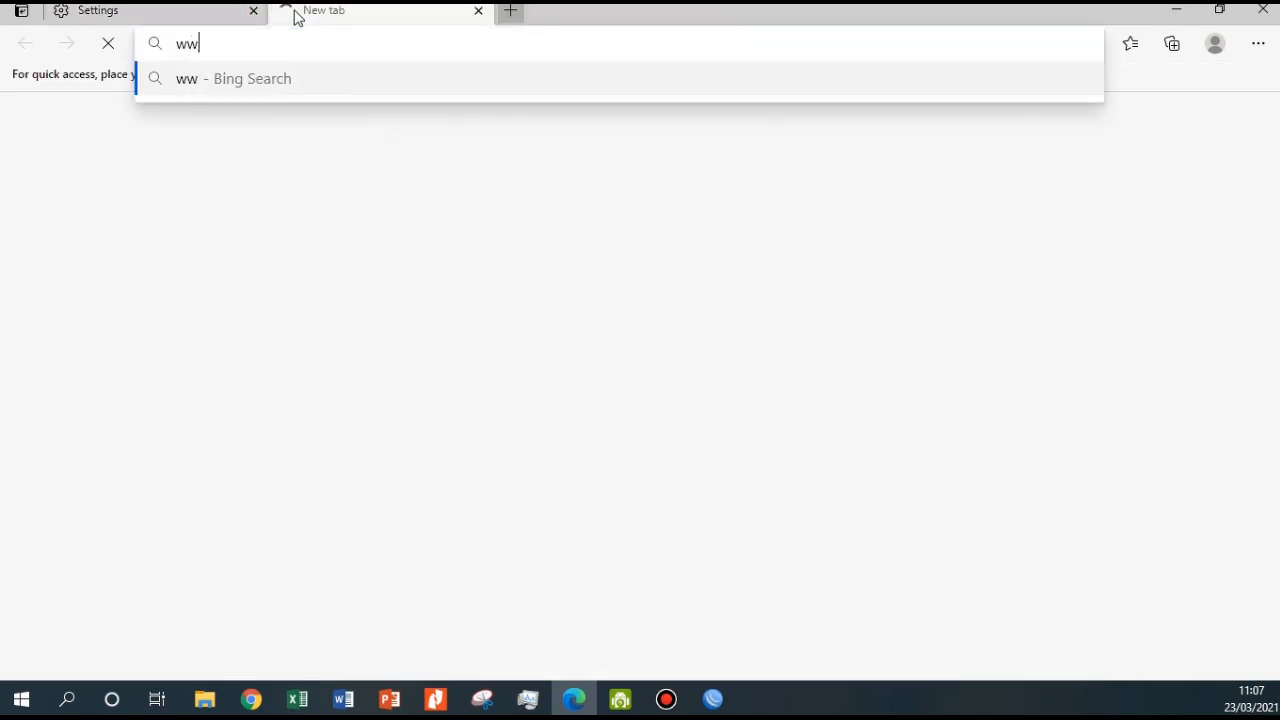
text(w.google.com)
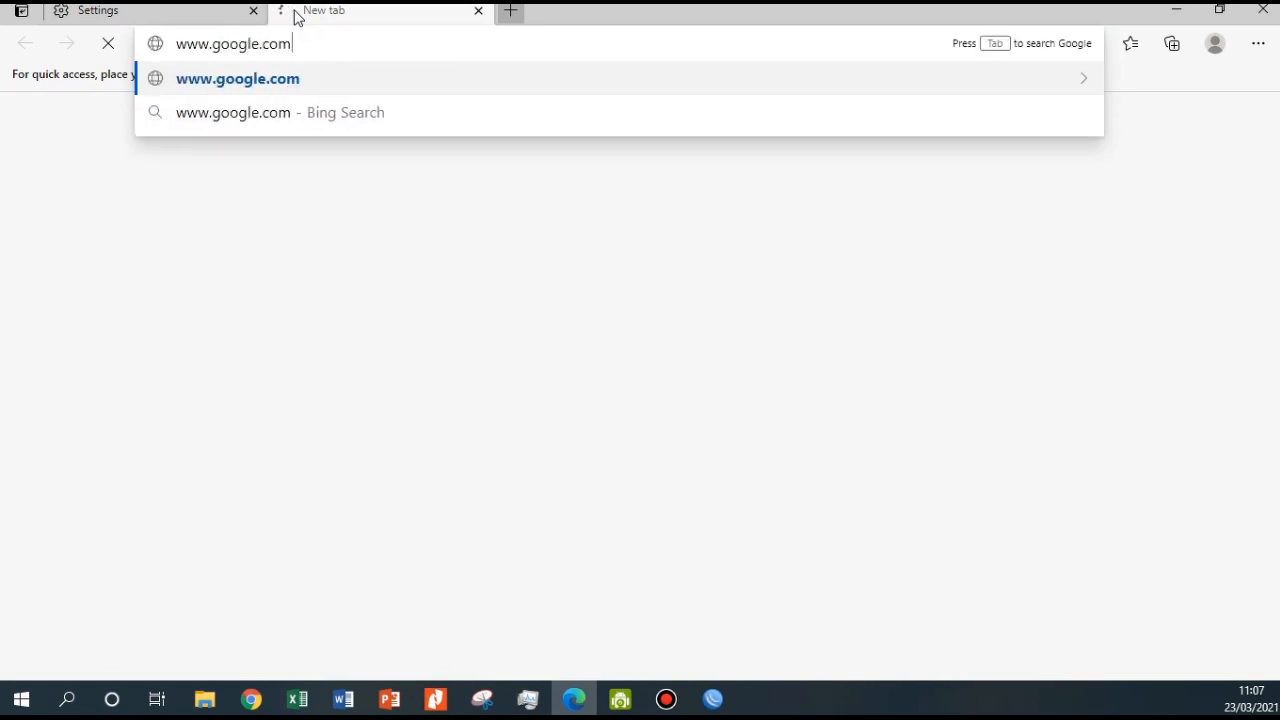
key(Return)
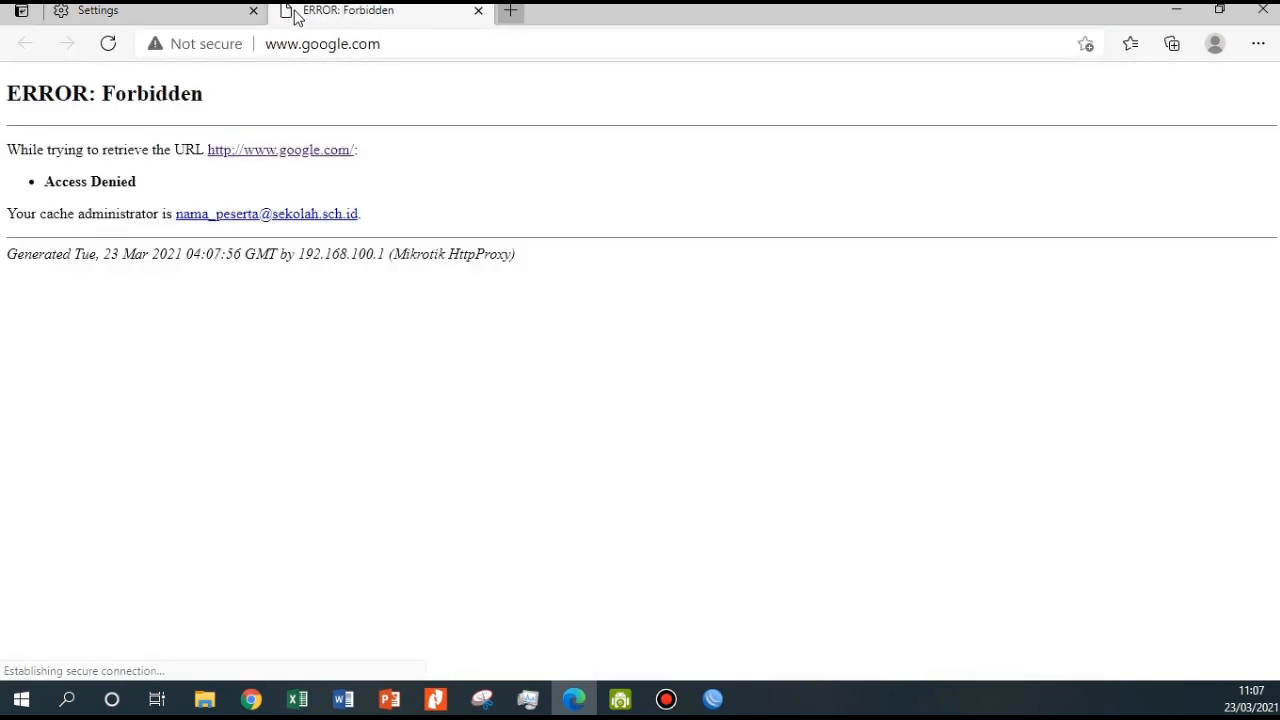
click(268, 52)
triple_click(267, 51)
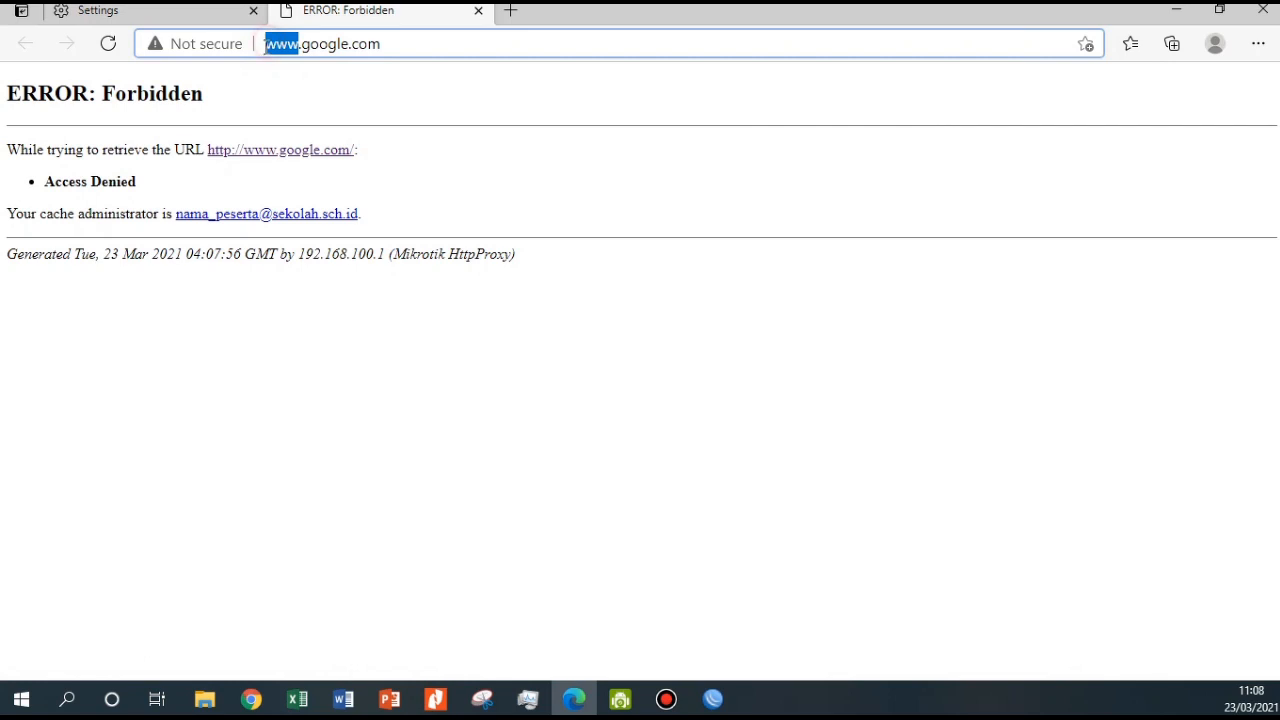
click(268, 50)
text(https://)
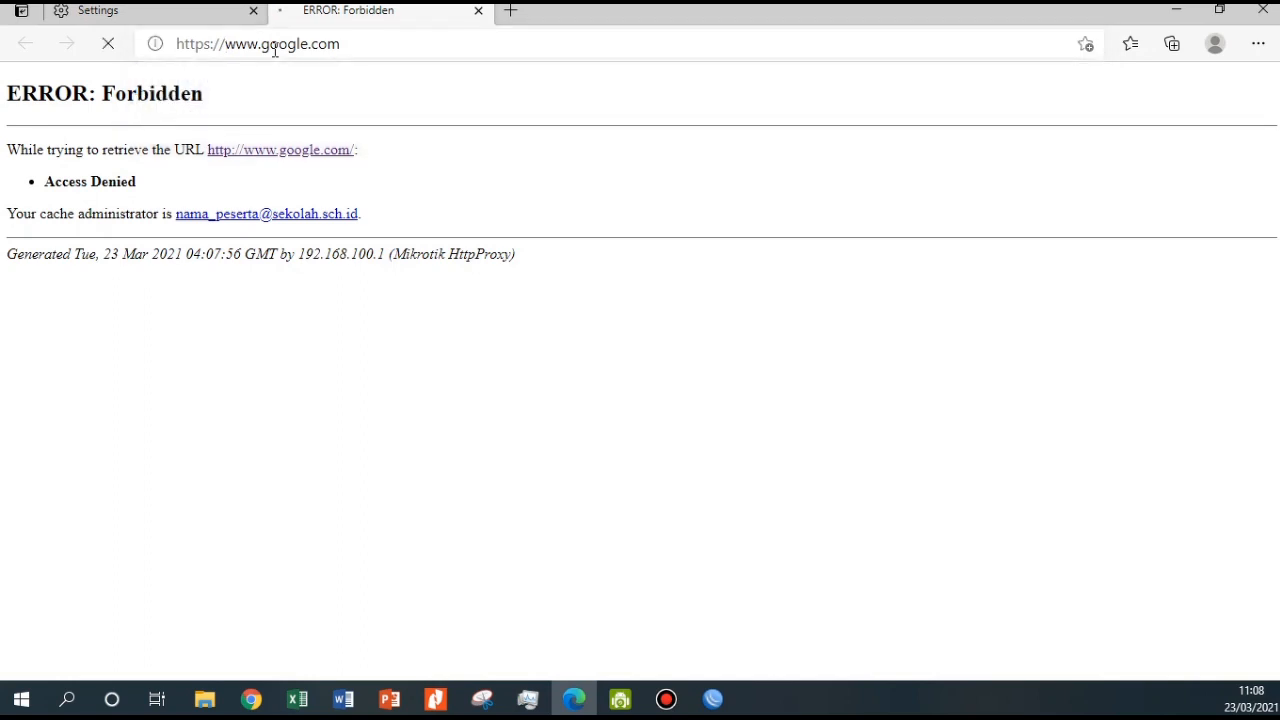
key(Return)
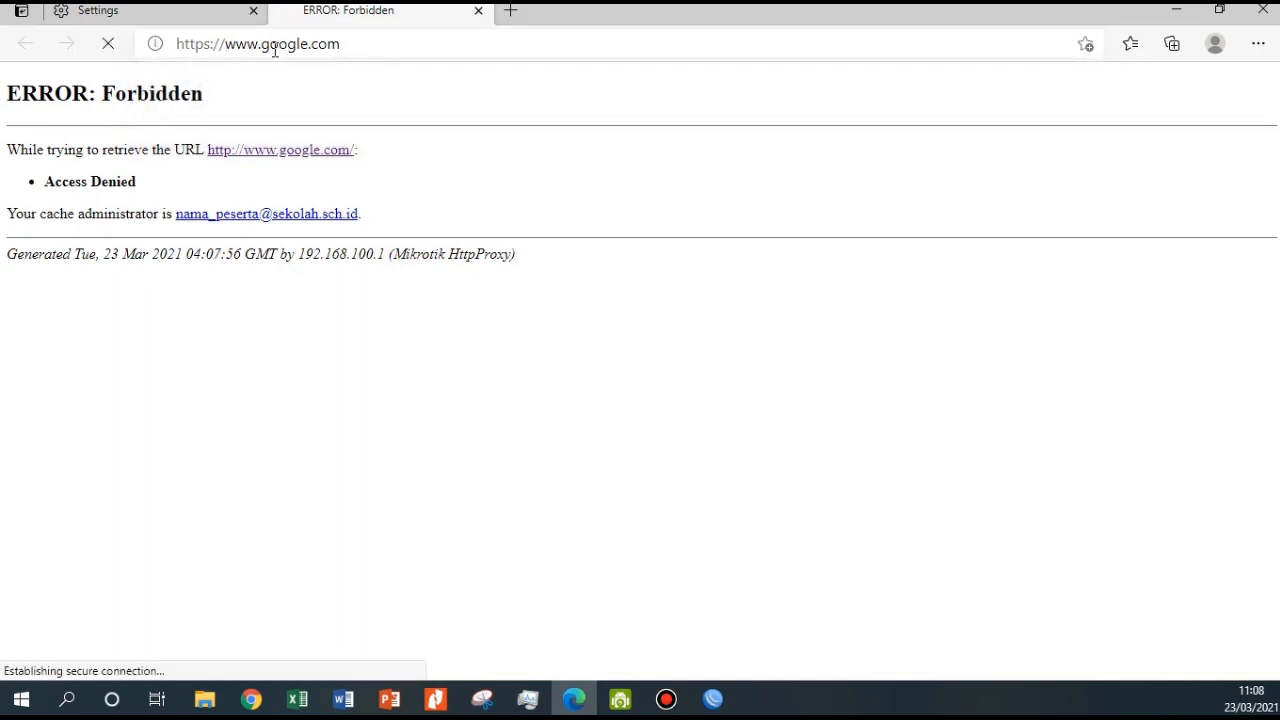
click(408, 51)
click(406, 84)
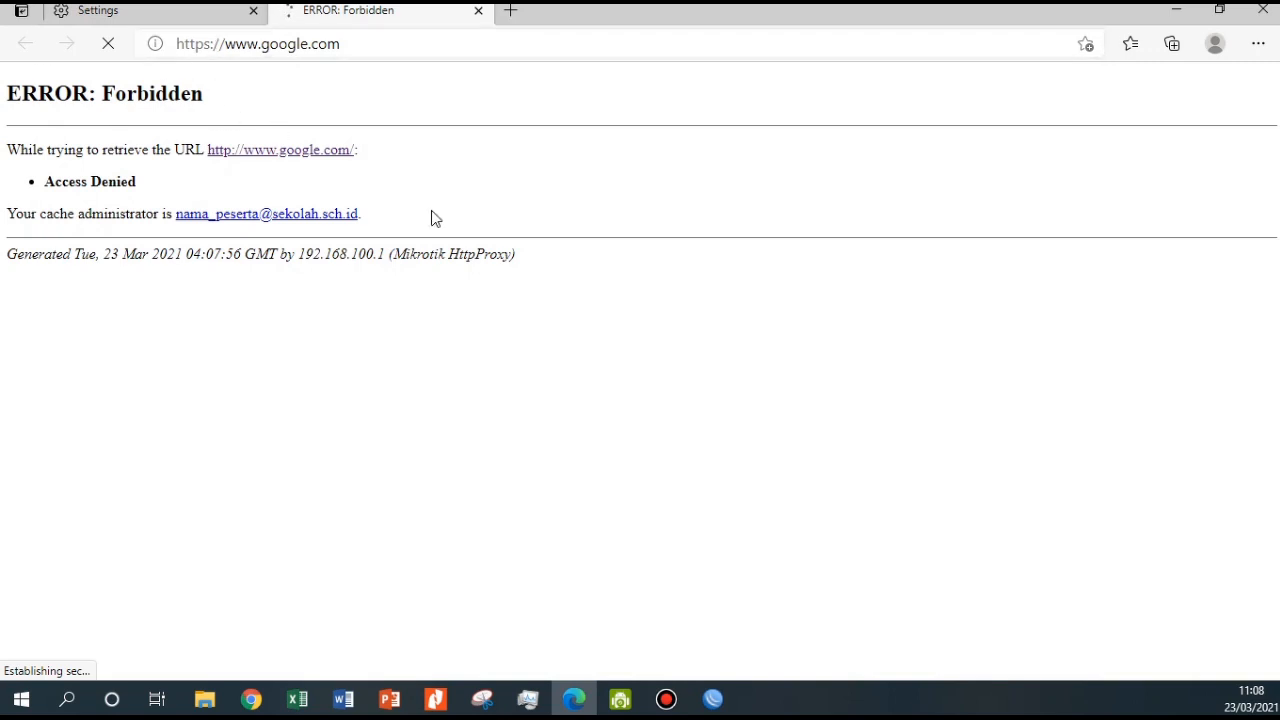
Check the proxy access list in WinBox, then switch to the Google Docs task document in Chrome and highlight the WLAN 1 Blocking Site requirement
click(724, 702)
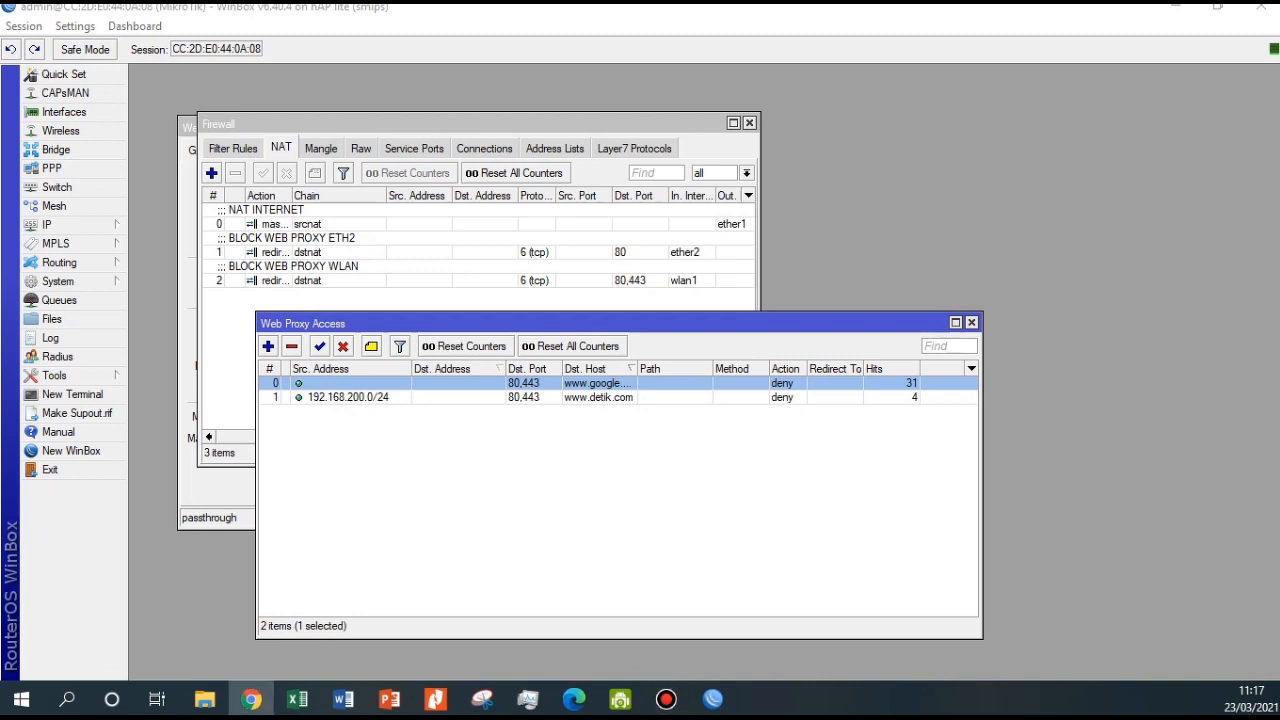
click(252, 699)
scroll(452, 572, down, 2)
drag(721, 437, 434, 440)
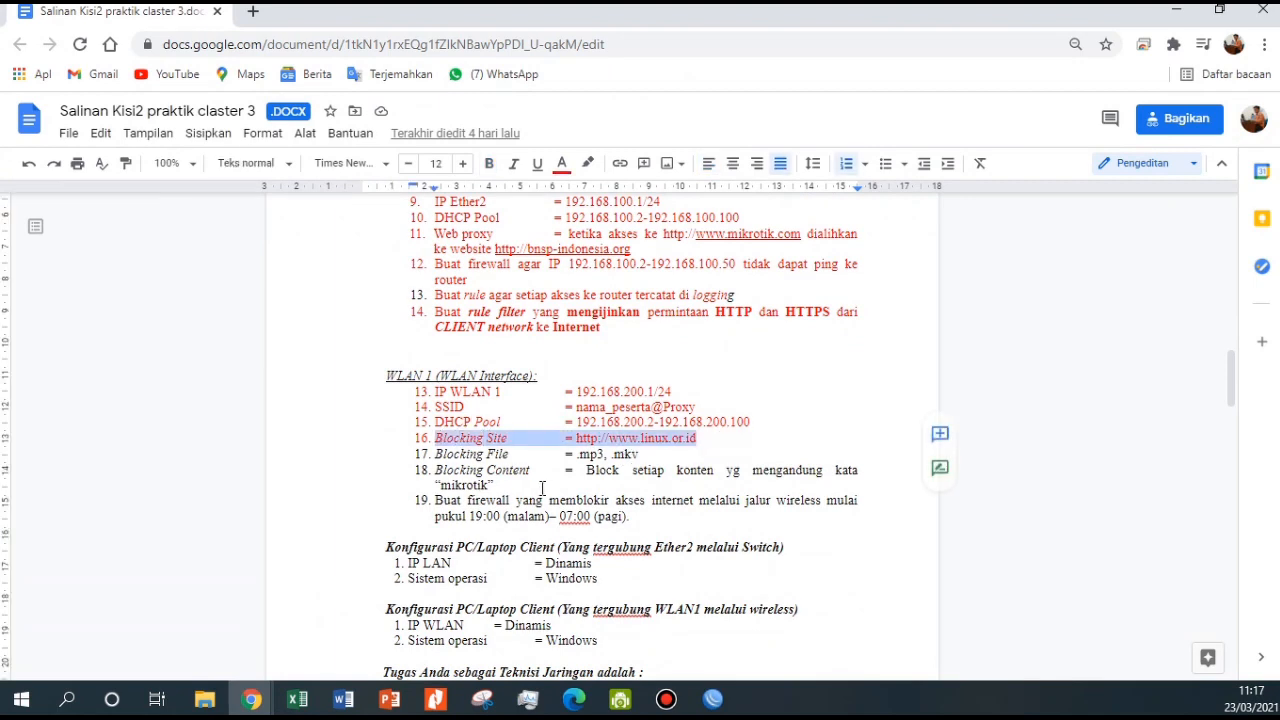
click(717, 455)
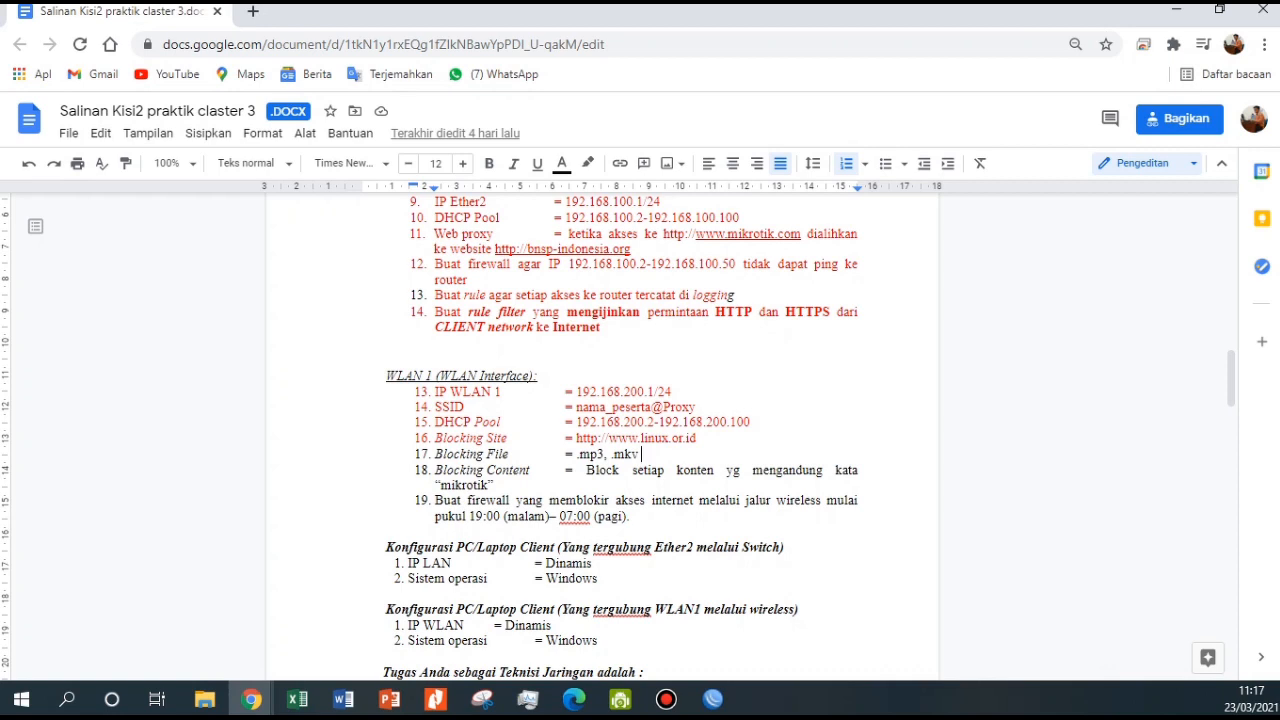
key(alt+Tab)
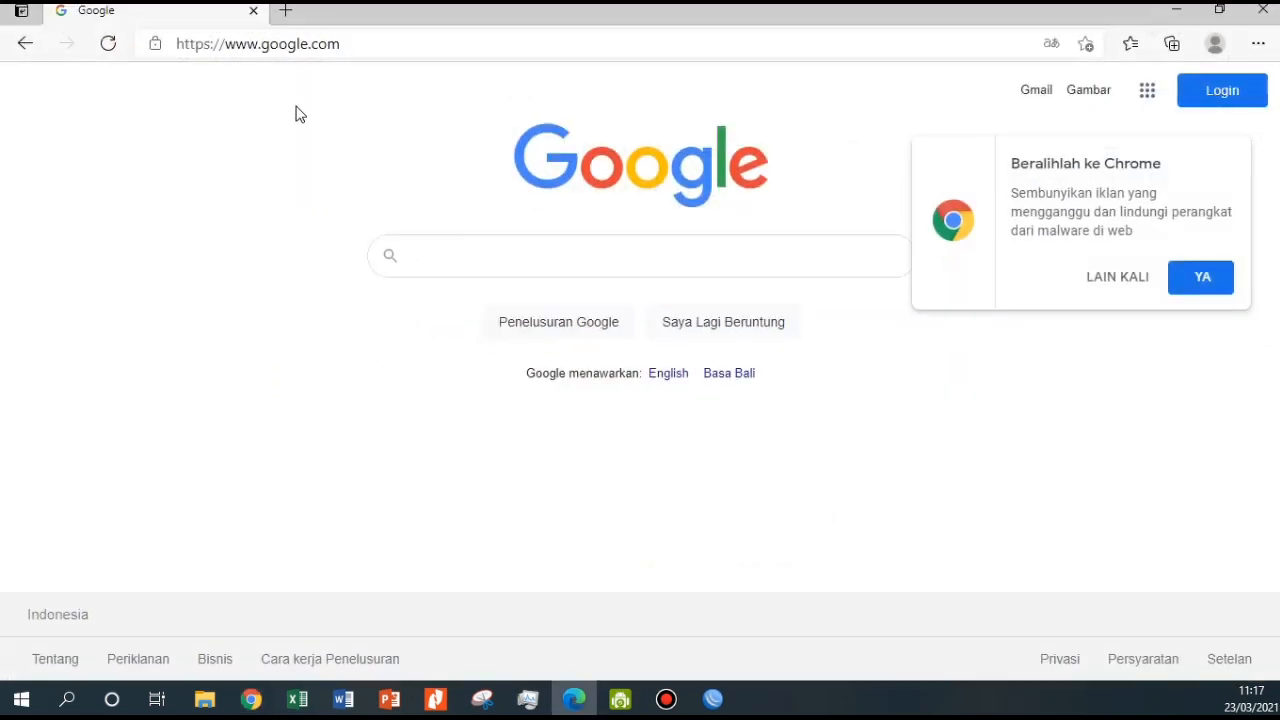
click(286, 11)
text(w)
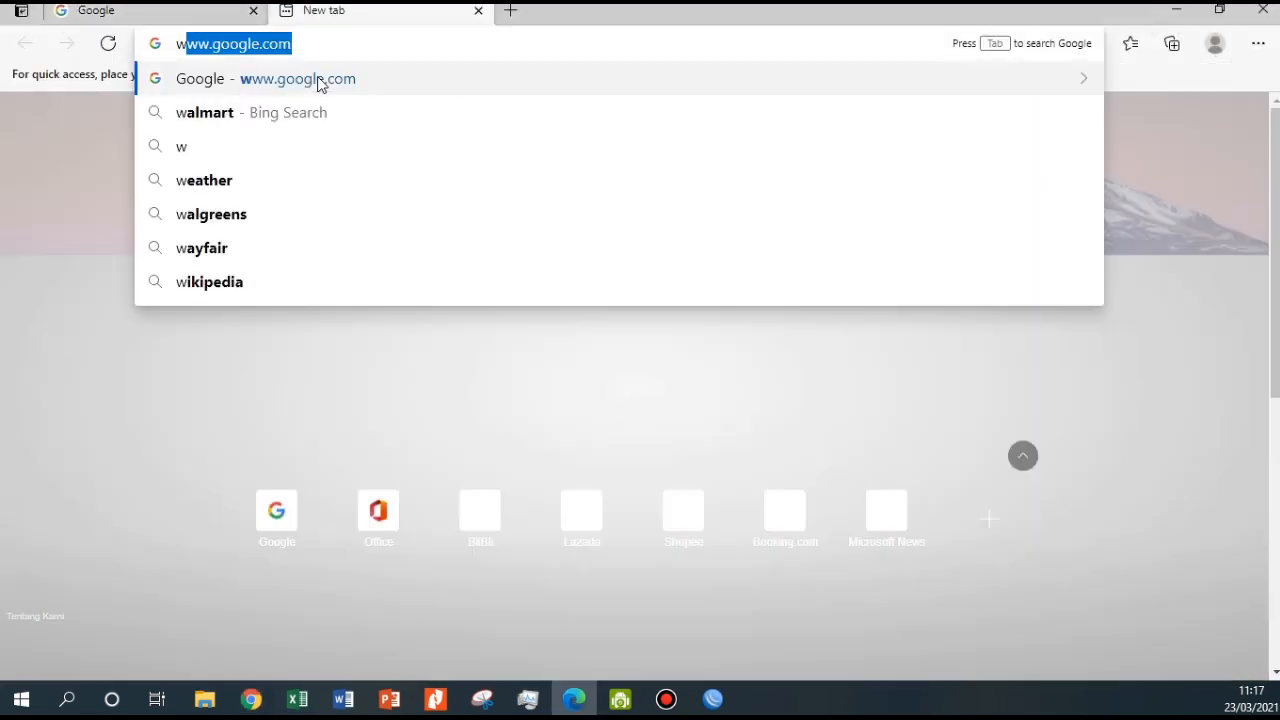
text(ww.go)
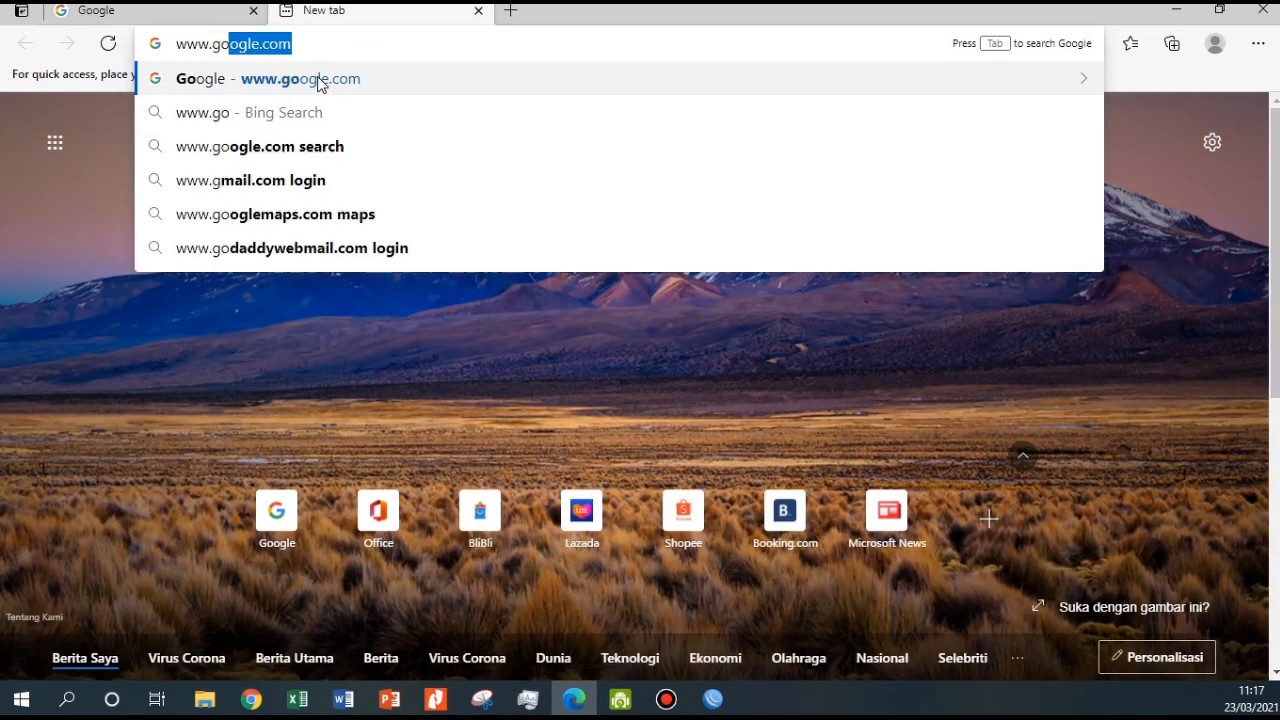
key(Return)
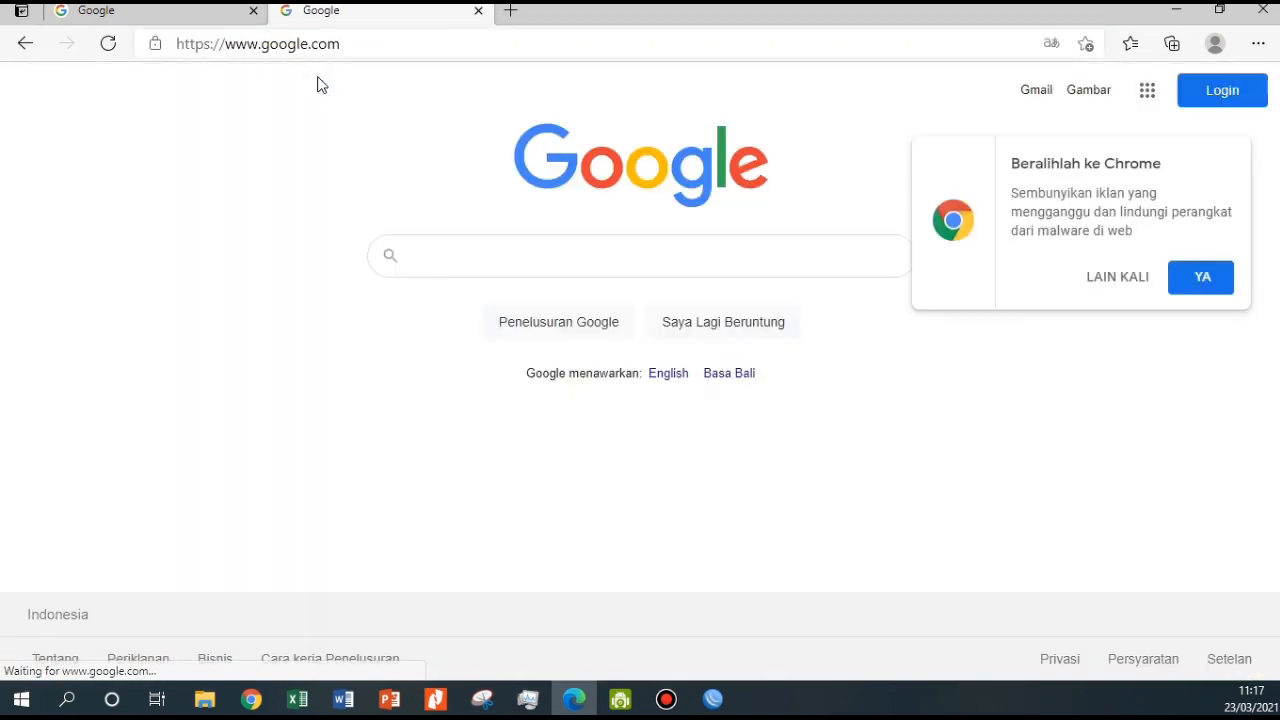
click(1242, 46)
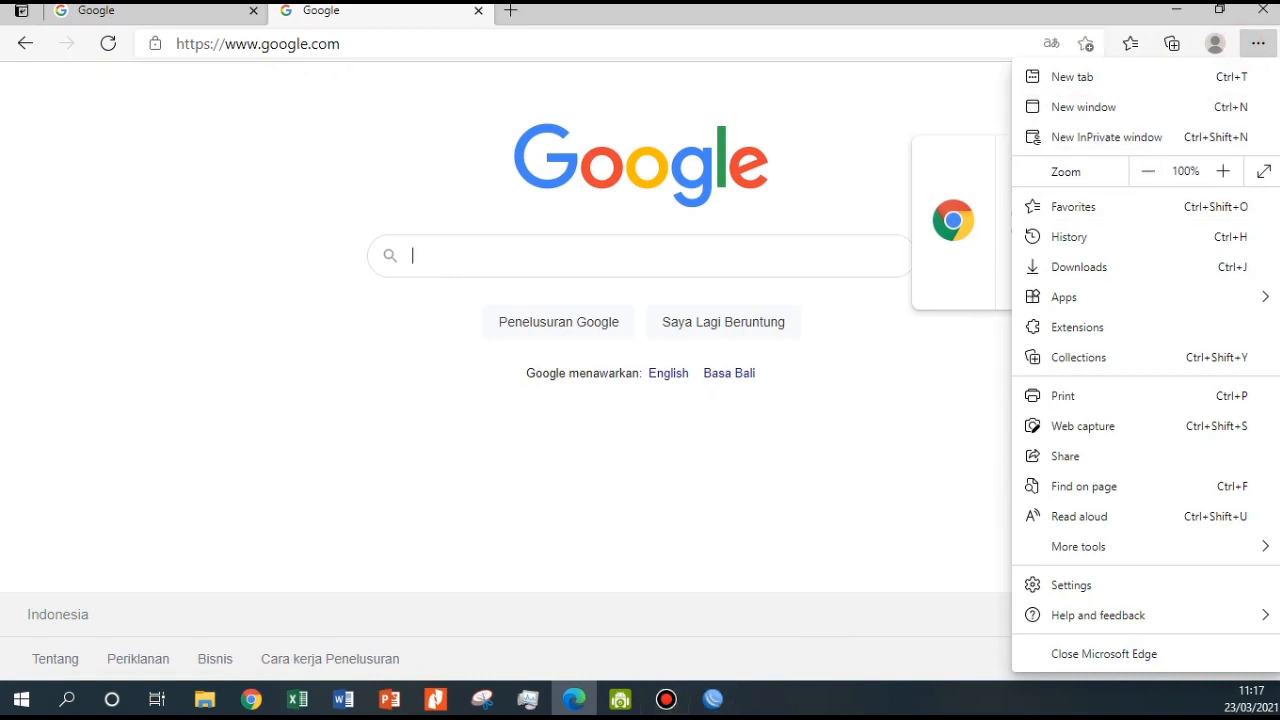
click(666, 699)
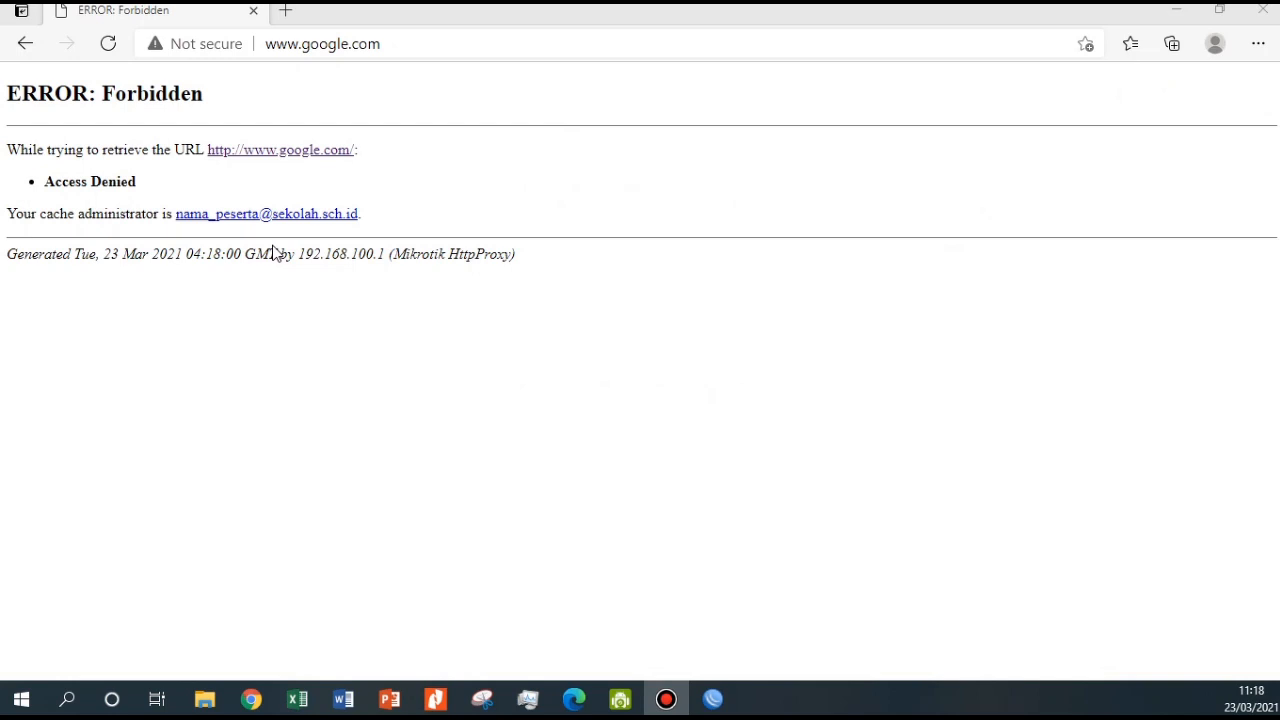
drag(10, 92, 551, 243)
click(644, 261)
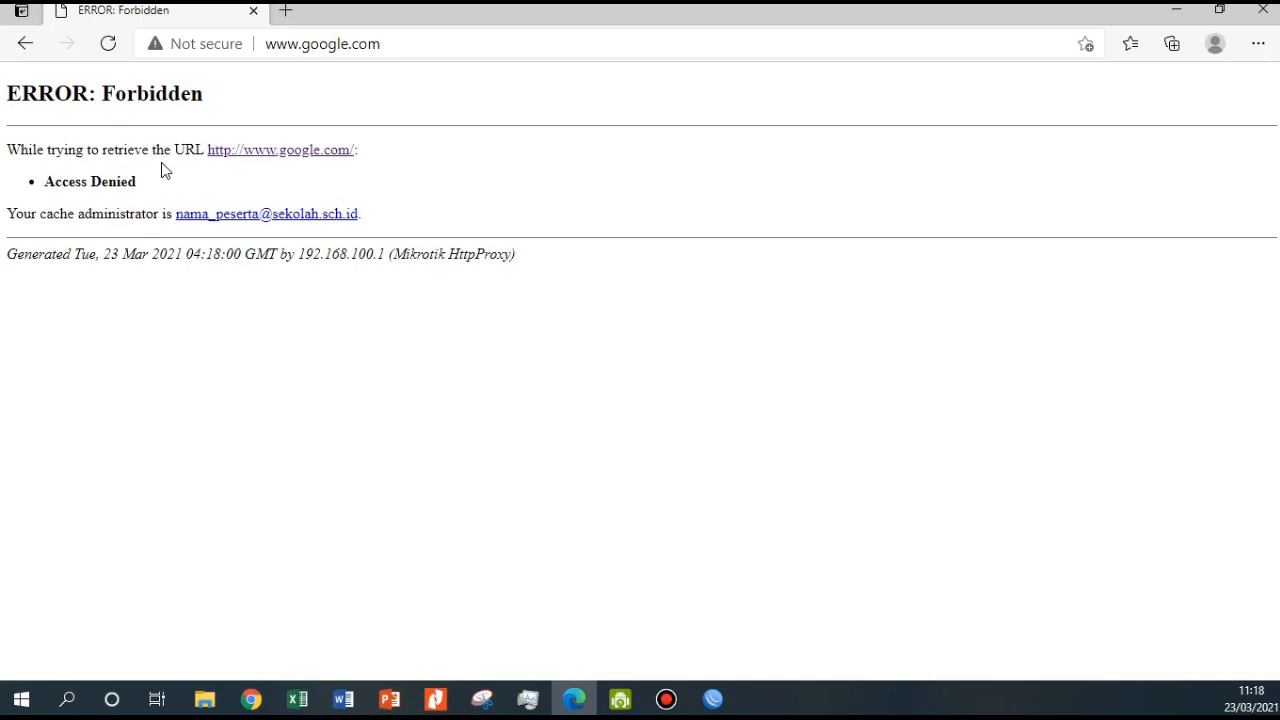
drag(12, 94, 199, 95)
click(555, 194)
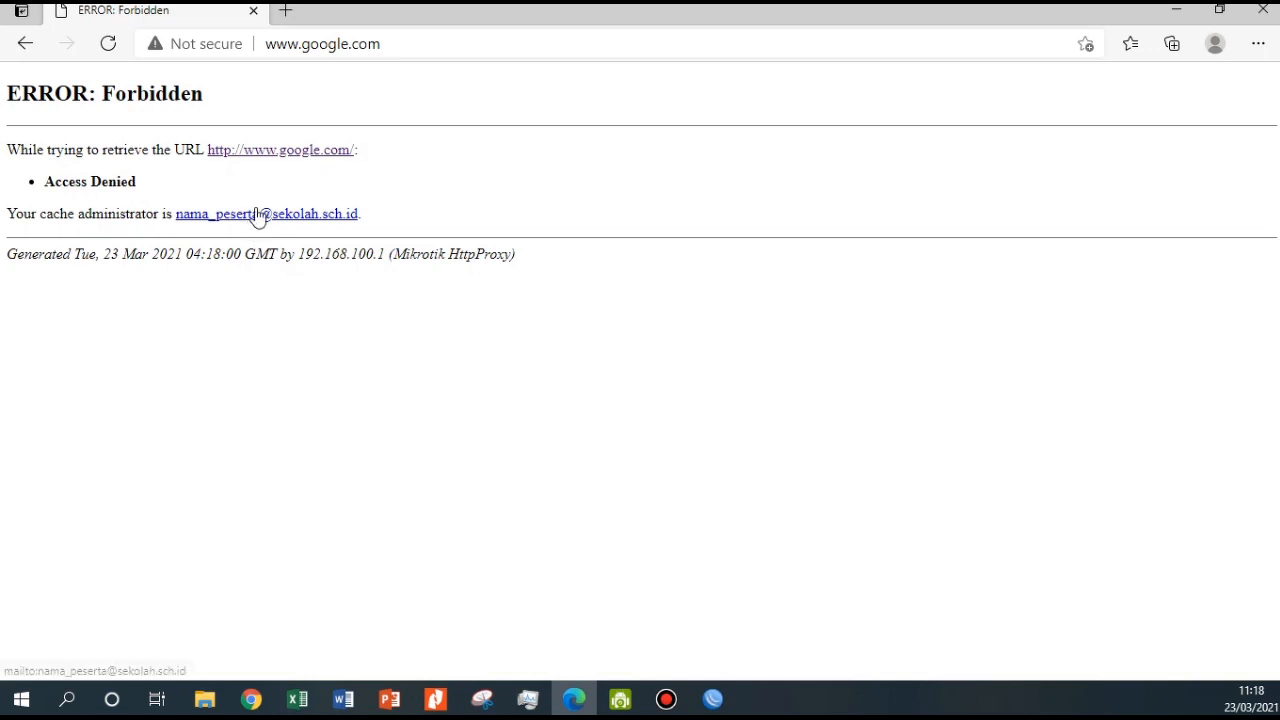
drag(15, 90, 204, 95)
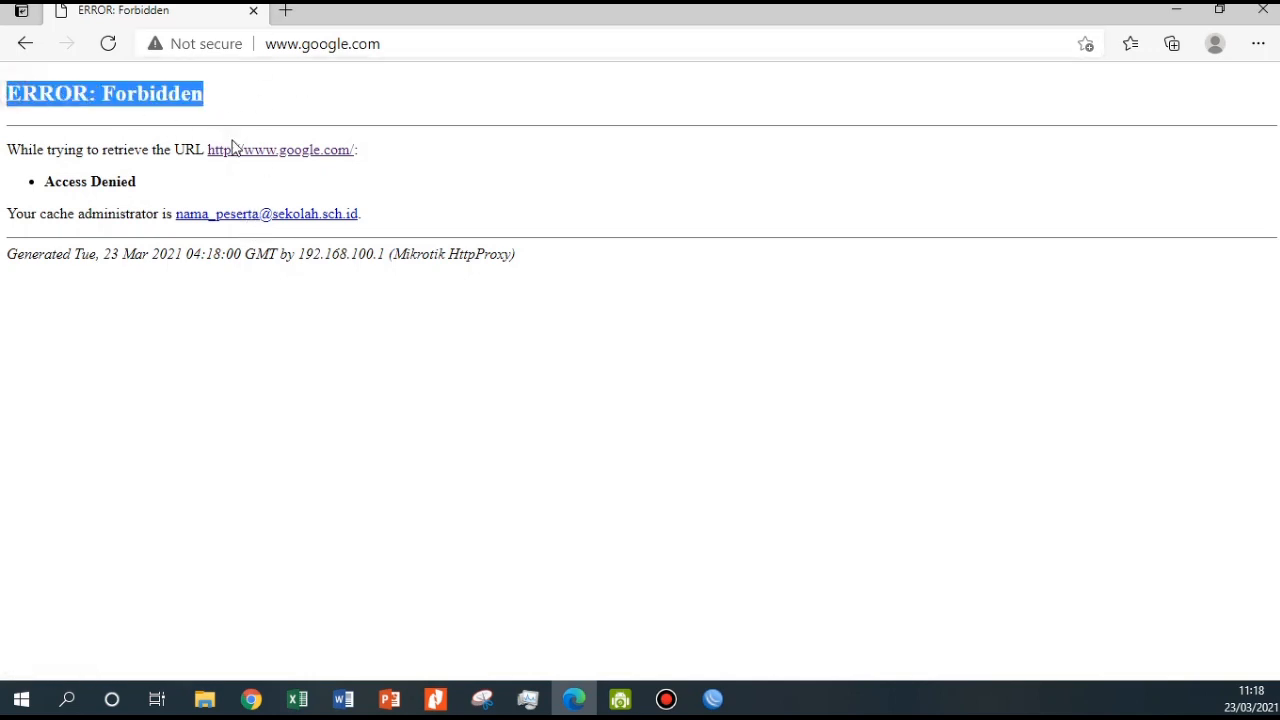
drag(57, 152, 183, 176)
click(195, 177)
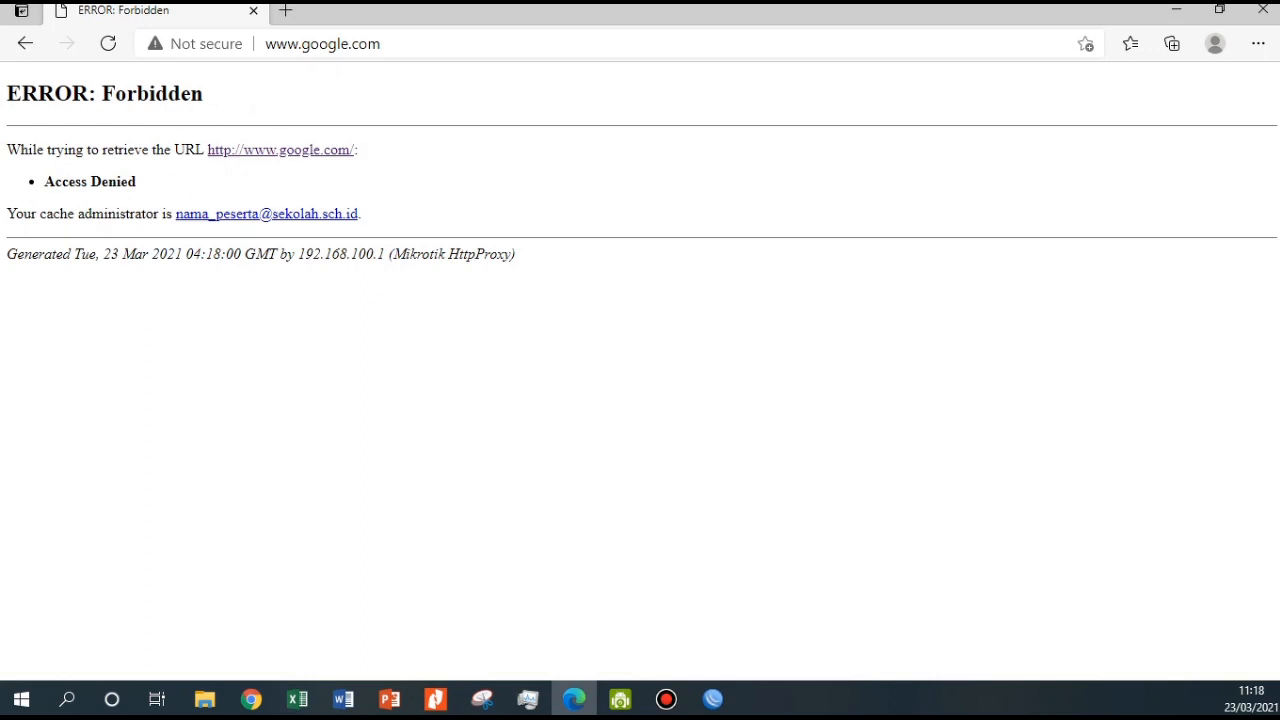
Switch to the Google Docs task document in Chrome and review the WLAN 1 Blocking Site and Blocking File requirements
key(alt+Tab)
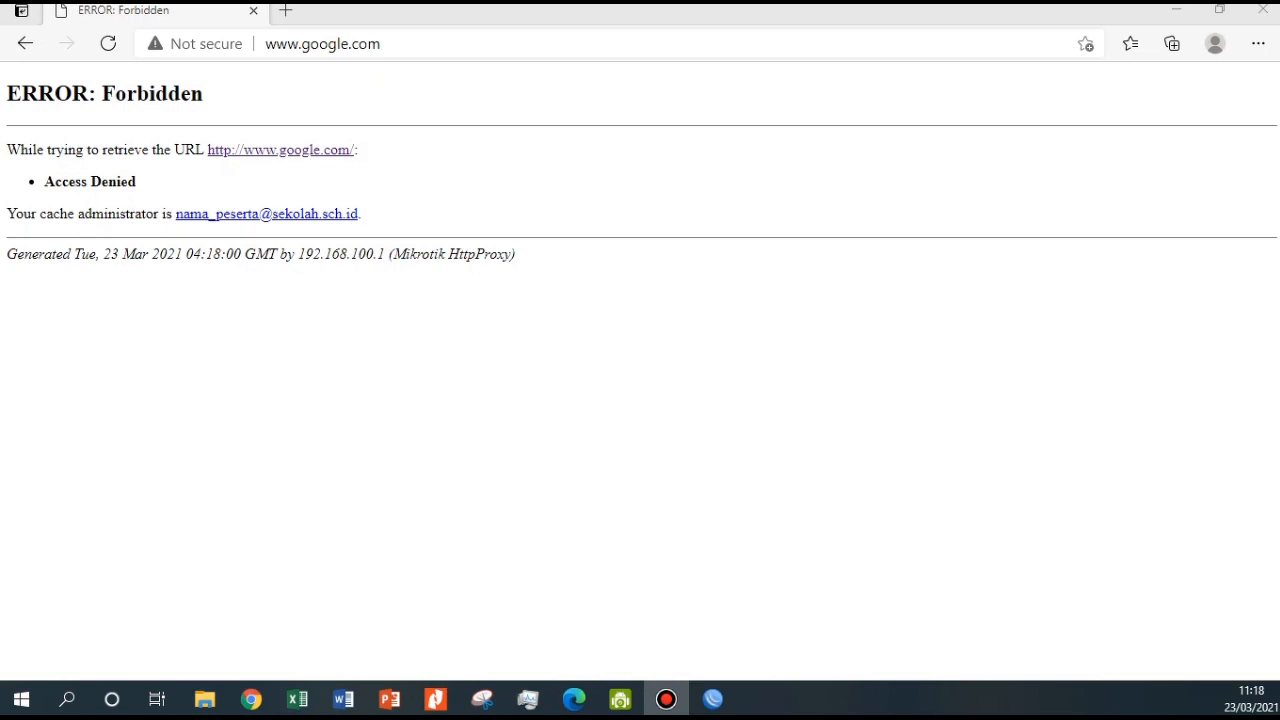
key(alt+Tab)
scroll(580, 448, down, 1)
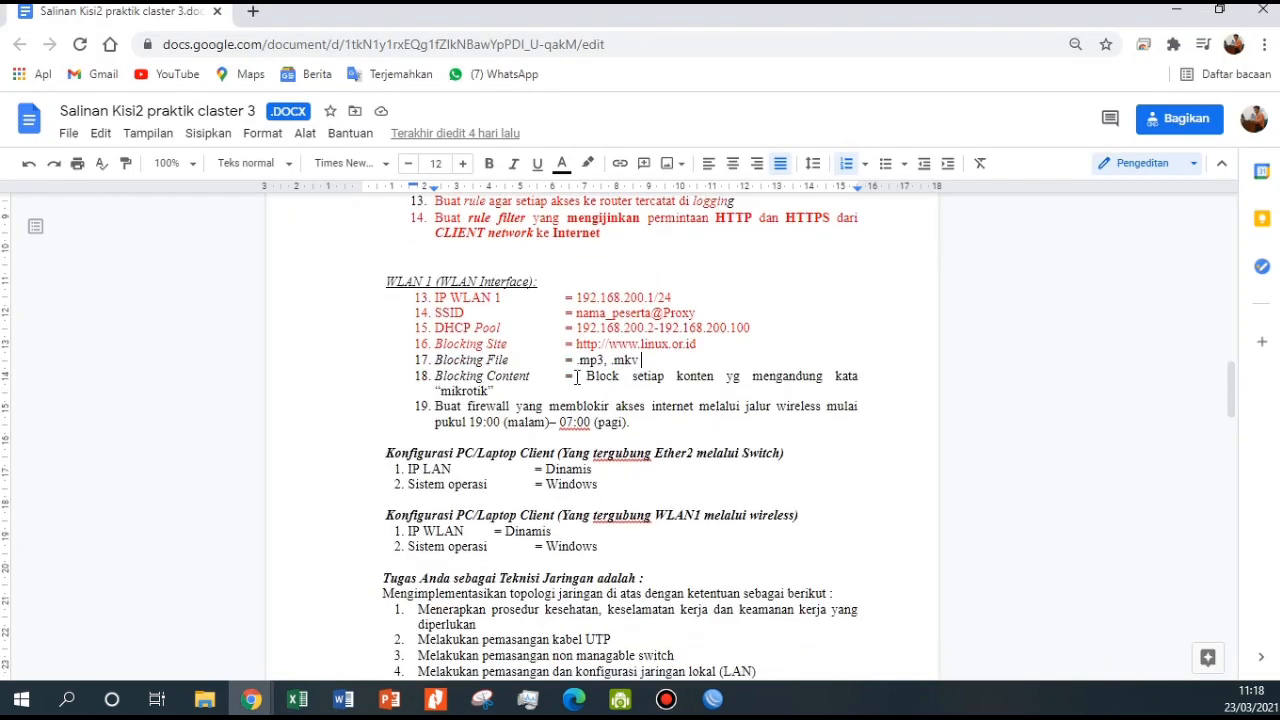
drag(713, 343, 441, 336)
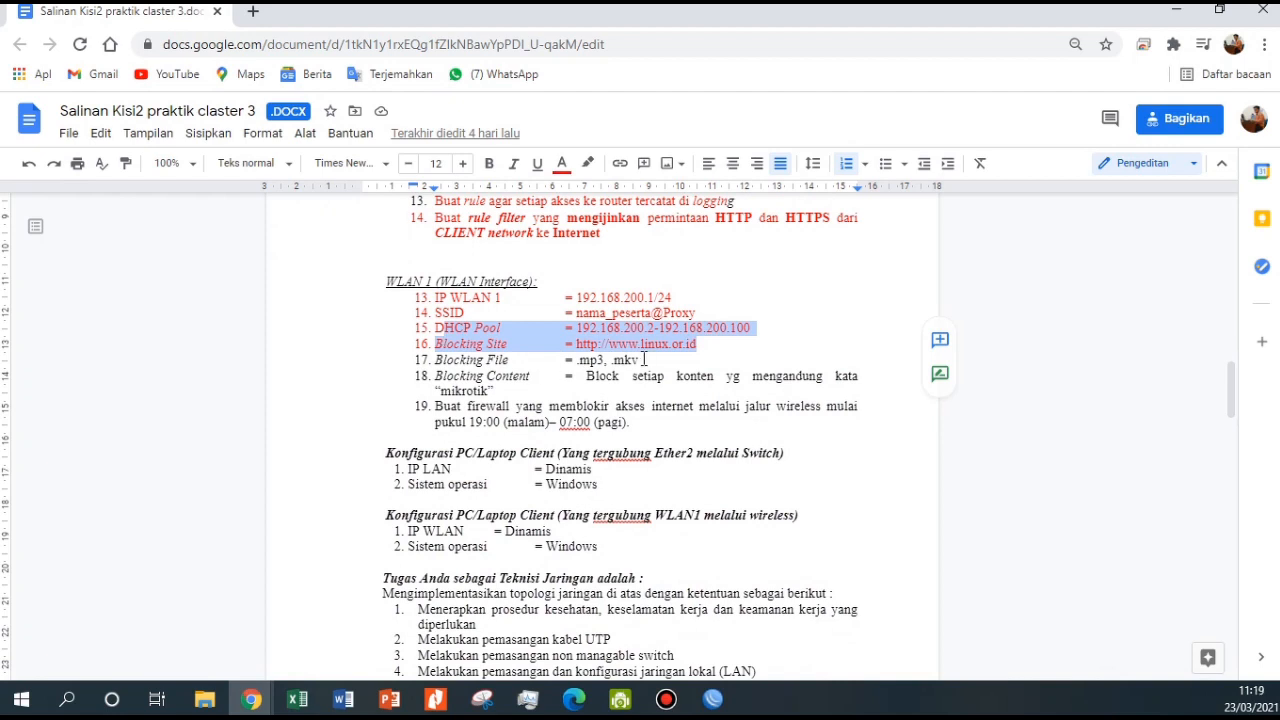
click(643, 359)
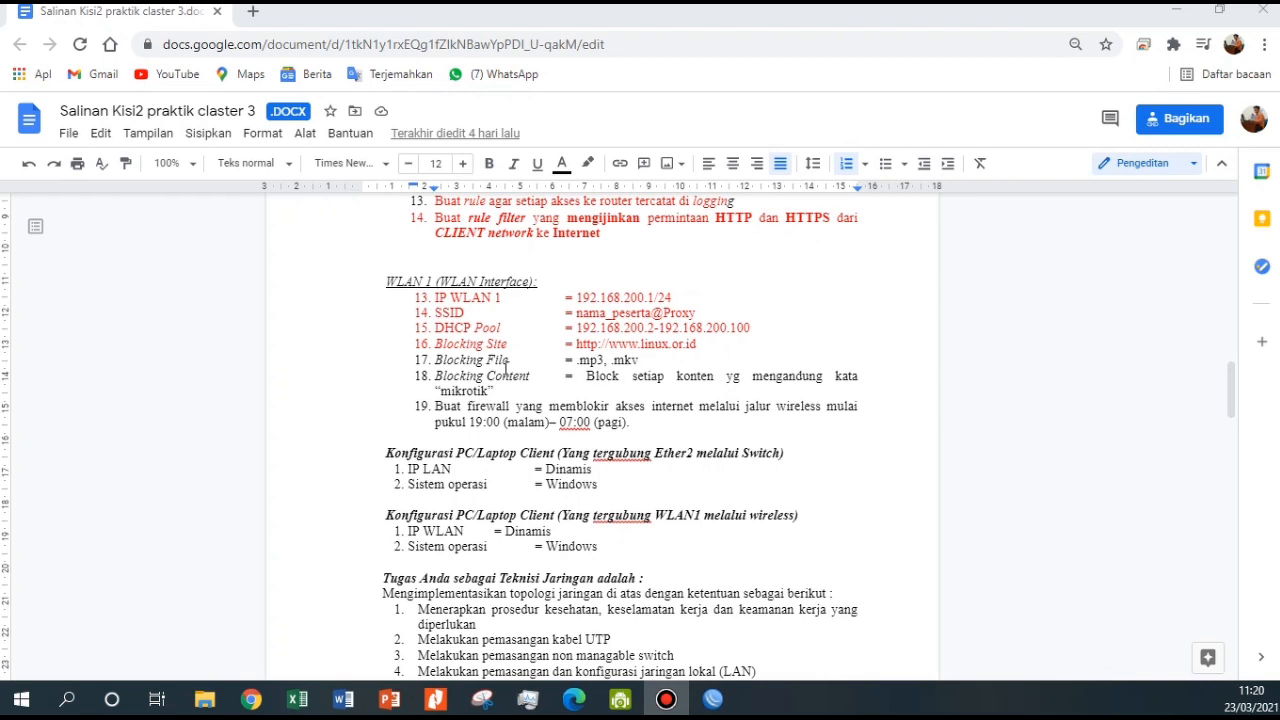
Change the text color of the Blocking File line (.mp3, .mkv) under WLAN 1 to red
click(646, 362)
drag(646, 362, 434, 362)
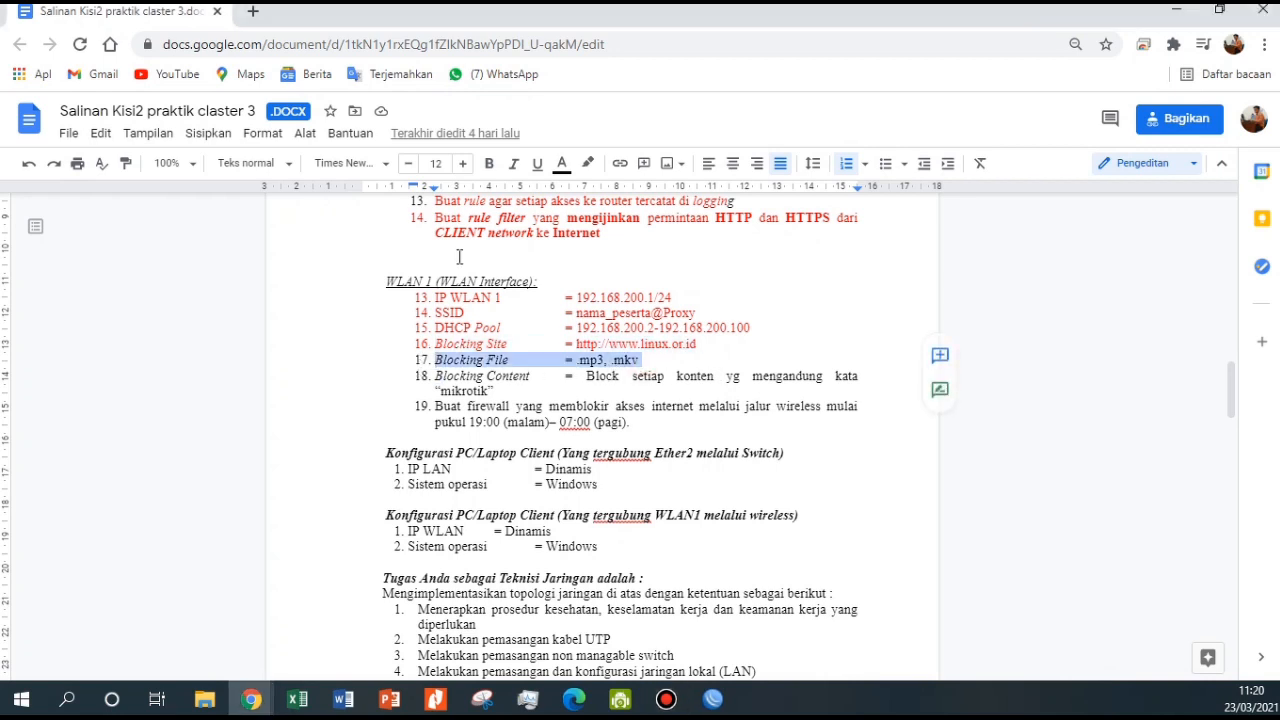
click(562, 163)
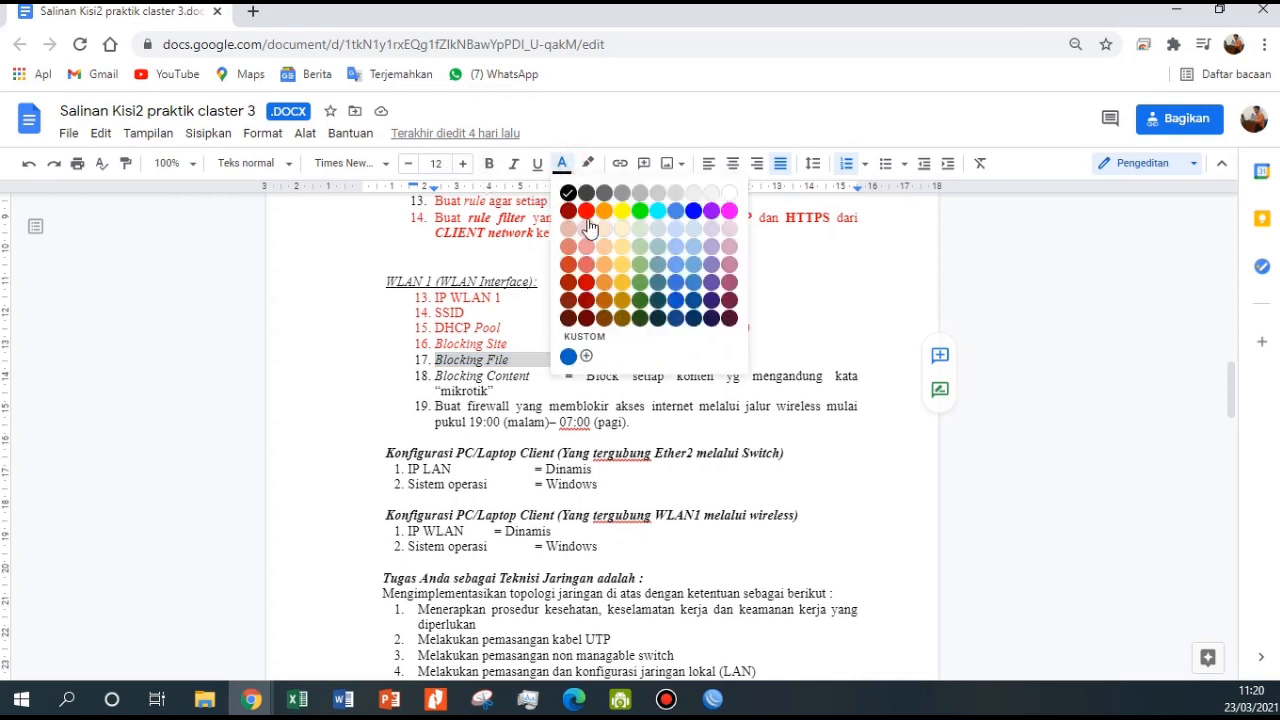
click(586, 210)
click(690, 368)
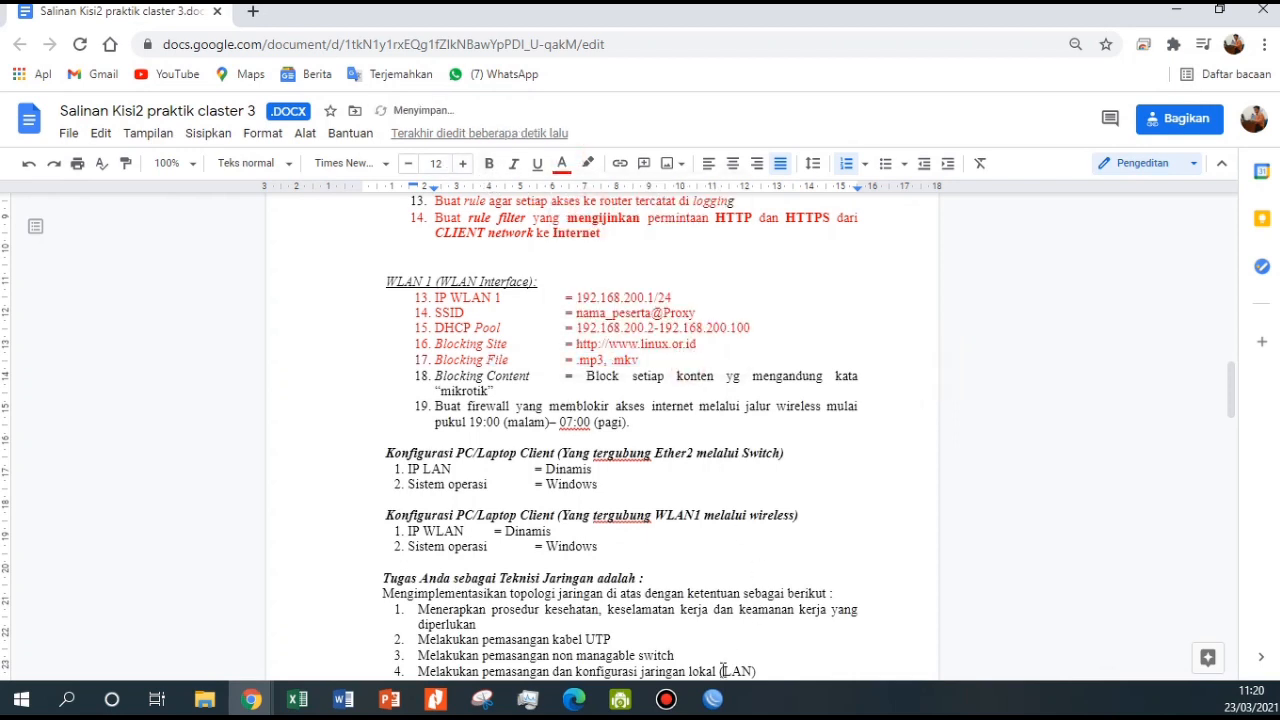
Switch to WinBox, close the open proxy and firewall windows, and reopen the web proxy access list
click(712, 699)
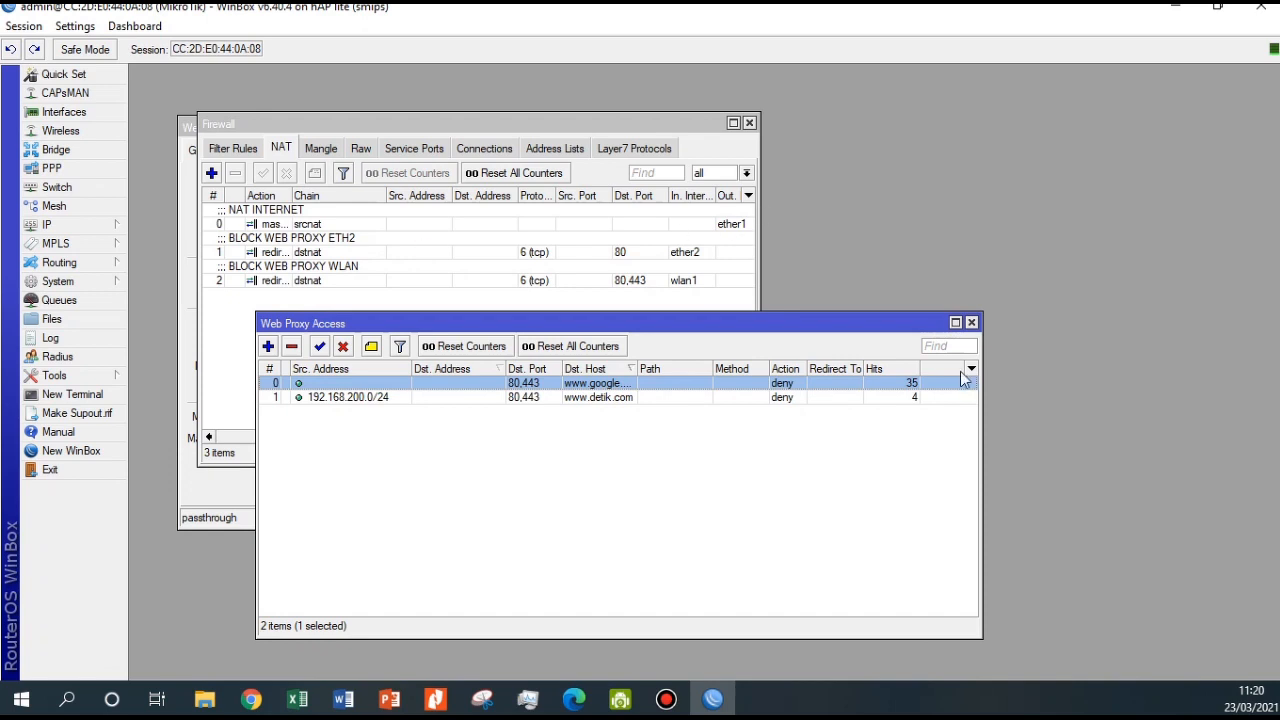
click(971, 322)
click(749, 122)
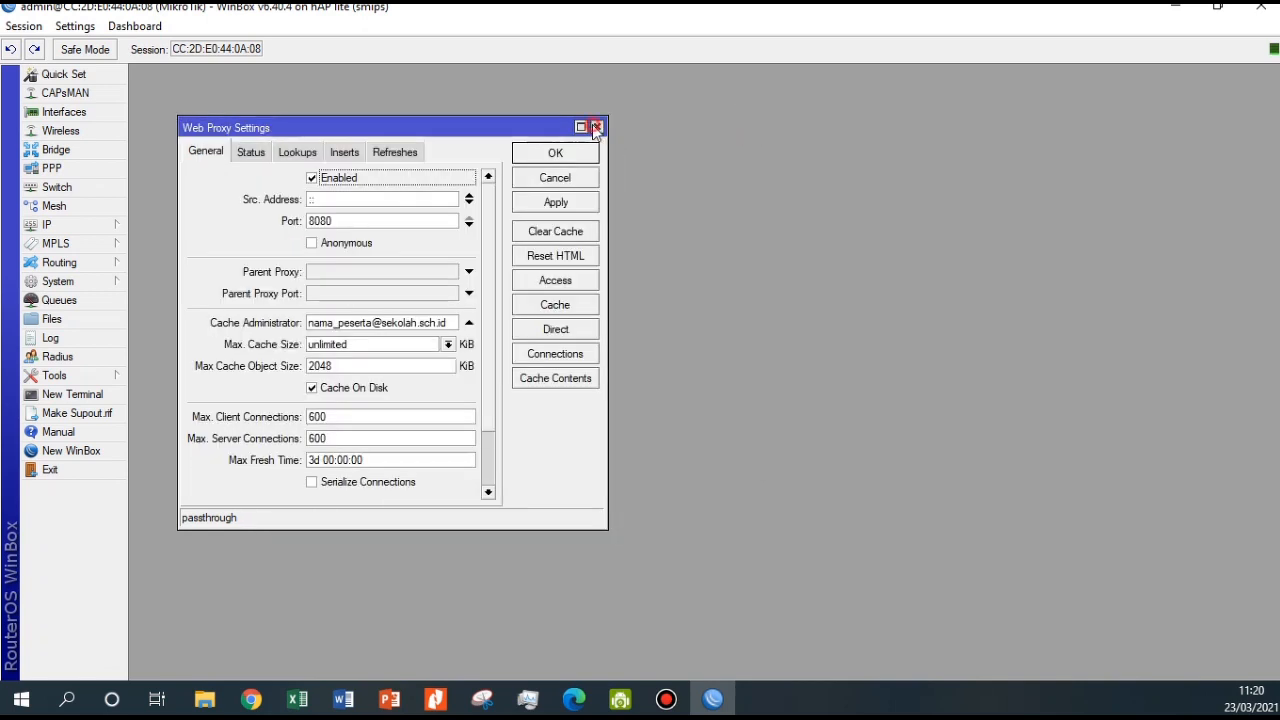
click(596, 127)
click(47, 228)
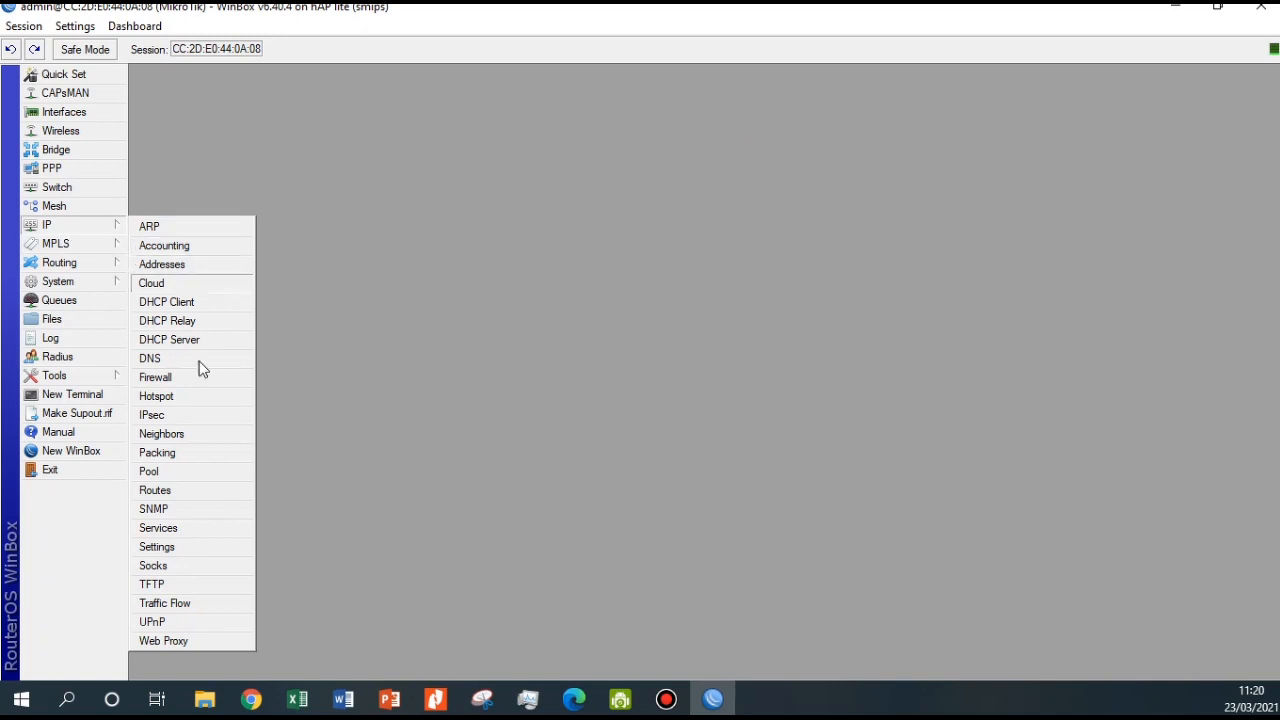
click(182, 641)
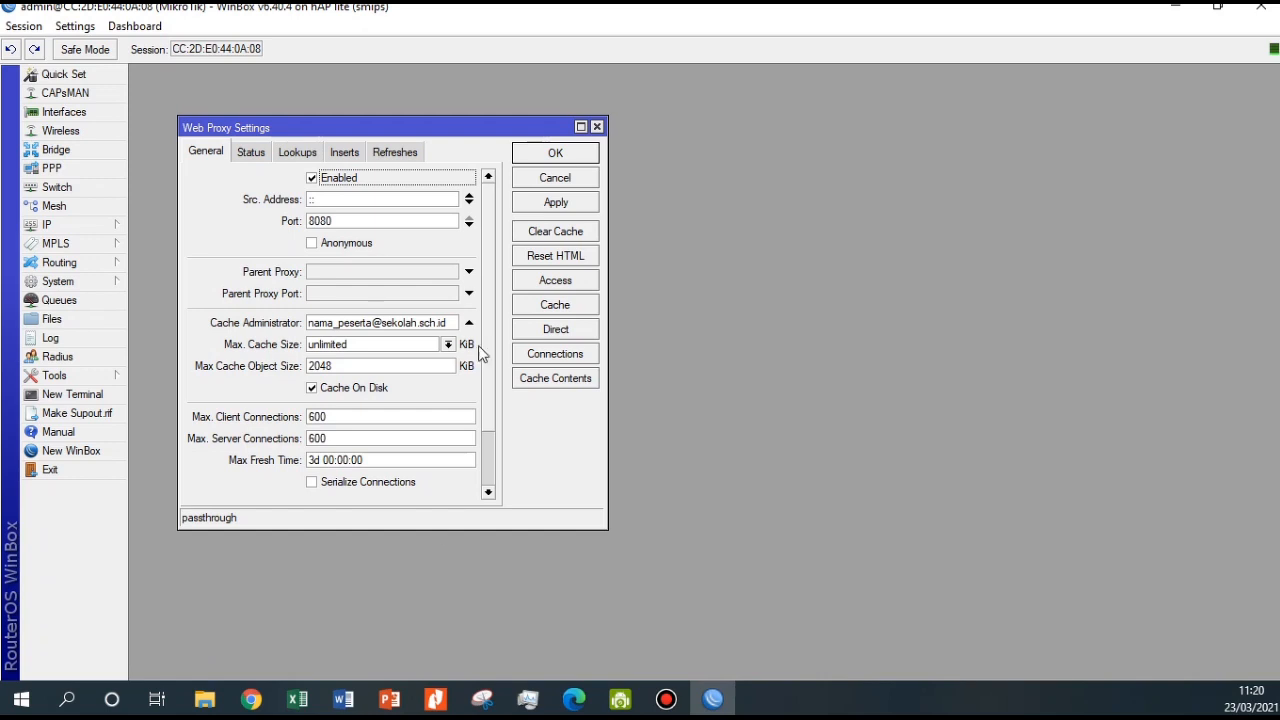
click(553, 281)
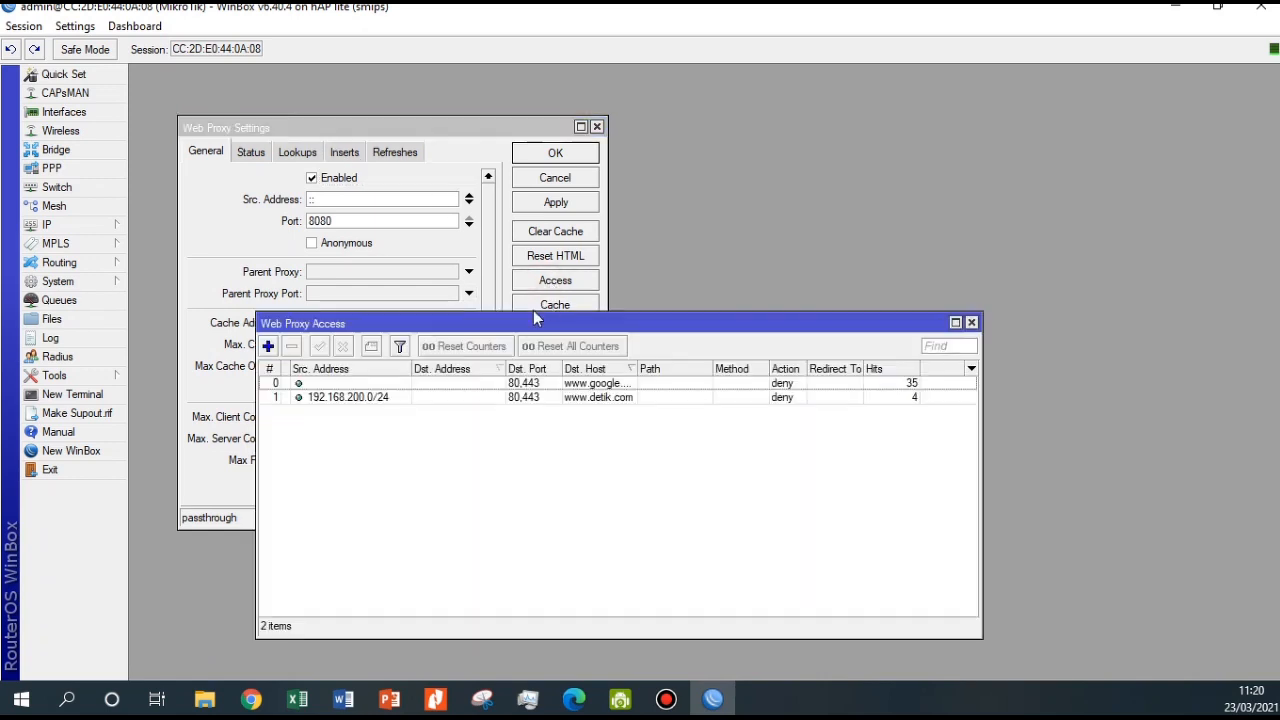
Add a web proxy access rule that denies the path *.mp3
click(268, 347)
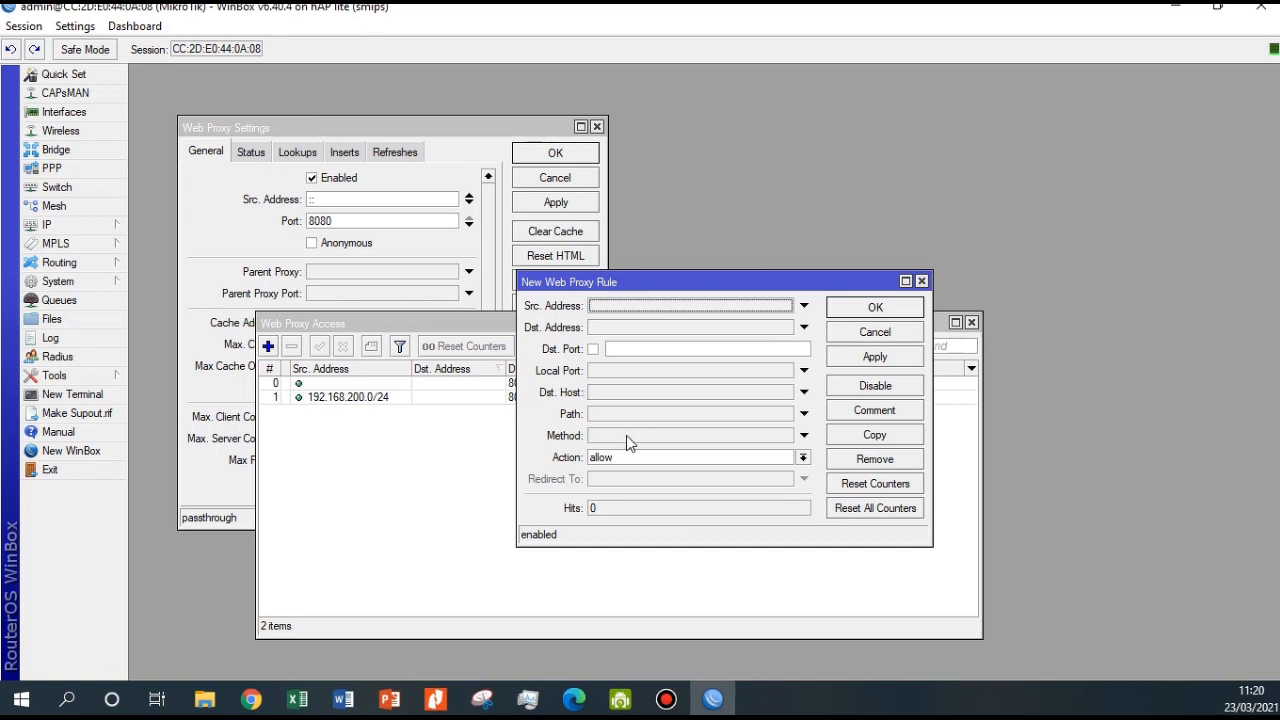
click(608, 414)
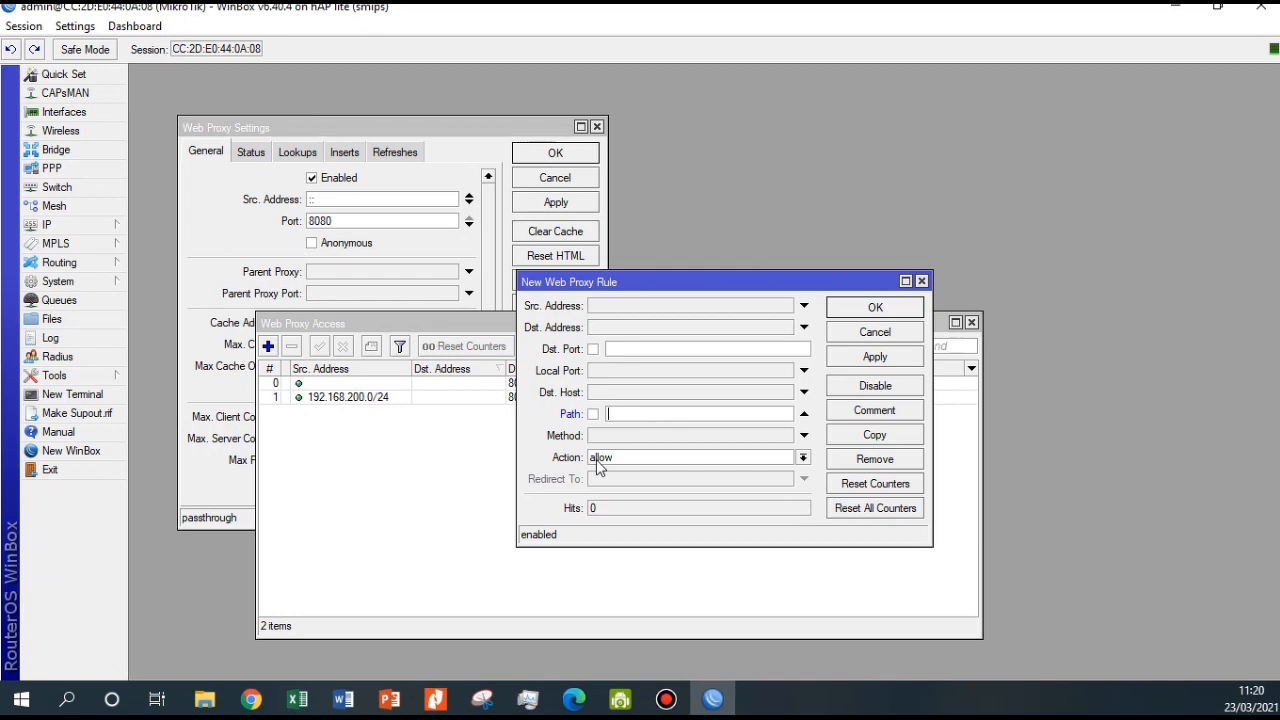
text(******)
text(.mp3)
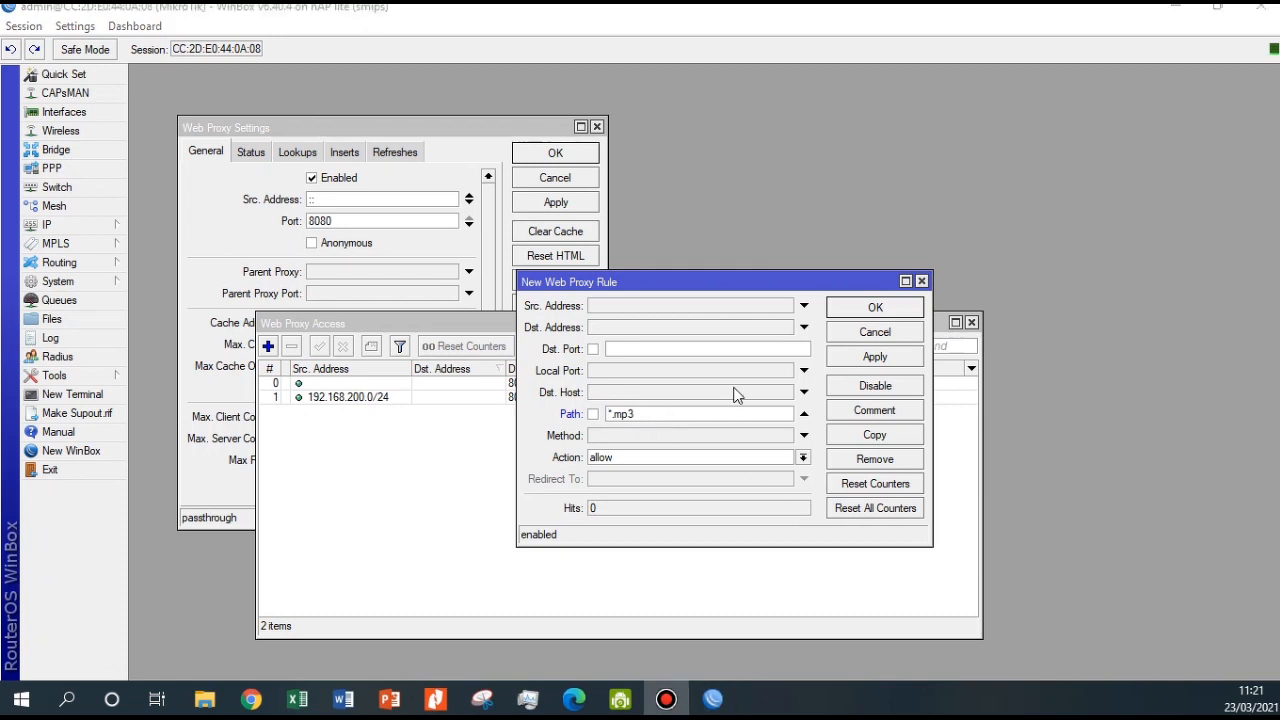
click(615, 460)
click(600, 486)
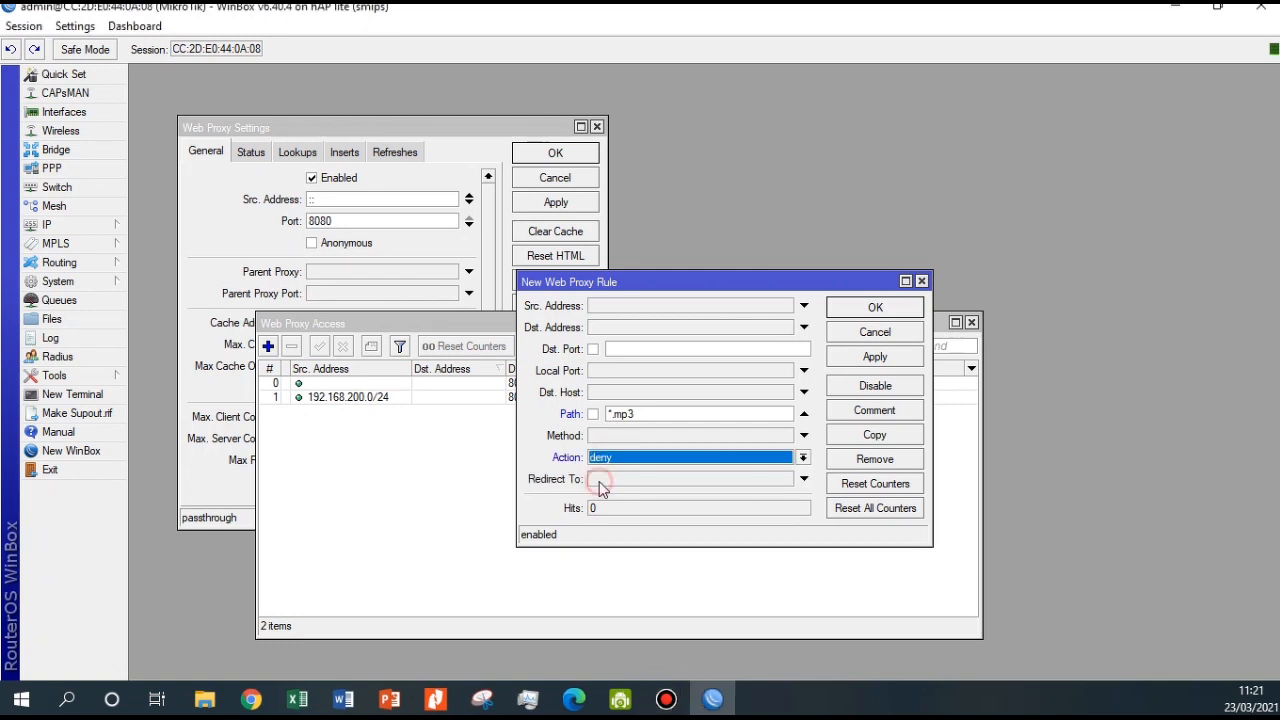
click(874, 357)
click(874, 307)
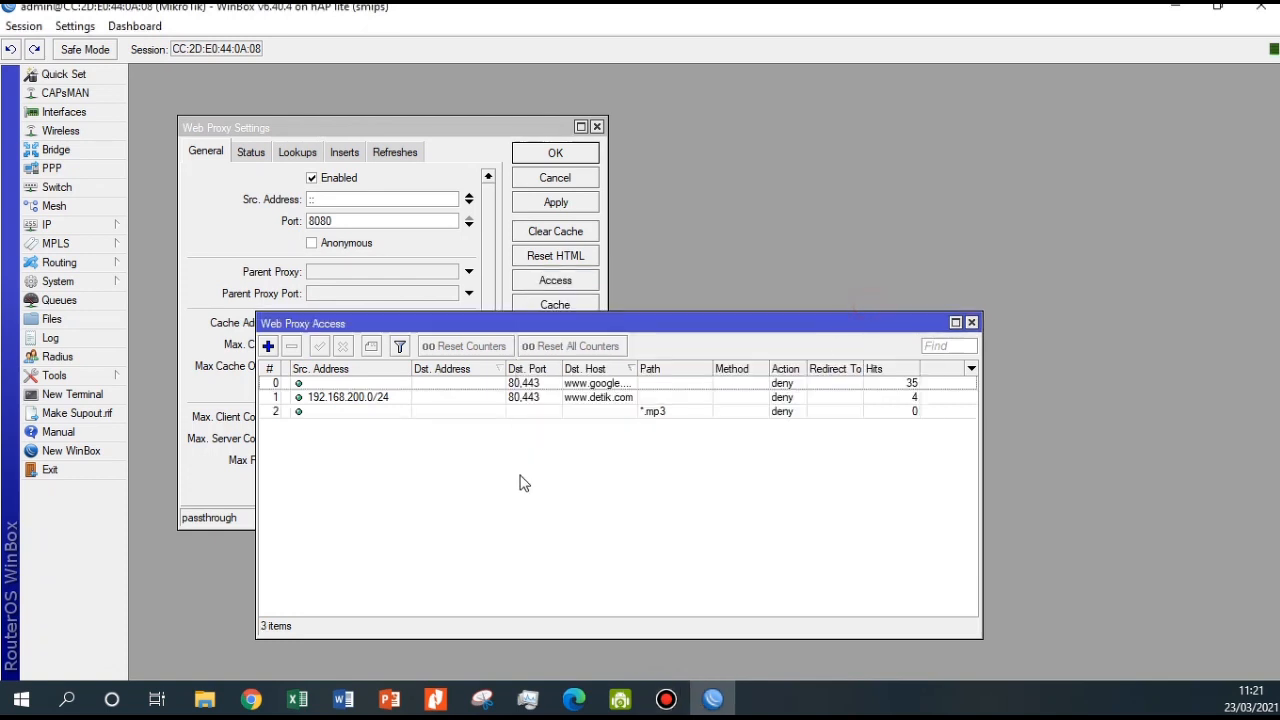
click(607, 411)
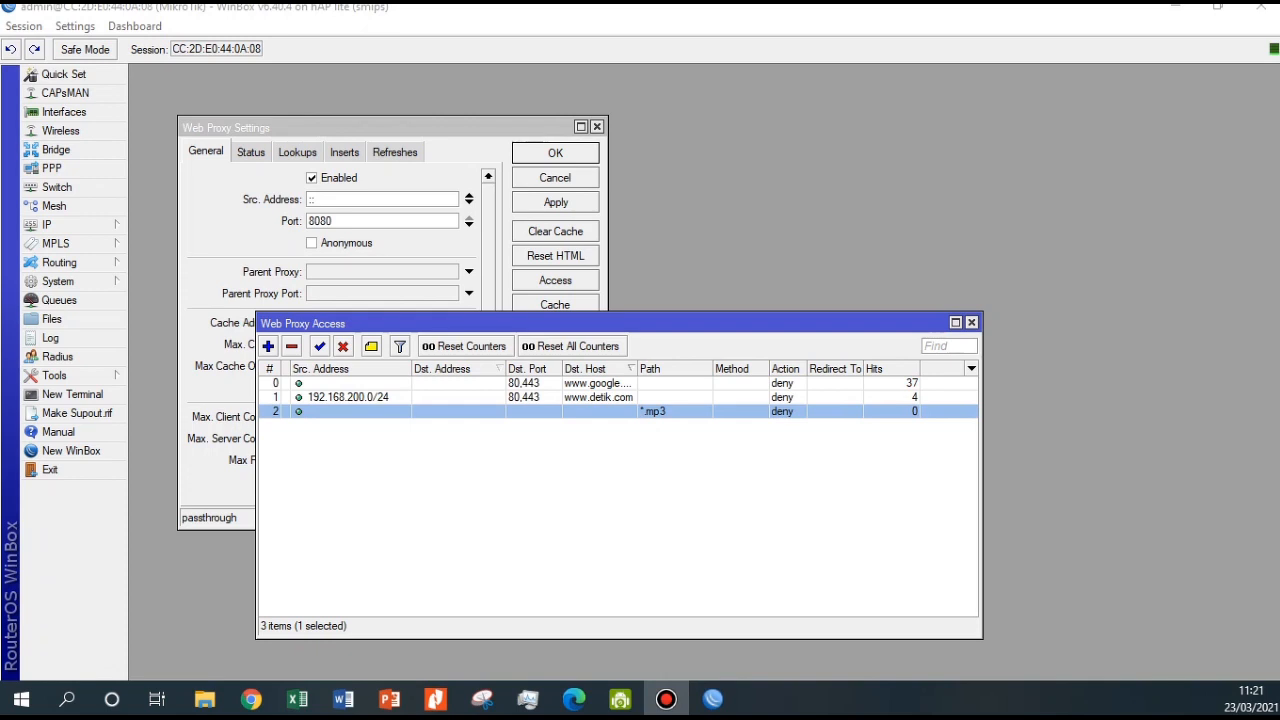
Switch to Microsoft Edge, maximize its window and search Google for "index of mp3"
drag(143, 49, 537, 29)
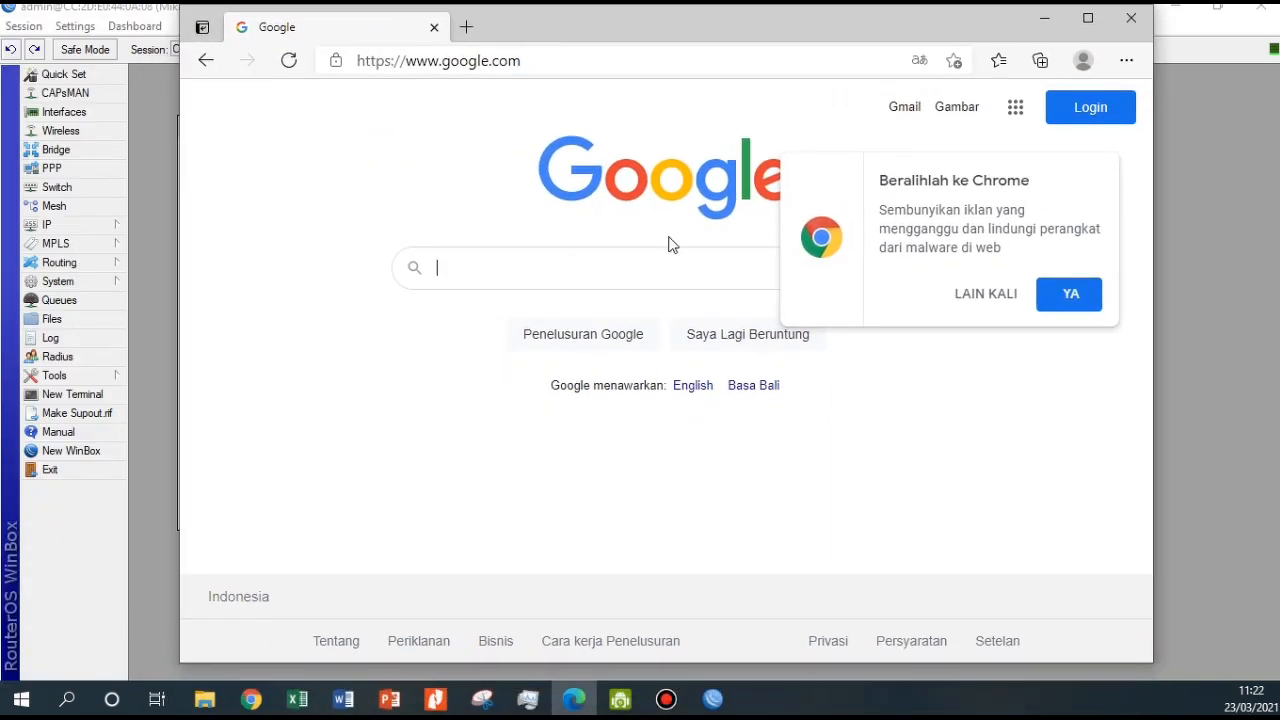
click(1088, 17)
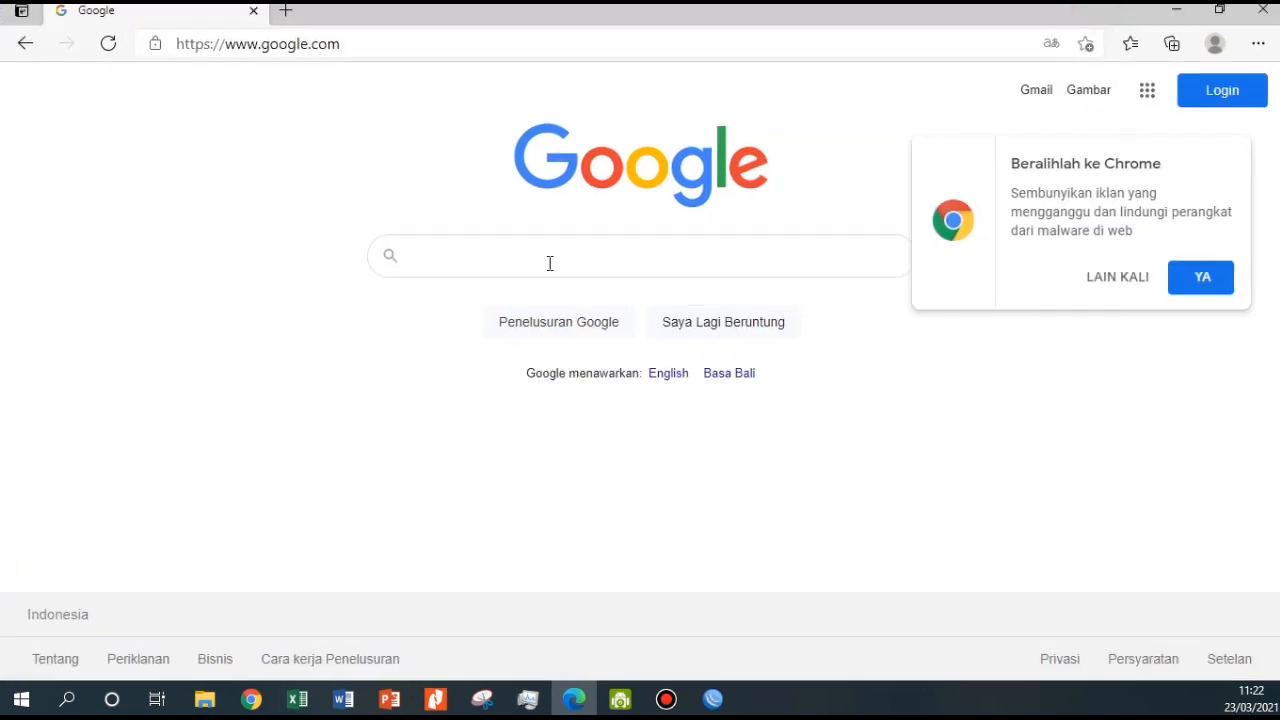
text(ndex)
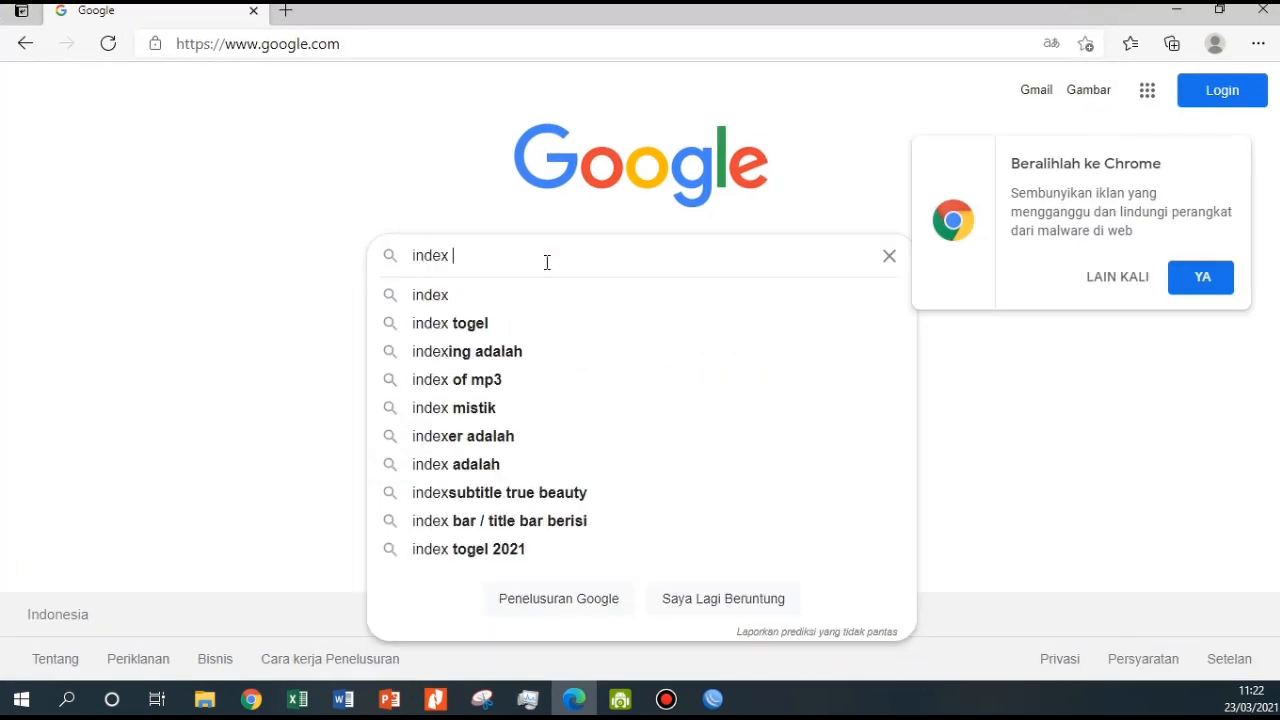
key(Down)
key(Down)
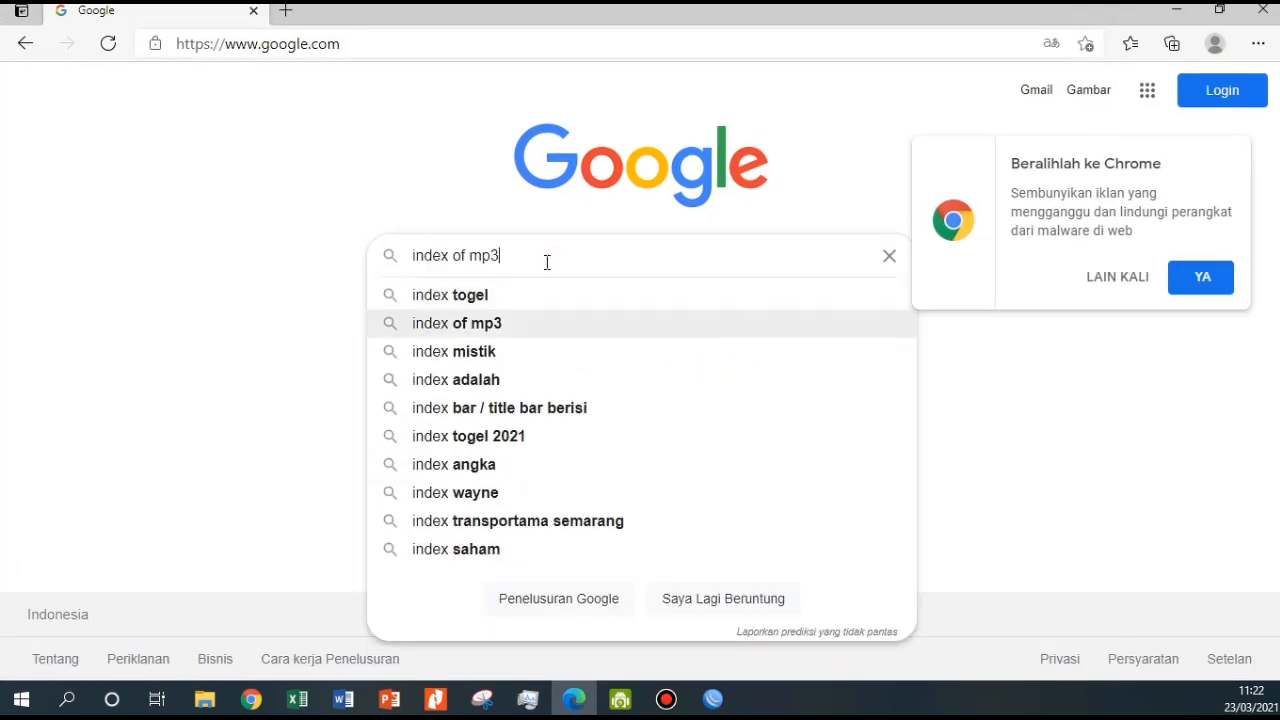
key(Return)
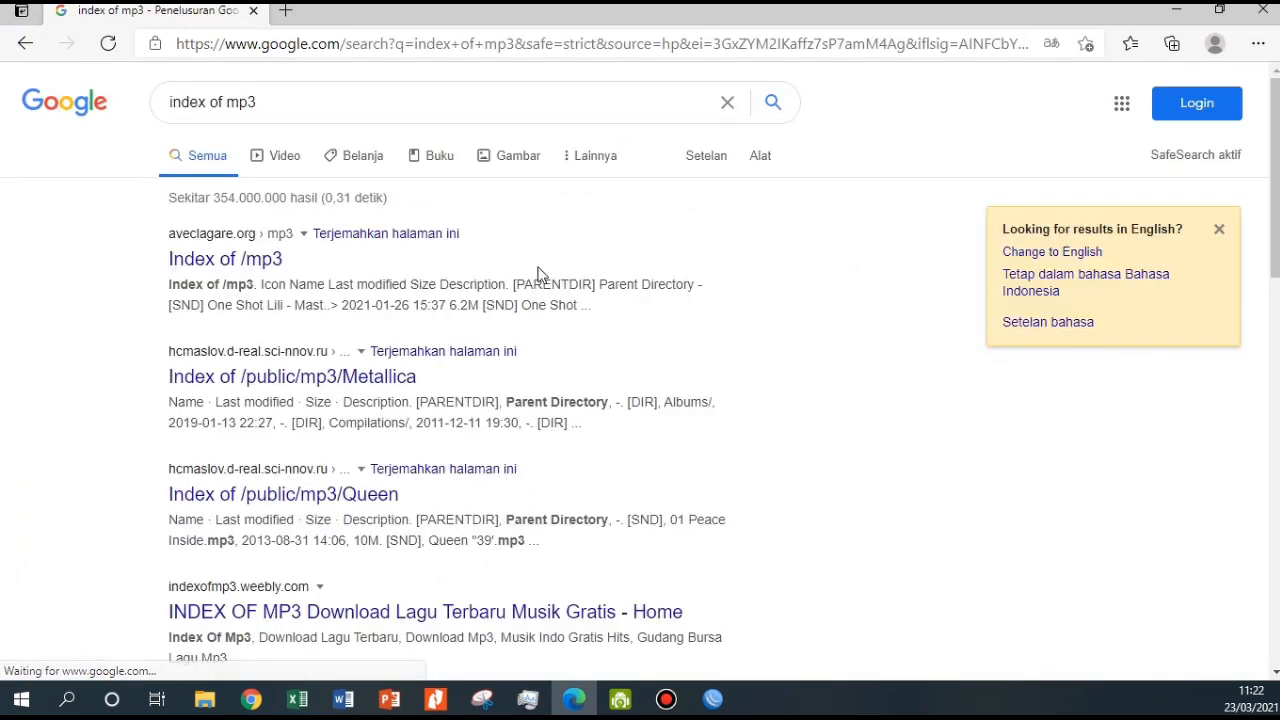
Test the .mp3 block by opening the first One Shot Lili file in aveclagare.org's Index of /mp3, and return to the listing
click(258, 272)
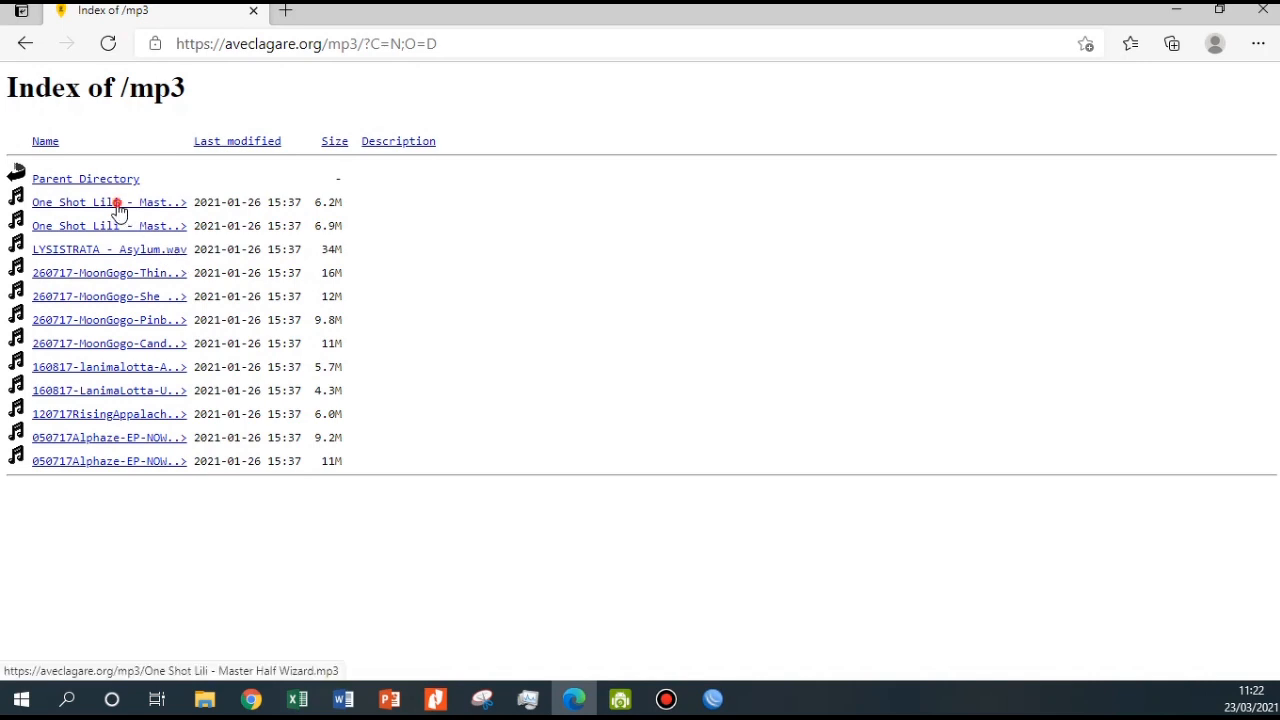
click(118, 210)
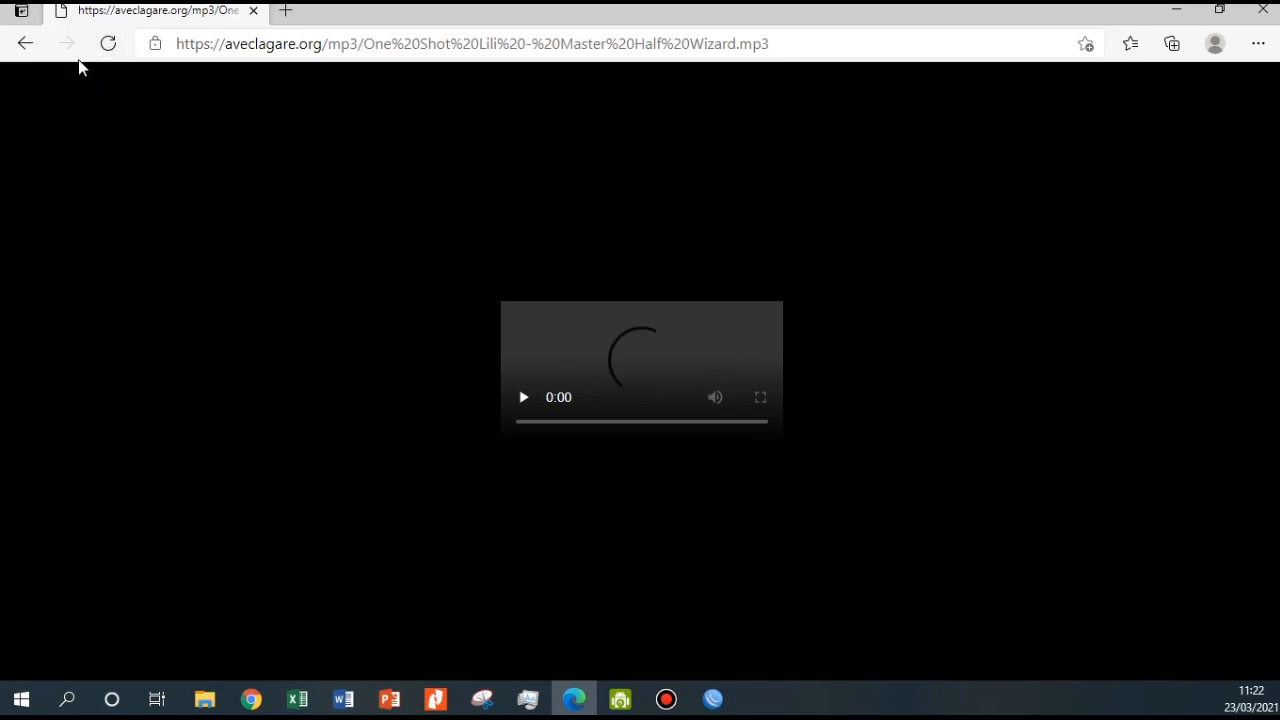
click(25, 43)
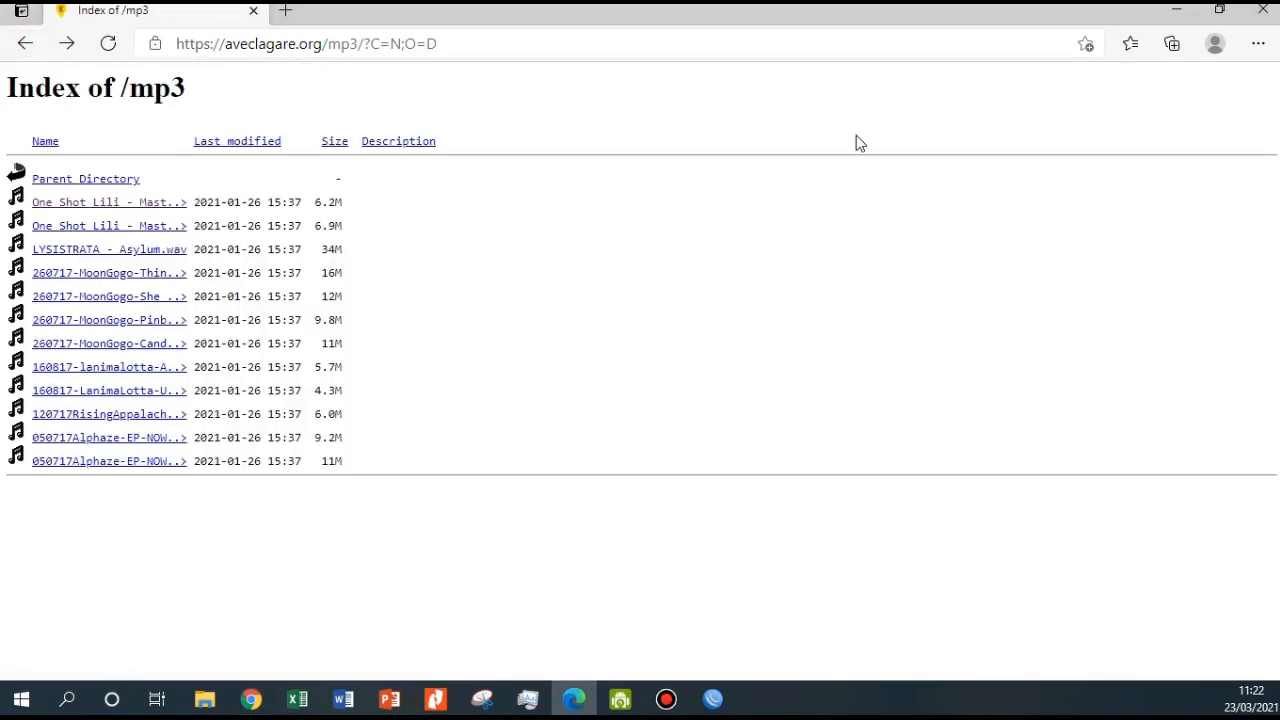
Clear Edge's browsing data for all time, including browsing history, download history, cookies and cached files
click(1257, 43)
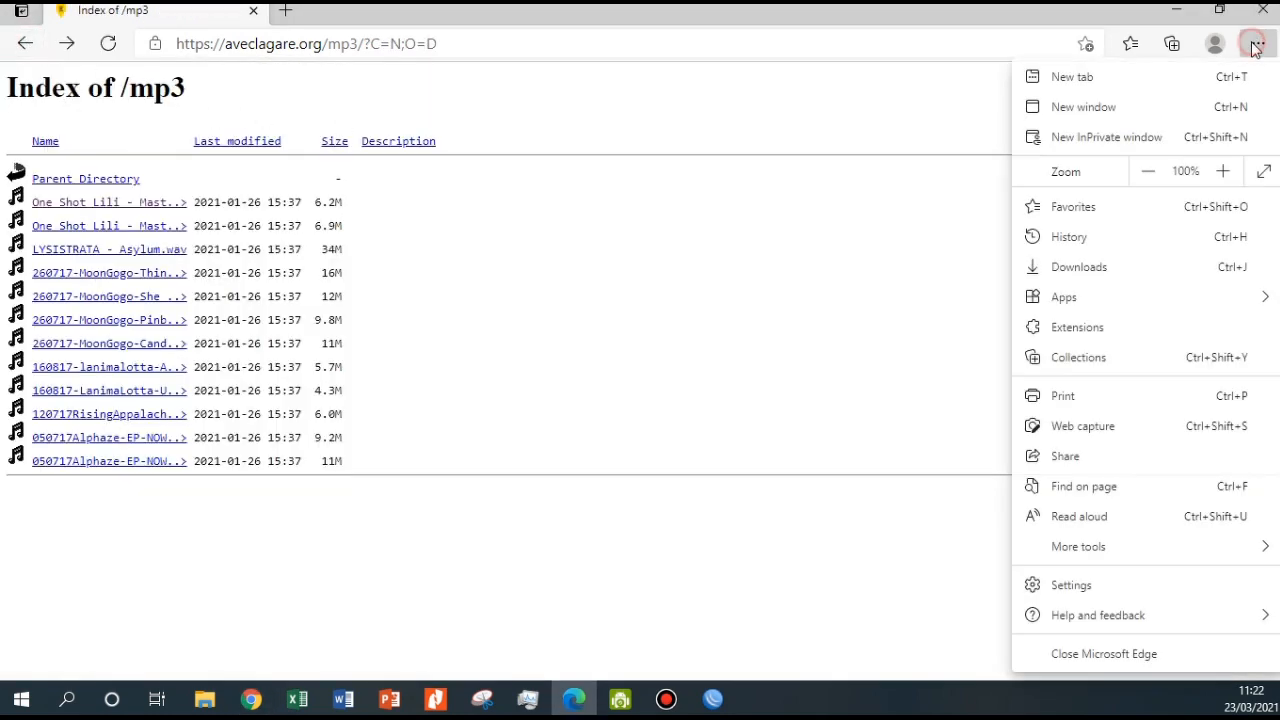
click(1115, 237)
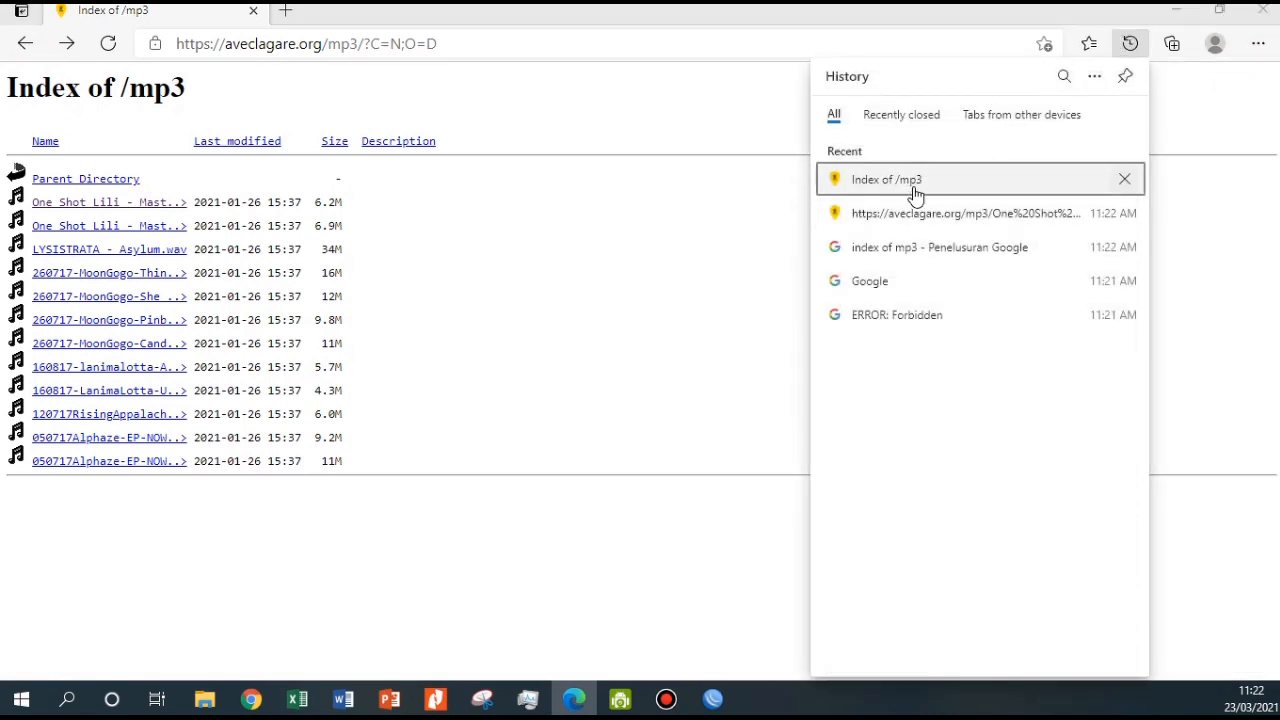
click(1094, 77)
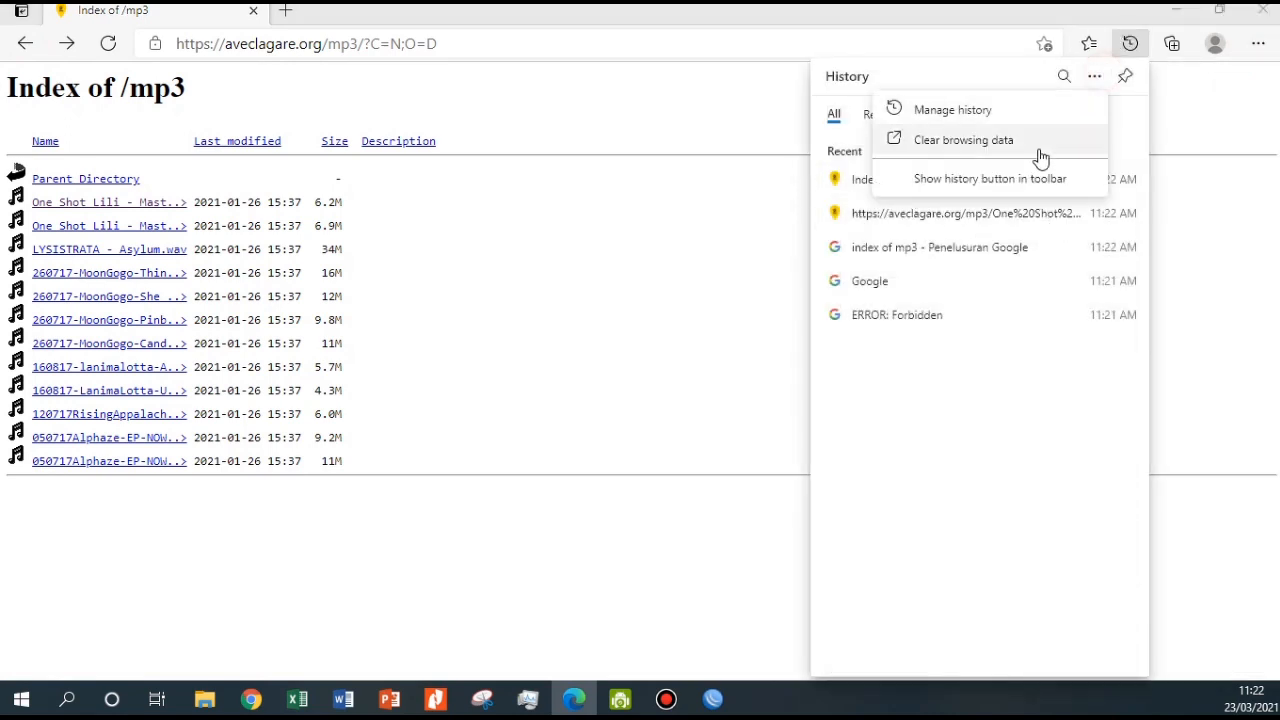
click(989, 150)
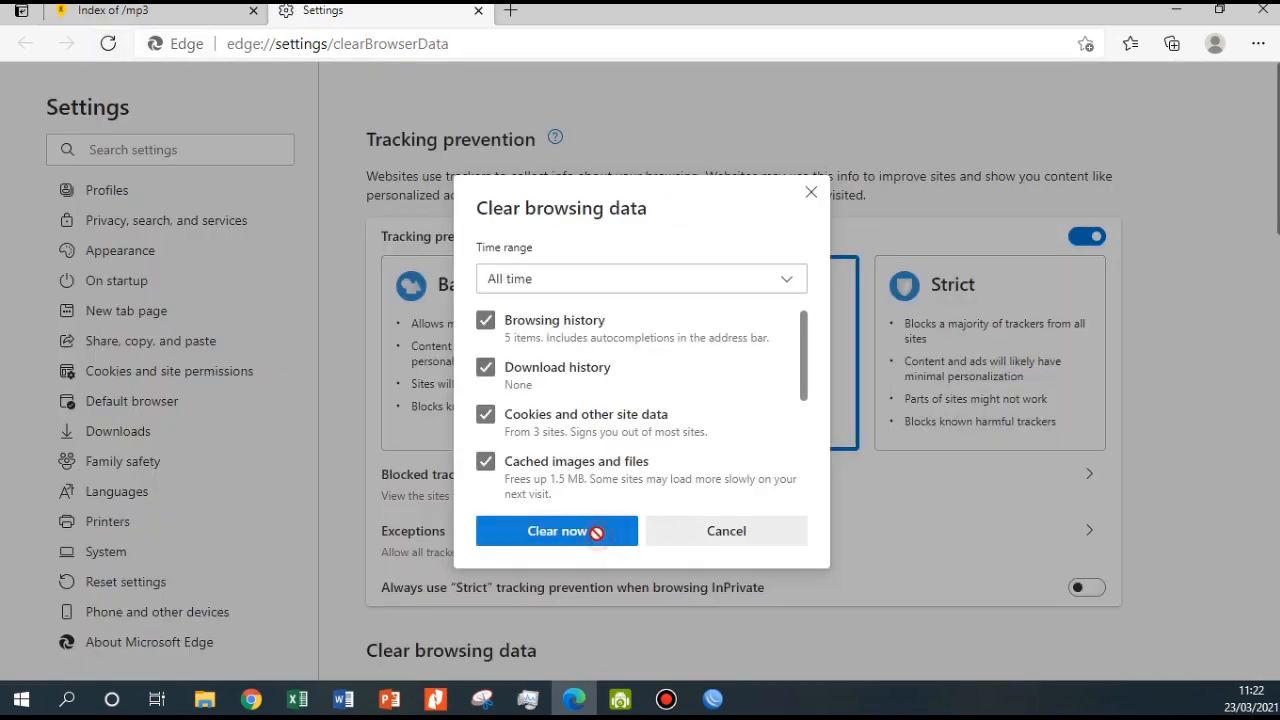
click(596, 532)
click(712, 699)
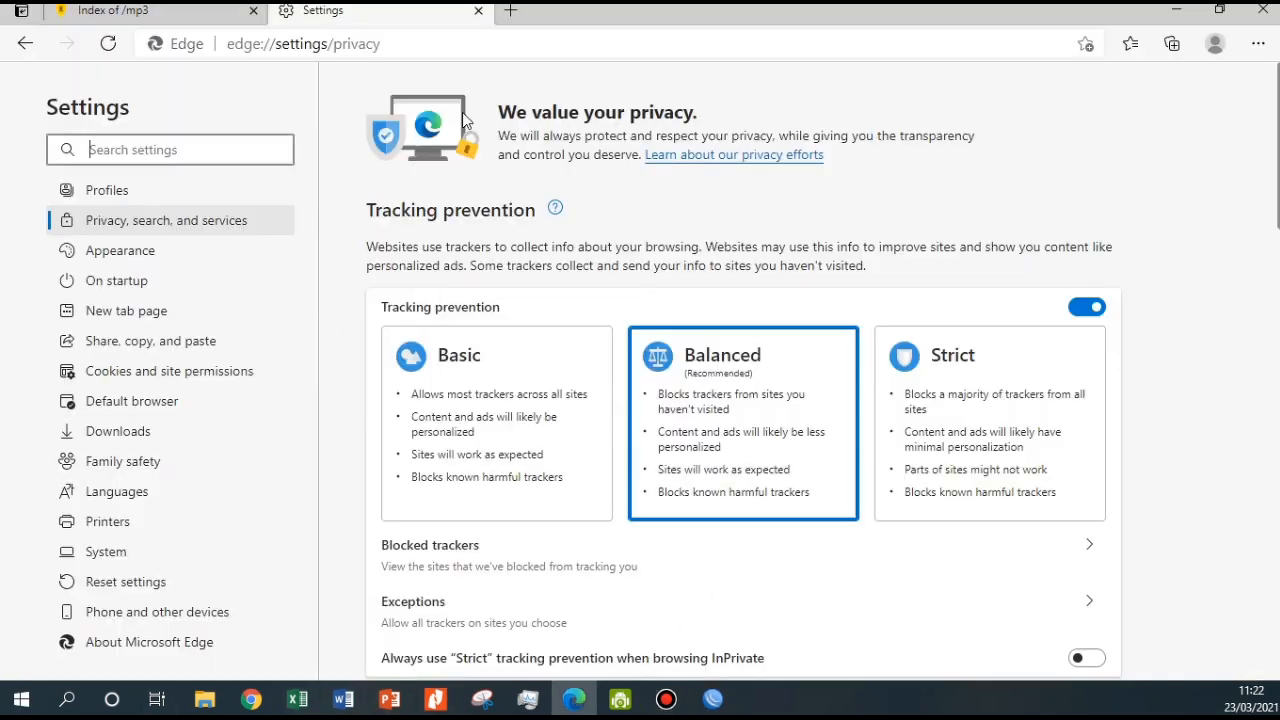
click(259, 16)
click(255, 12)
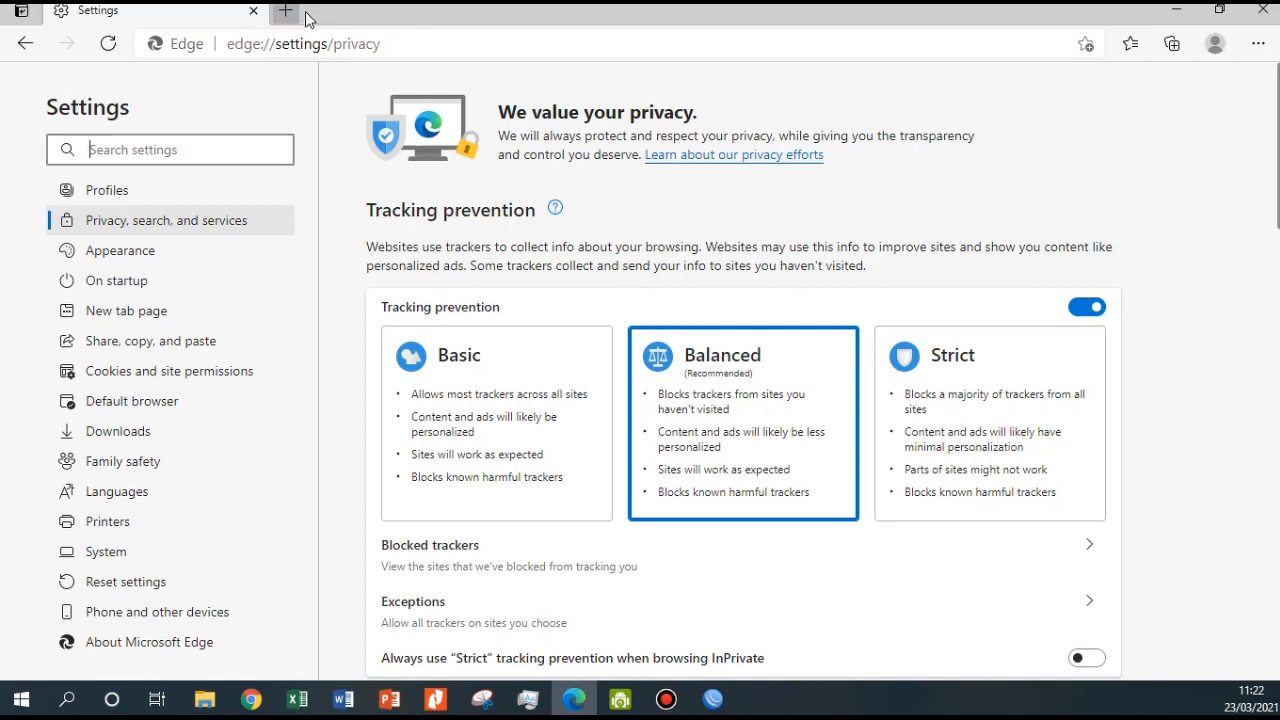
click(290, 12)
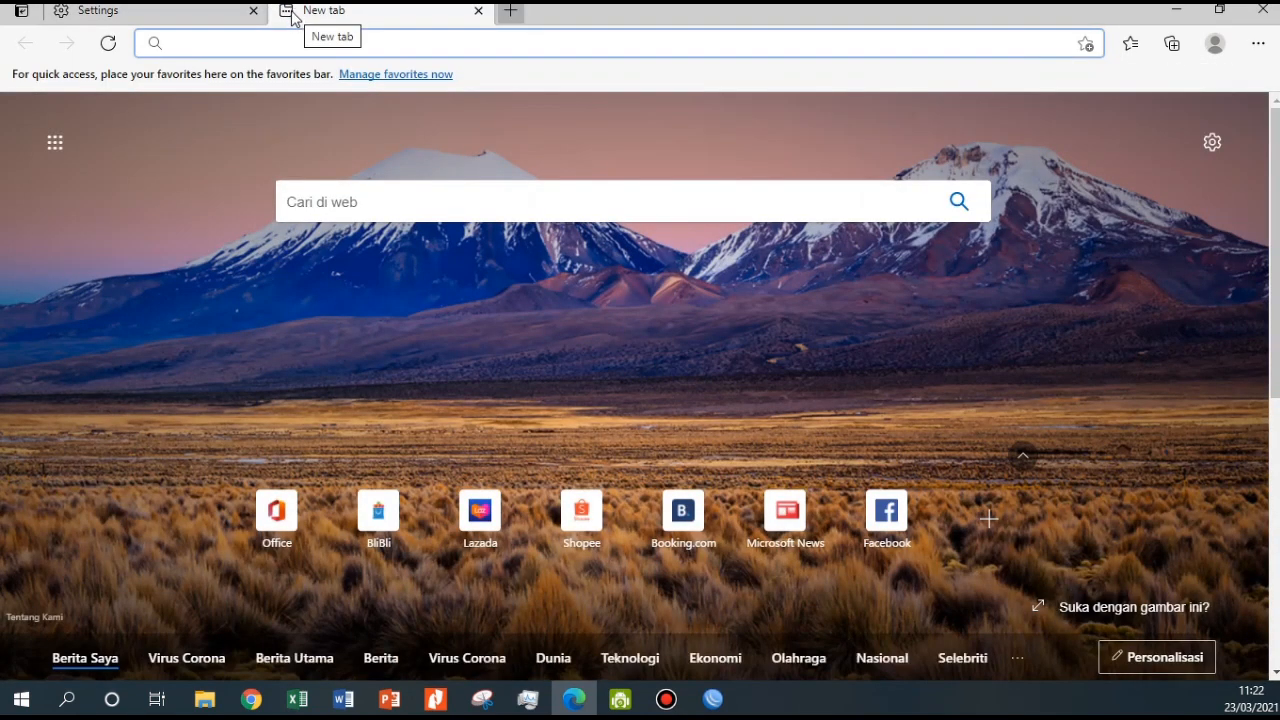
text(g)
key(BackSpace)
text(w)
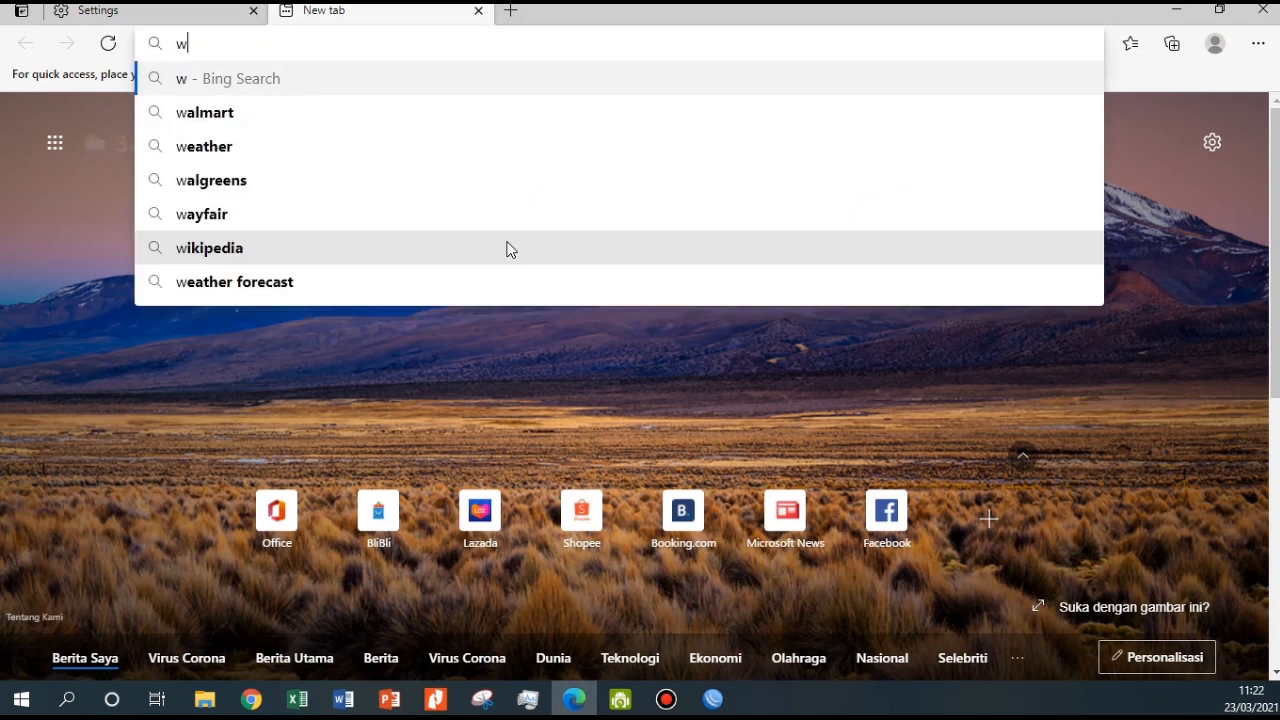
text(ww.google.com)
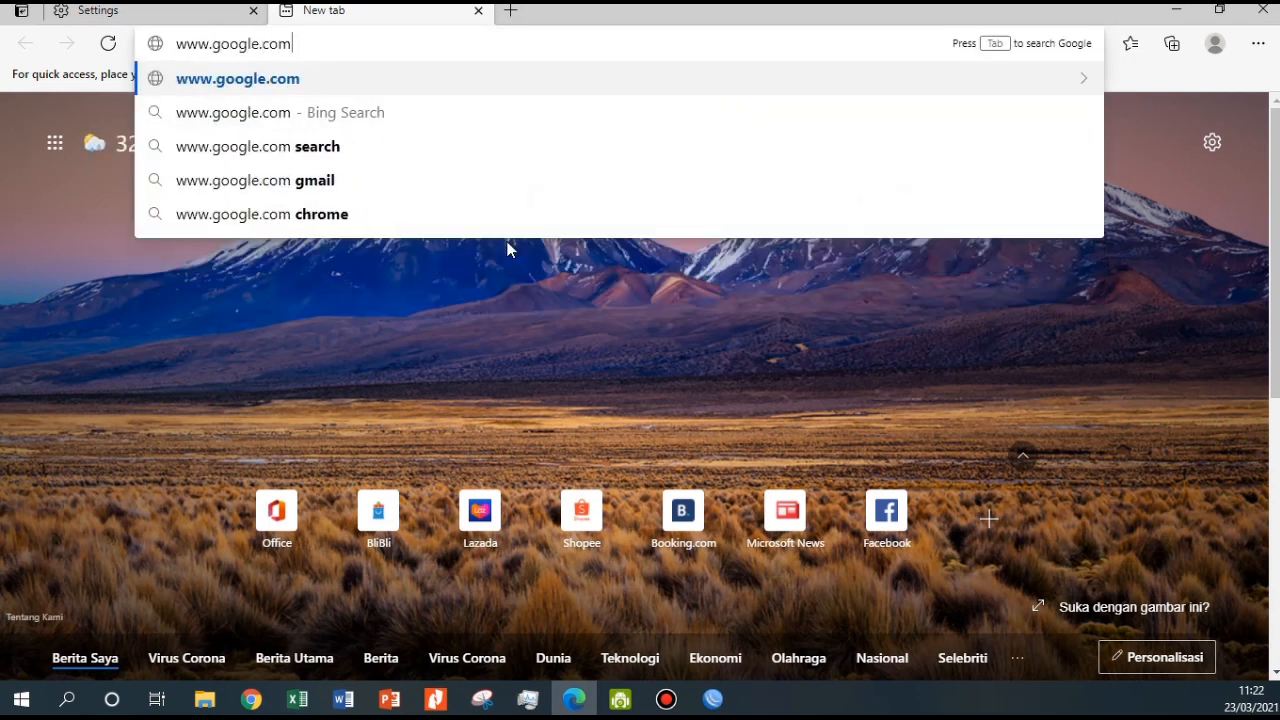
key(Return)
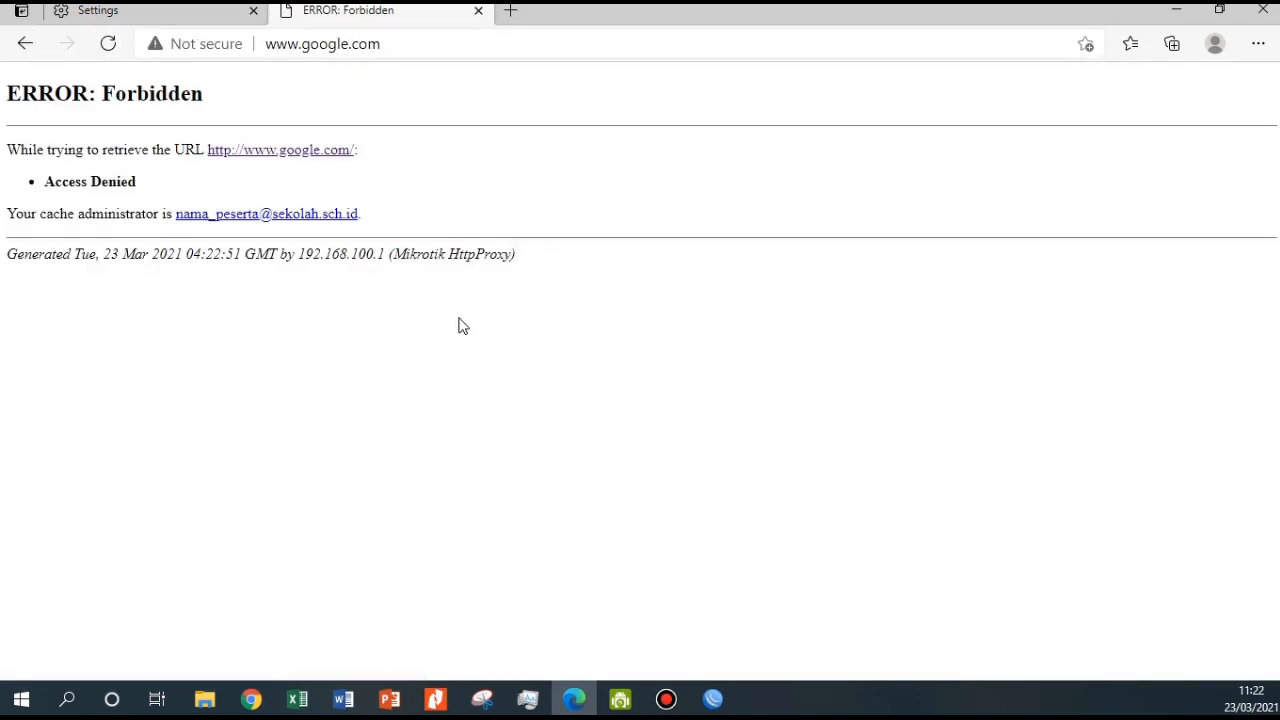
click(712, 699)
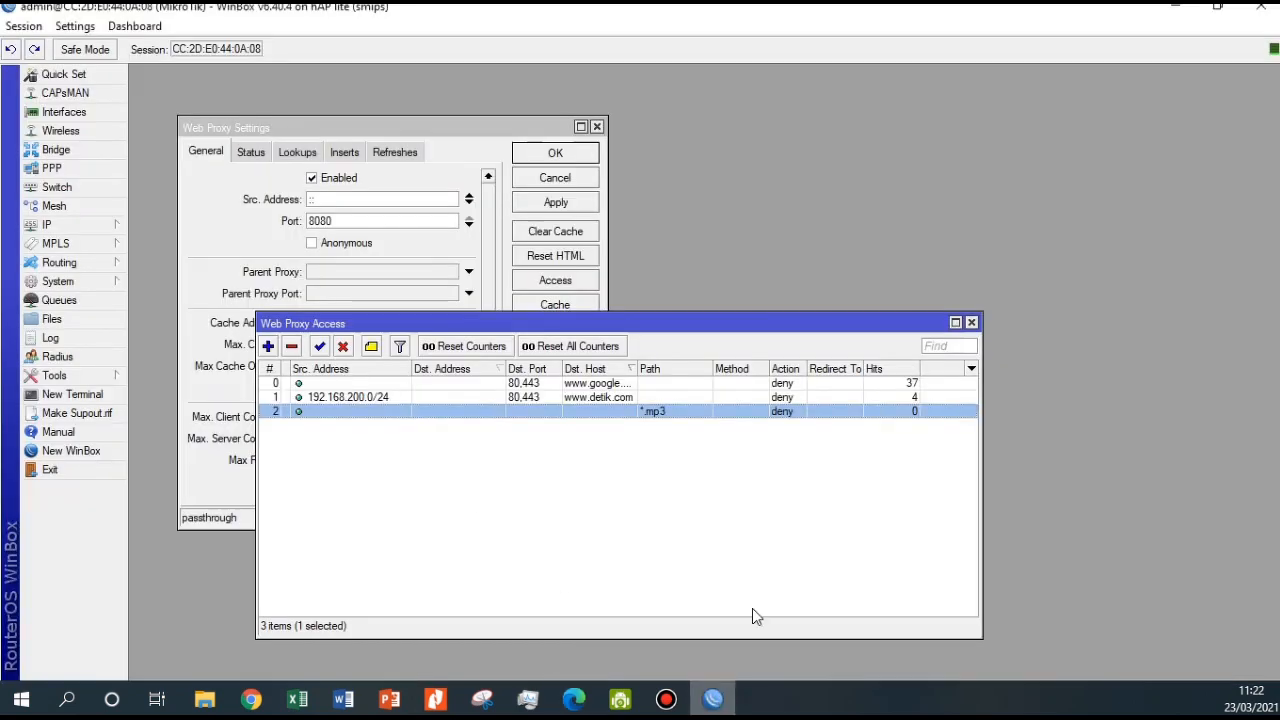
click(507, 386)
click(343, 346)
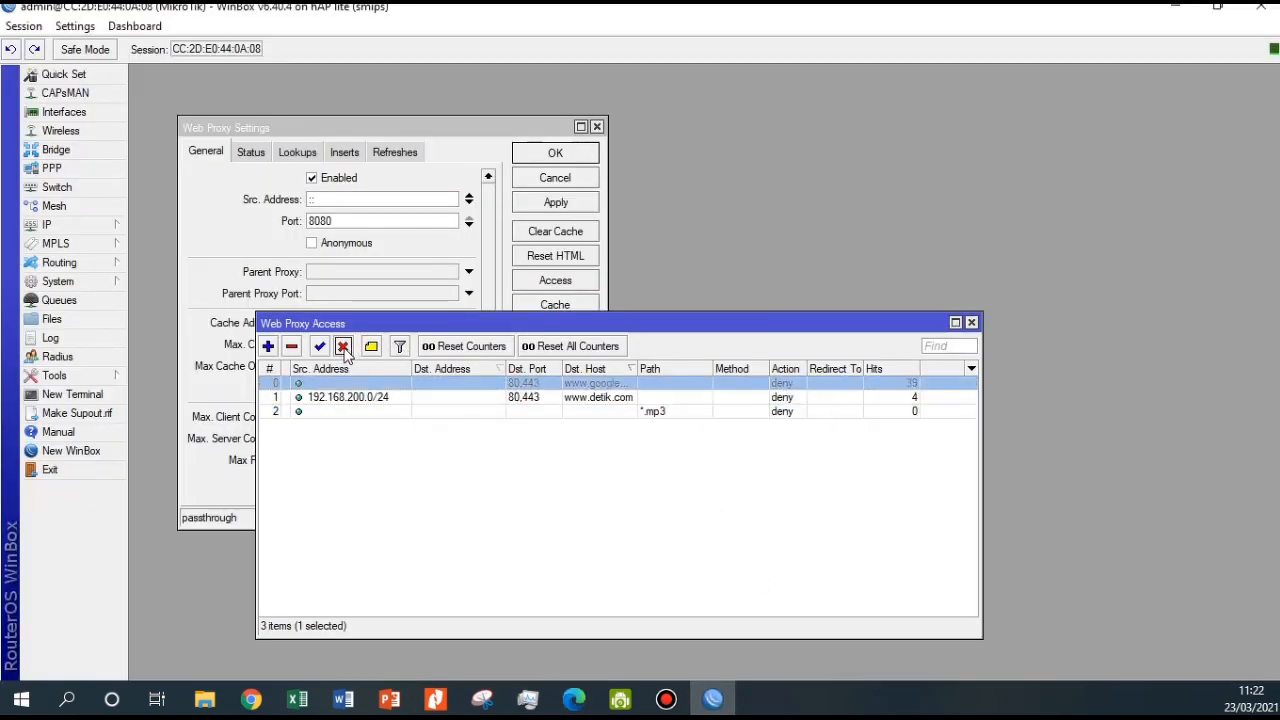
click(574, 699)
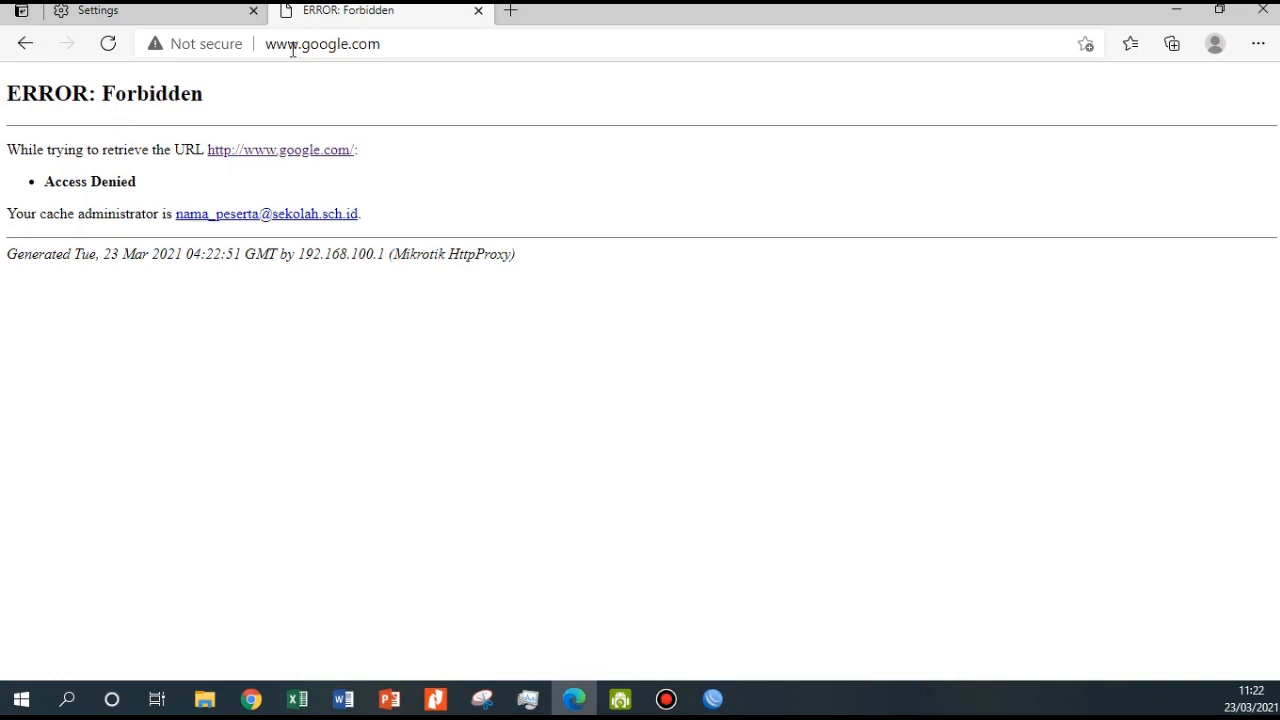
click(105, 45)
click(430, 270)
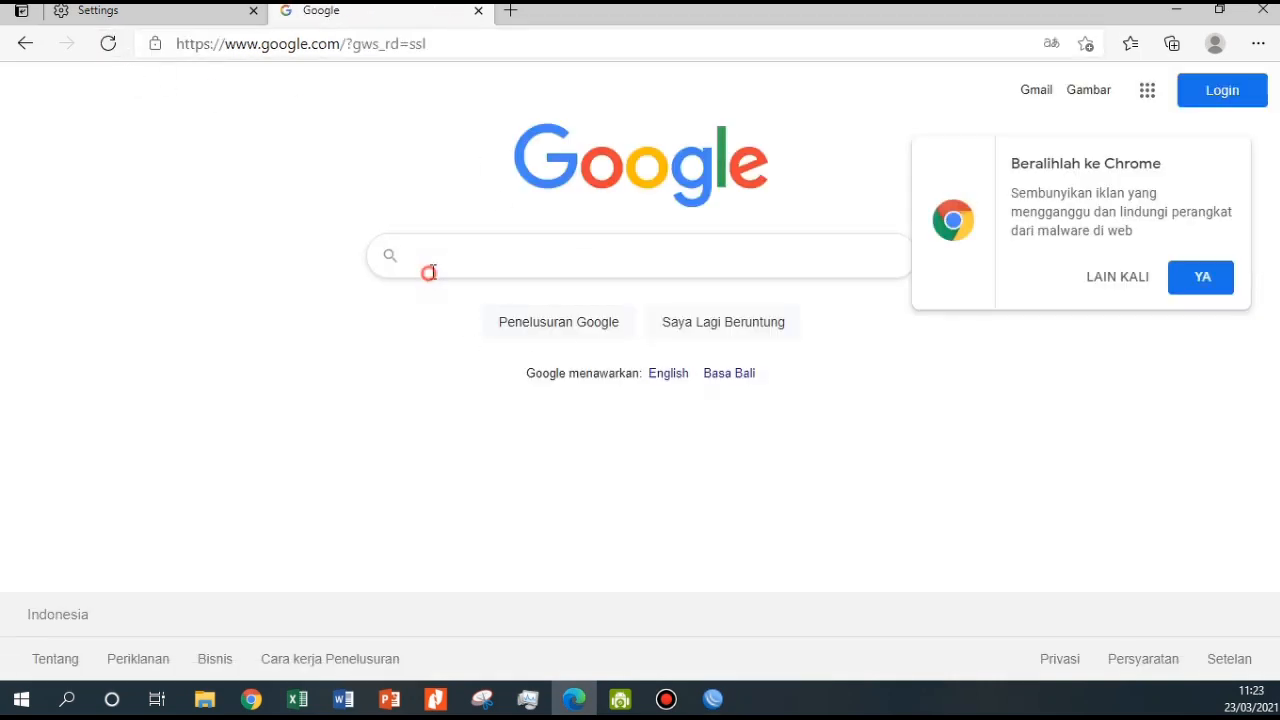
text(indes)
key(BackSpace)
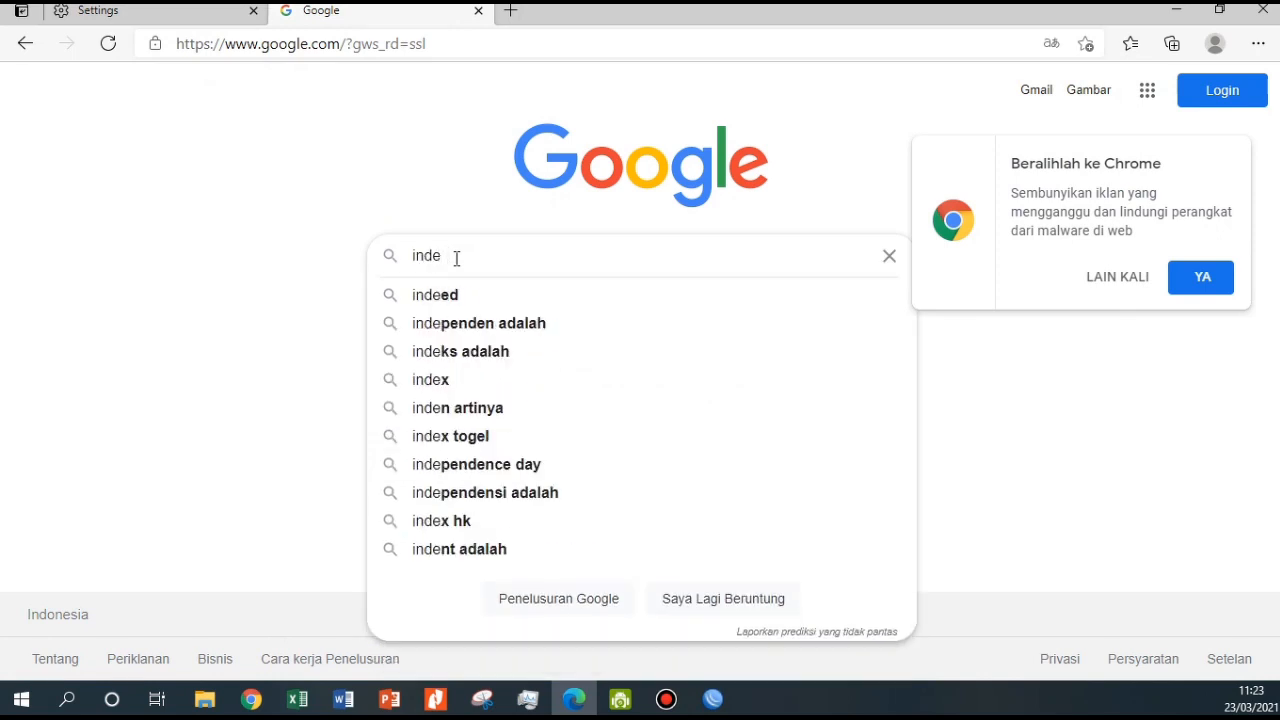
text(x mp3)
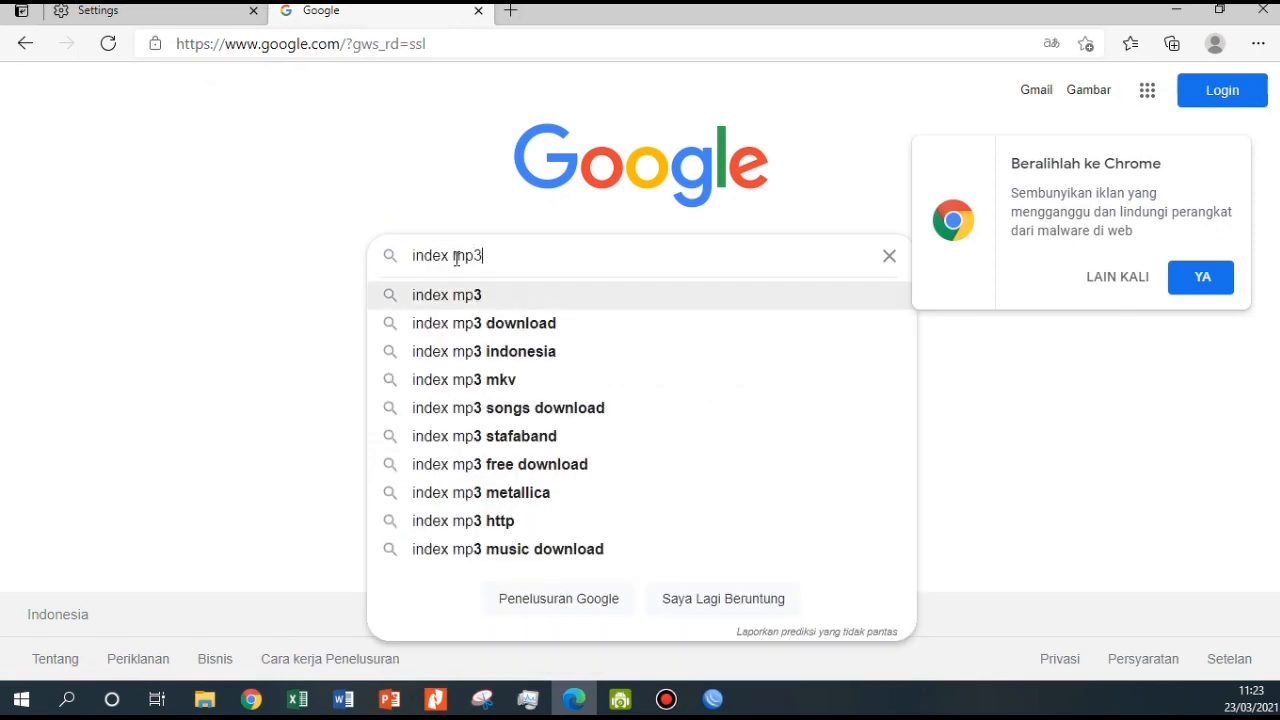
key(Return)
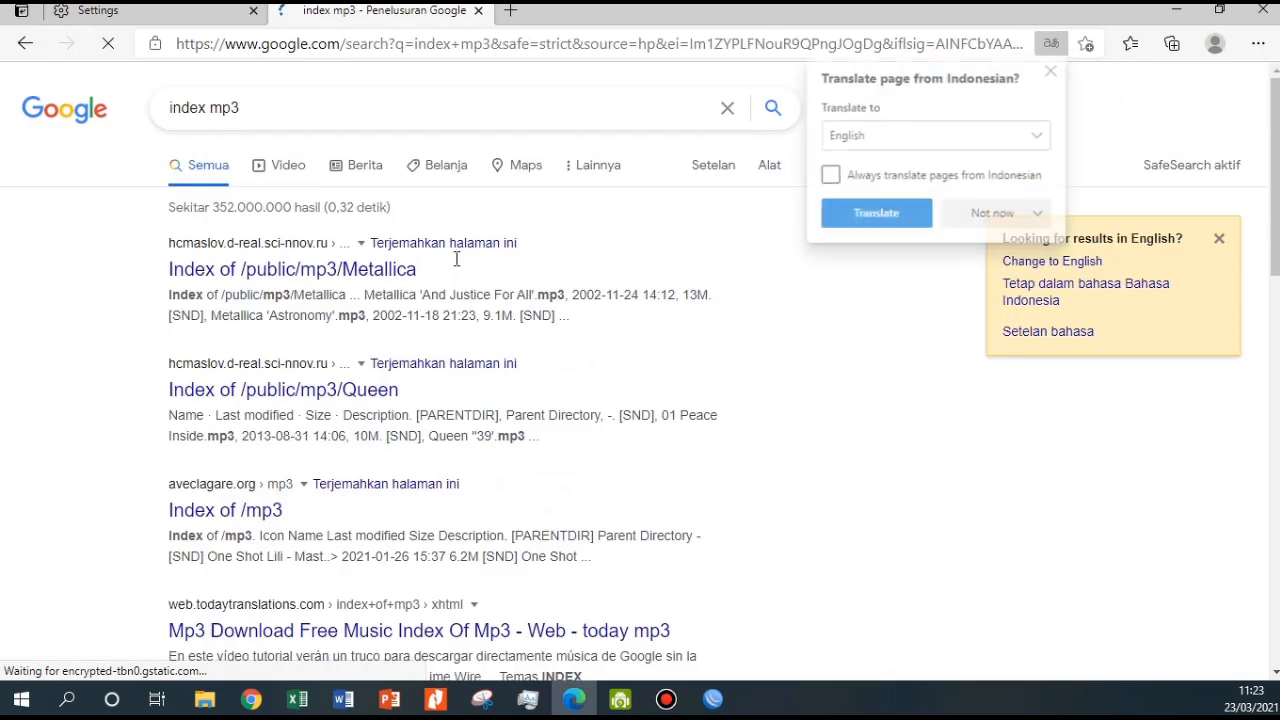
Open the Index of /public/mp3/Metallica result in a new tab and test the block with the "Ain't My Bitch" .mp3 file
middle_click(410, 283)
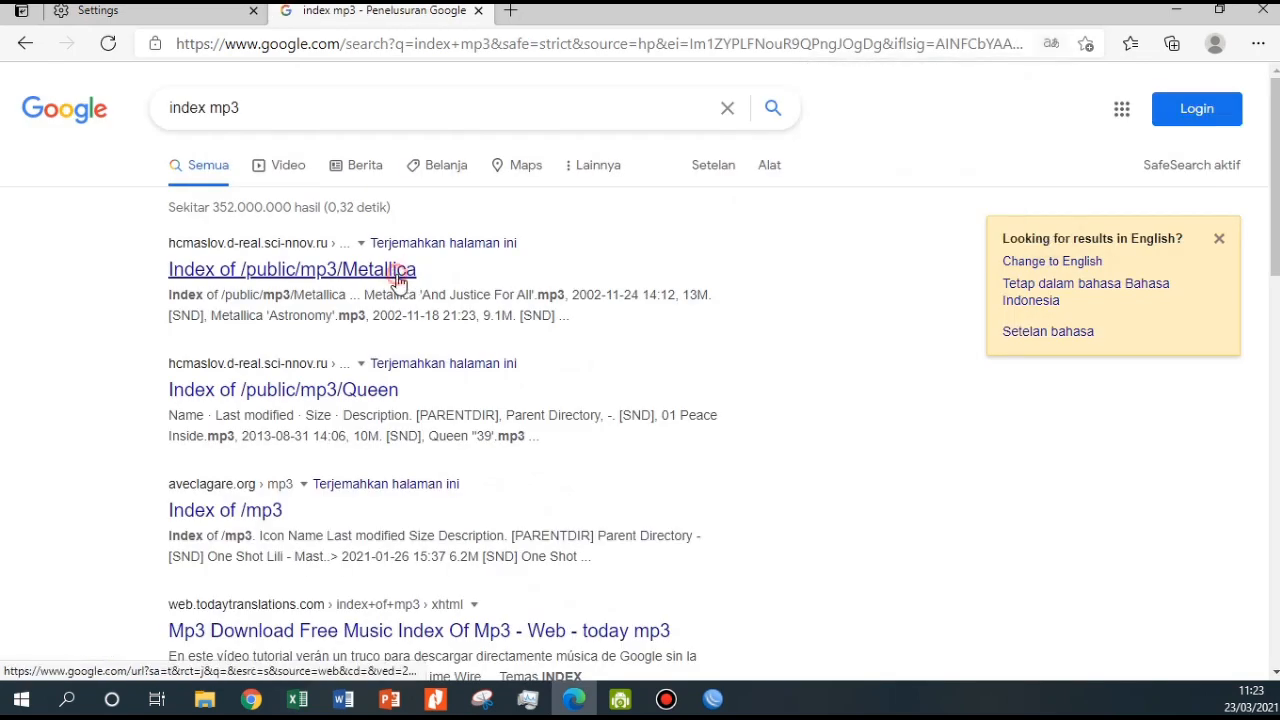
scroll(294, 606, down, 1)
click(563, 18)
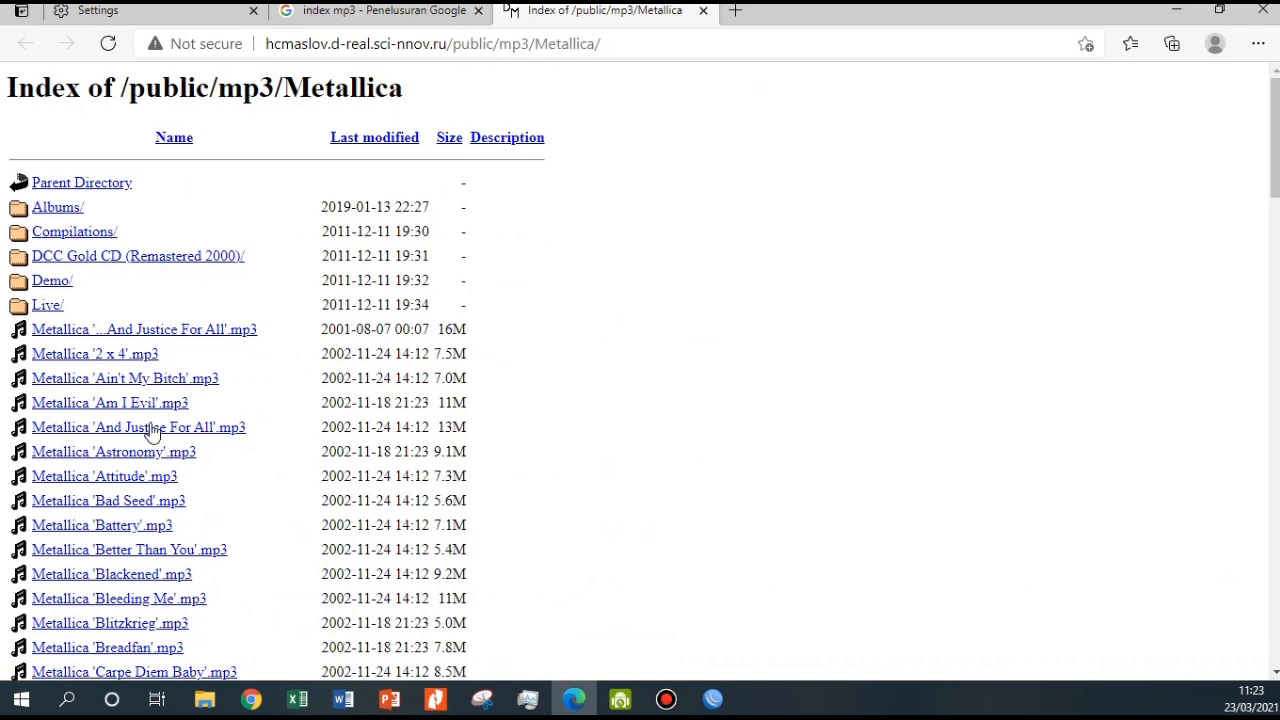
click(120, 388)
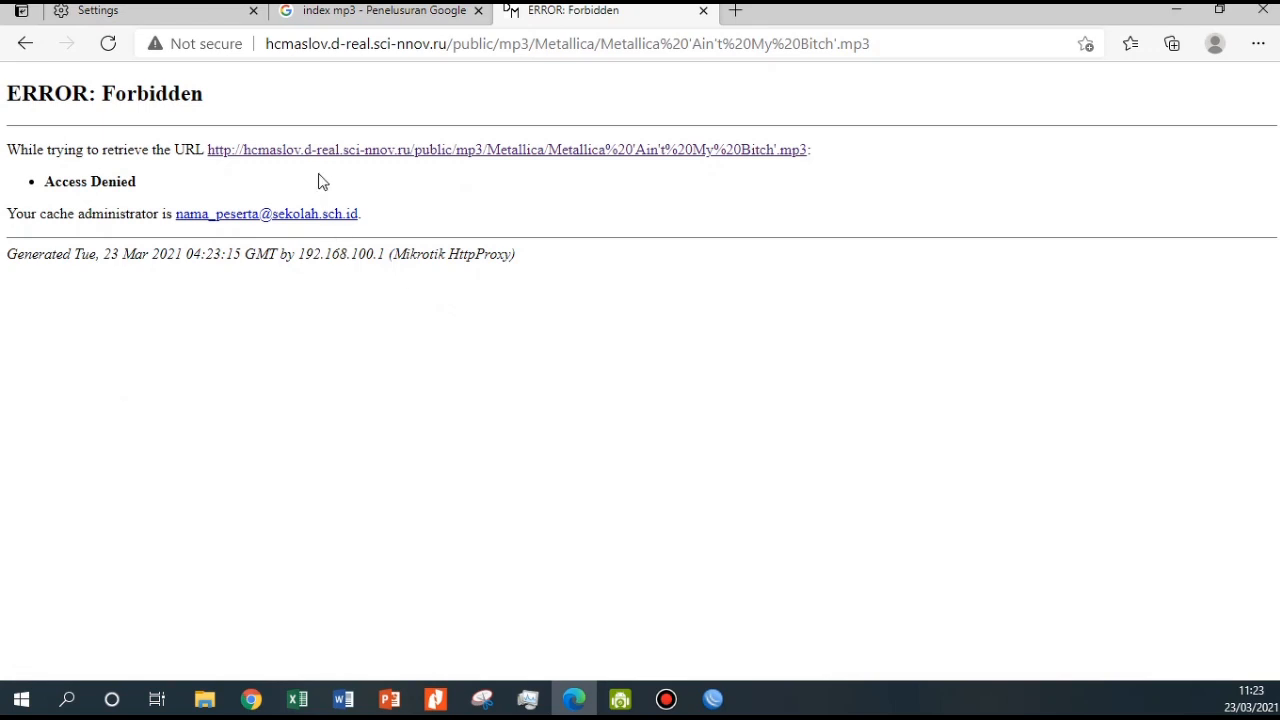
mouse_move(697, 702)
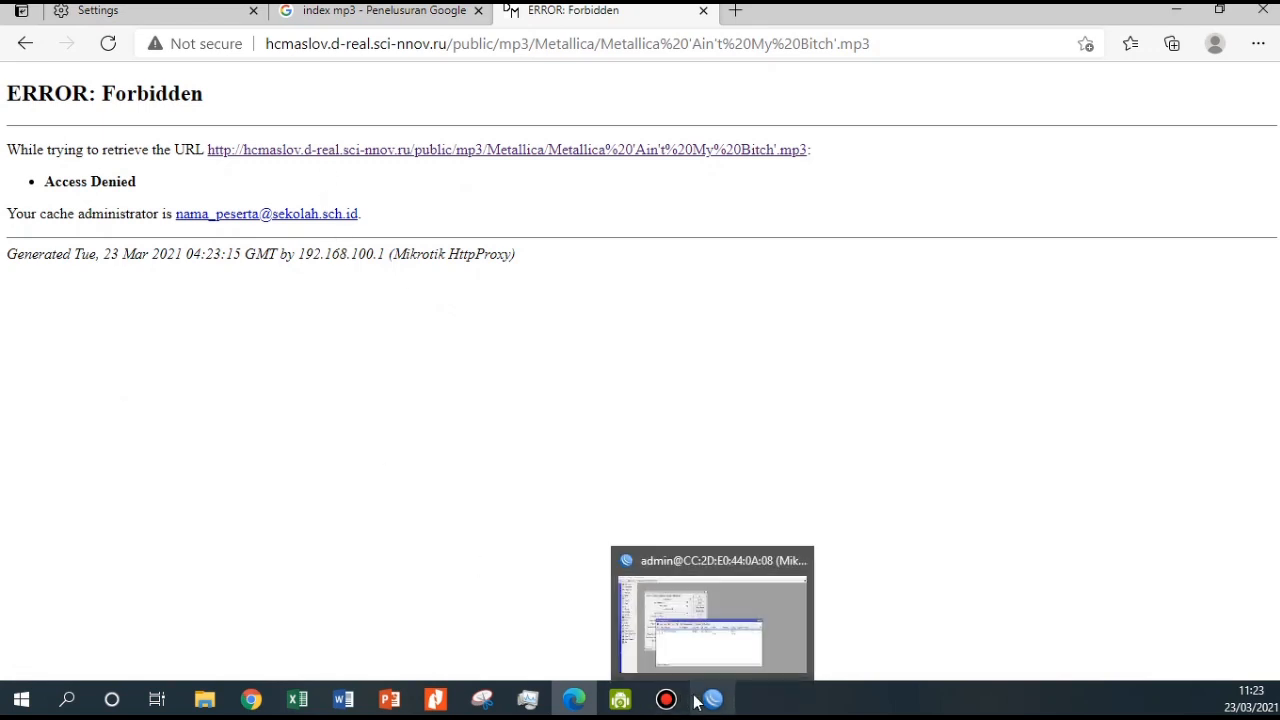
Switch to WinBox and check the hit counter of the *.mp3 web proxy access rule
click(708, 700)
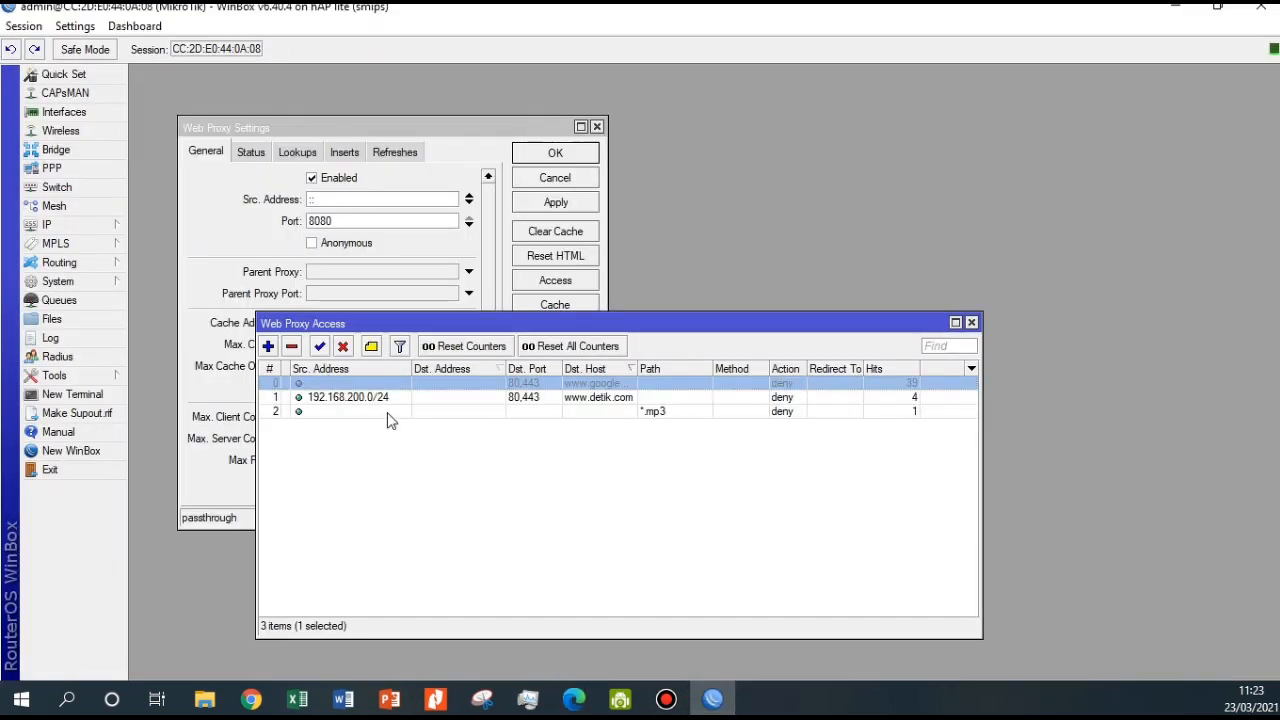
click(913, 412)
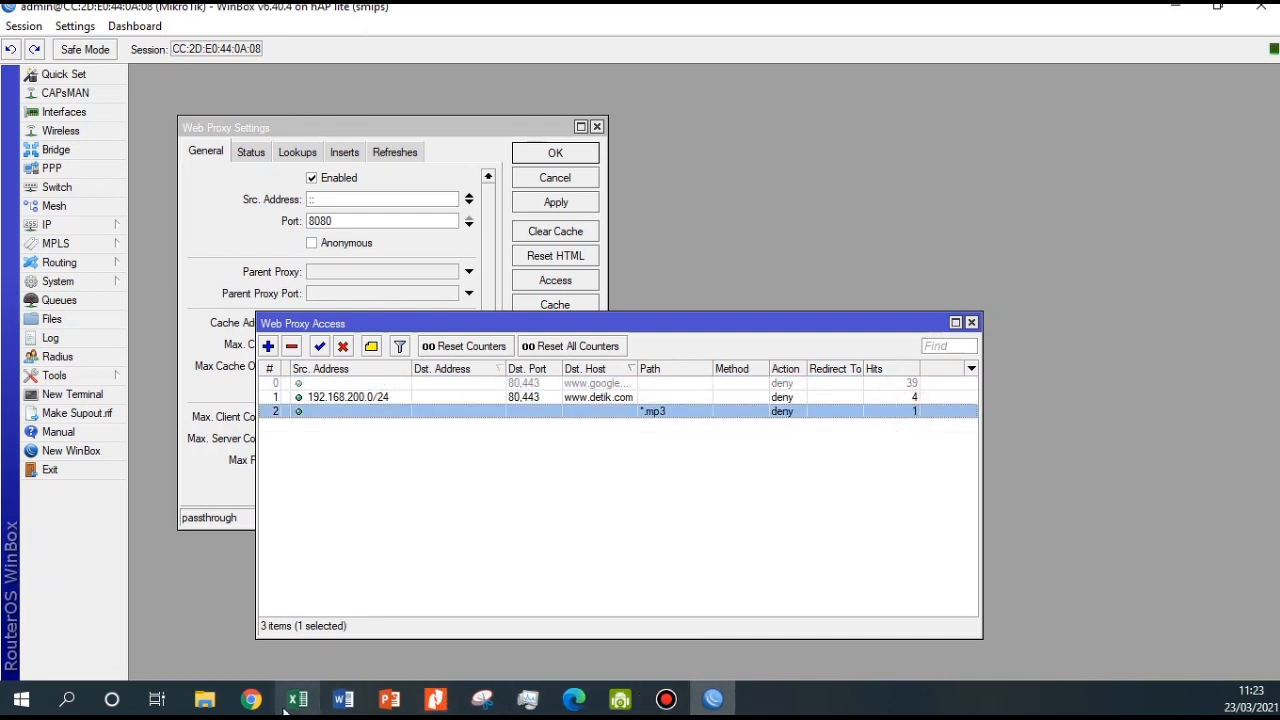
Switch to Edge, go back to the Metallica index and test the block with "01 - The Unforgiven.mp3" in Compilations/1998 - Best Ballads
click(574, 700)
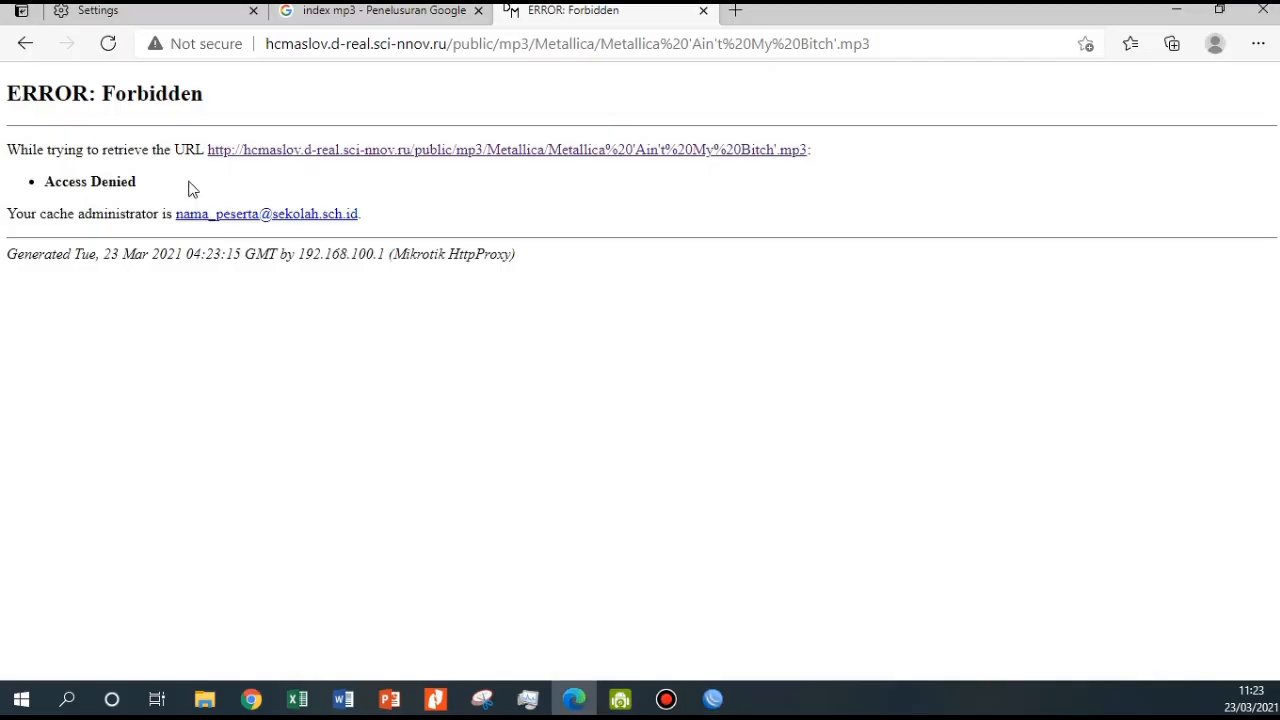
click(25, 43)
scroll(145, 490, down, 5)
scroll(143, 323, up, 5)
click(40, 234)
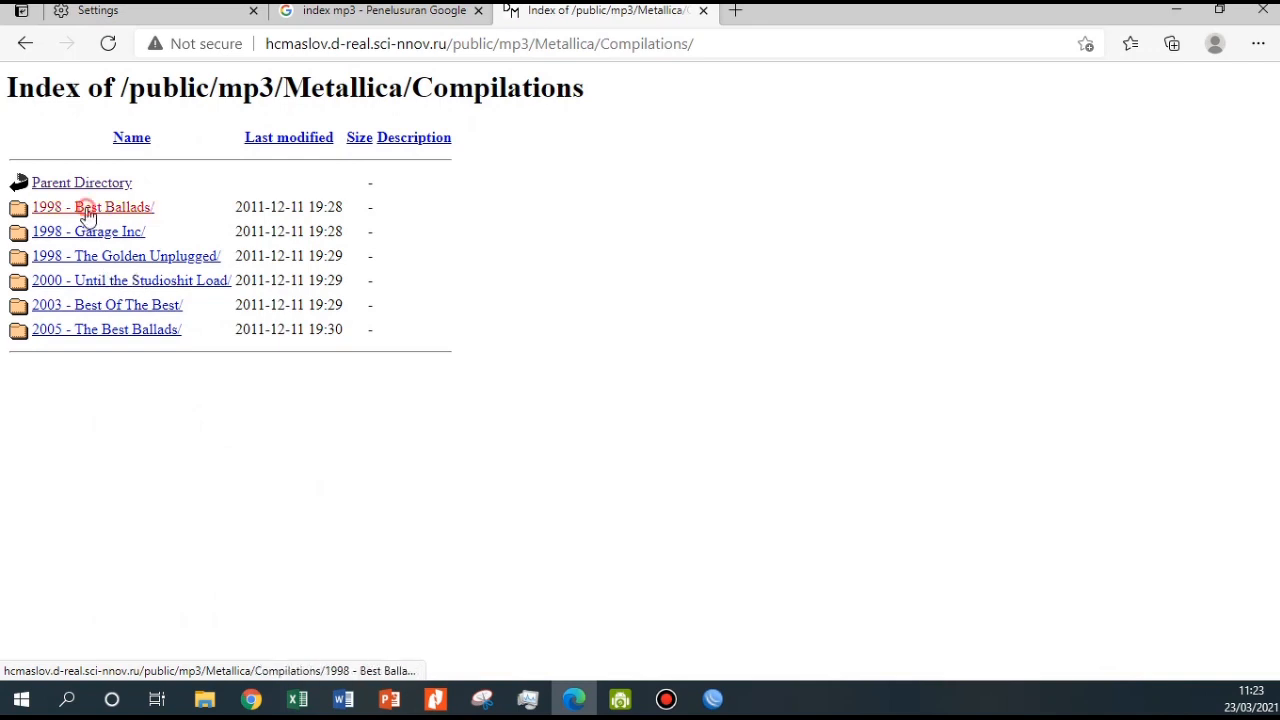
click(86, 207)
click(94, 207)
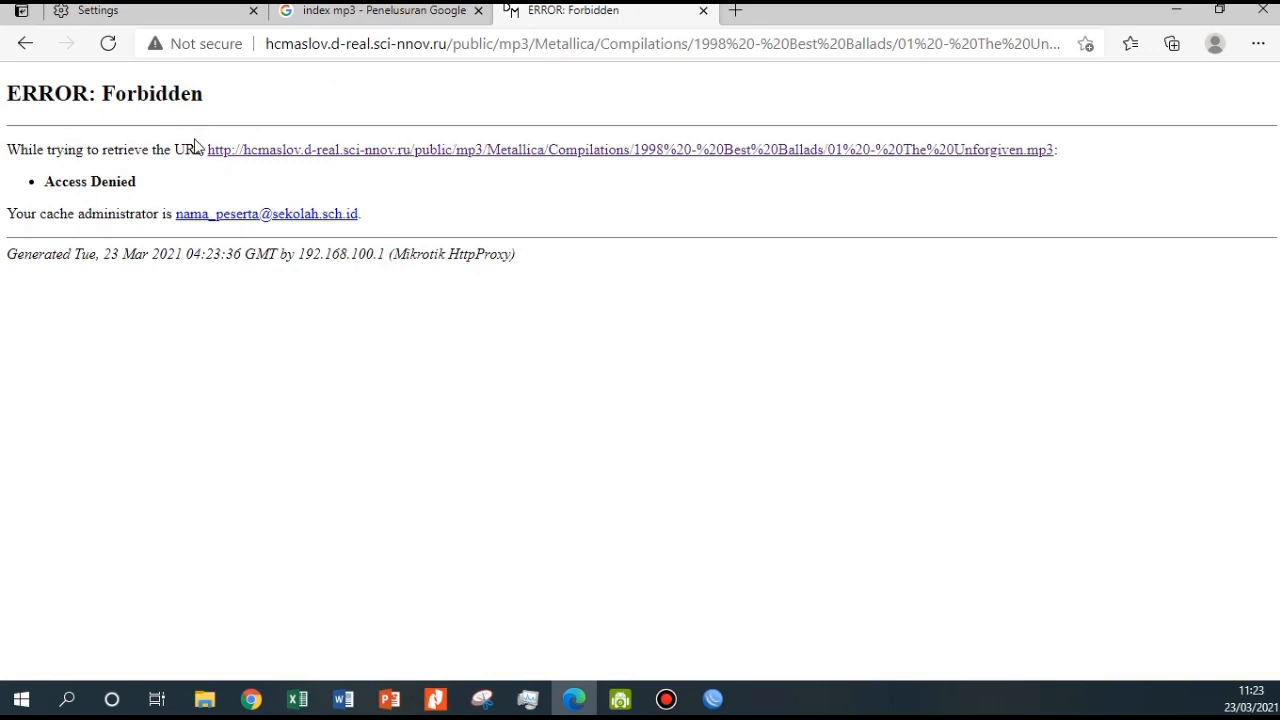
Switch to WinBox and recheck the *.mp3 access rule's hits after the second file test
click(712, 698)
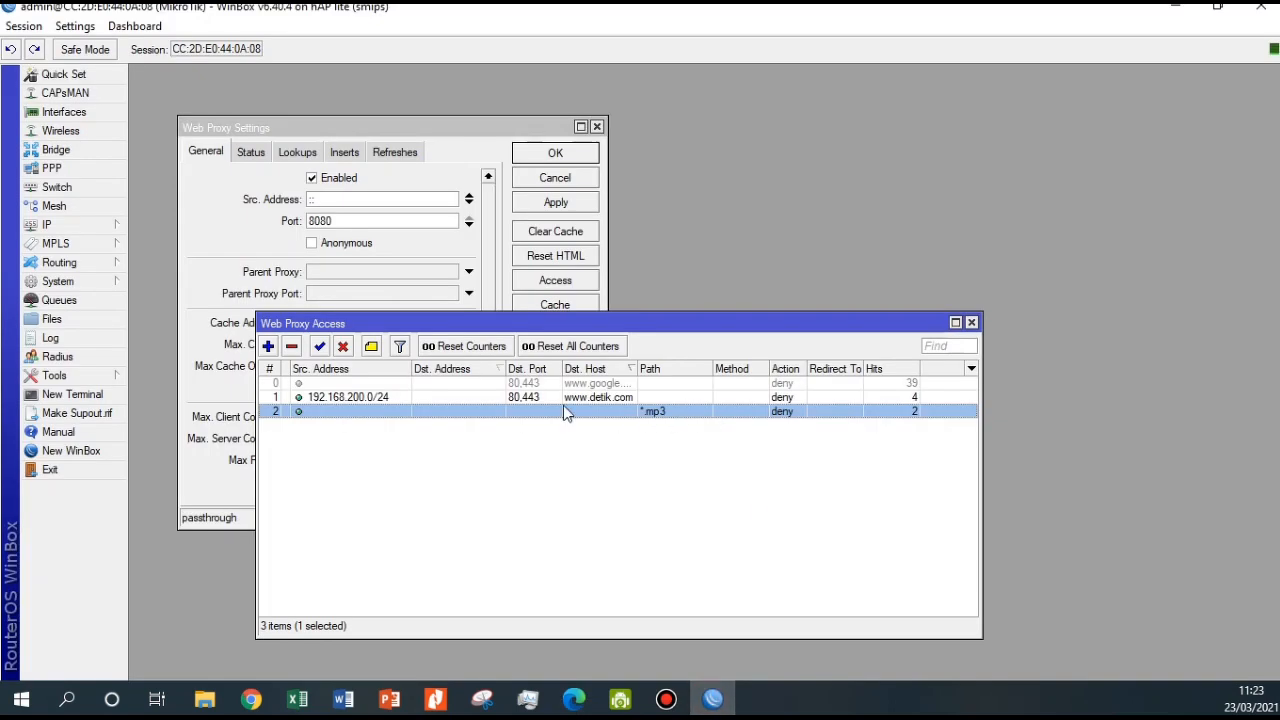
click(391, 491)
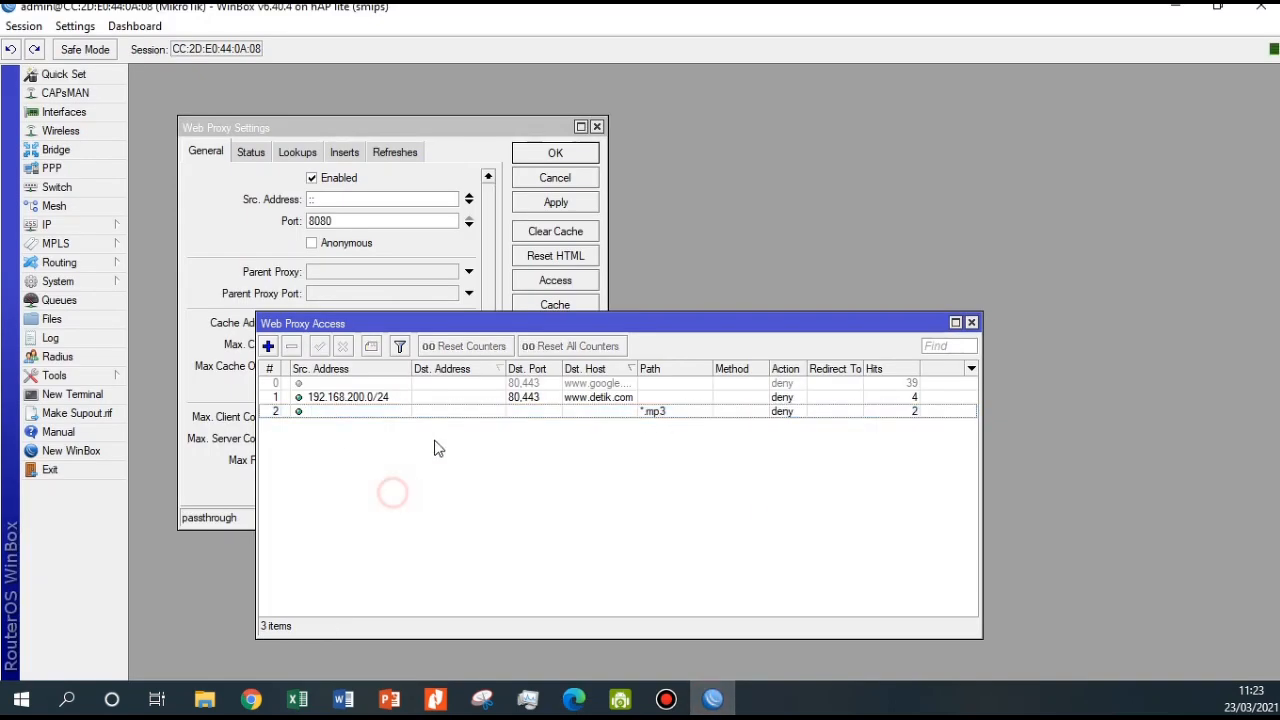
click(608, 411)
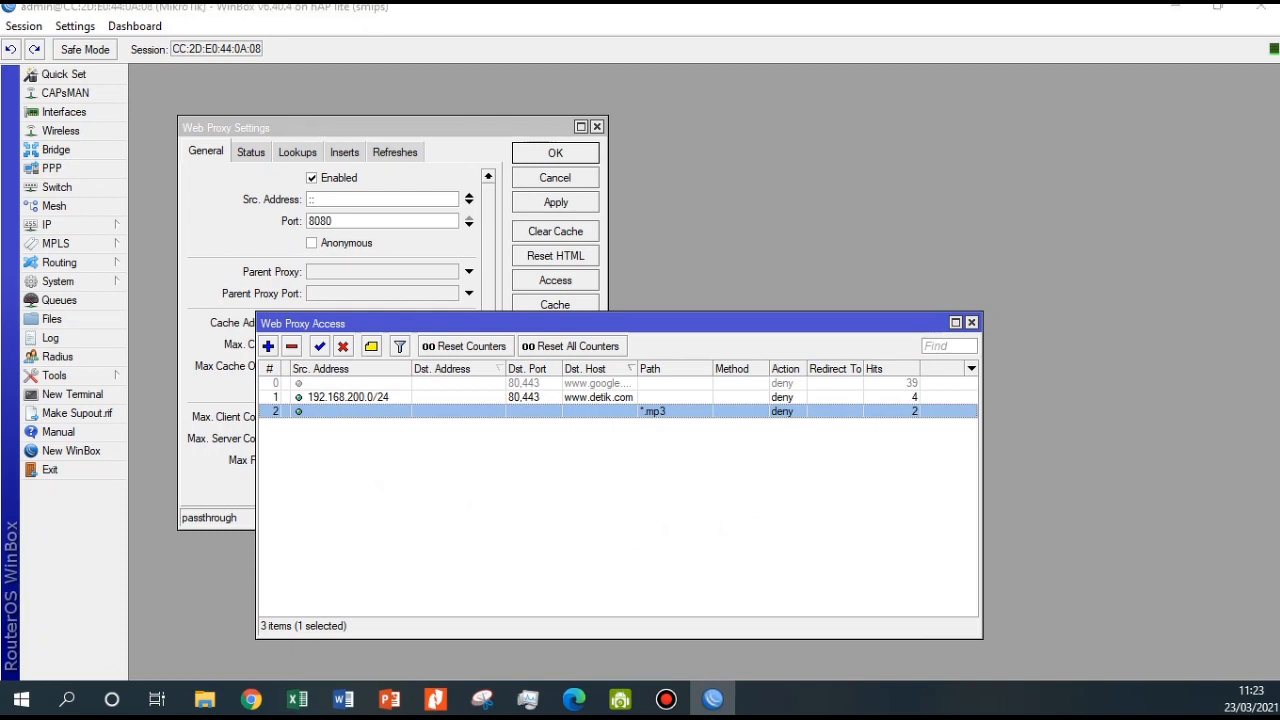
Add a web proxy access rule with path *.mkv and action deny
click(268, 346)
drag(573, 285, 438, 485)
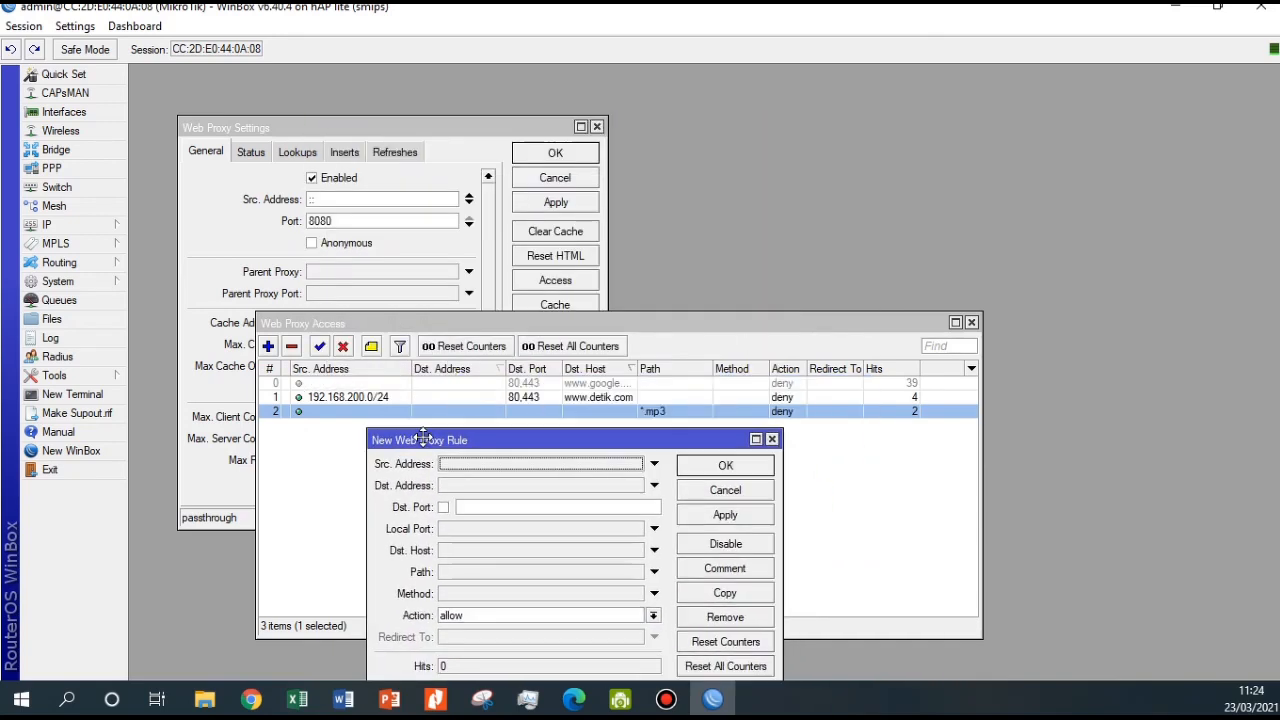
click(452, 571)
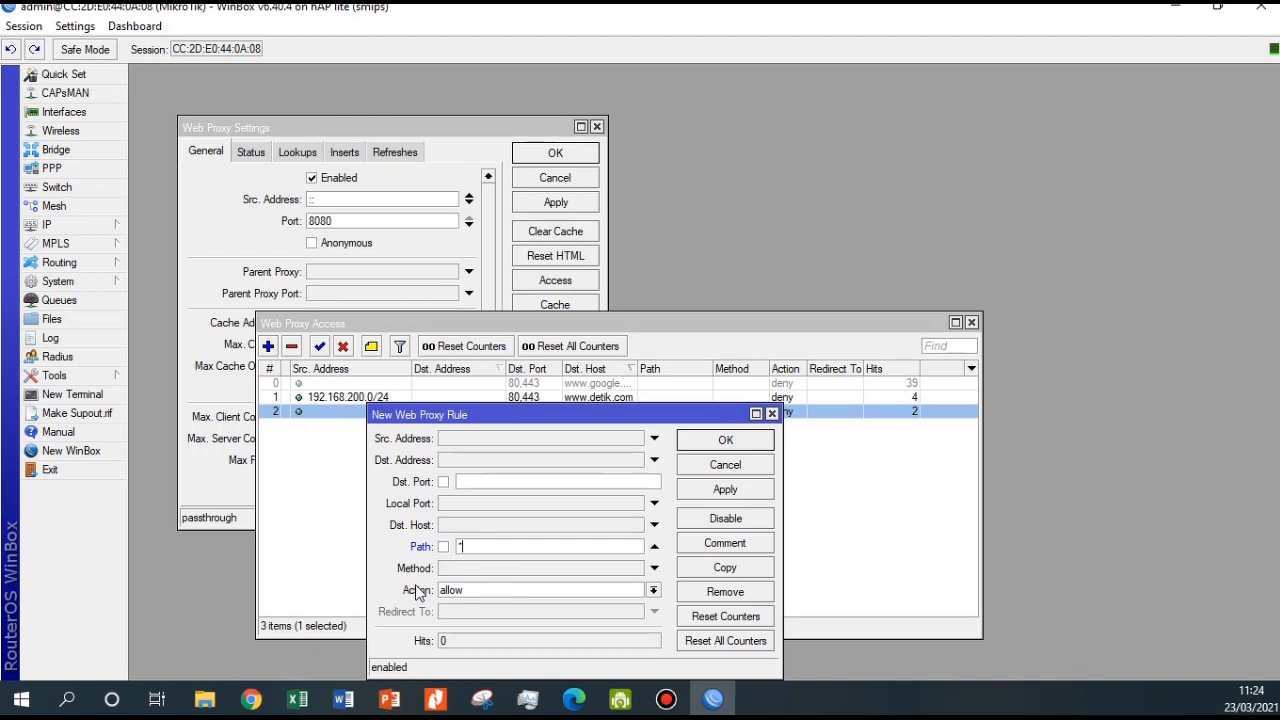
text(*.mkv)
click(518, 593)
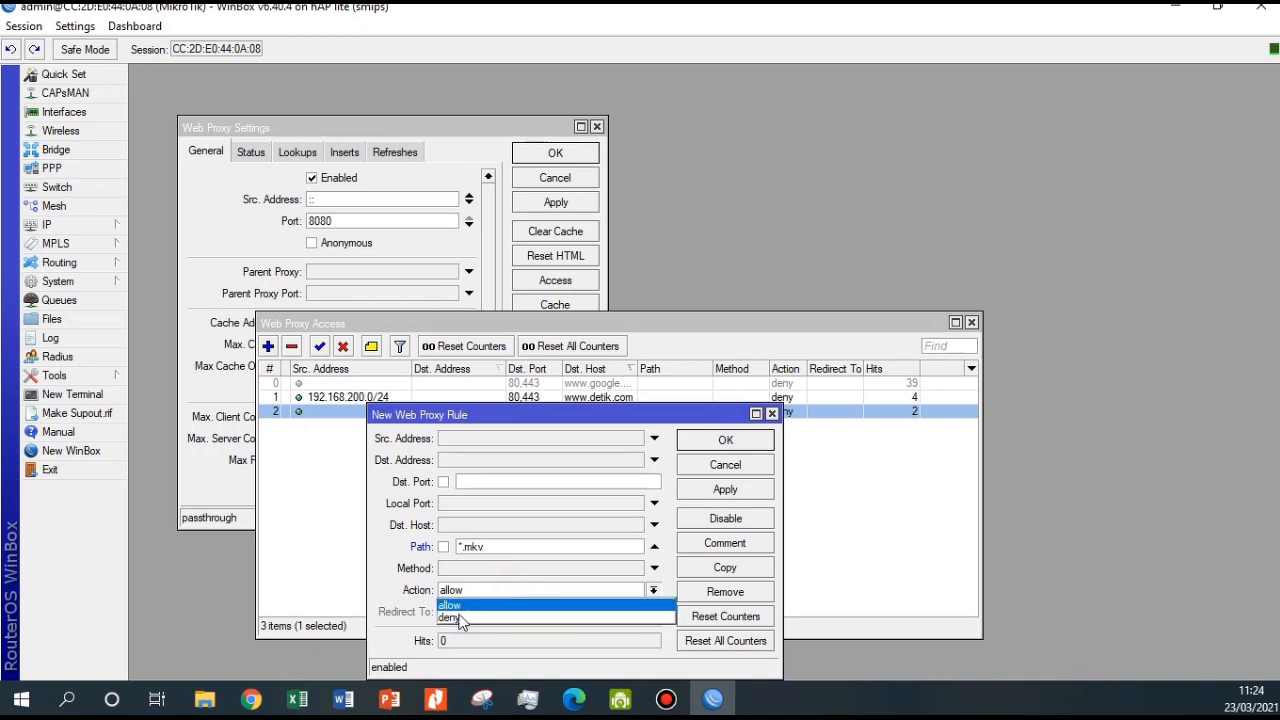
click(461, 618)
click(726, 440)
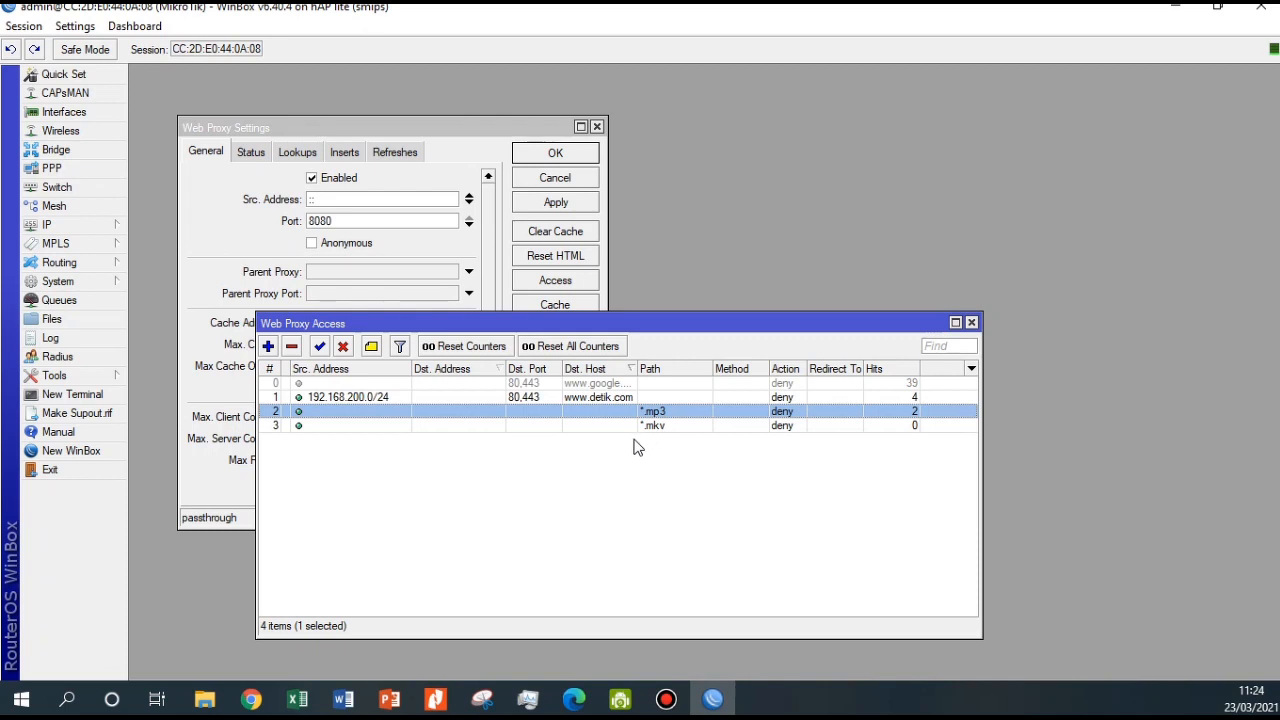
Switch to Edge, close the blocked .mp3 tab and search Google for "index mkv"
click(573, 698)
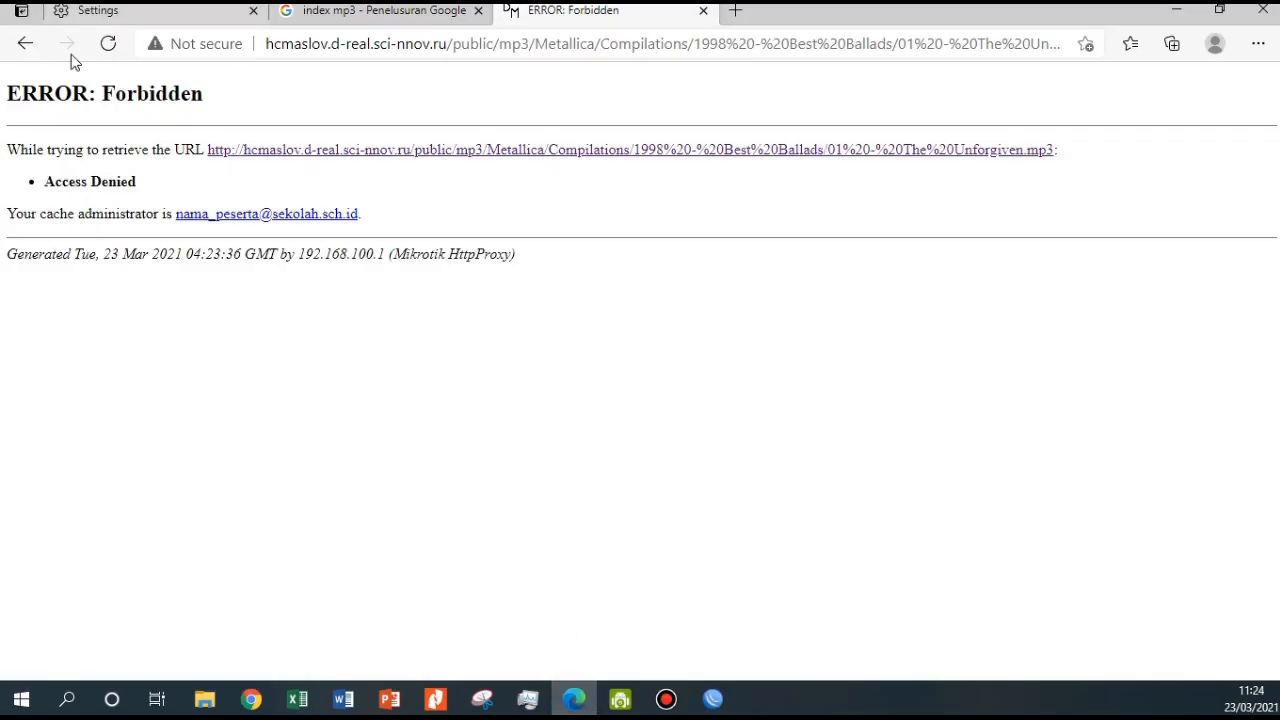
click(703, 10)
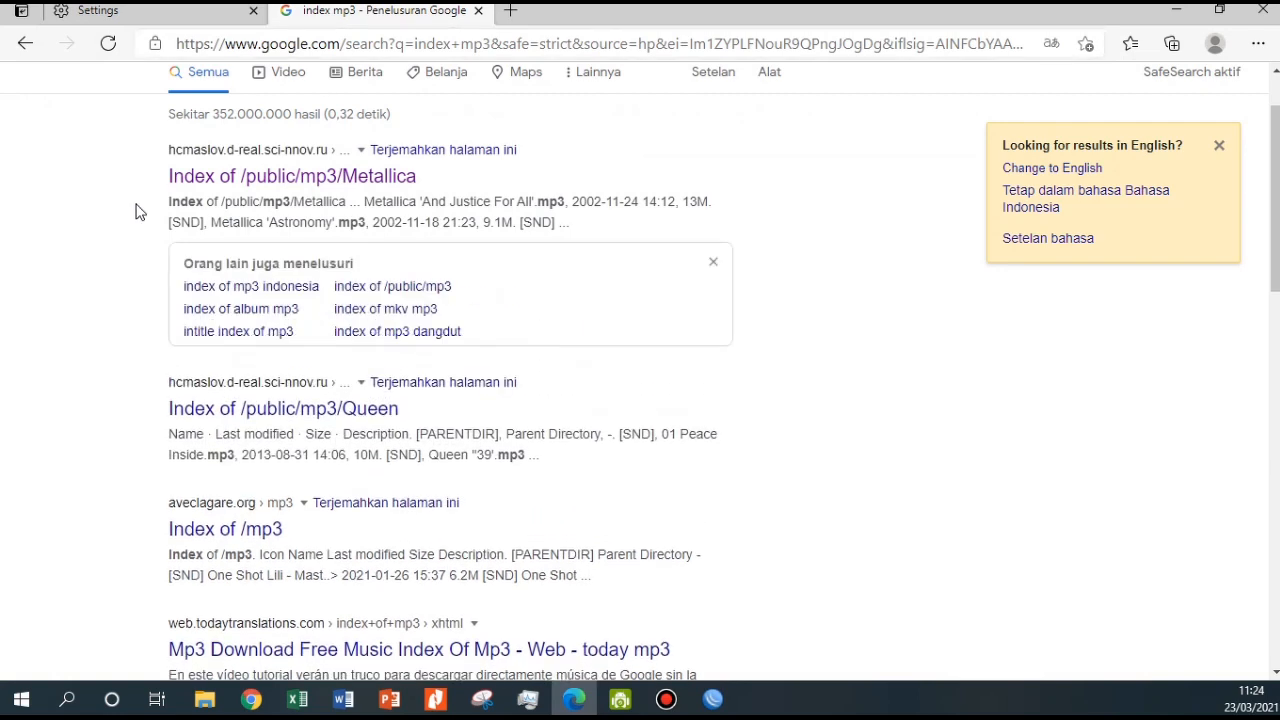
scroll(292, 128, up, 1)
drag(218, 108, 284, 110)
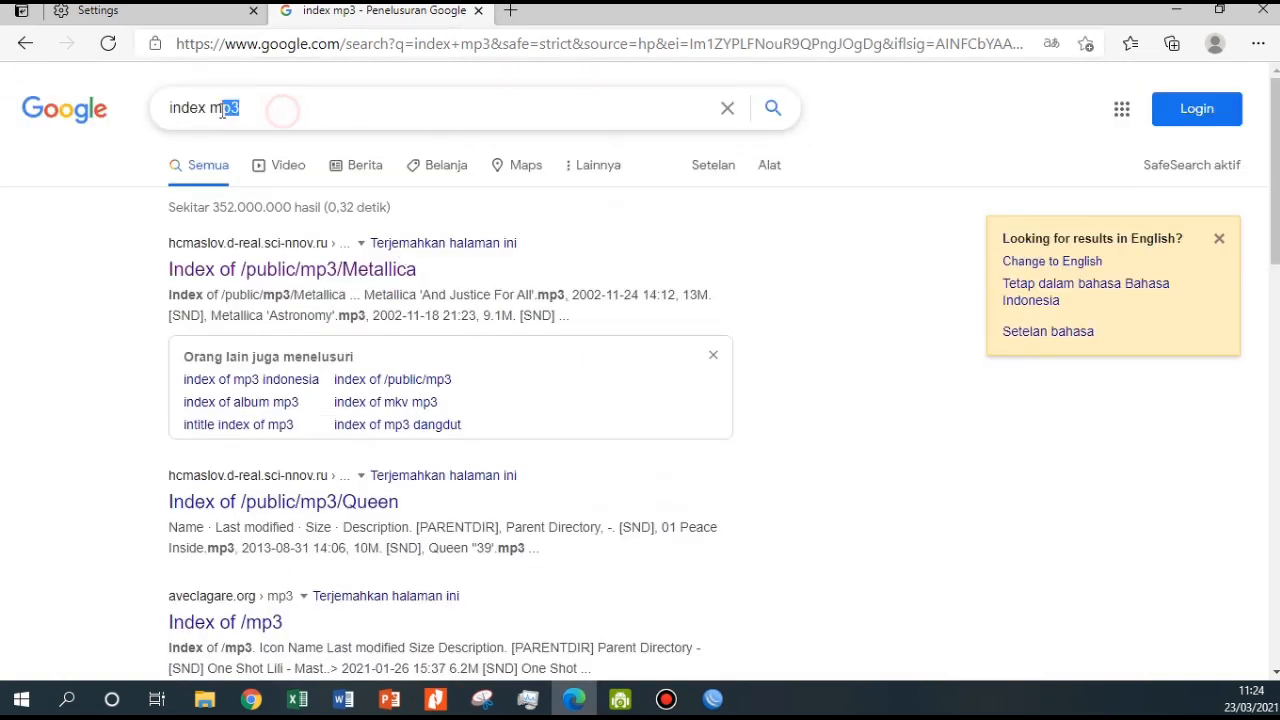
text(kv)
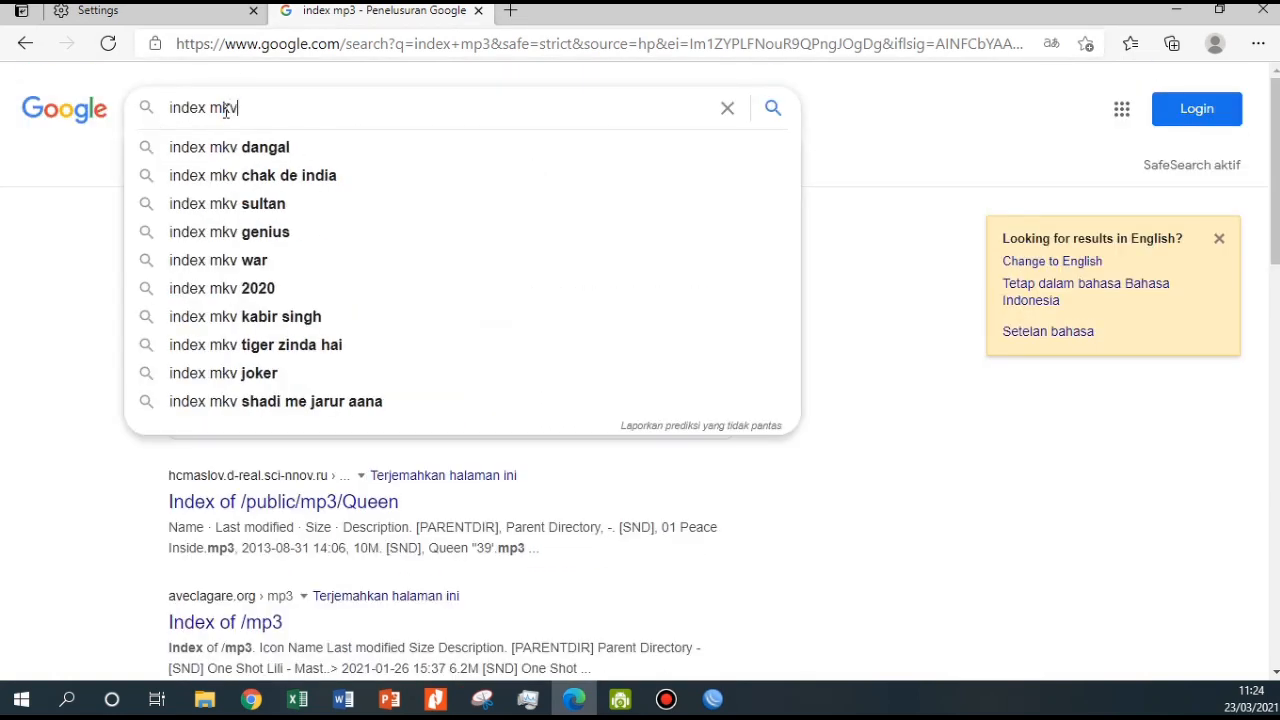
key(Return)
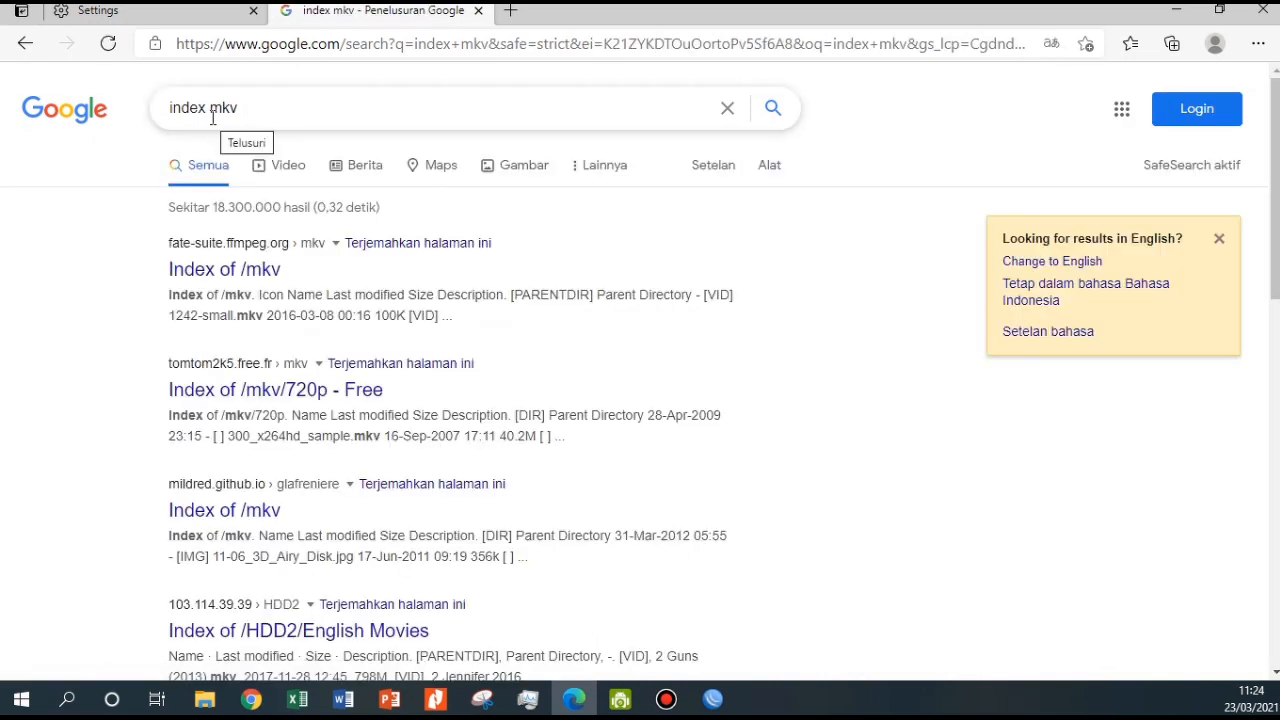
Open the Index of /mkv result on fate-suite.ffmpeg.org and test the block with 1242-small.mkv
click(266, 284)
click(93, 205)
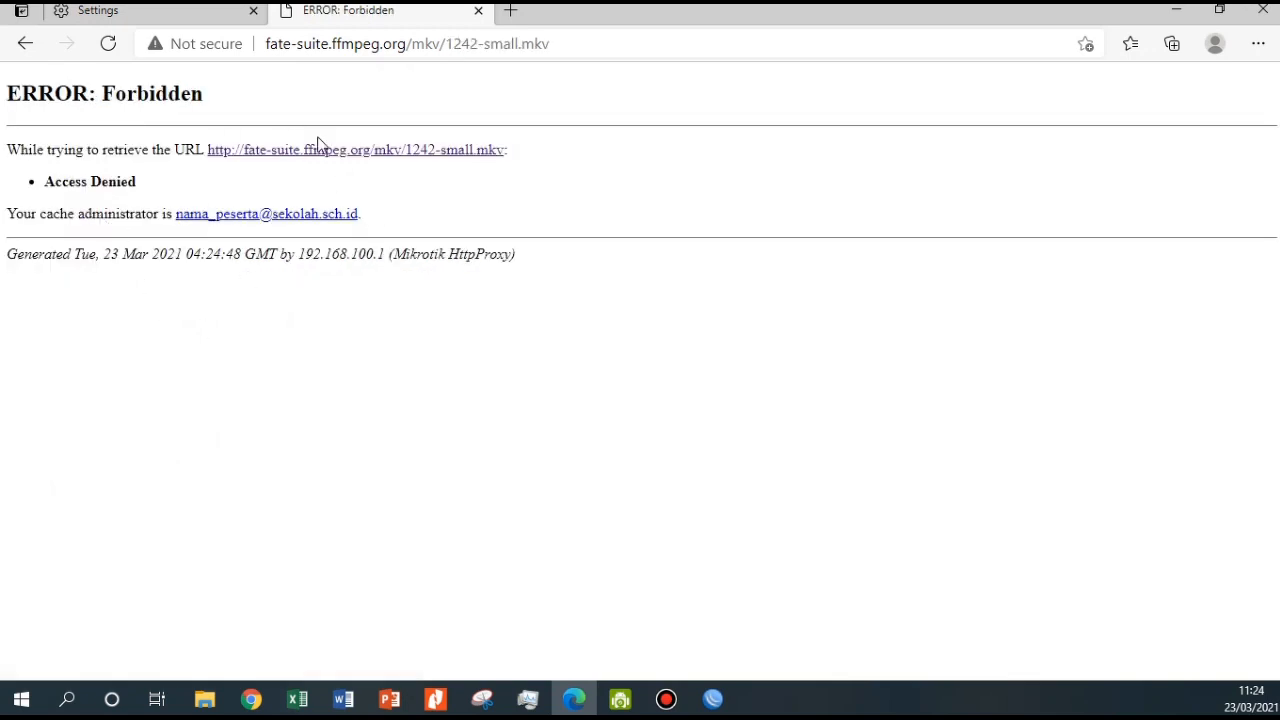
drag(37, 93, 288, 111)
click(284, 100)
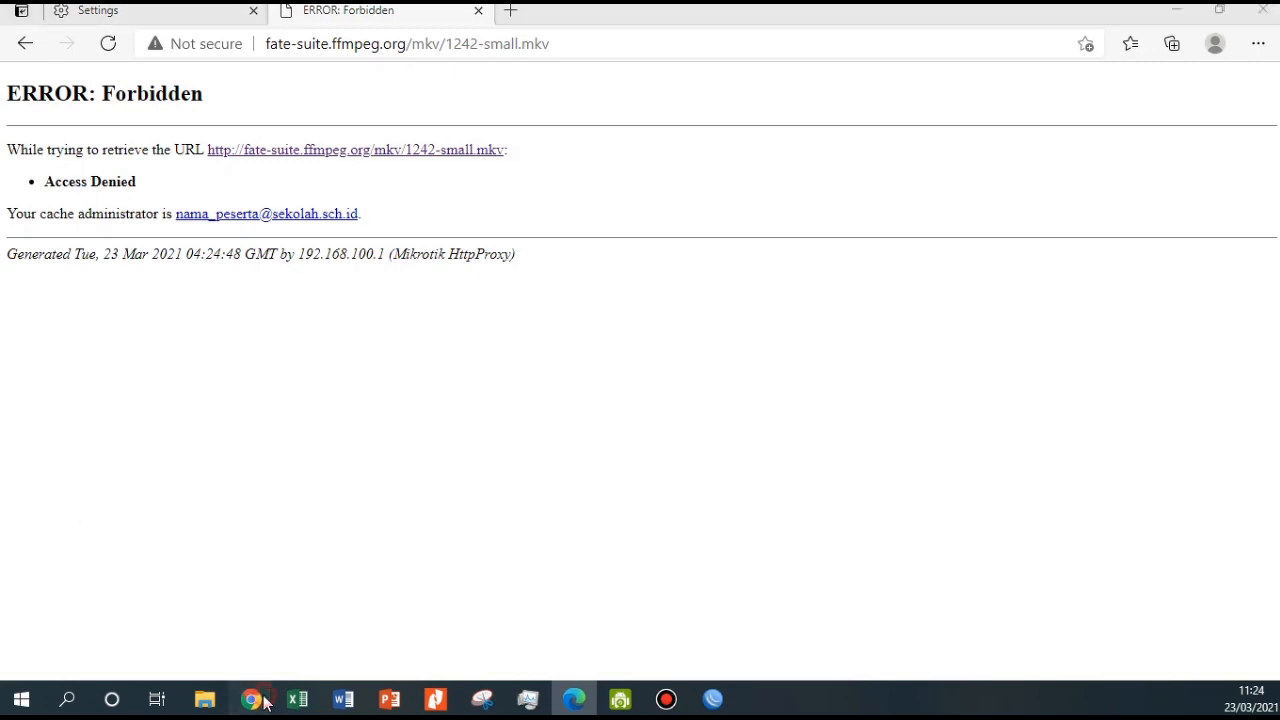
Switch to the Google Docs task list in Chrome and colour item 18, Blocking Content, red
mouse_move(251, 699)
click(340, 624)
drag(489, 360, 656, 360)
click(656, 360)
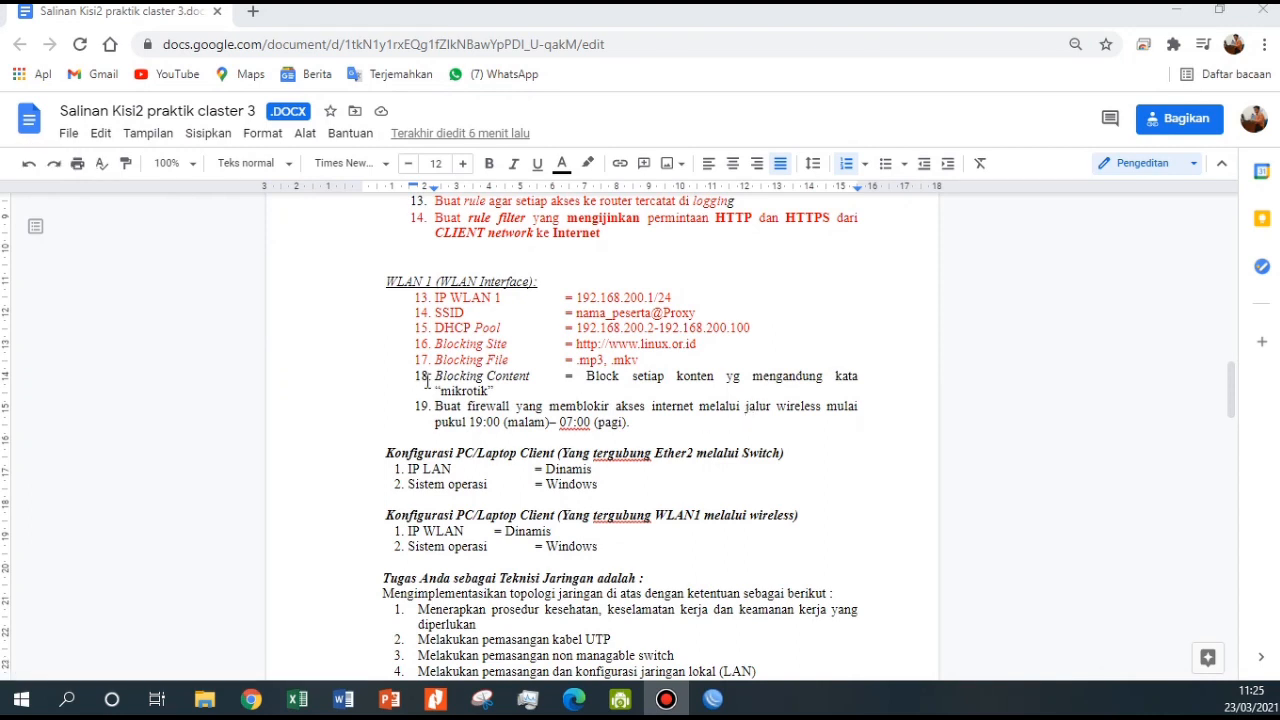
drag(398, 382, 525, 396)
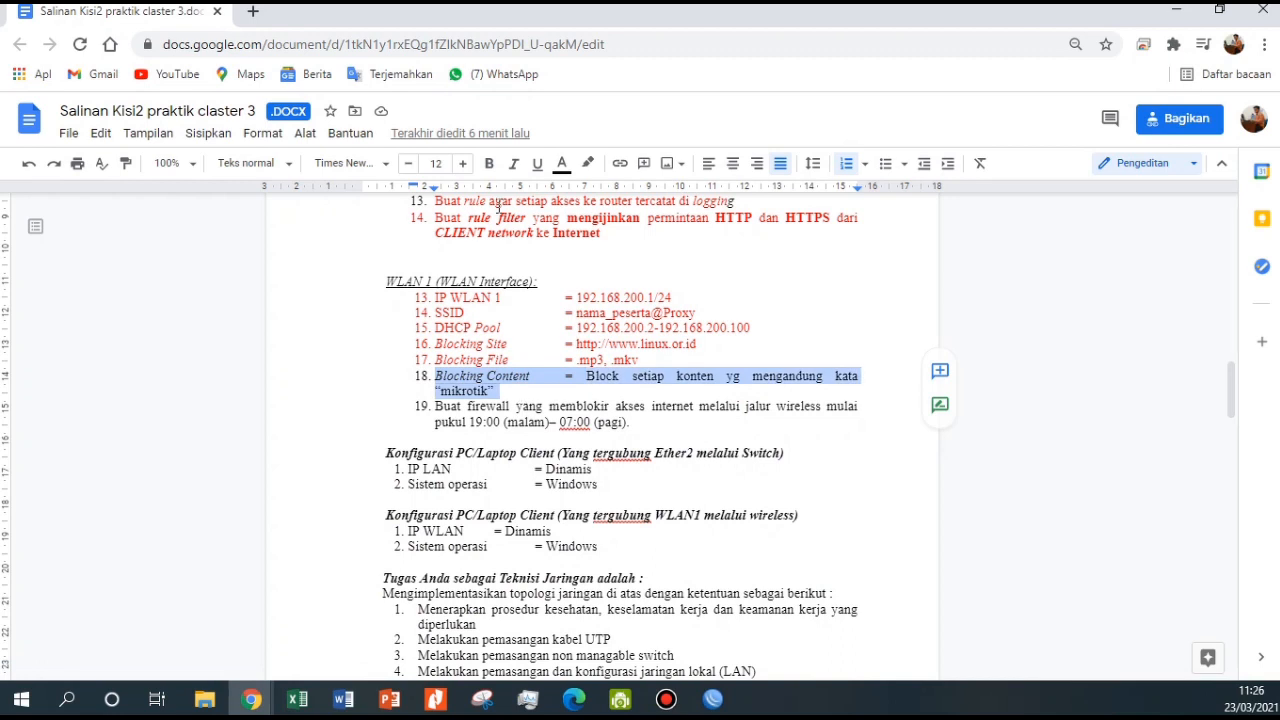
click(564, 168)
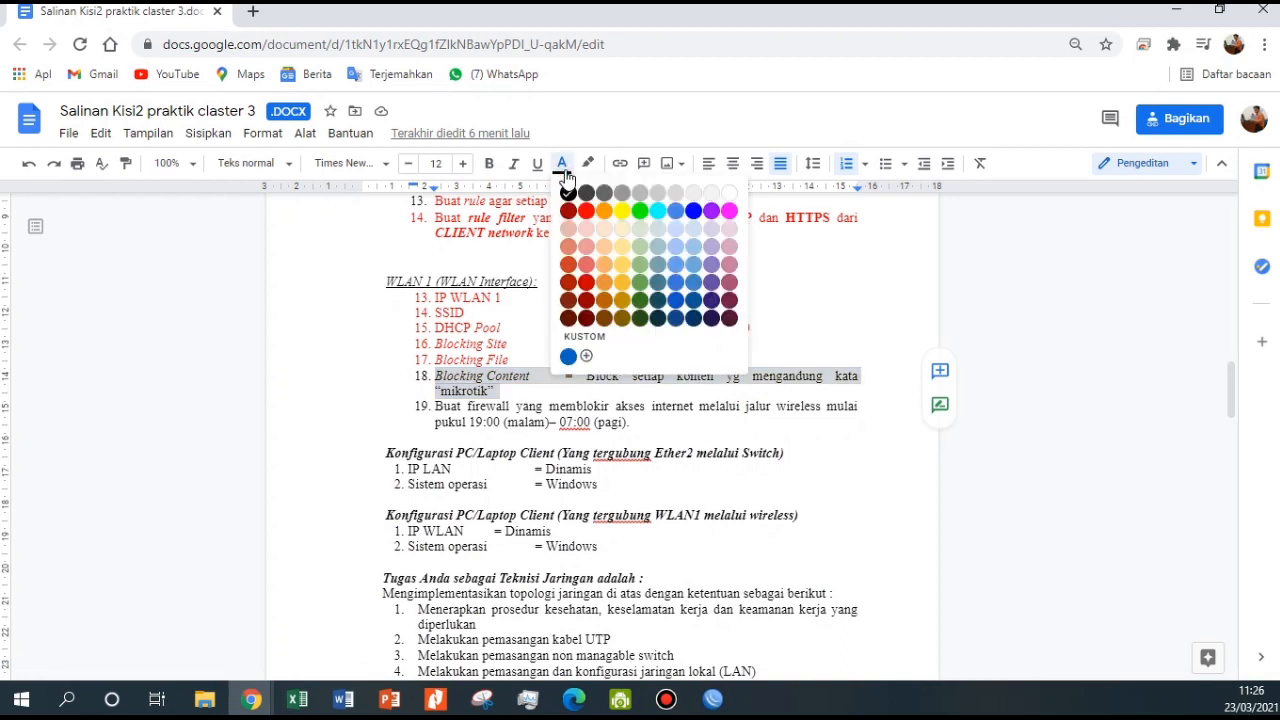
click(586, 211)
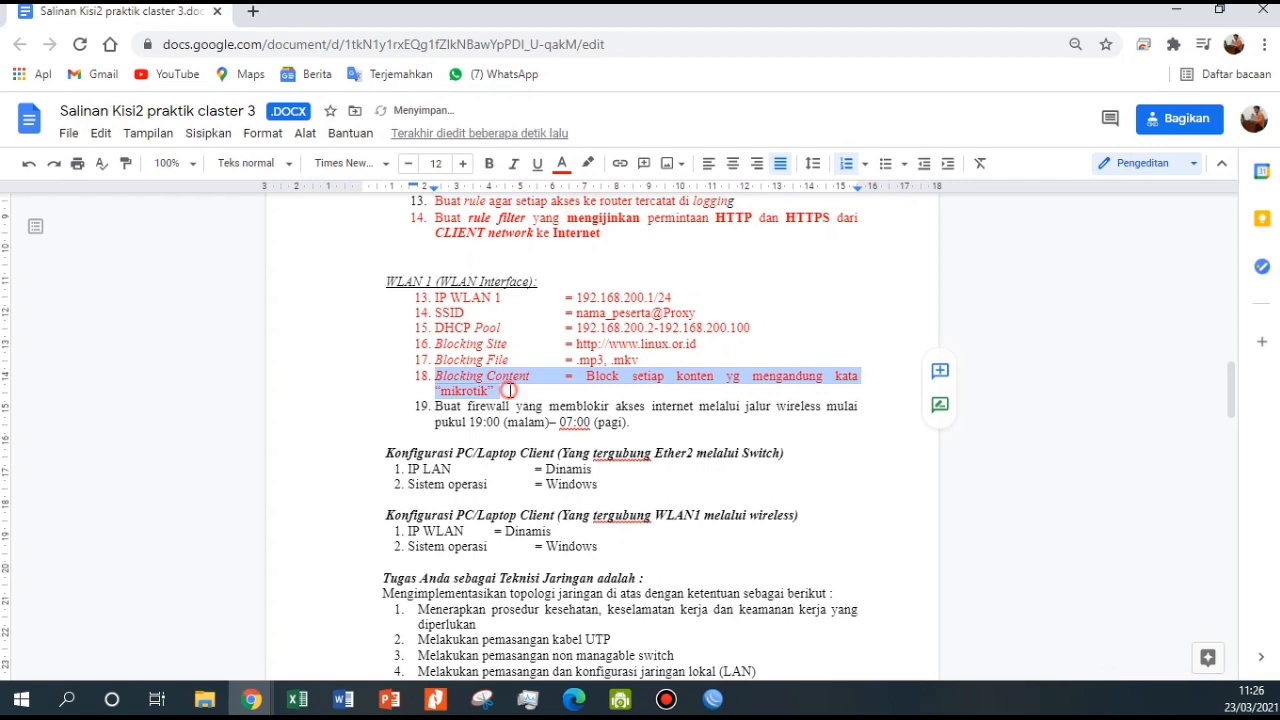
Switch to WinBox and start a new web proxy access rule with destination host *kompas*
click(712, 699)
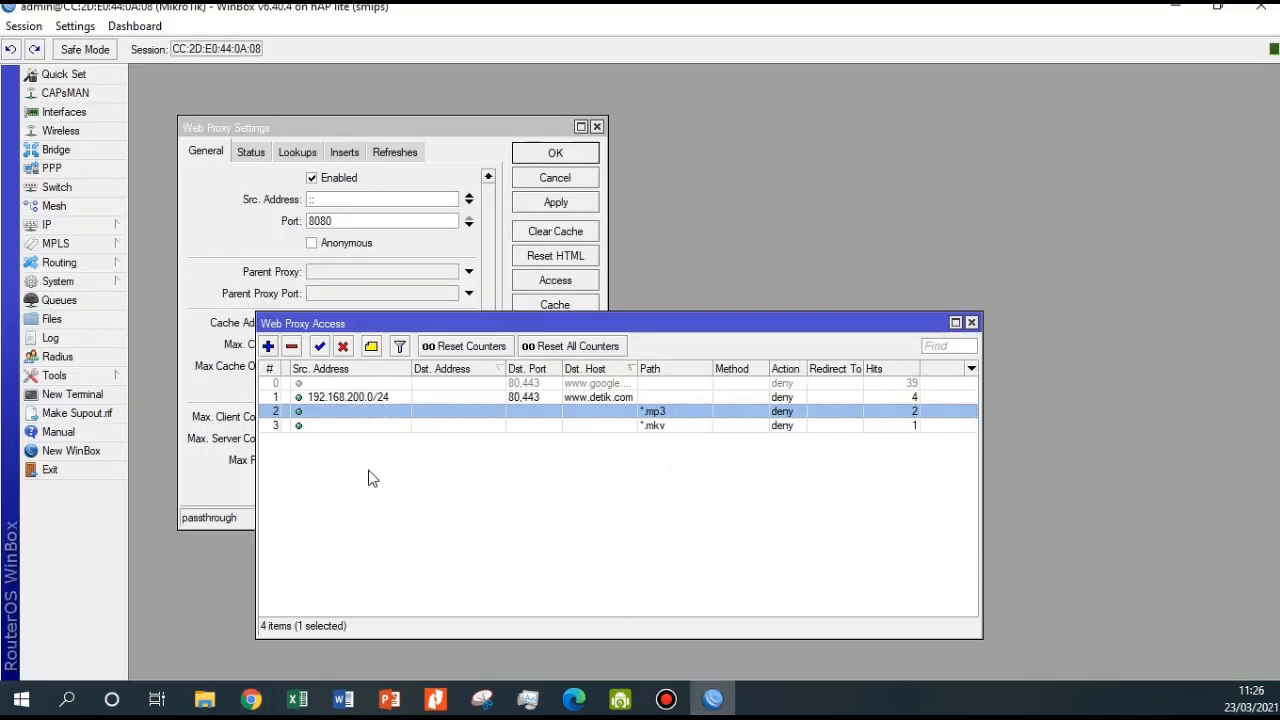
click(434, 494)
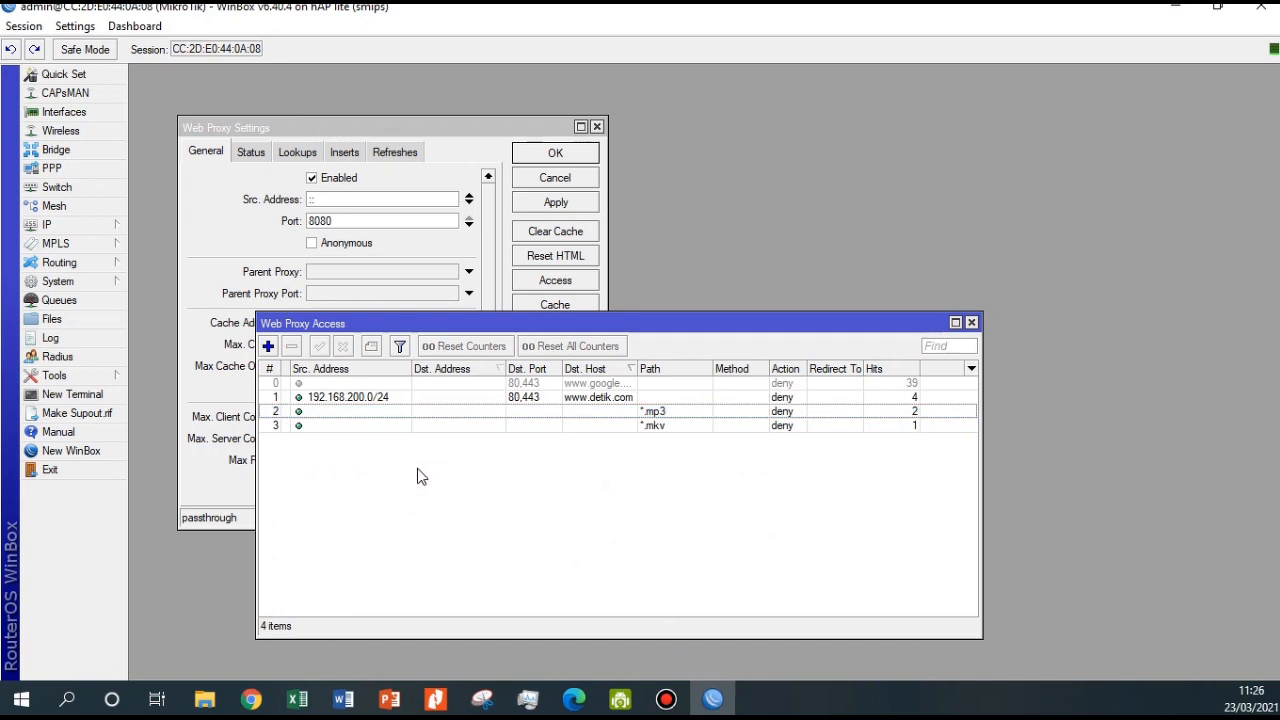
click(268, 346)
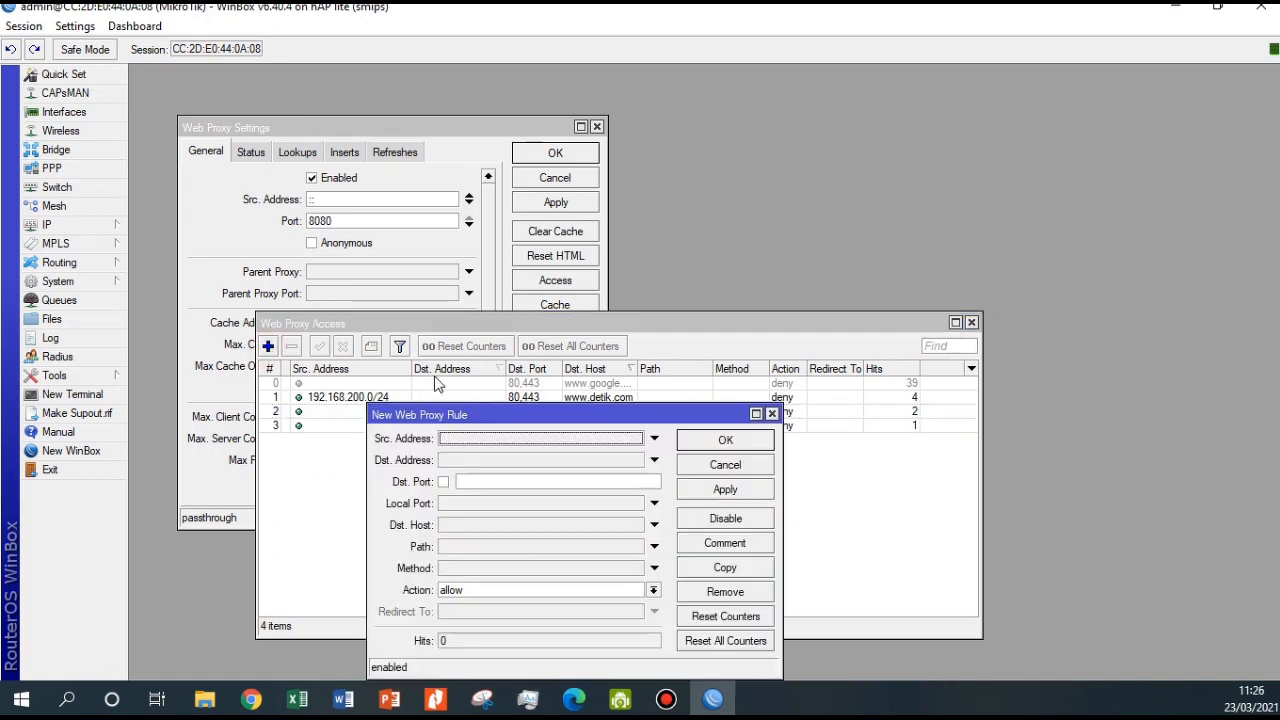
drag(471, 415, 513, 385)
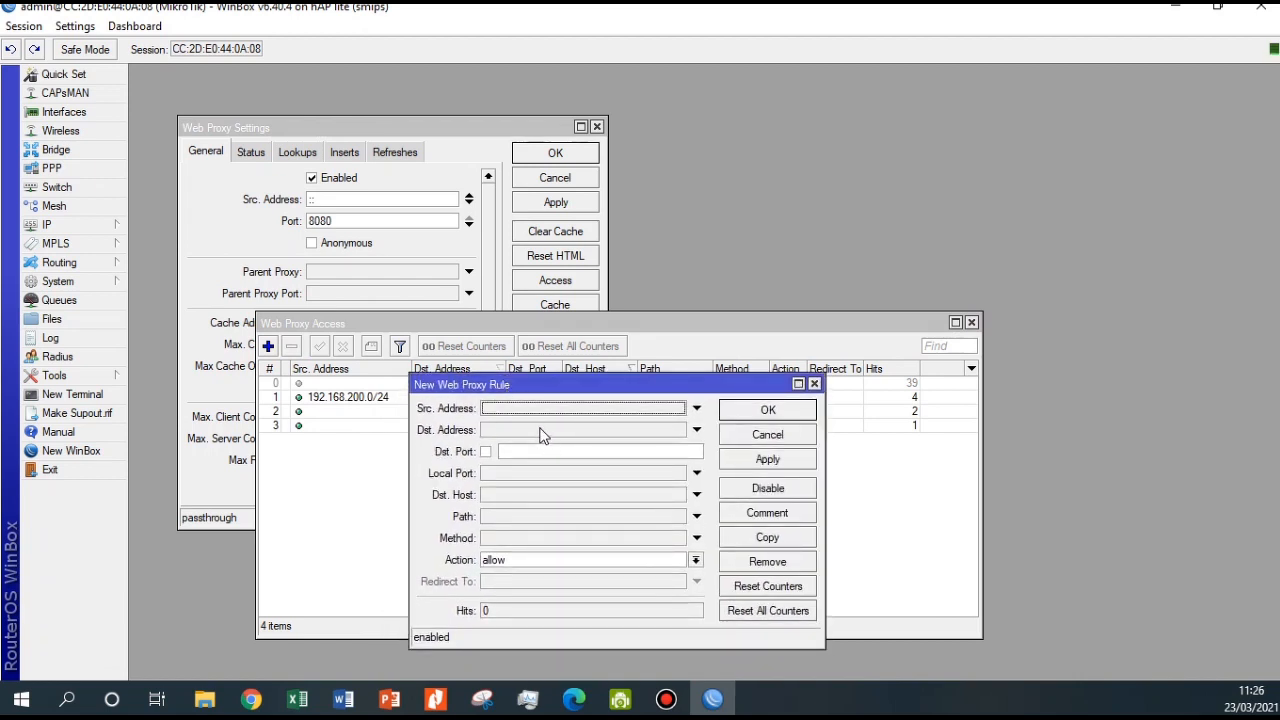
click(501, 496)
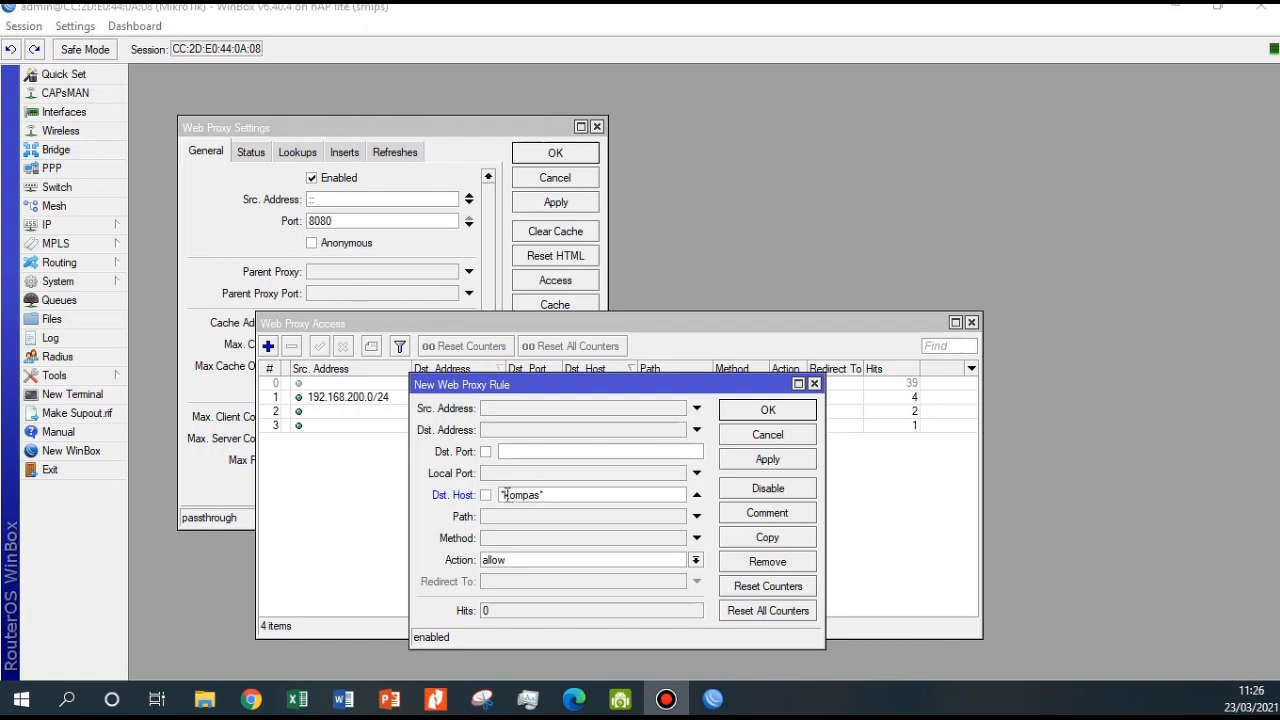
drag(551, 497, 512, 492)
click(558, 493)
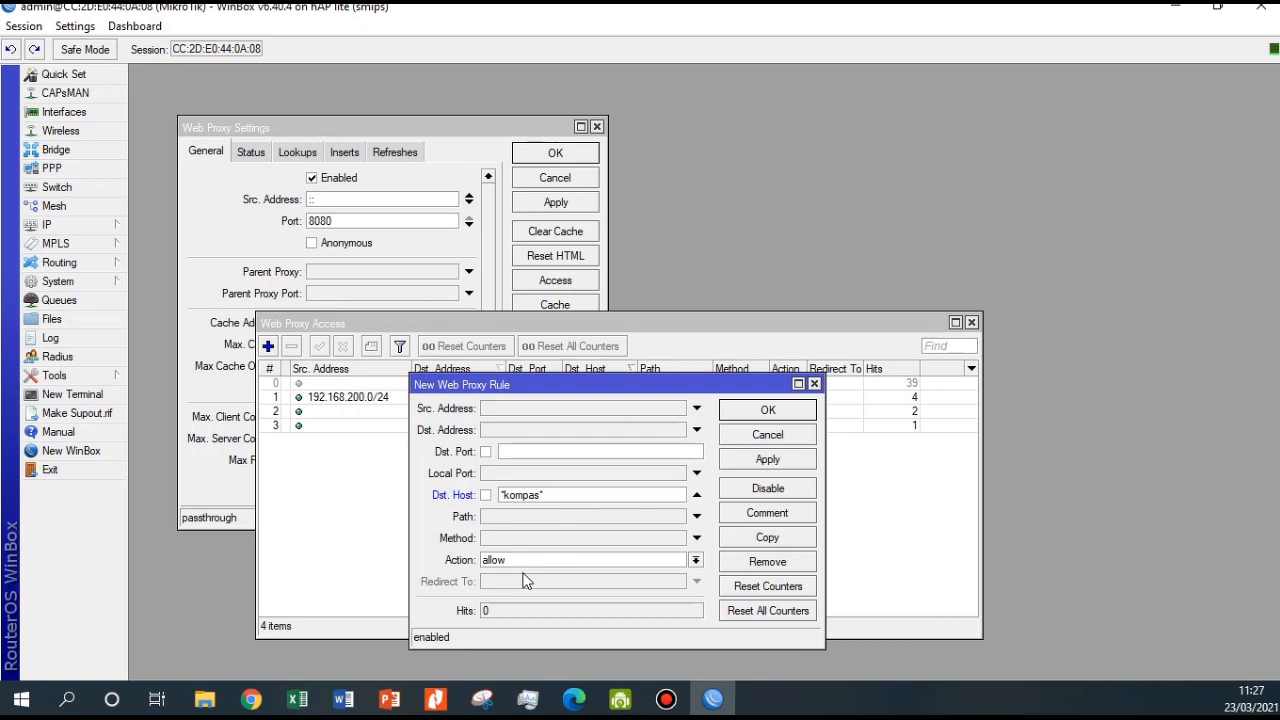
drag(506, 497, 544, 497)
click(563, 497)
Set the *kompas* rule's action to deny and save the rule
click(517, 560)
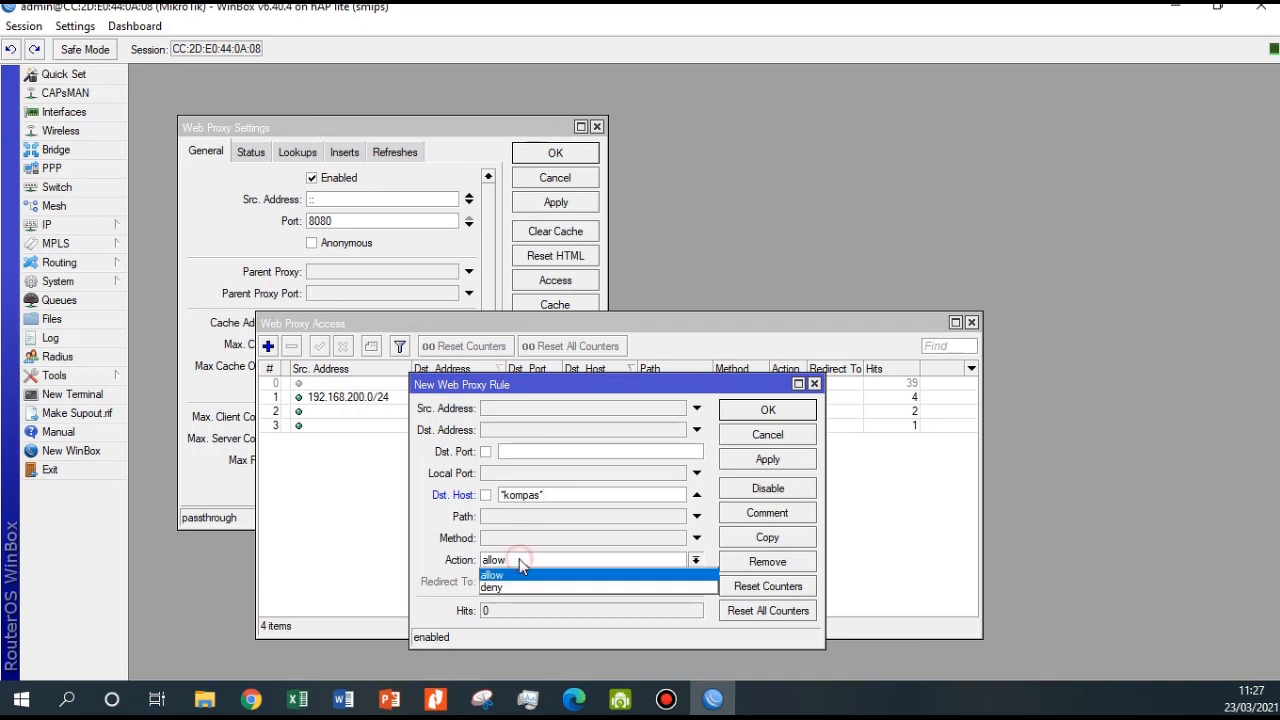
click(514, 588)
click(768, 459)
click(768, 410)
click(526, 520)
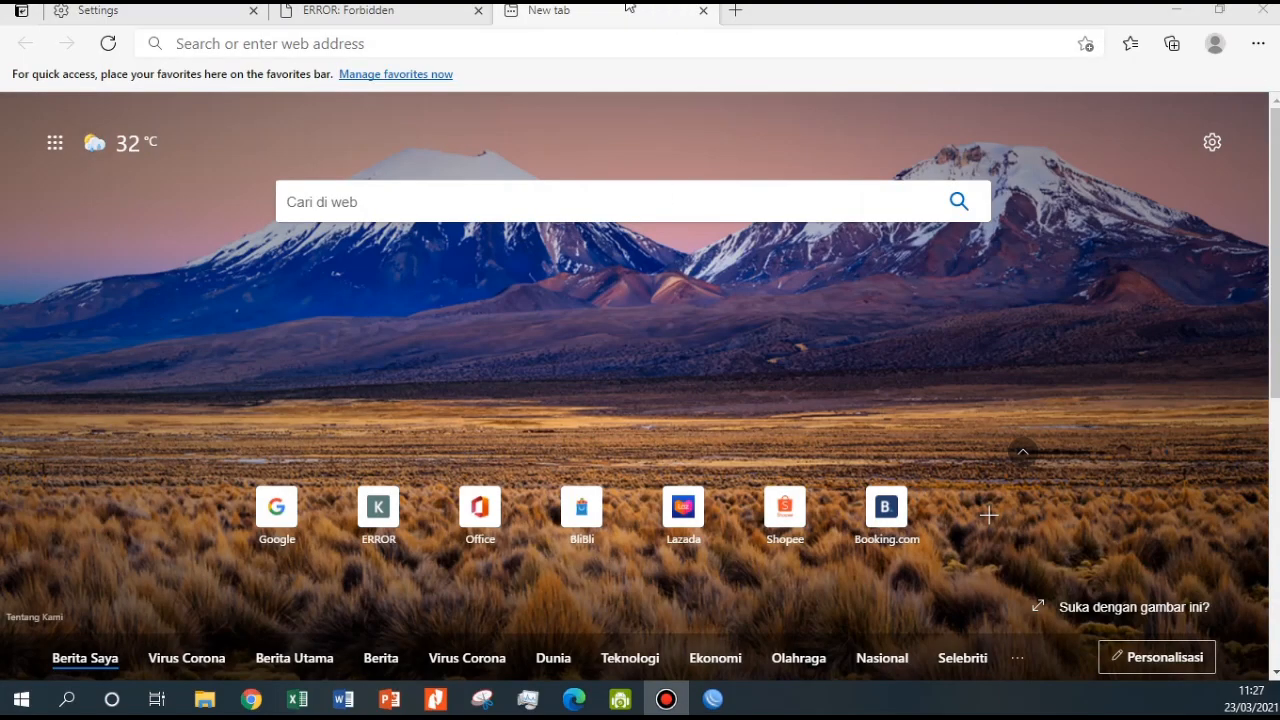
Load kompas.com in Edge to test the *kompas* host block
click(586, 40)
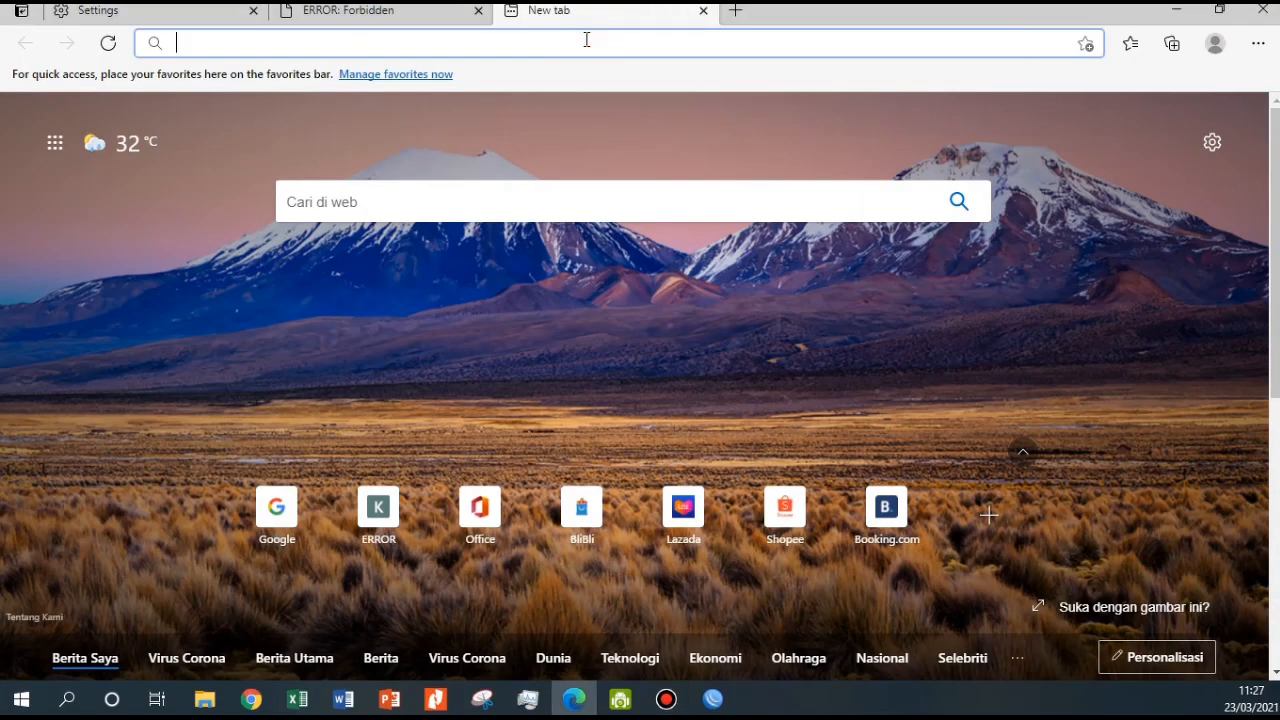
text(komp)
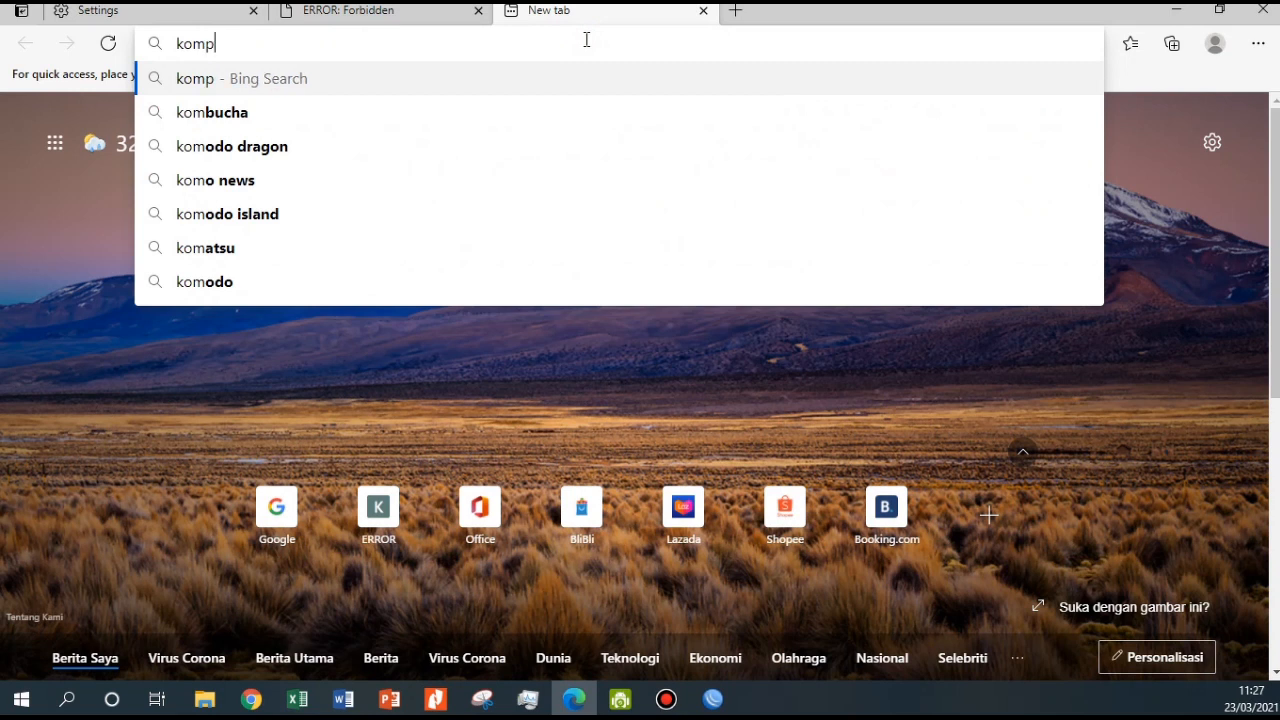
text(as.com)
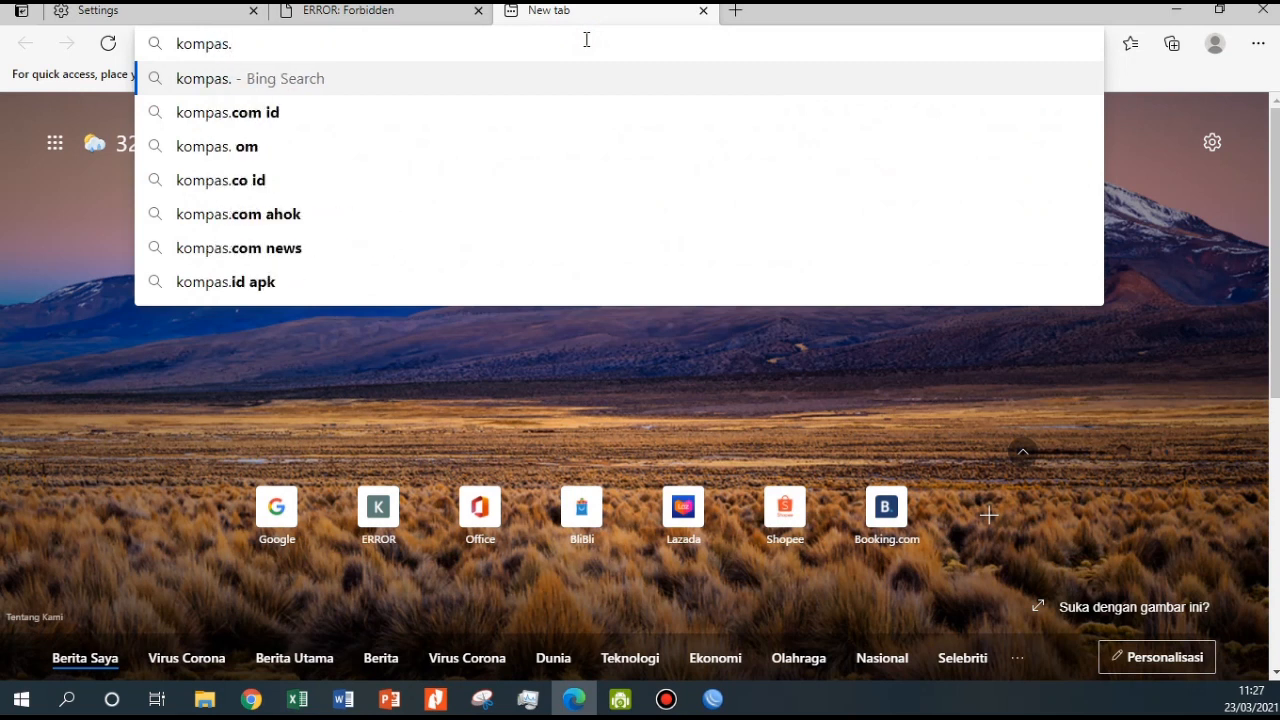
key(BackSpace)
text(.com)
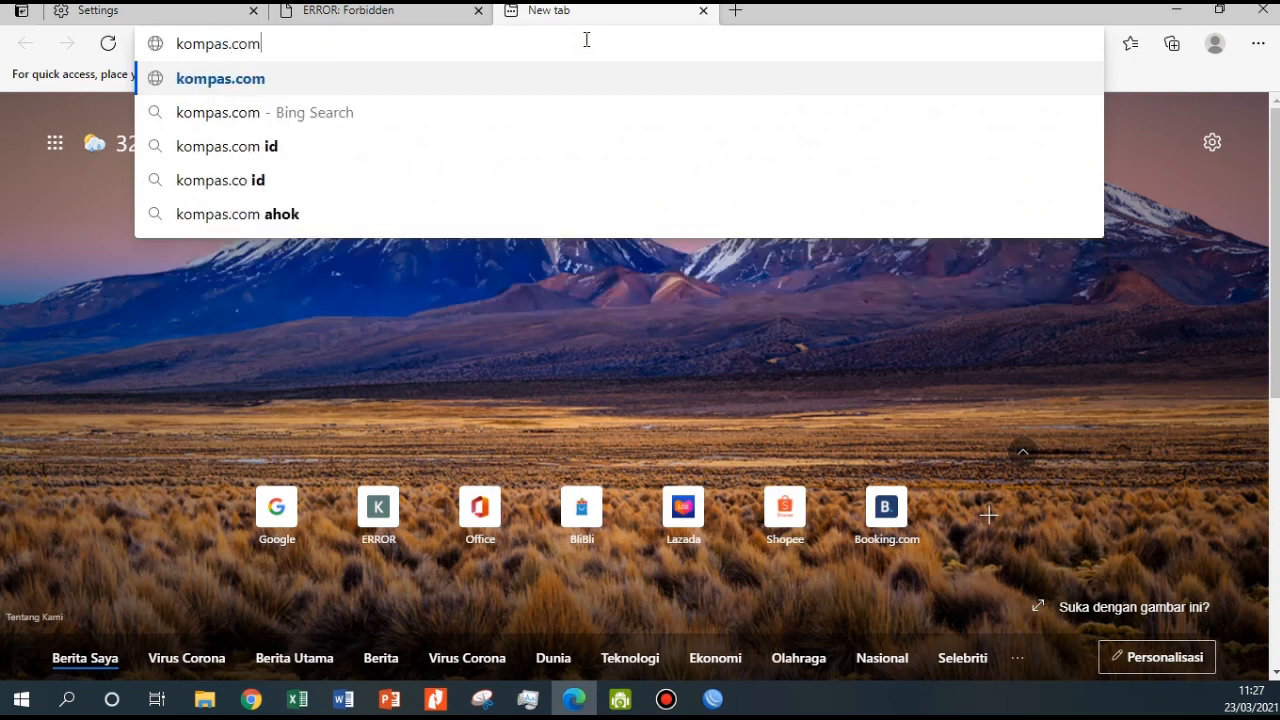
key(Return)
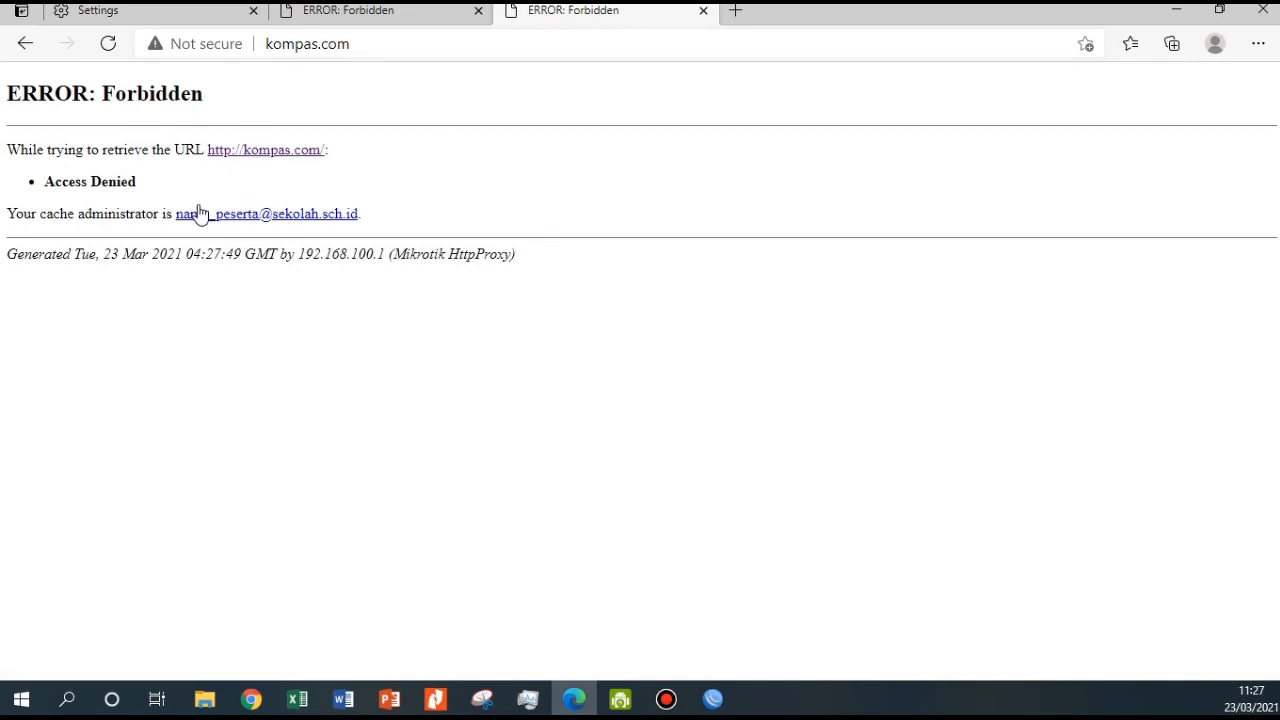
drag(318, 43, 268, 43)
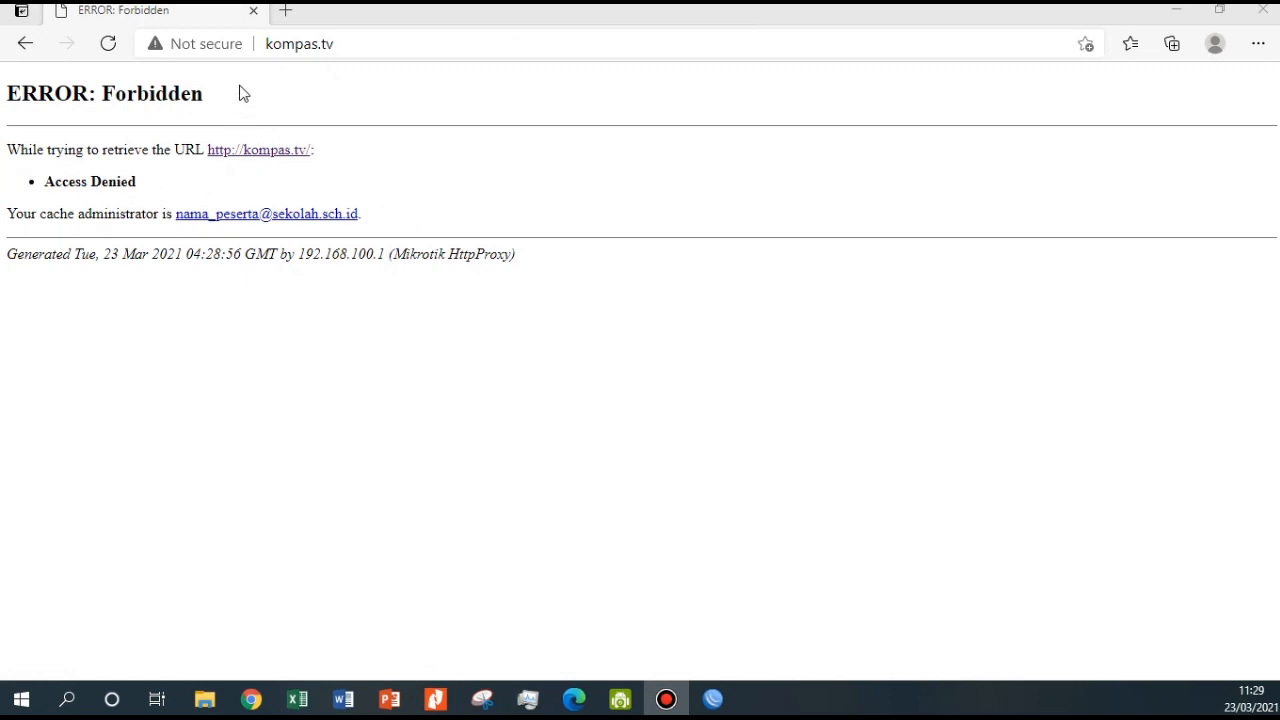
Load kompas.id in a new tab to test the keyword block, and compare its address with the kompas.tv tab
click(323, 56)
click(385, 51)
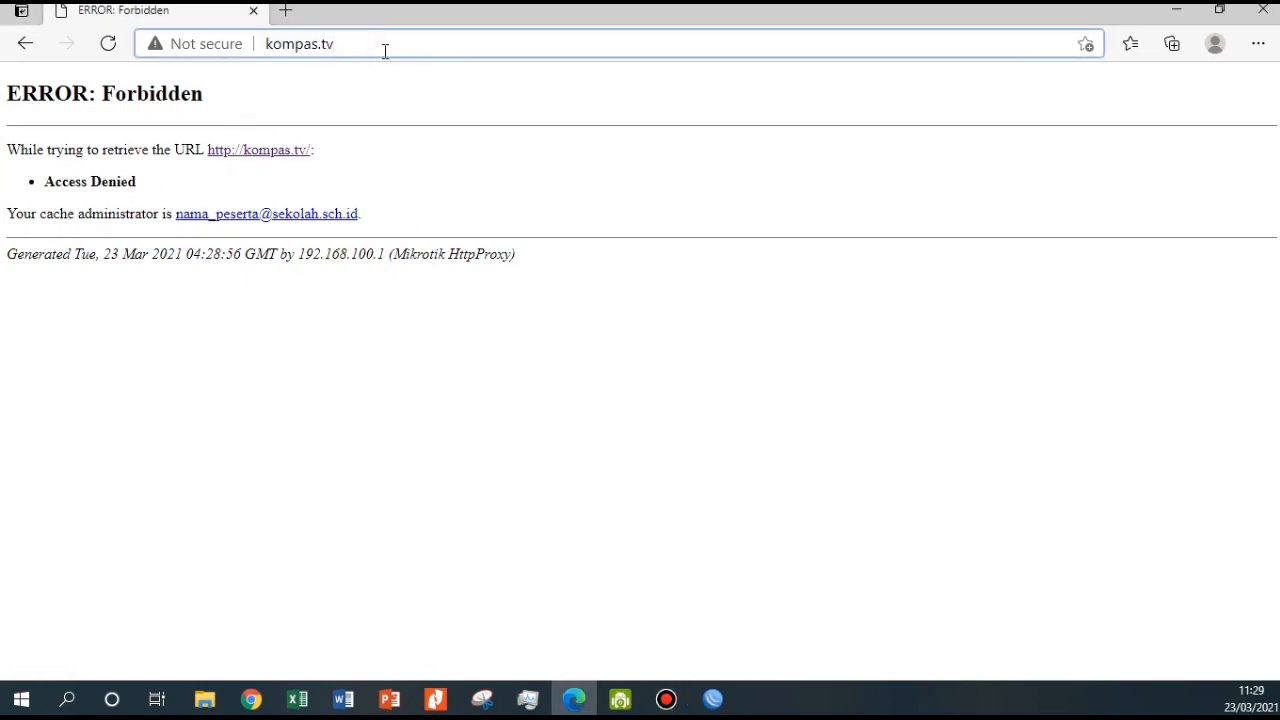
click(290, 12)
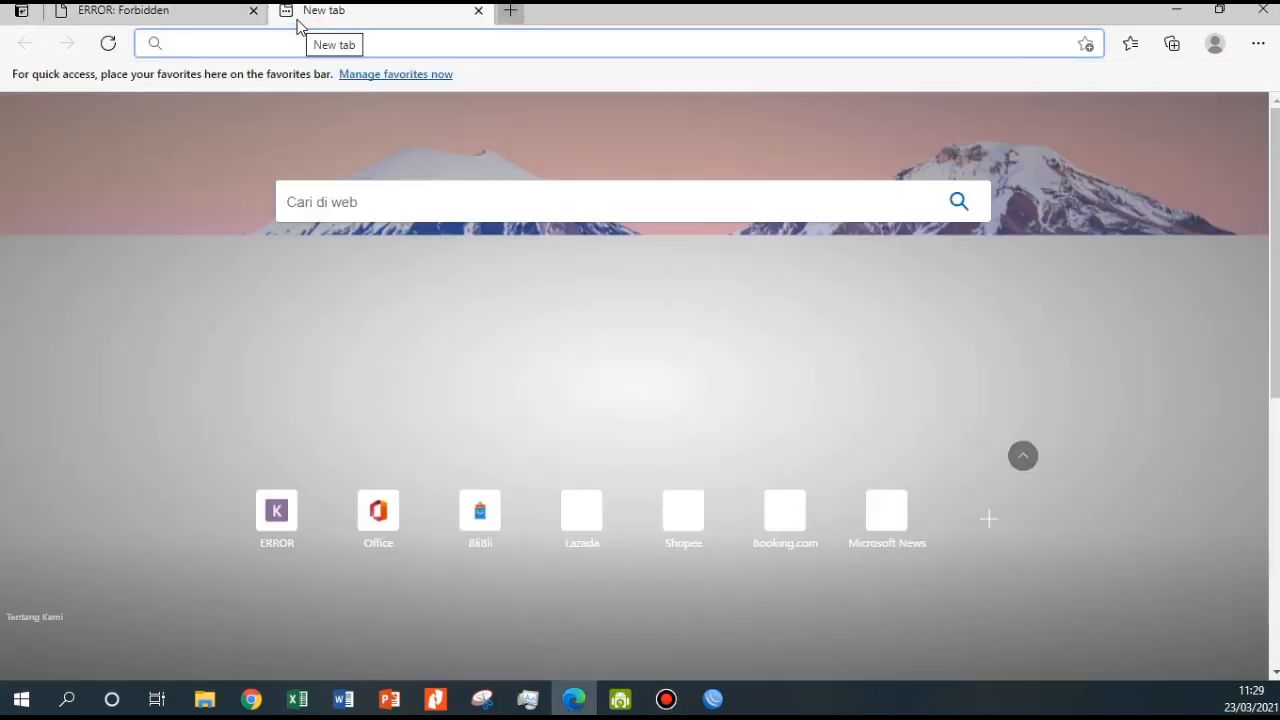
text(kompas.id)
key(Return)
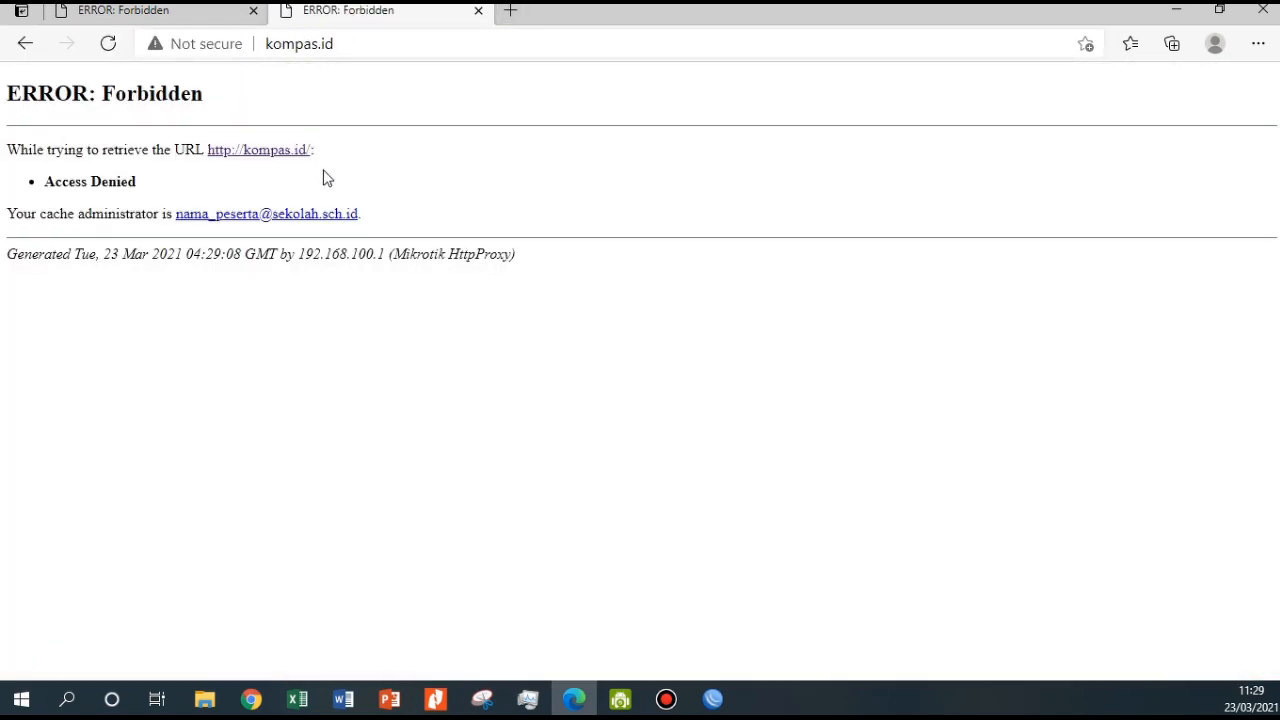
click(205, 12)
double_click(316, 47)
click(340, 42)
click(332, 13)
drag(321, 45, 197, 56)
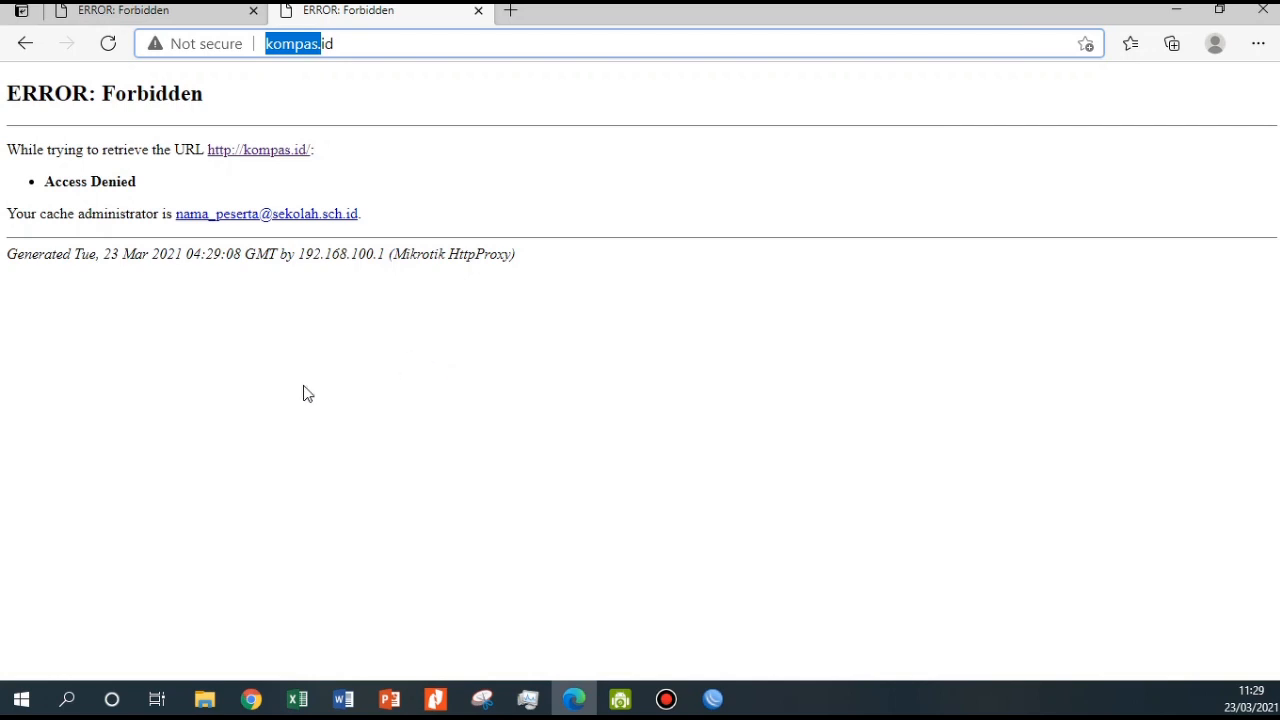
Switch to the Google Docs task list in Chrome and read item 19 about blocking wireless internet access from 19:00 to 07:00
click(251, 698)
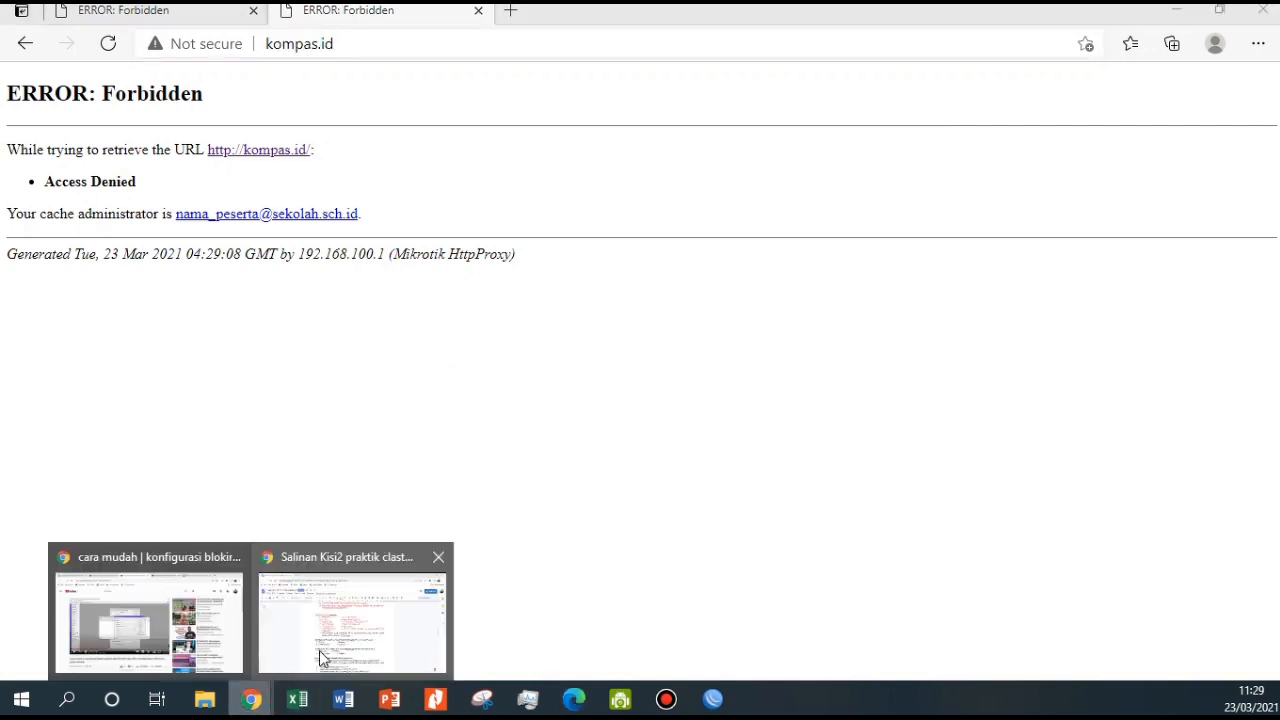
click(322, 657)
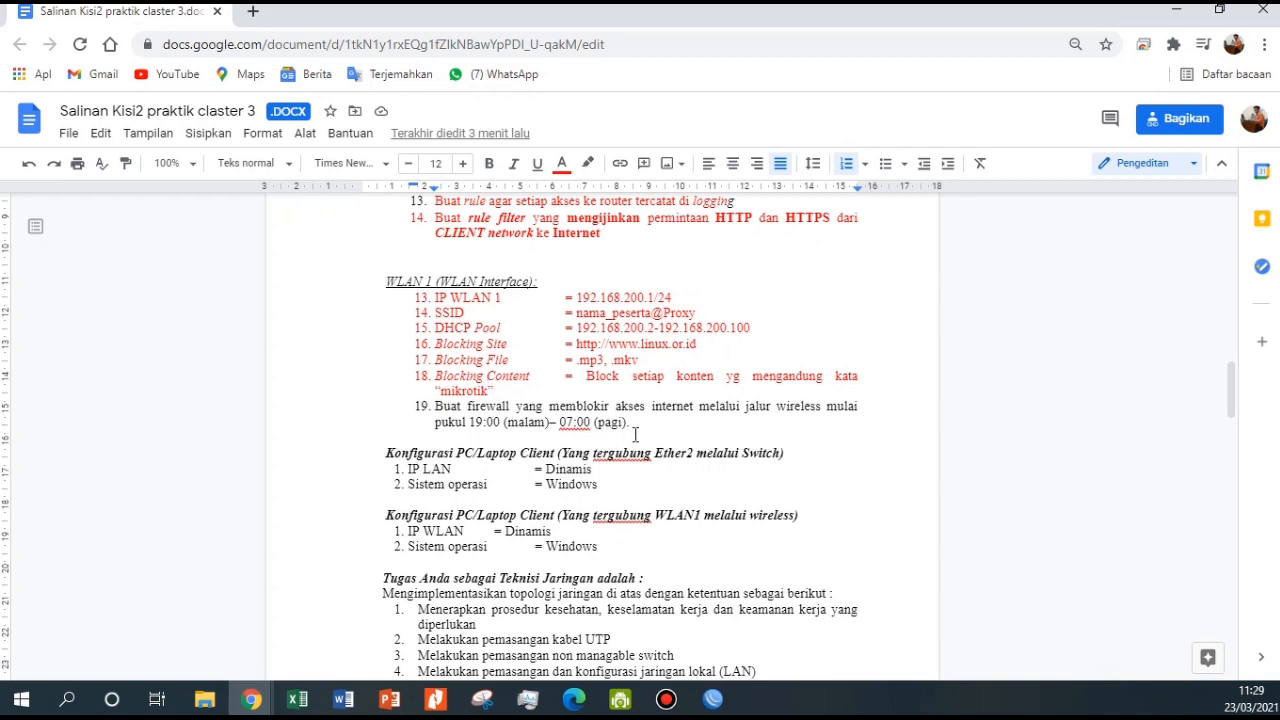
drag(630, 423, 437, 401)
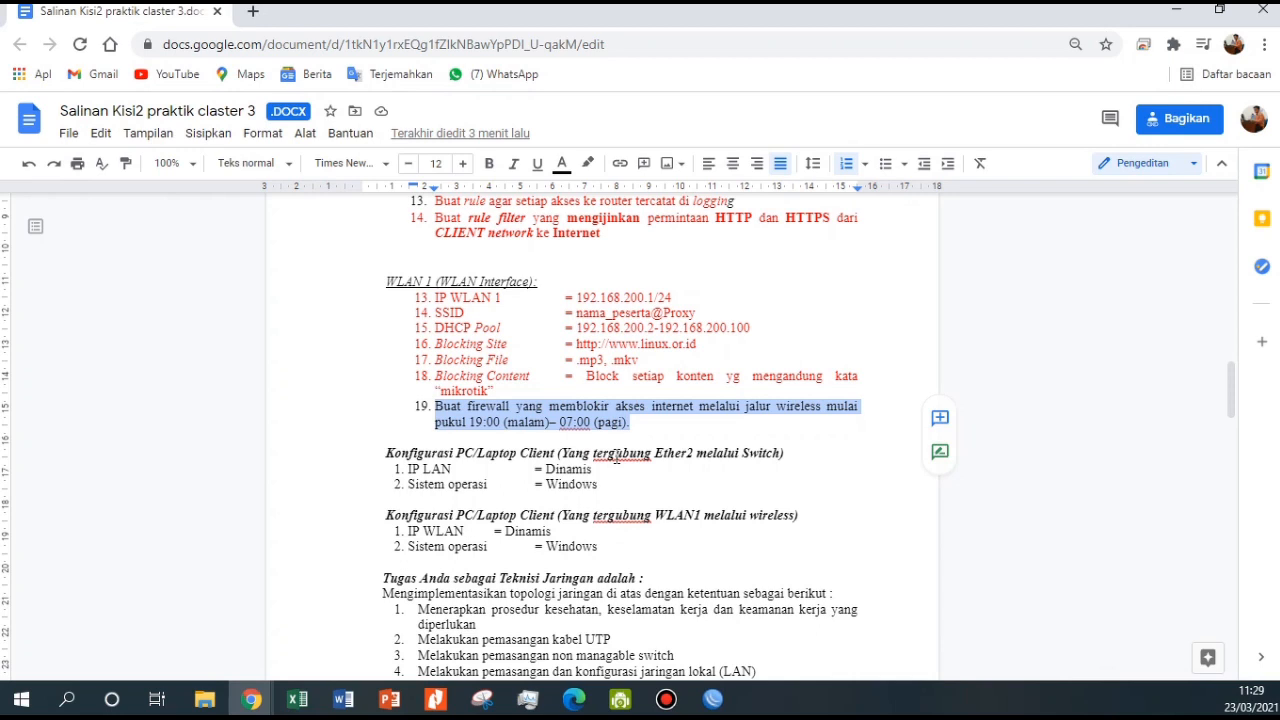
click(469, 413)
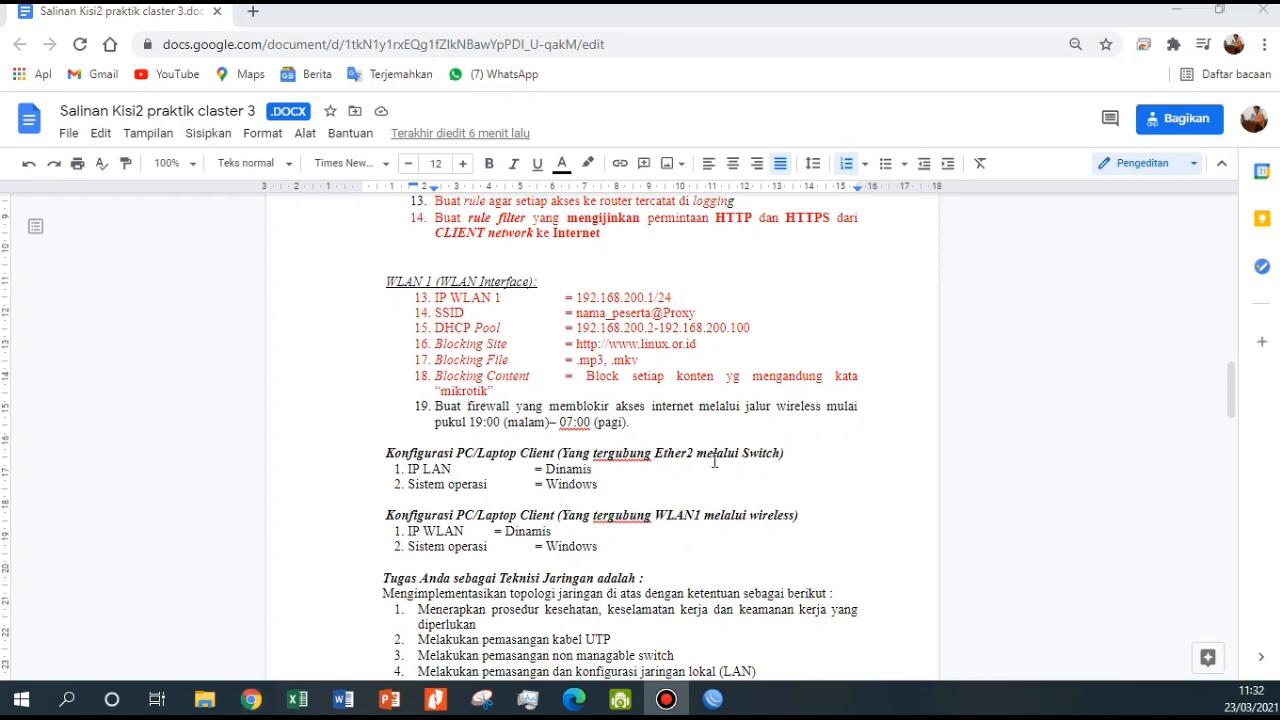
Check the existing web proxy access rules in WinBox and reread item 19 in the Google Docs task list in Chrome
click(712, 699)
click(52, 229)
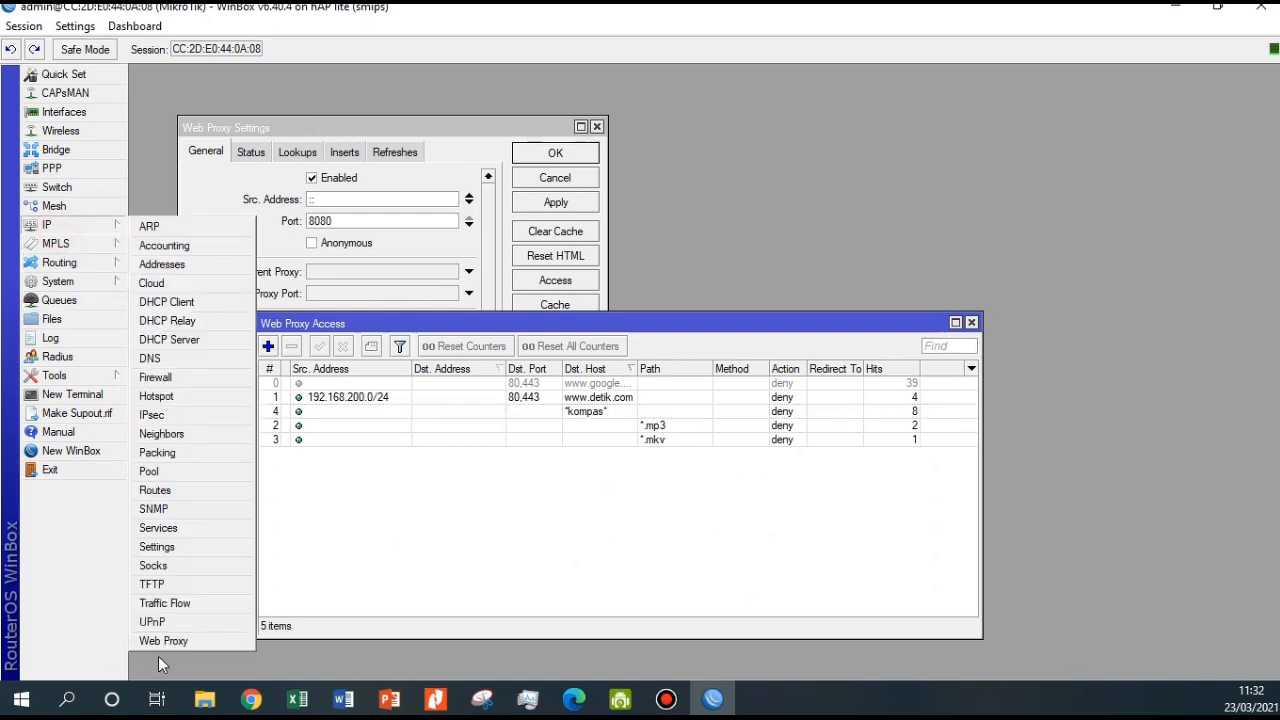
click(668, 557)
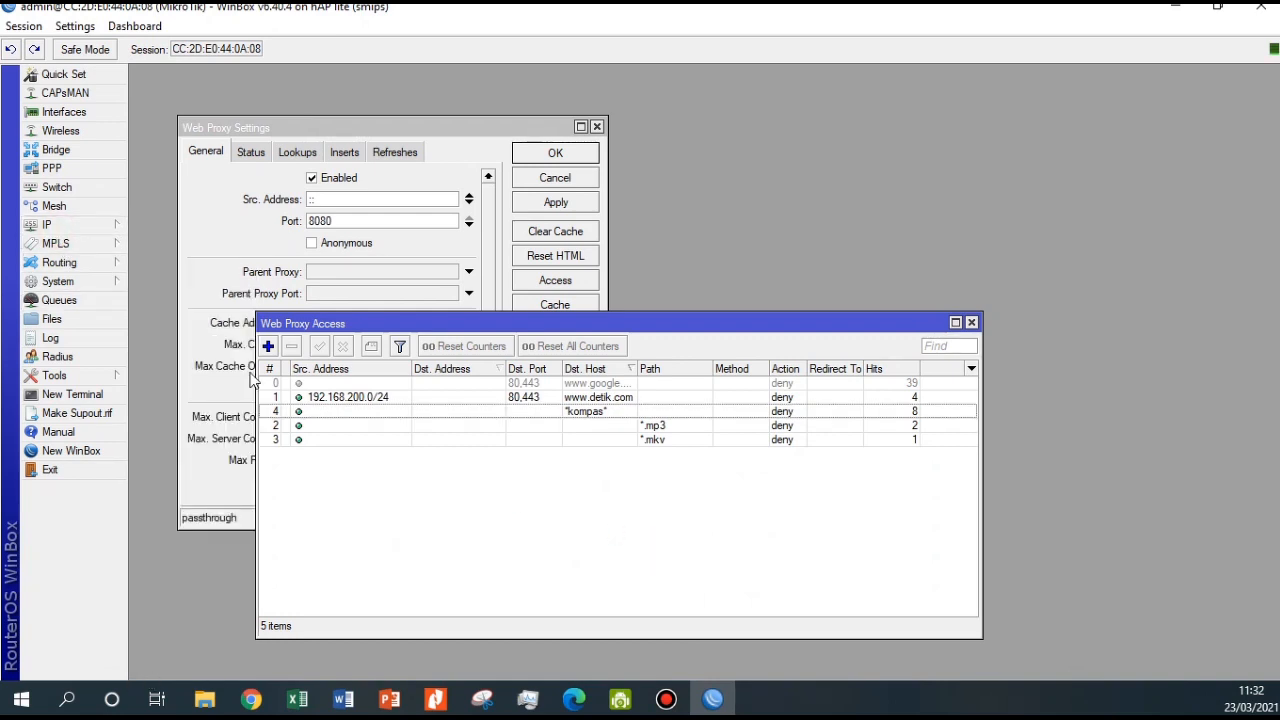
click(450, 384)
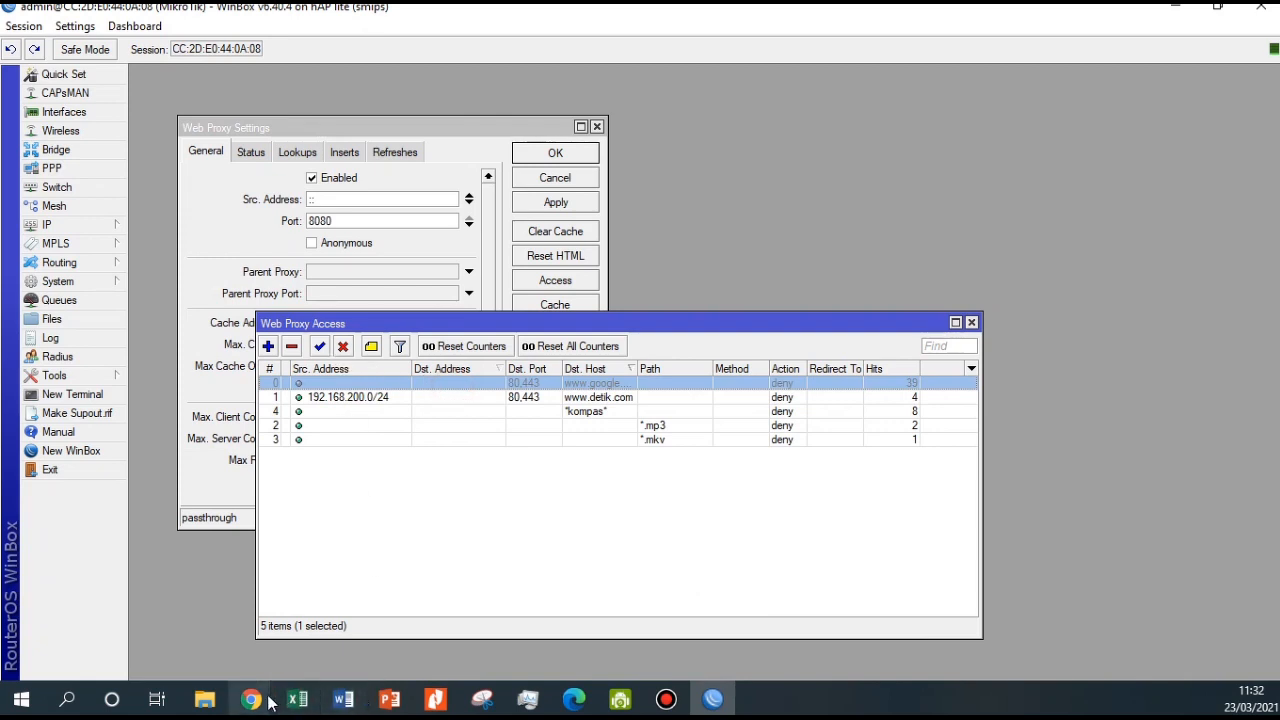
mouse_move(251, 699)
click(328, 611)
drag(443, 422, 482, 409)
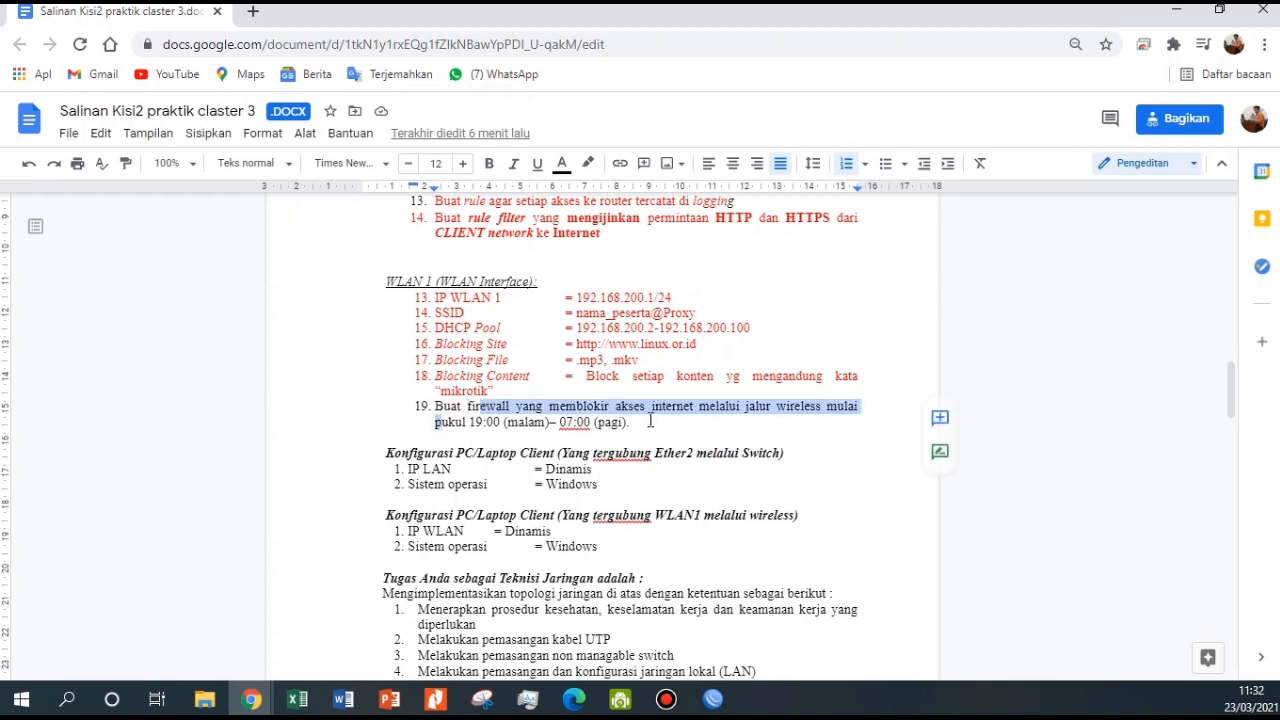
click(713, 699)
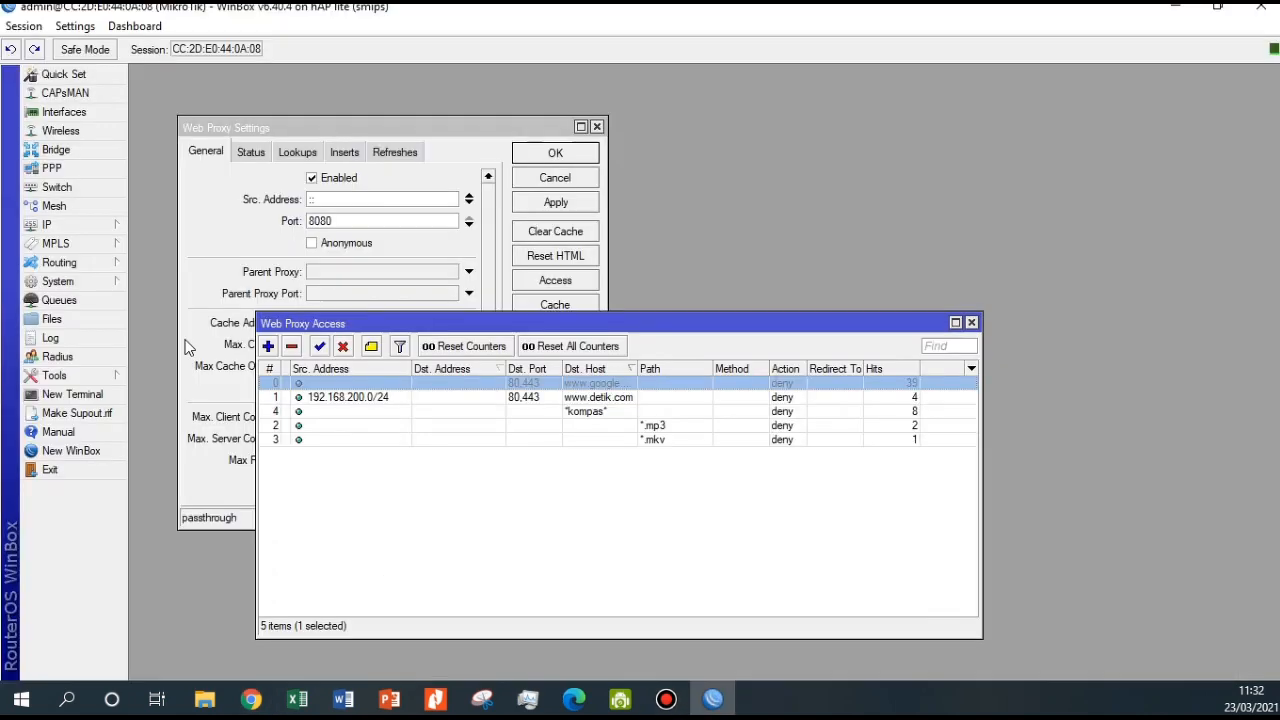
click(455, 545)
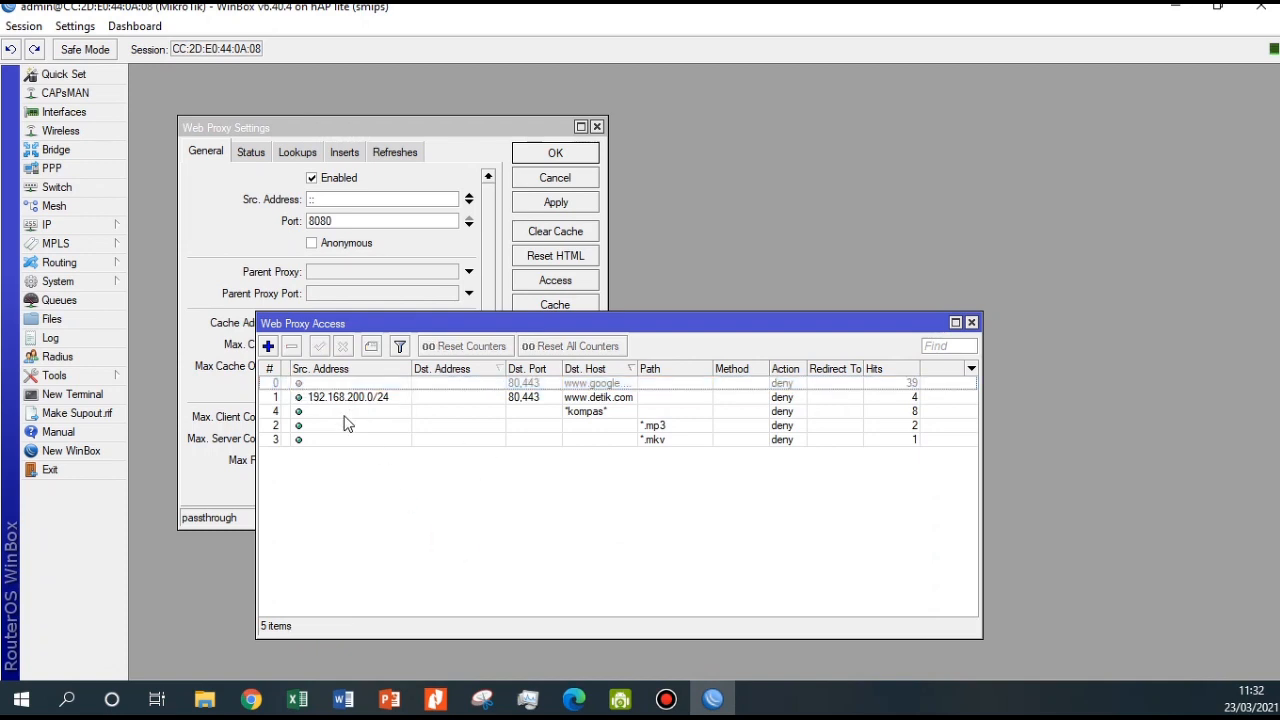
click(346, 398)
click(343, 348)
click(350, 425)
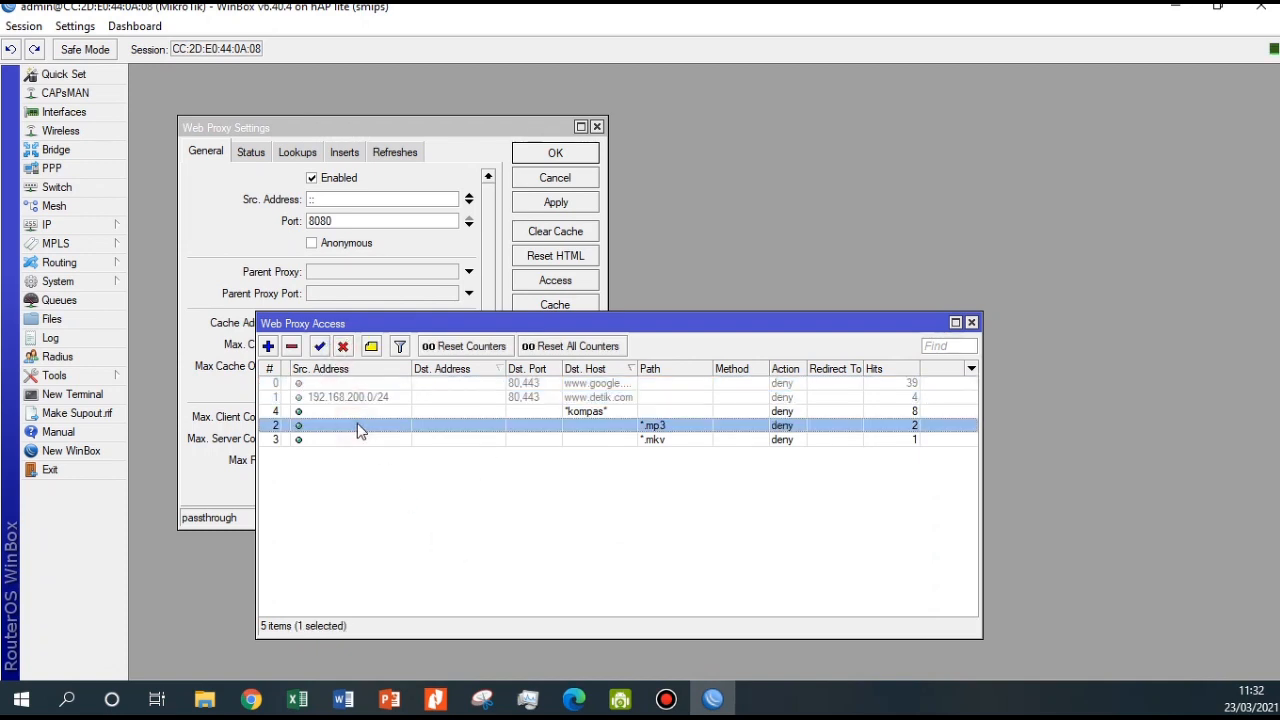
click(343, 348)
click(337, 411)
click(343, 346)
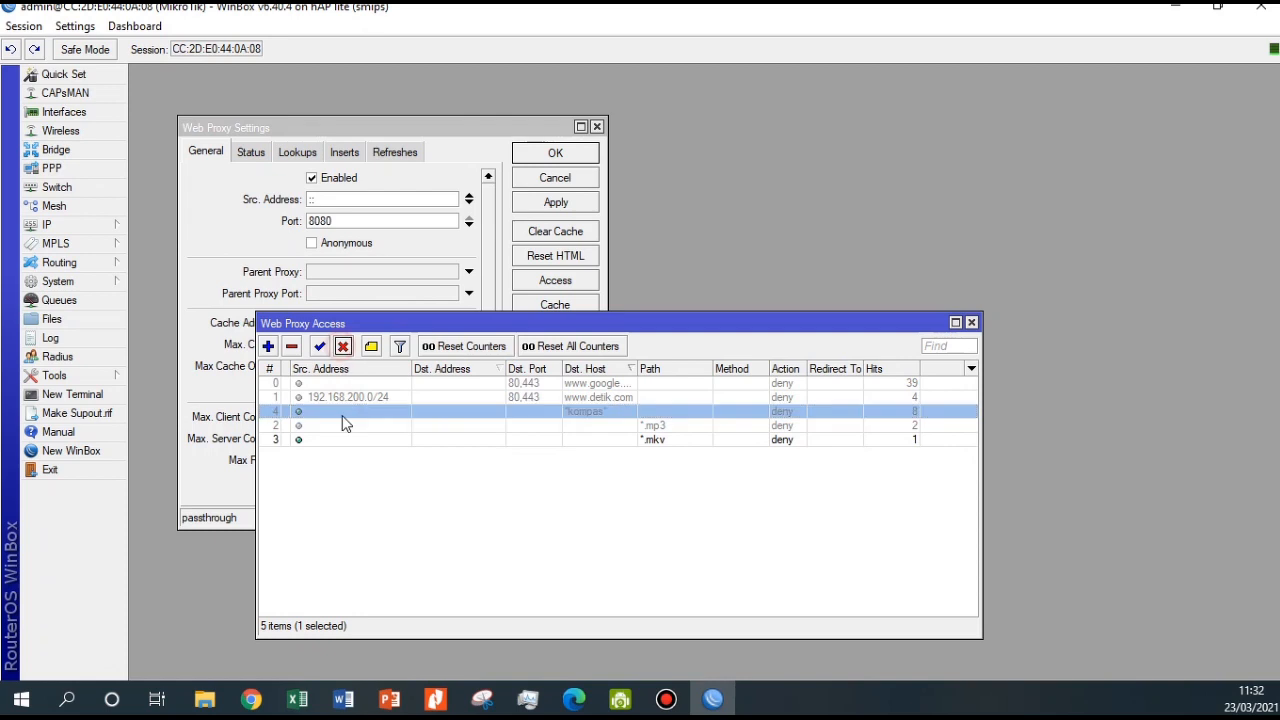
click(343, 439)
click(343, 348)
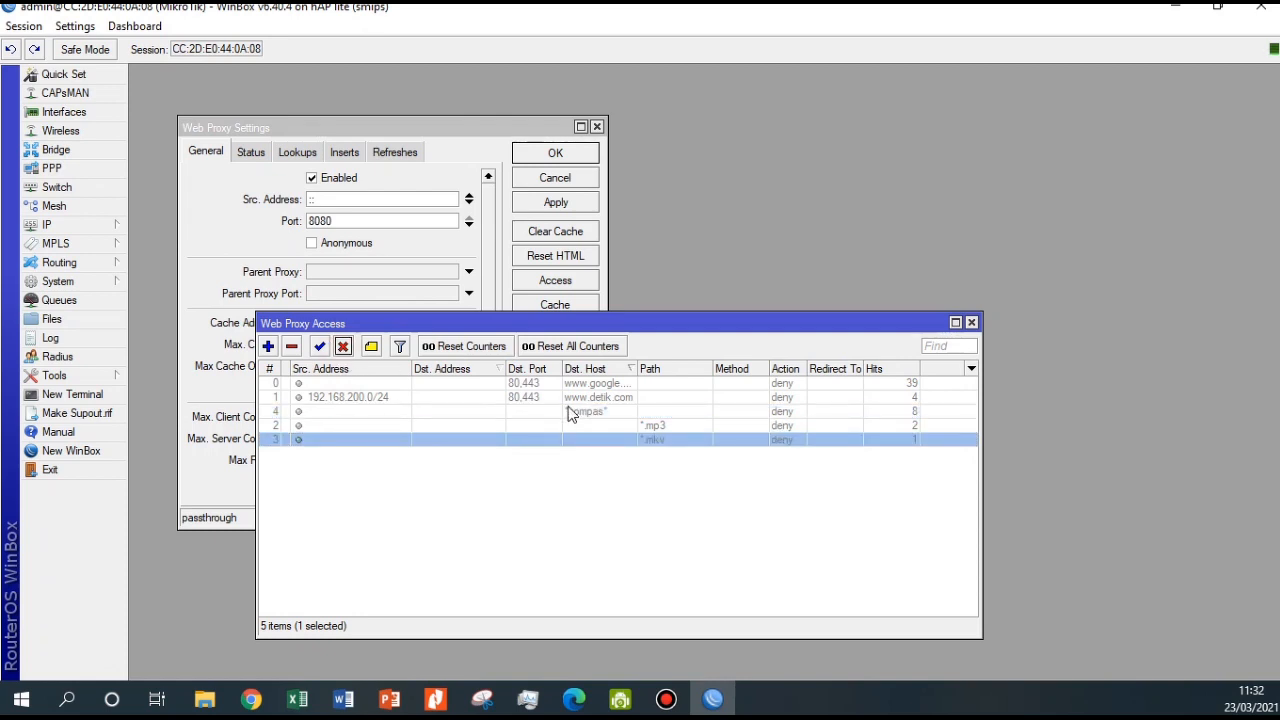
click(971, 322)
click(598, 127)
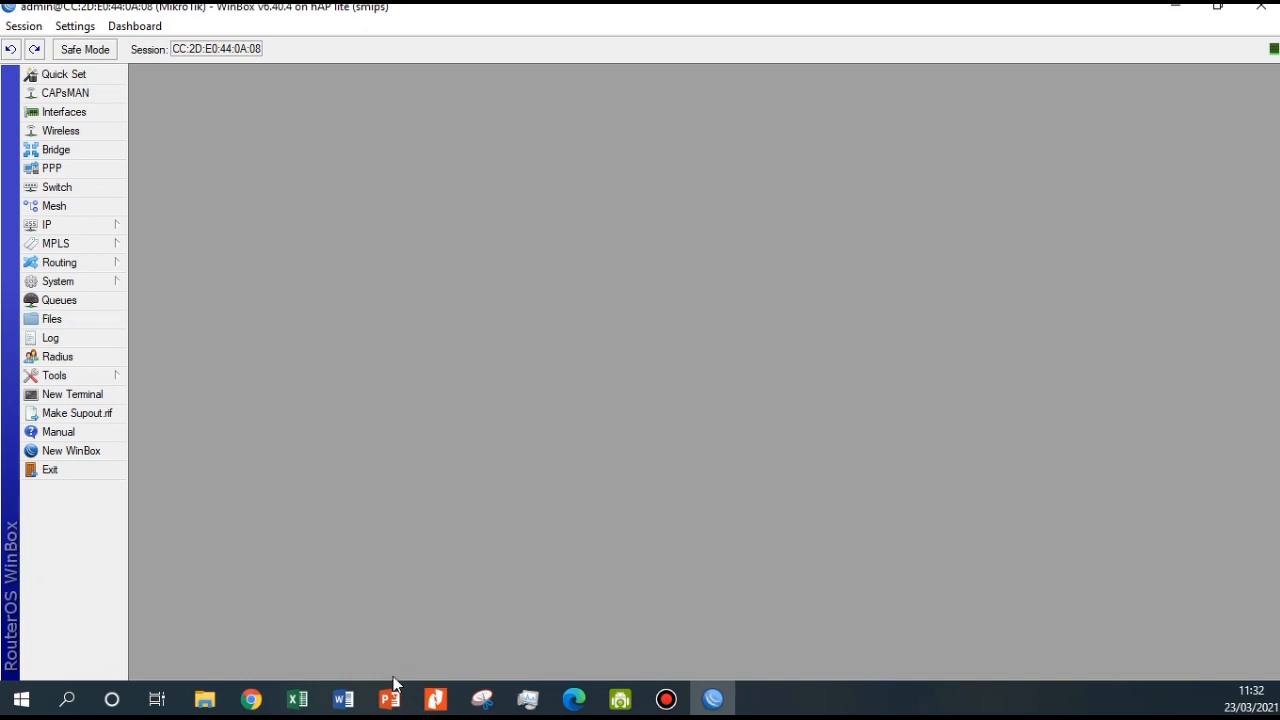
Switch to the Google Docs task list in Chrome and review the site and file blocking items 16 and 17
mouse_move(265, 704)
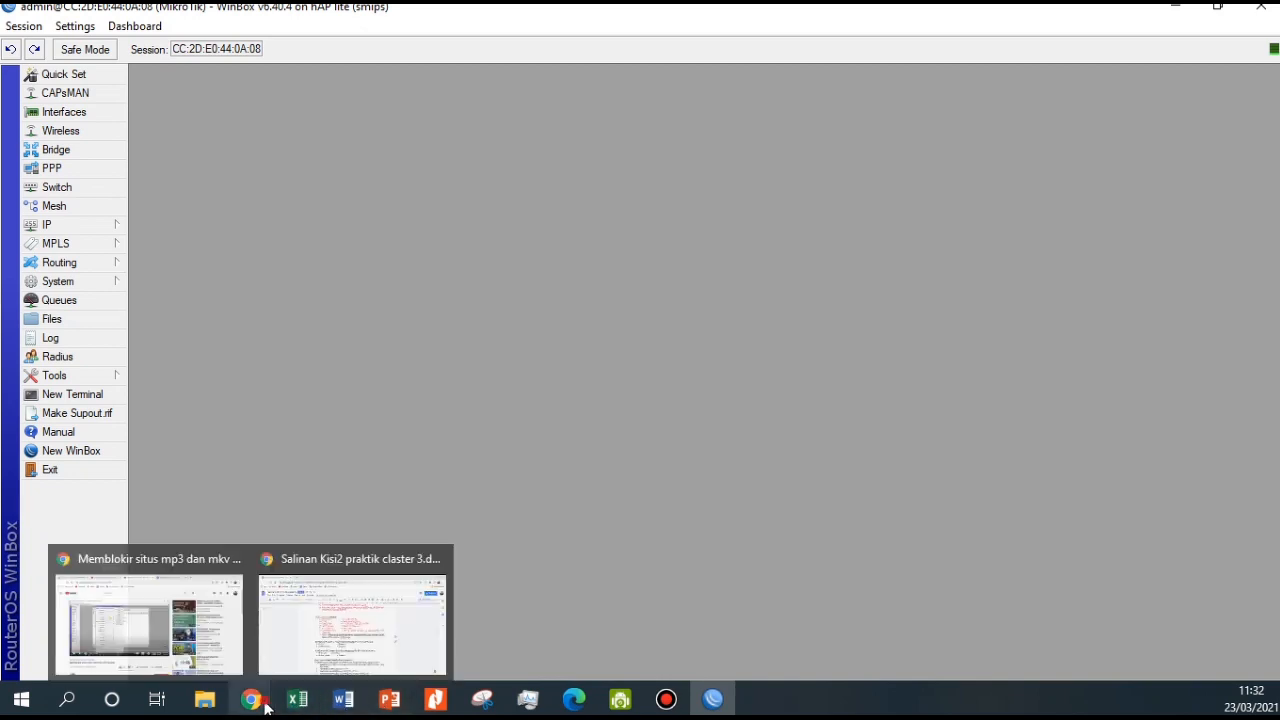
click(309, 611)
drag(478, 345, 708, 344)
click(731, 354)
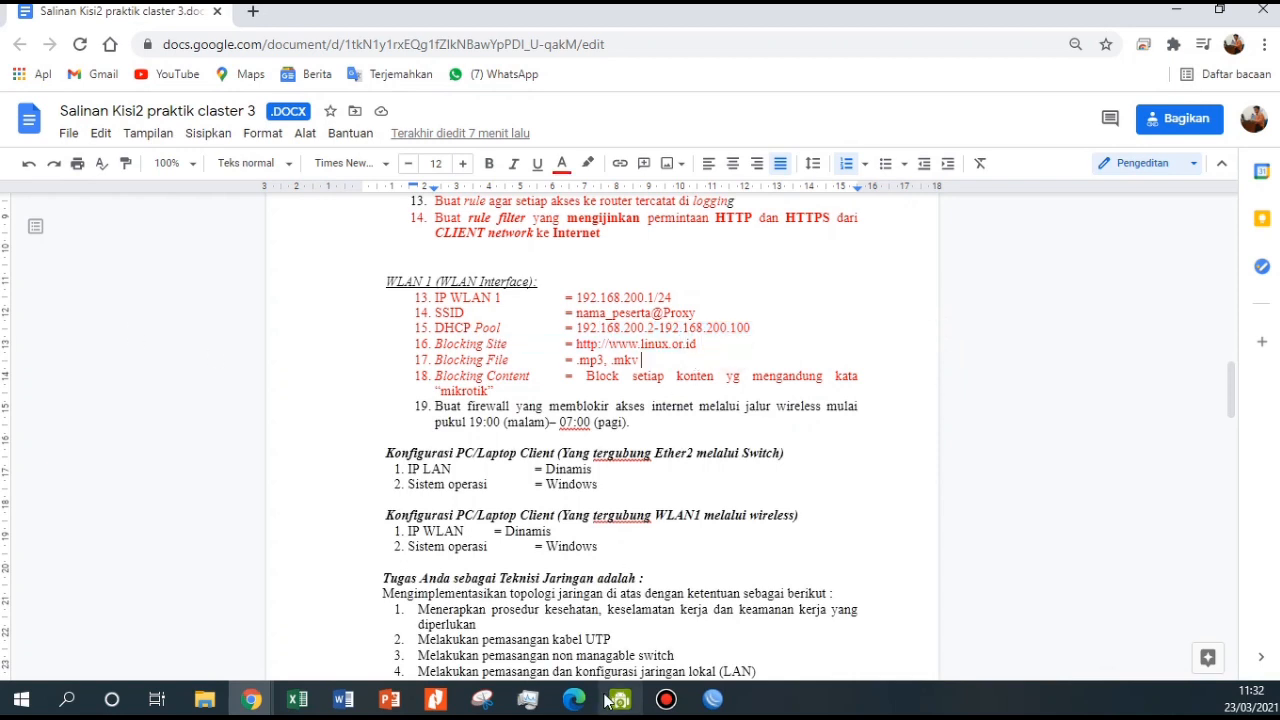
Switch to WinBox and disable the BLOCK WEB PROXY WLAN and BLOCK WEB PROXY ETH2 redirect rules in the firewall NAT list
click(712, 699)
click(66, 228)
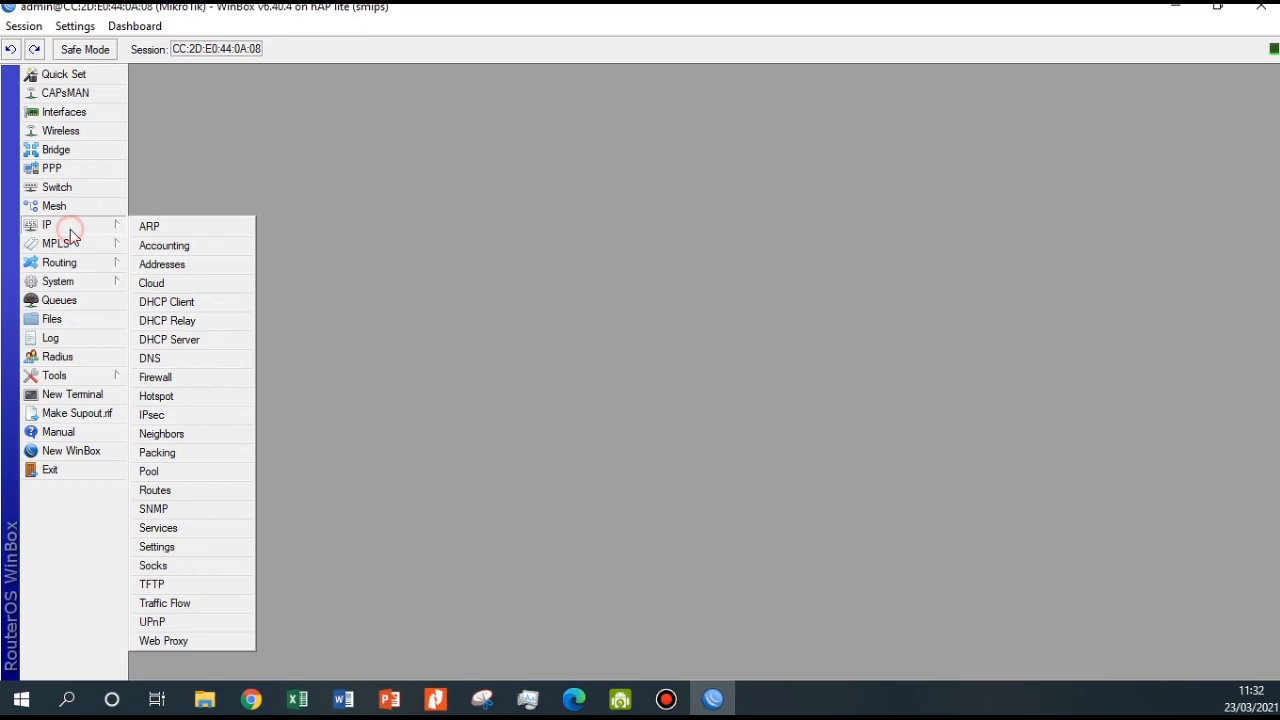
click(195, 378)
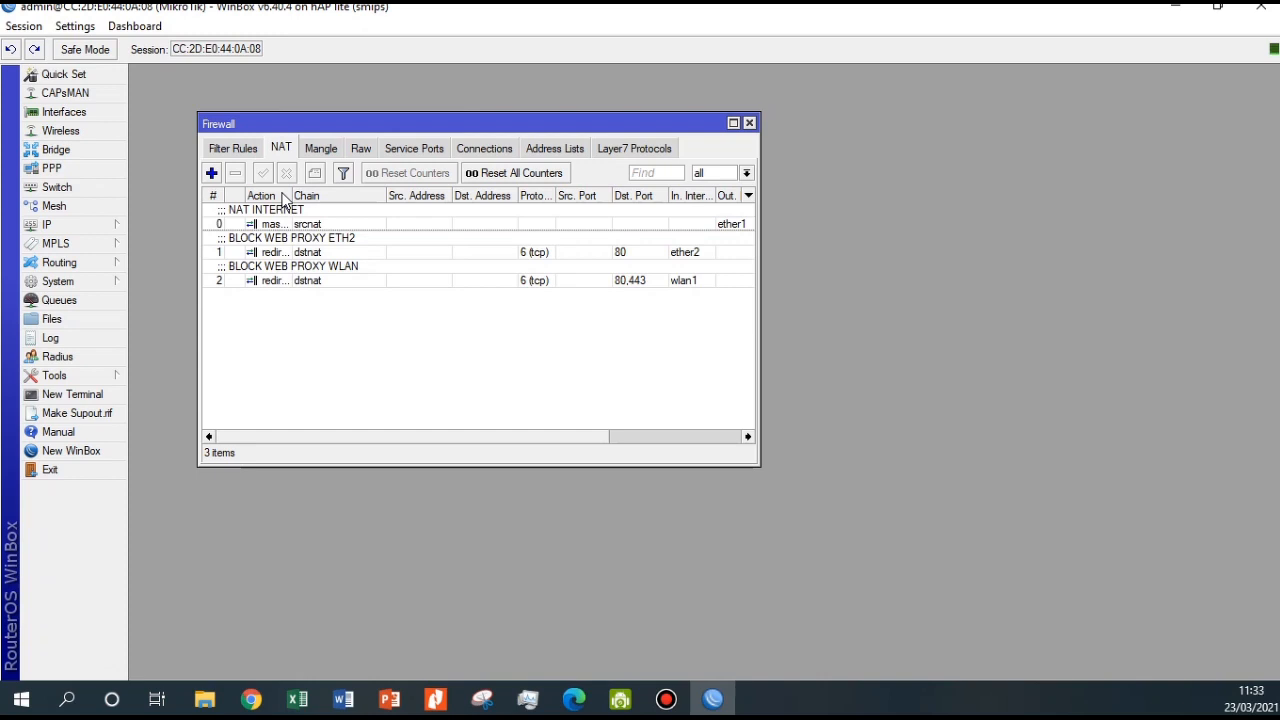
click(336, 279)
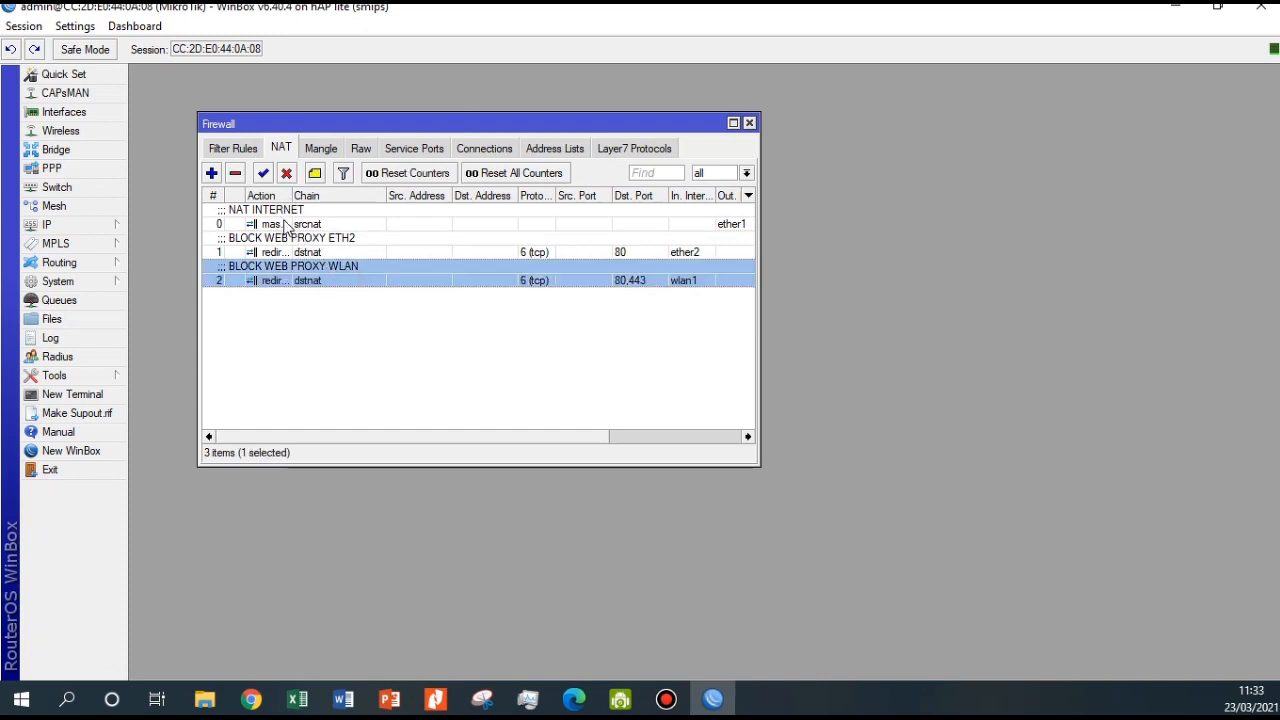
click(286, 173)
click(306, 251)
click(286, 173)
click(327, 372)
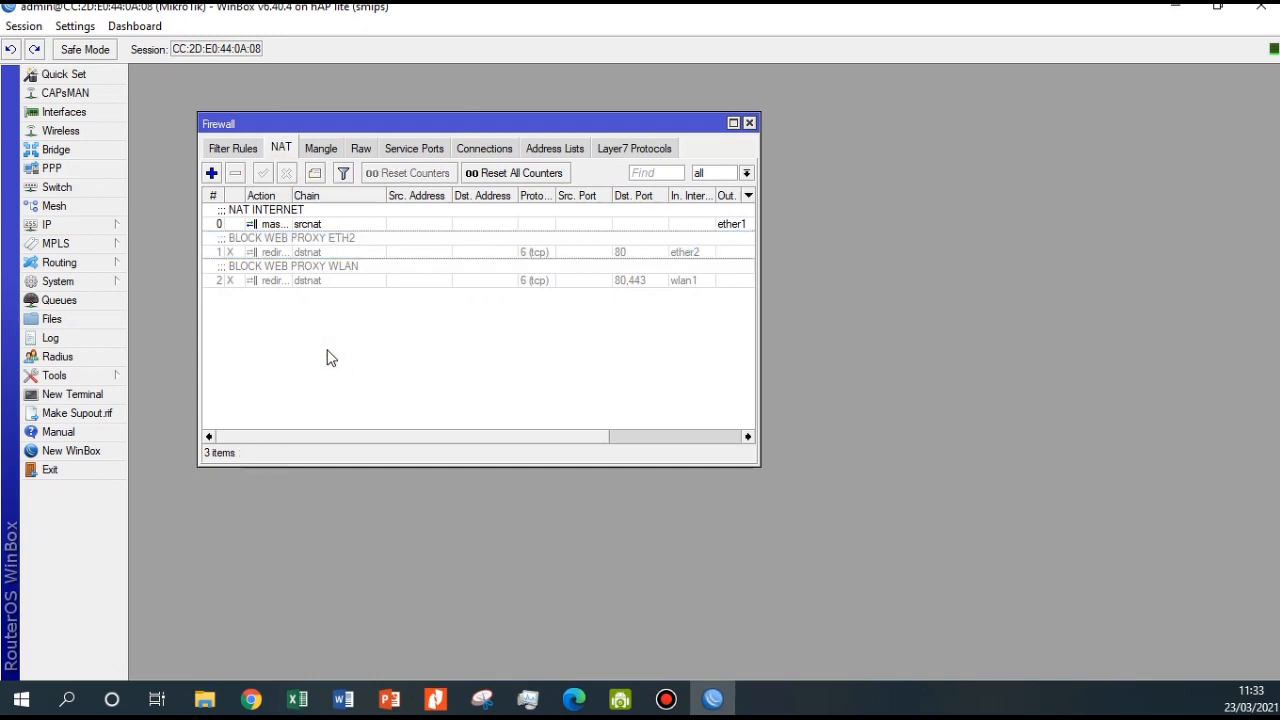
Start a new firewall filter rule on the forward chain that matches the content linux.org
click(250, 152)
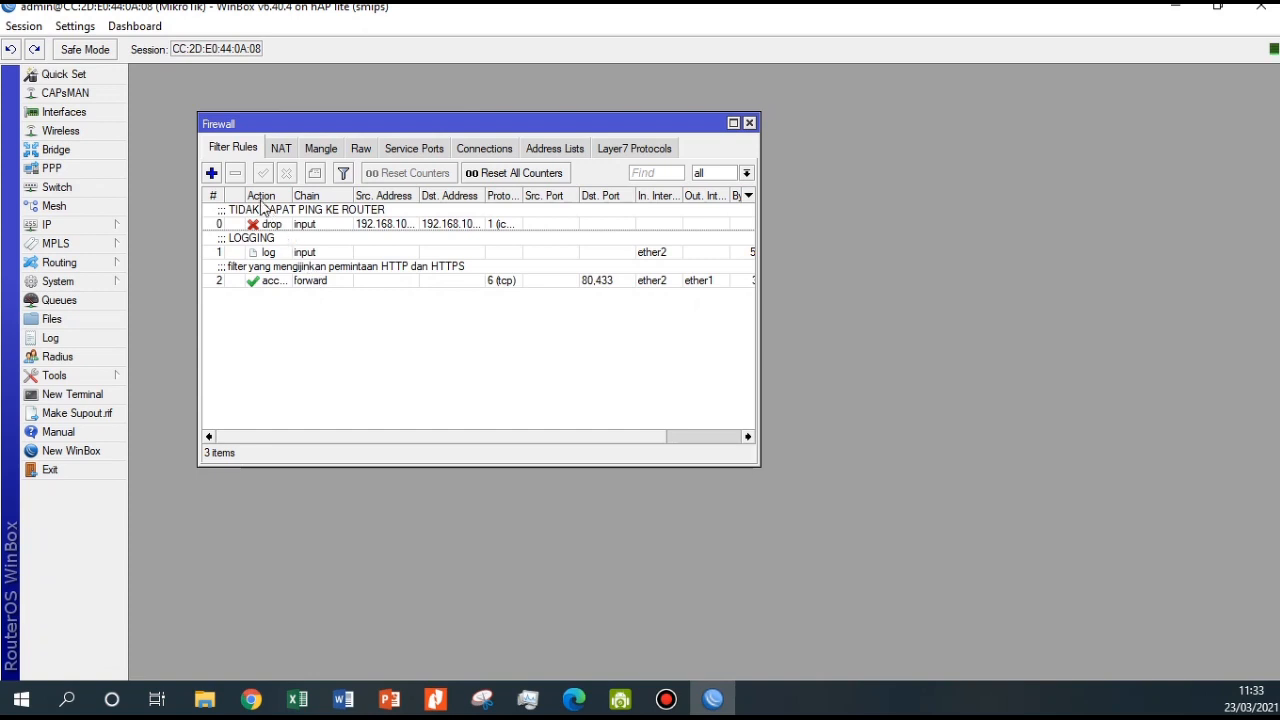
click(211, 173)
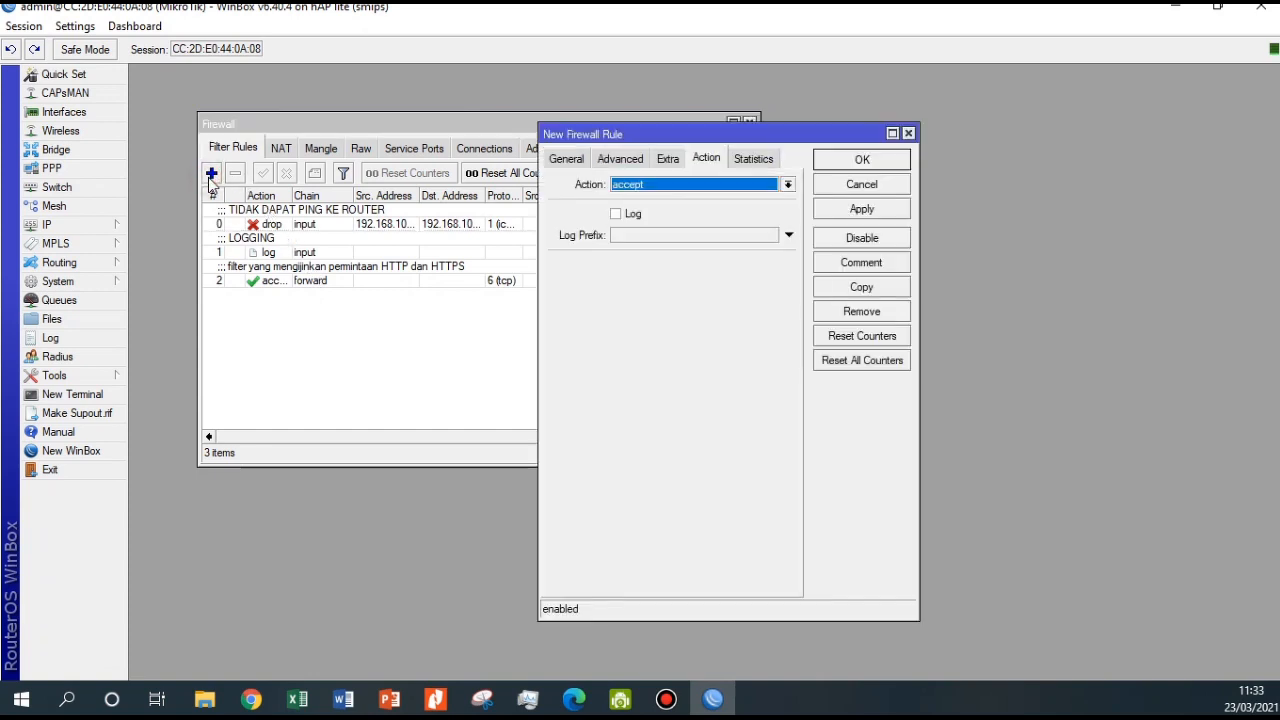
click(565, 159)
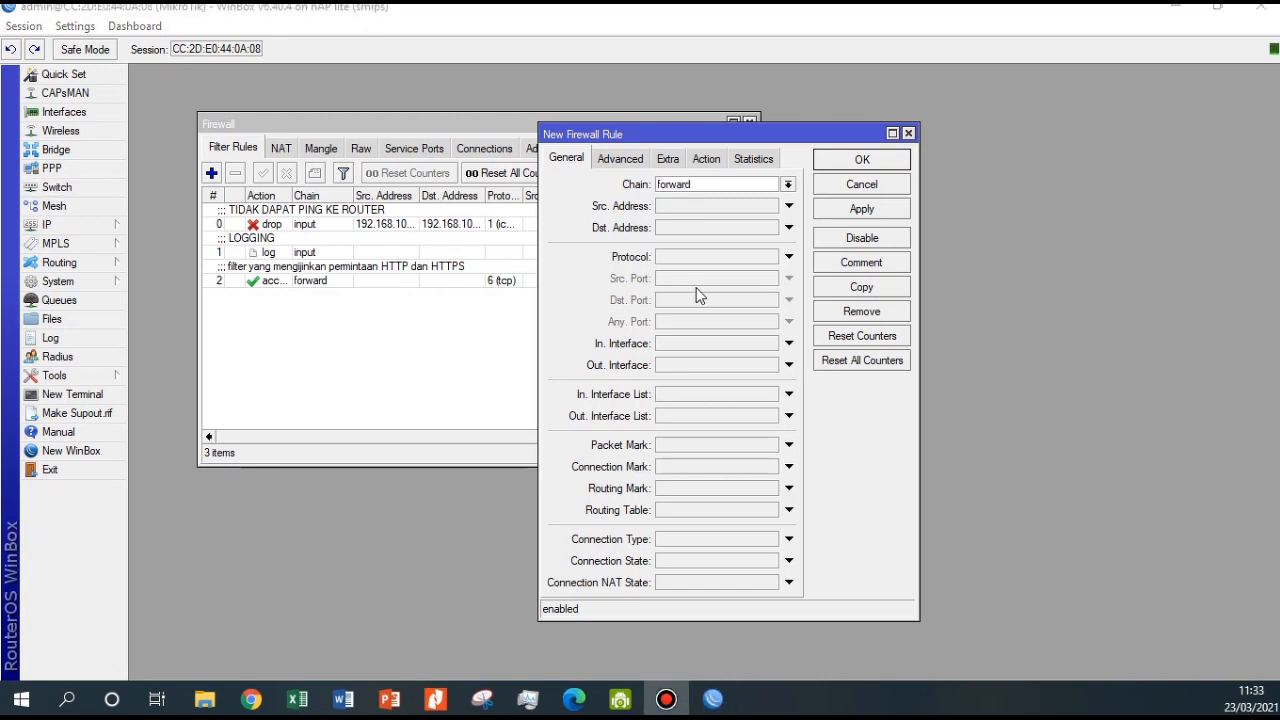
click(575, 161)
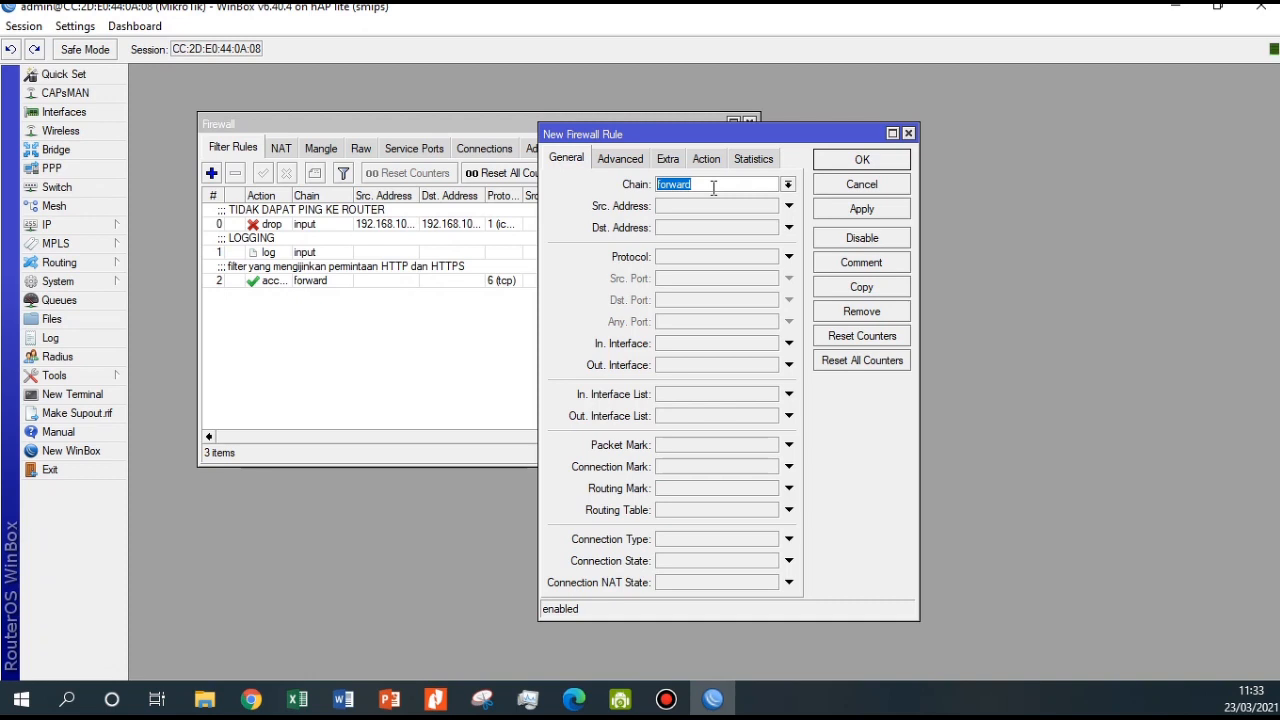
click(624, 159)
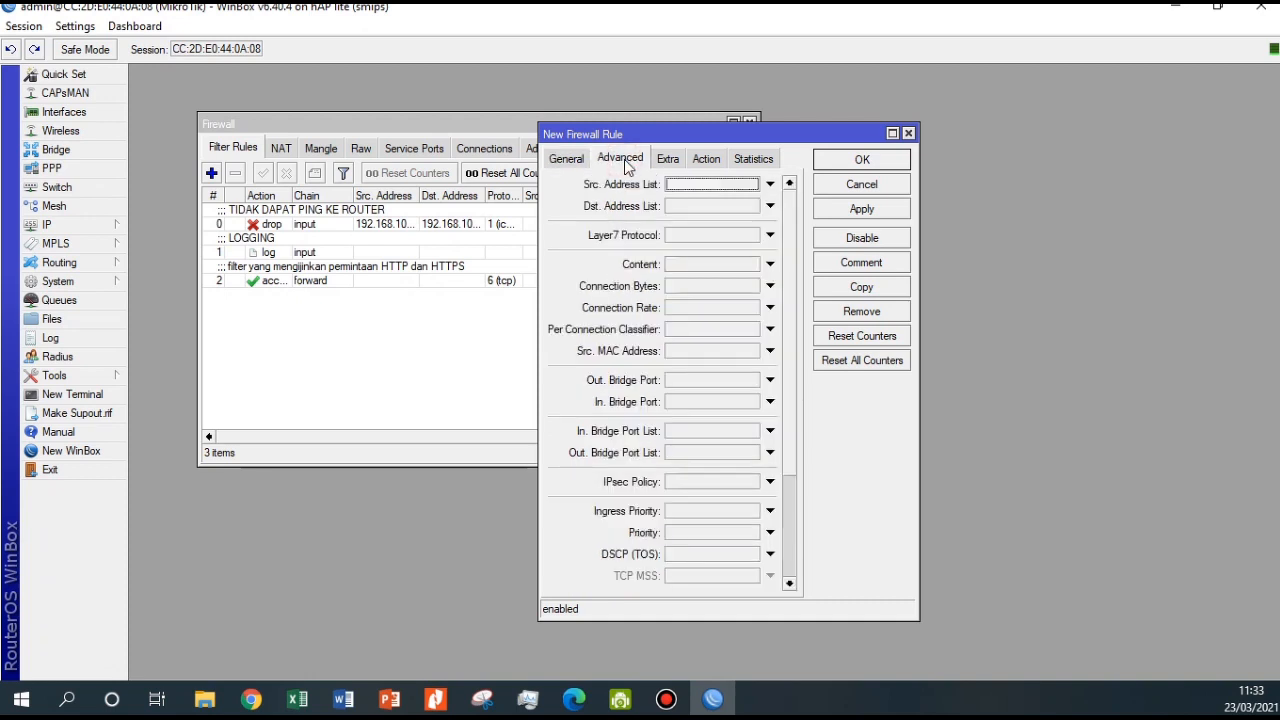
click(700, 264)
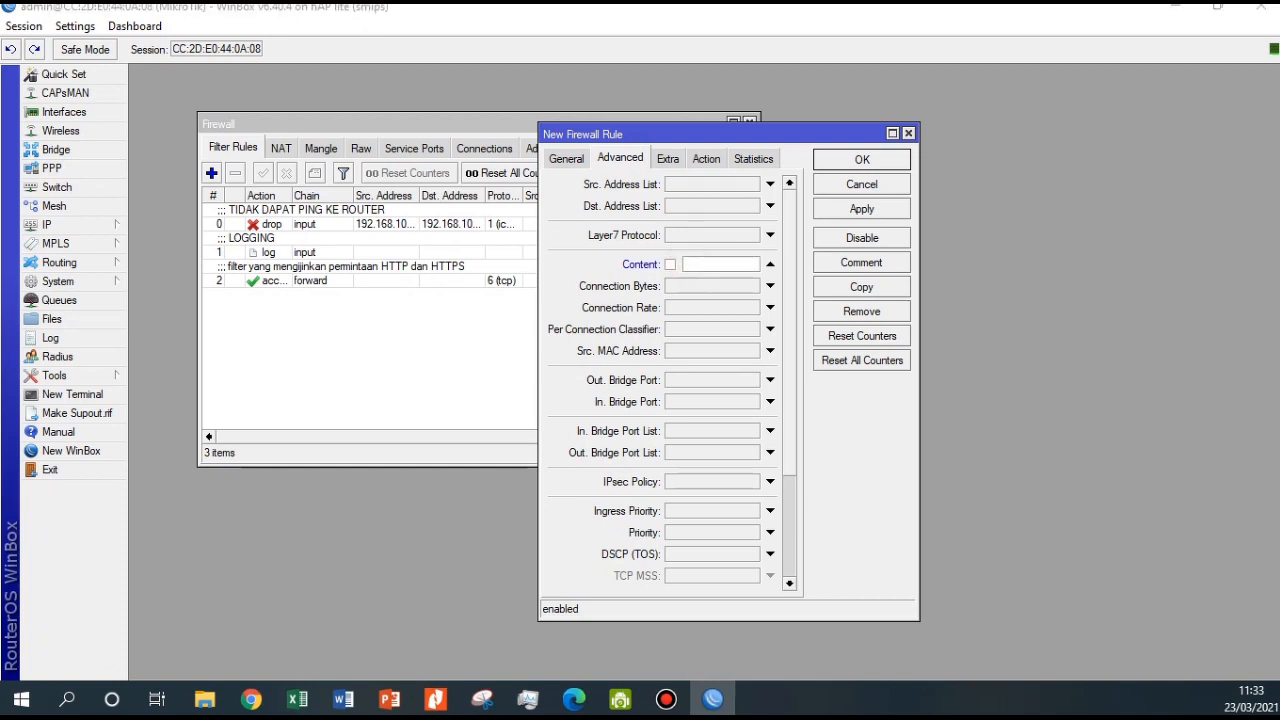
click(722, 265)
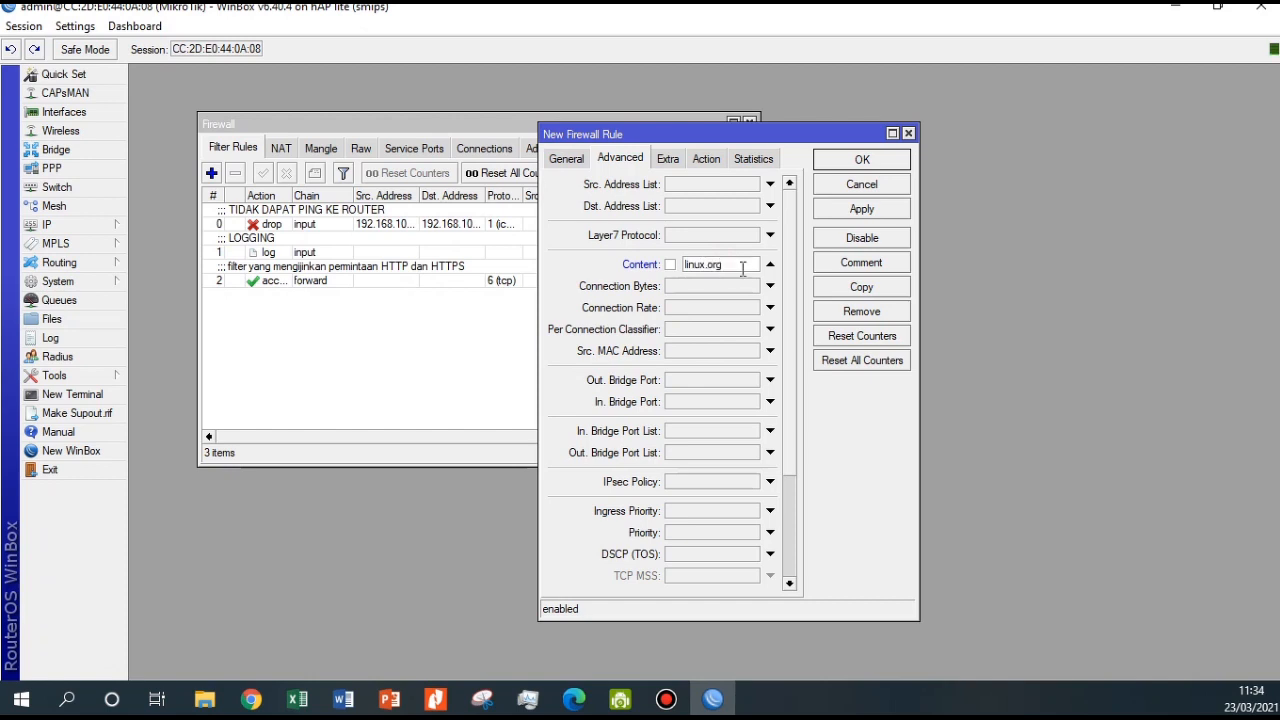
Set the new filter rule's action to drop
click(705, 160)
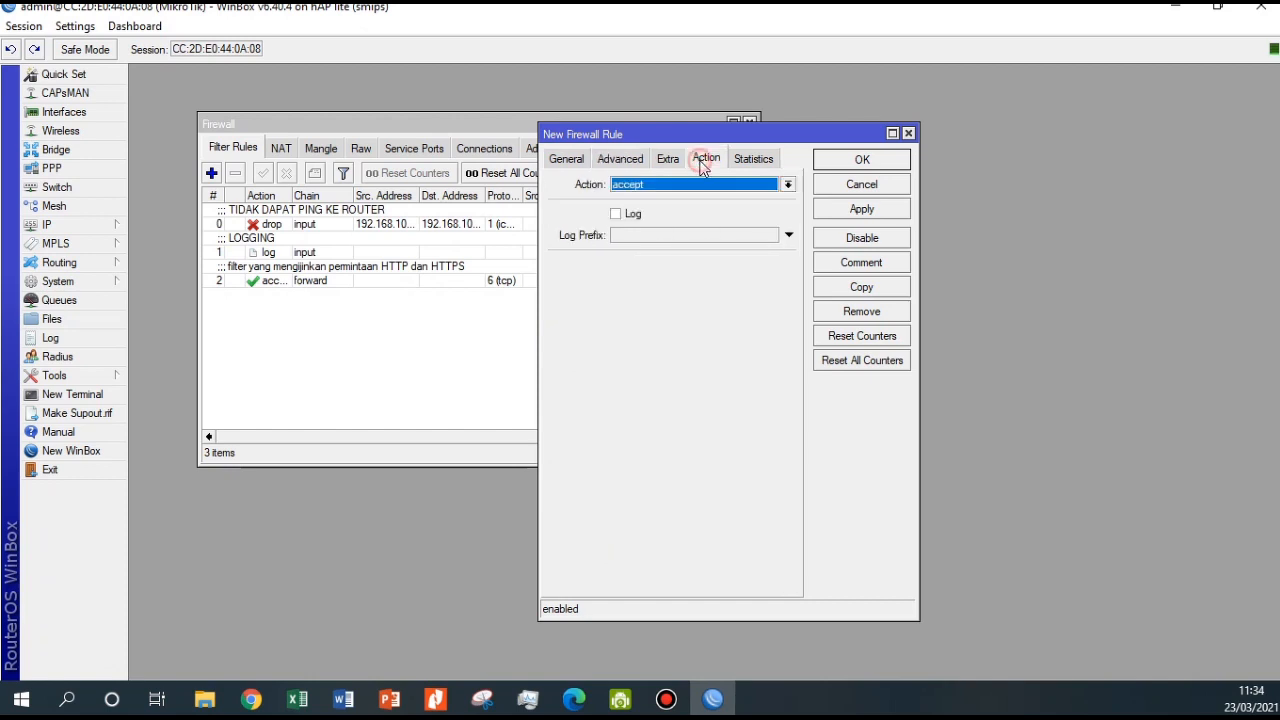
click(678, 191)
click(716, 245)
Switch to Edge and open linux.org to test access before the blocking rule is applied
click(574, 699)
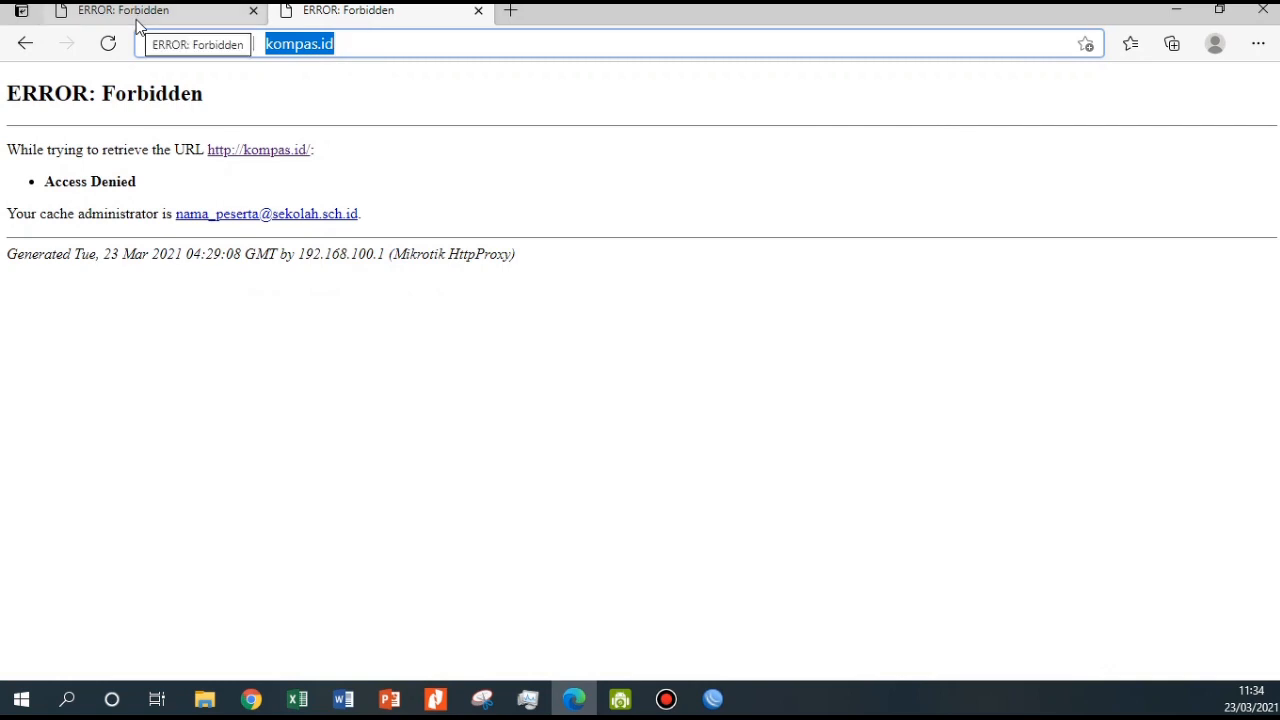
text(linux.org)
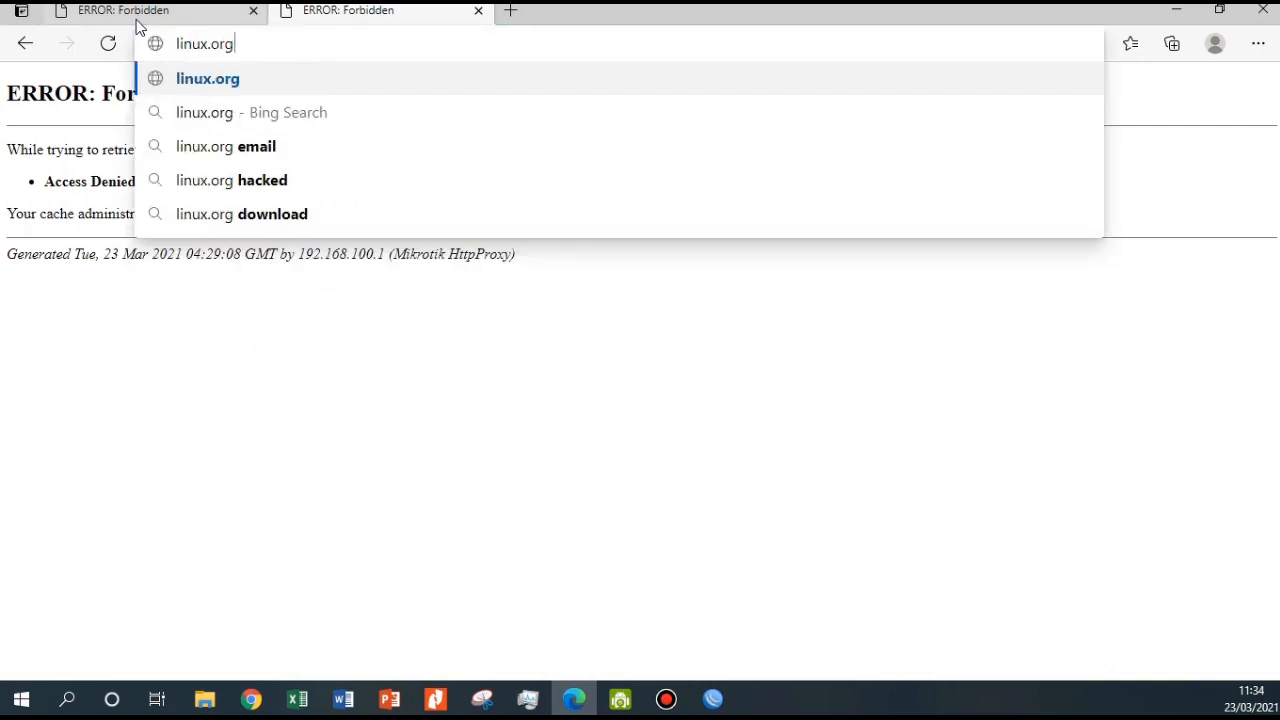
key(Return)
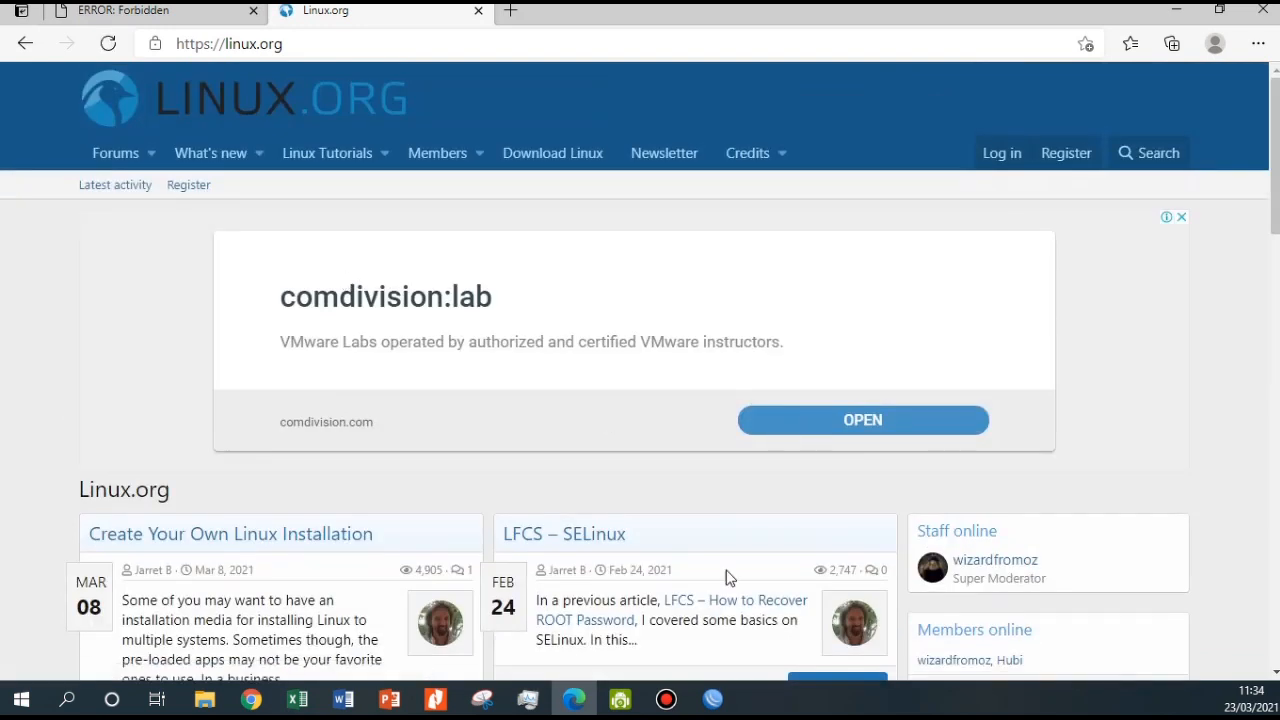
Switch to WinBox, recheck the new rule's chain, content and drop action, and save the rule
click(722, 700)
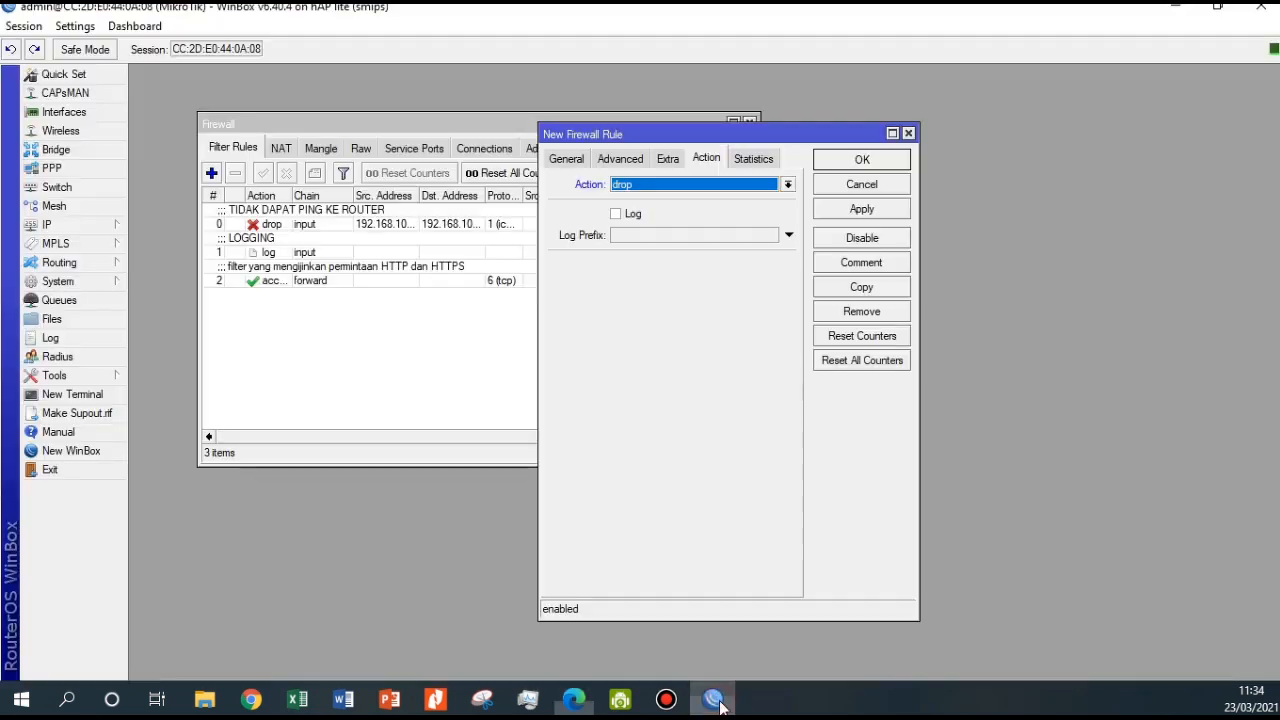
click(564, 162)
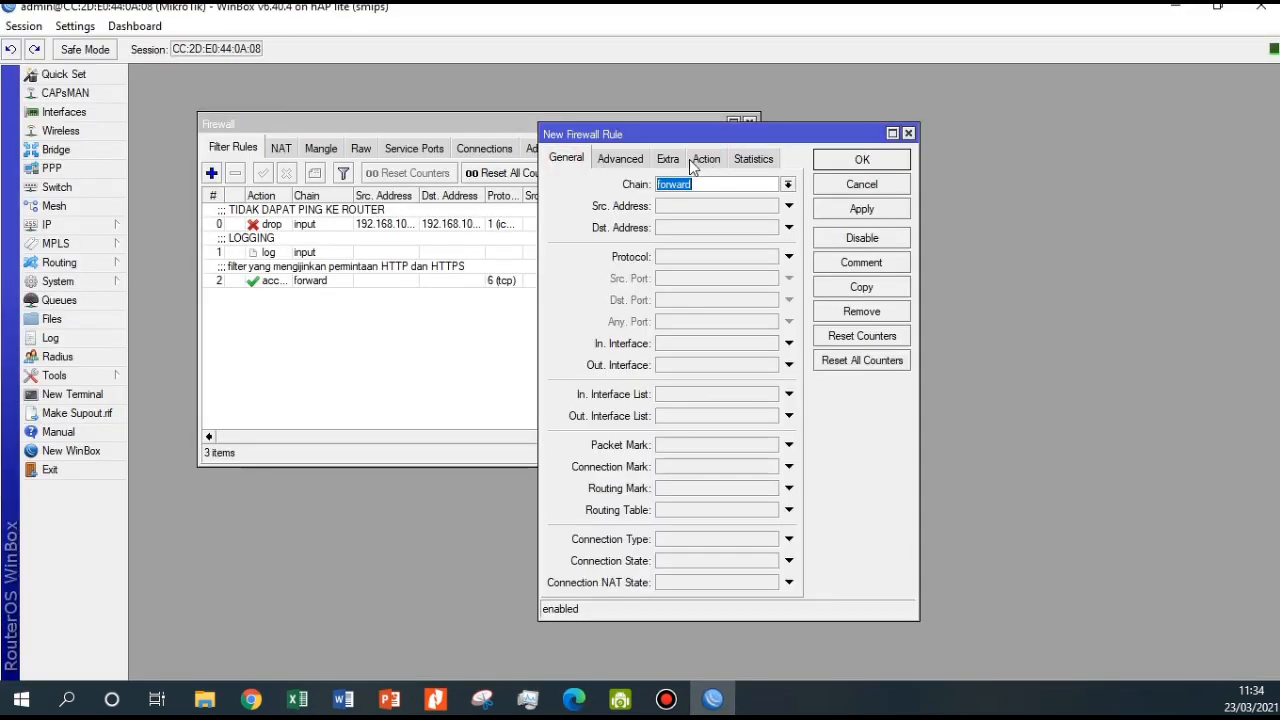
click(612, 161)
click(573, 161)
click(618, 161)
double_click(675, 263)
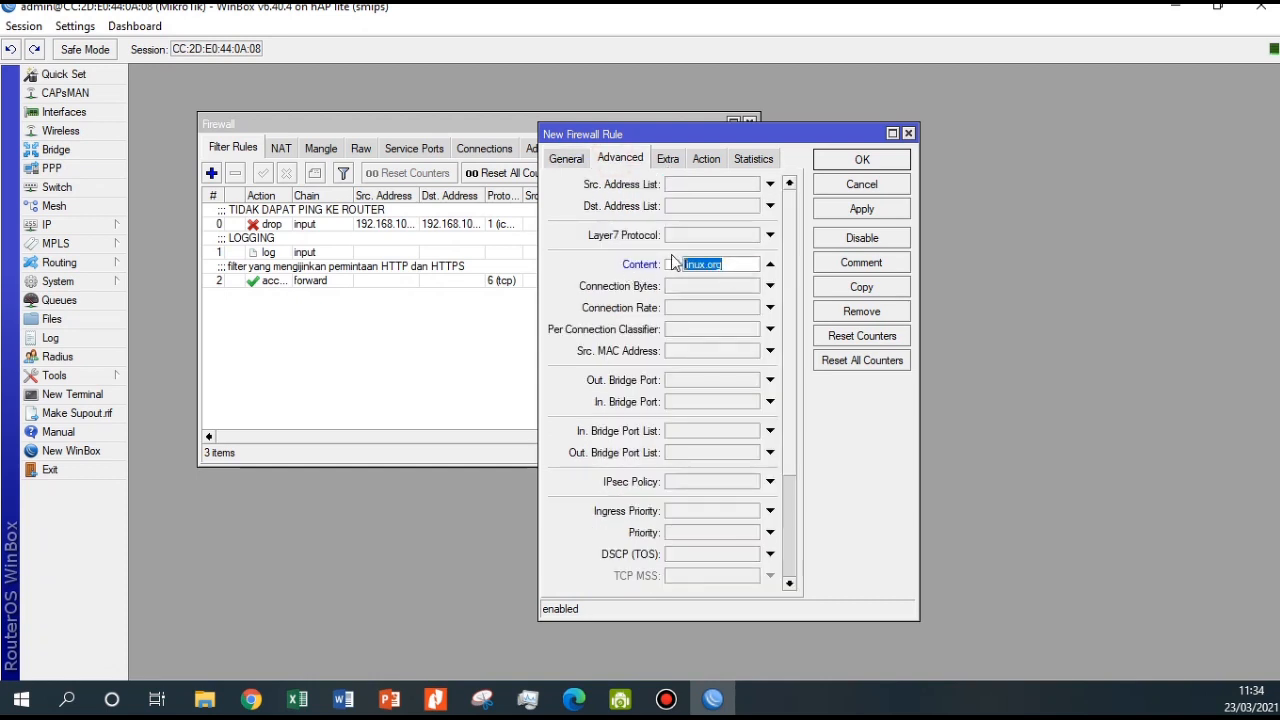
click(706, 160)
click(652, 187)
click(651, 188)
click(860, 208)
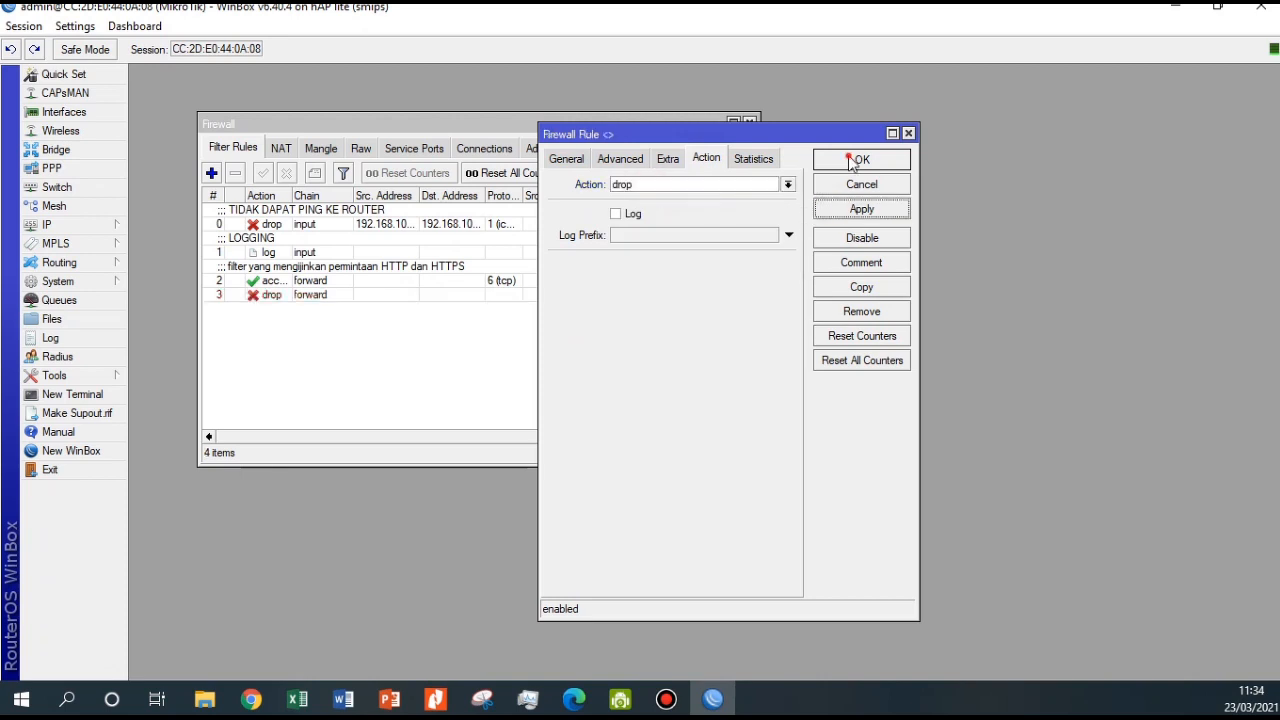
click(851, 160)
Add the comment BLOCK WEB LINUX.ORG to the new forward drop rule
click(334, 298)
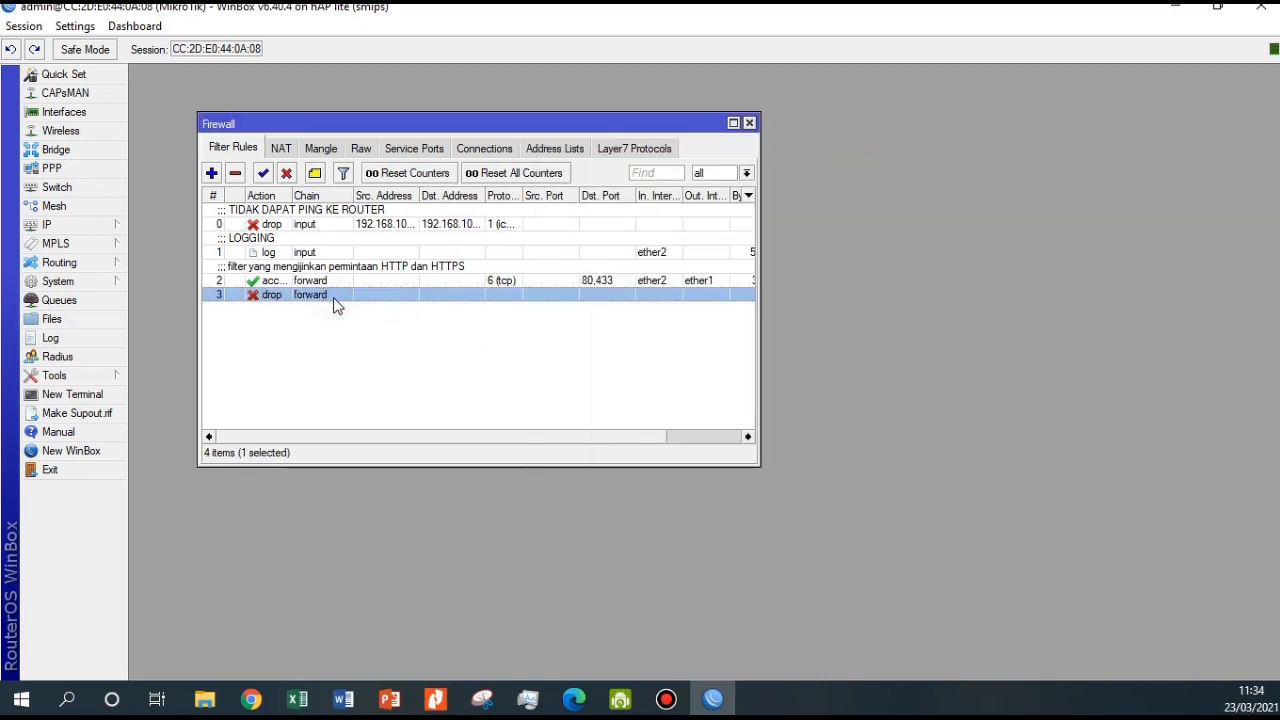
click(314, 175)
text(BLOCK WEB)
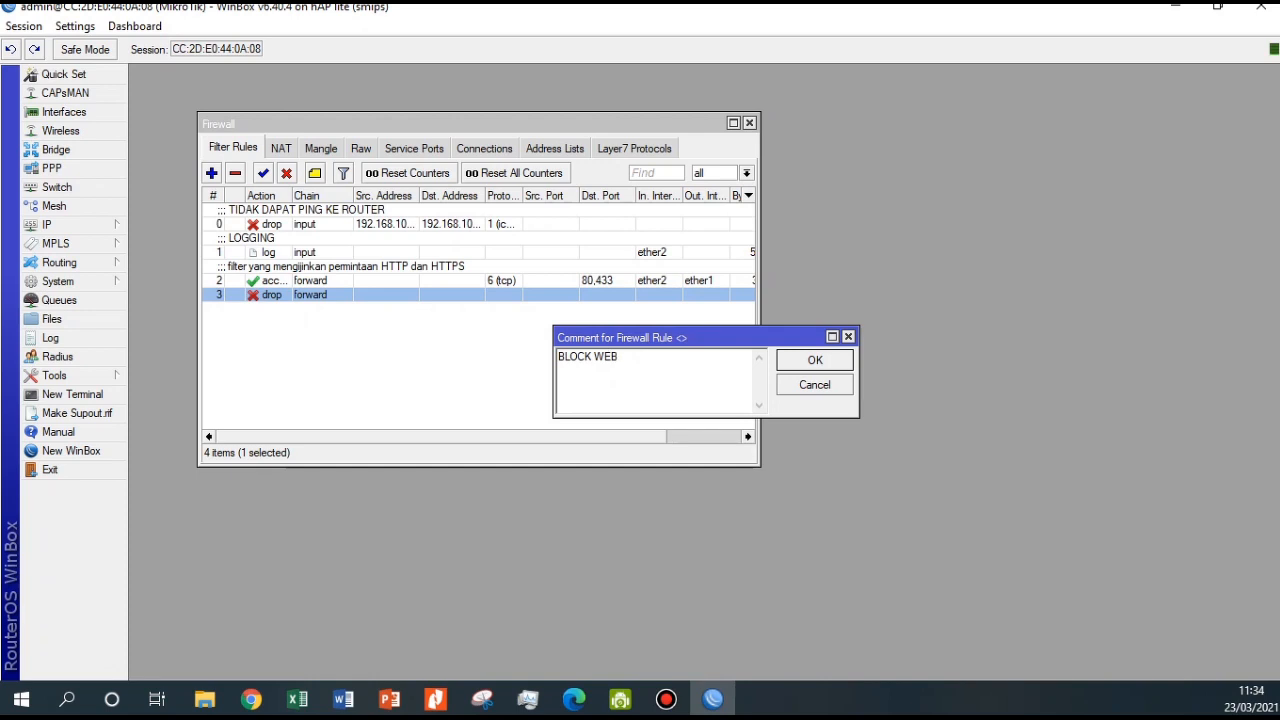
text( LINUX.ORG)
click(815, 360)
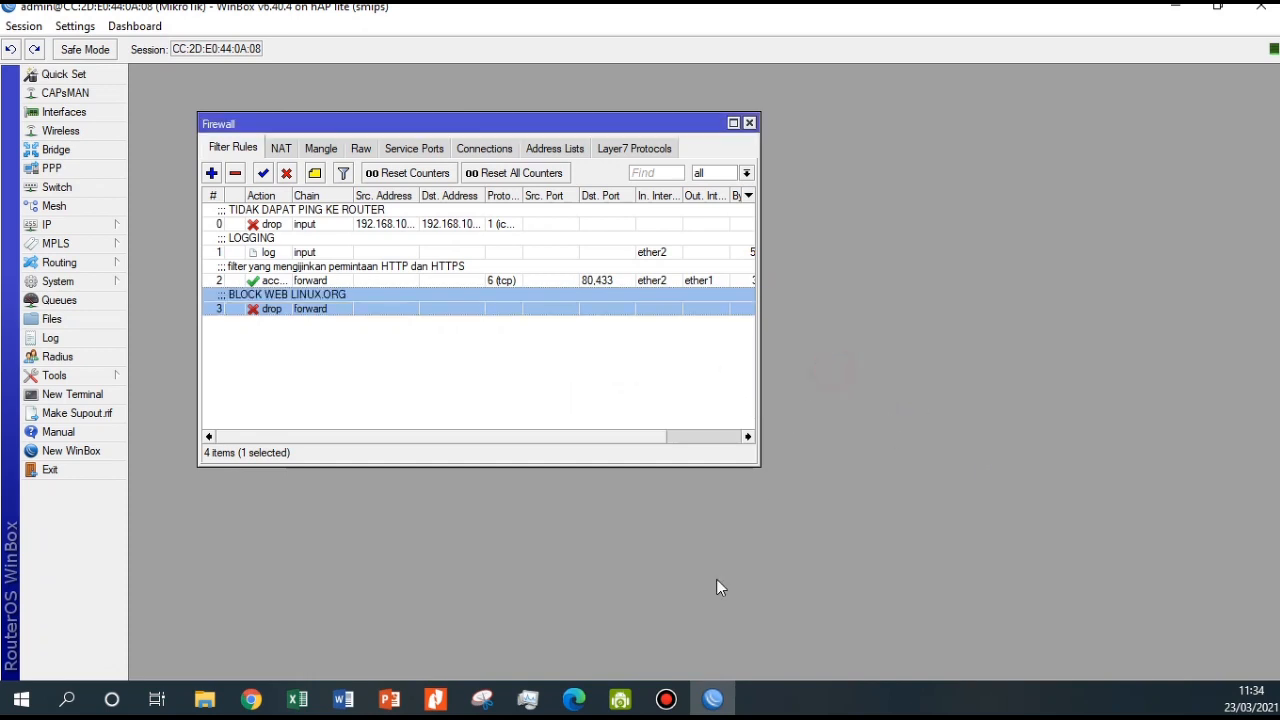
Switch to Edge, reload linux.org, and clear the browsing data from the history options
click(574, 699)
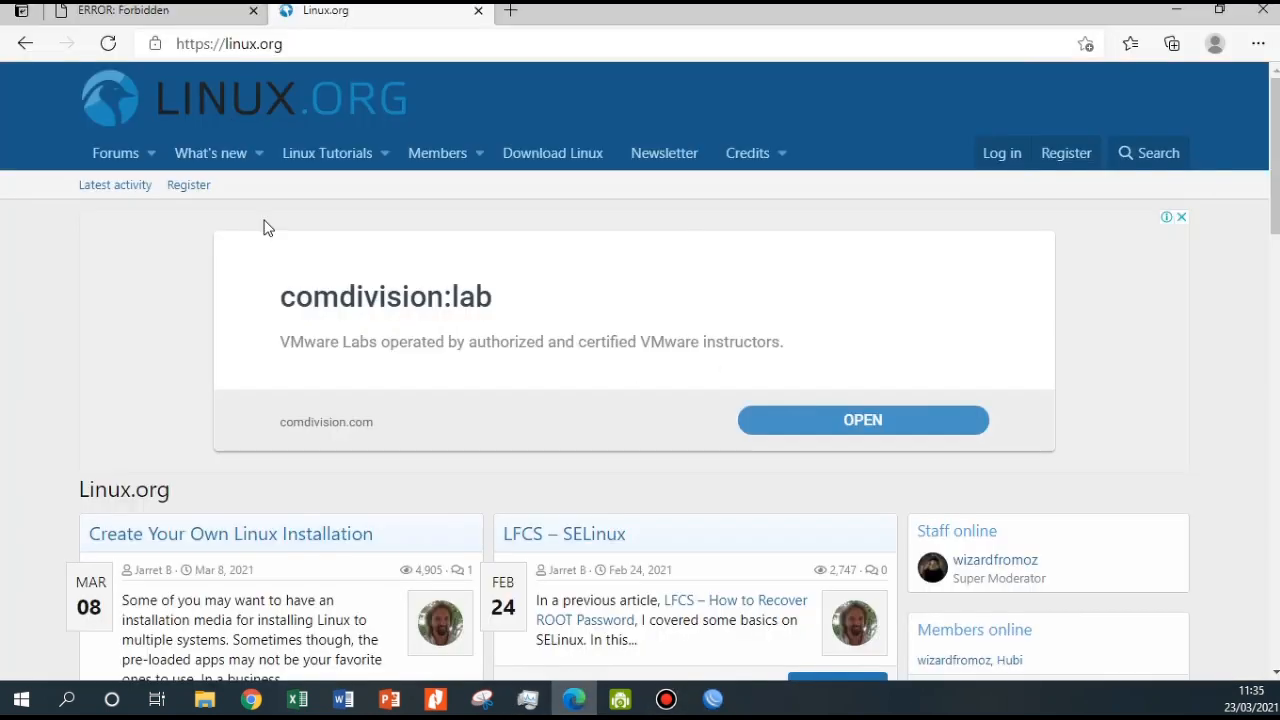
click(110, 44)
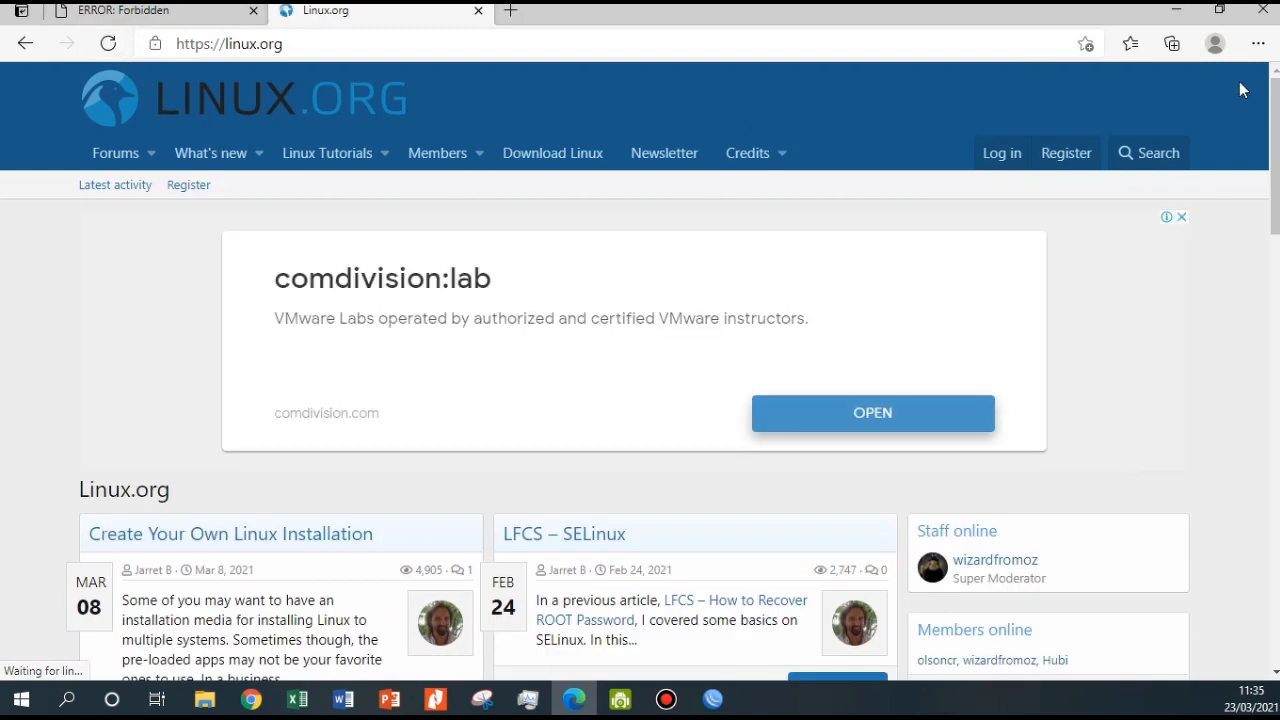
click(1256, 44)
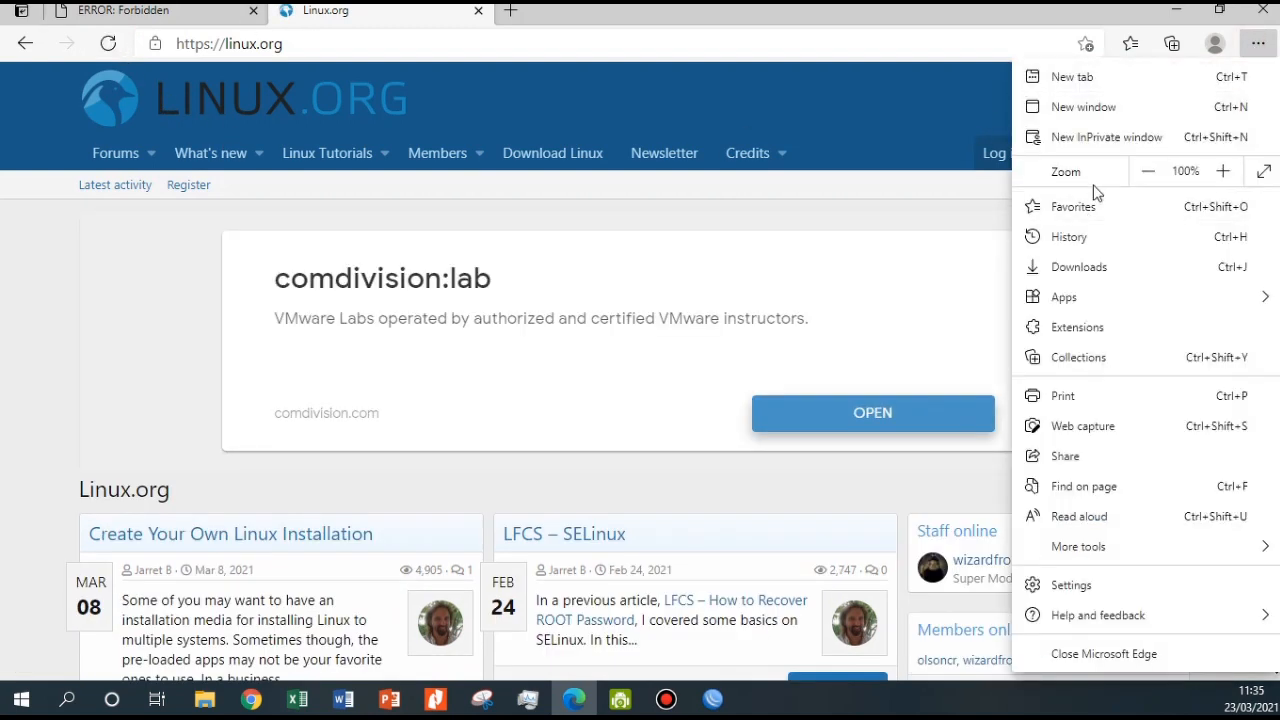
click(1095, 238)
click(1094, 76)
click(967, 141)
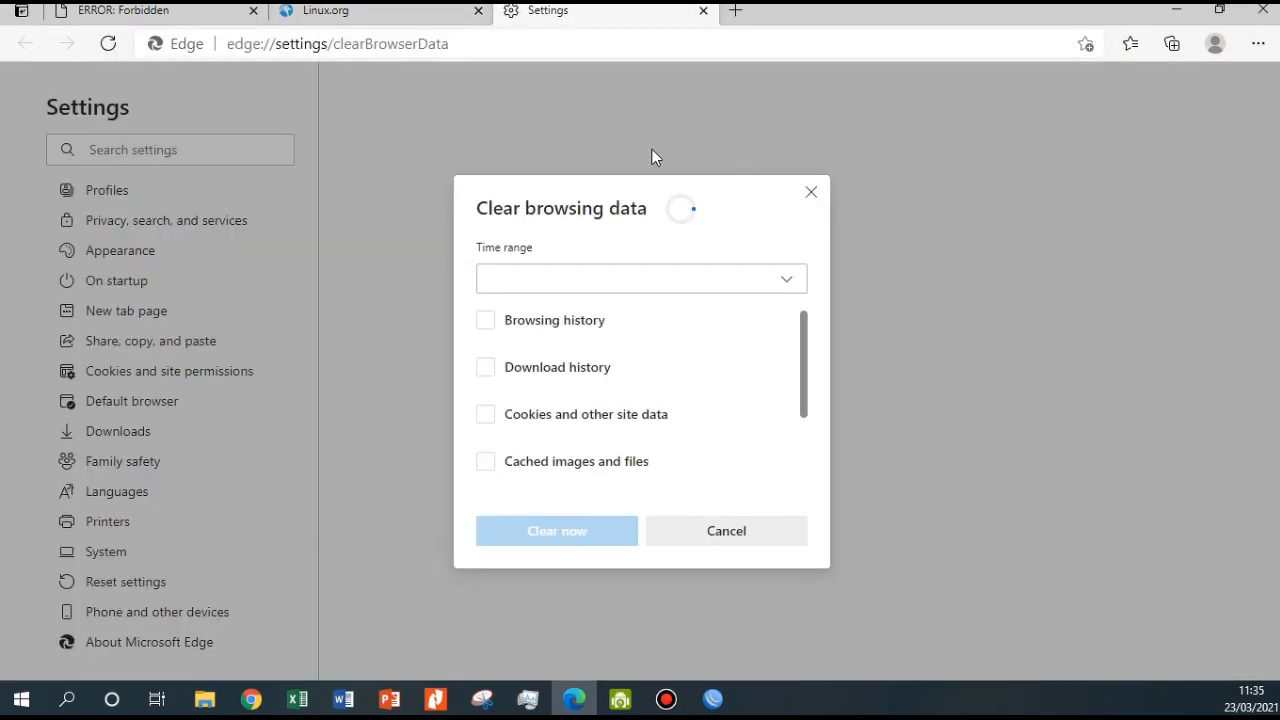
click(604, 531)
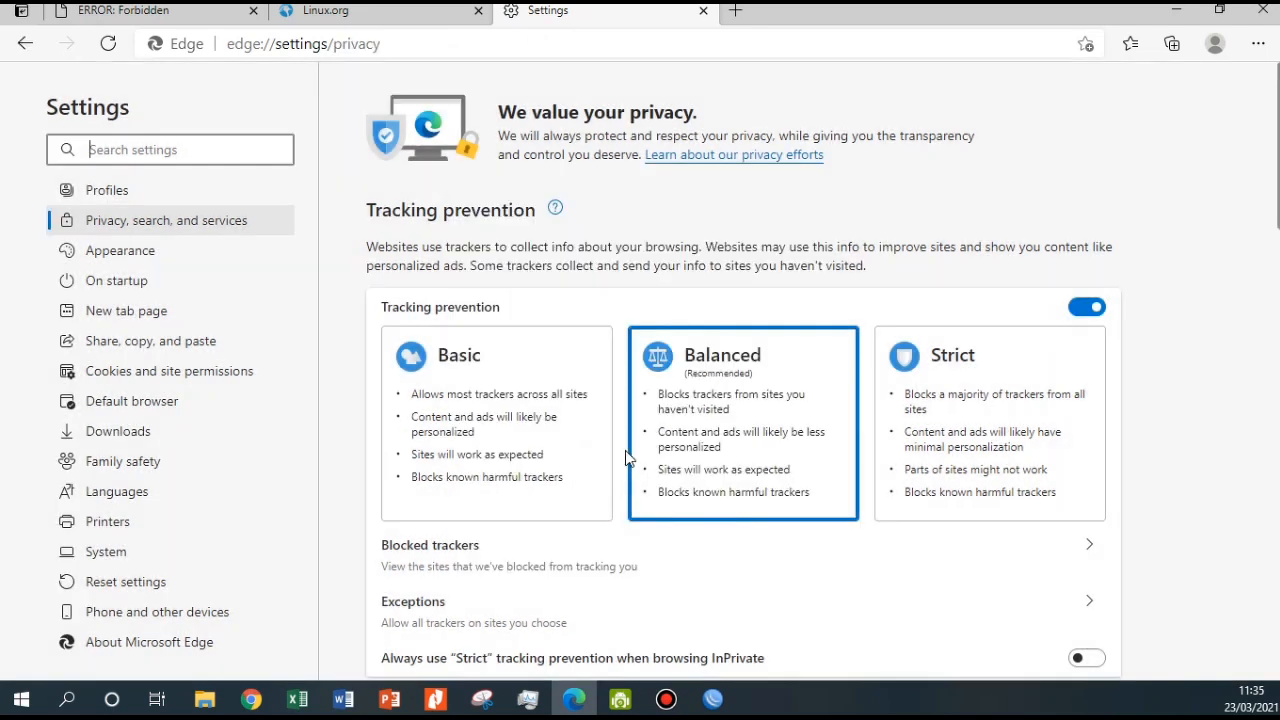
Close the Linux.org and ERROR: Forbidden tabs and open linux.org in a new tab to test the block
click(475, 10)
click(253, 10)
click(285, 14)
text(linux)
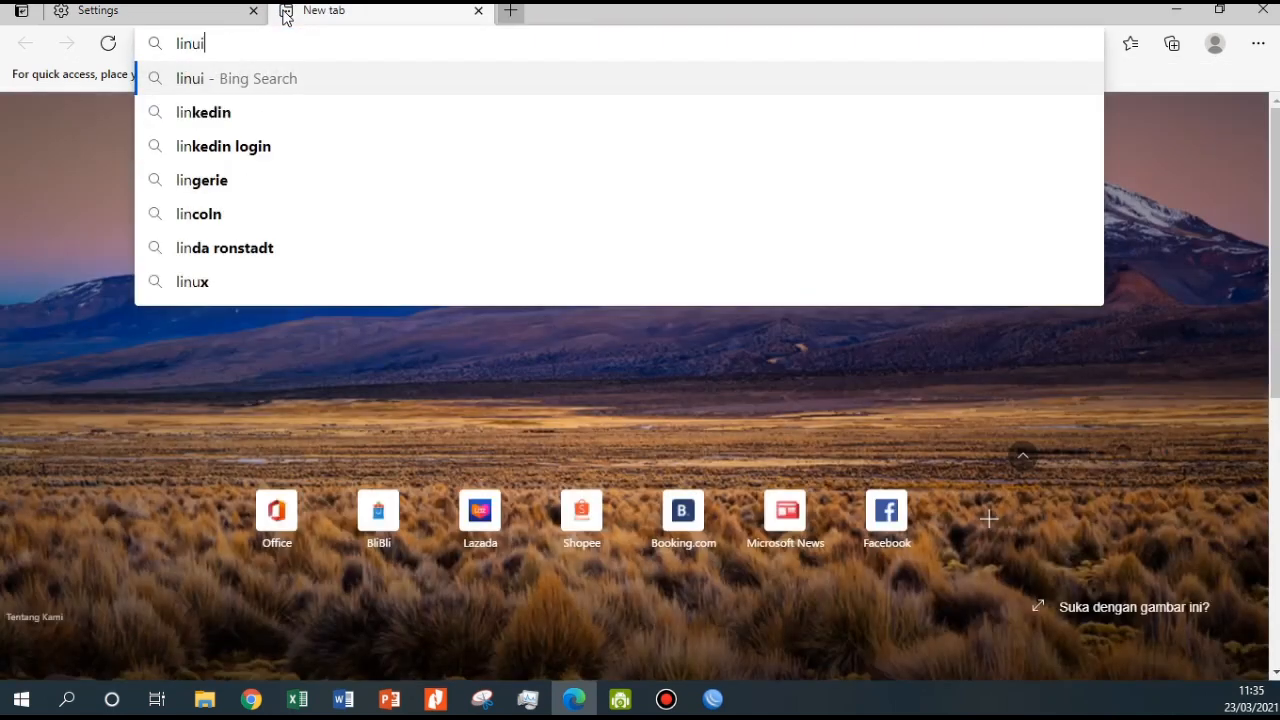
text(.org)
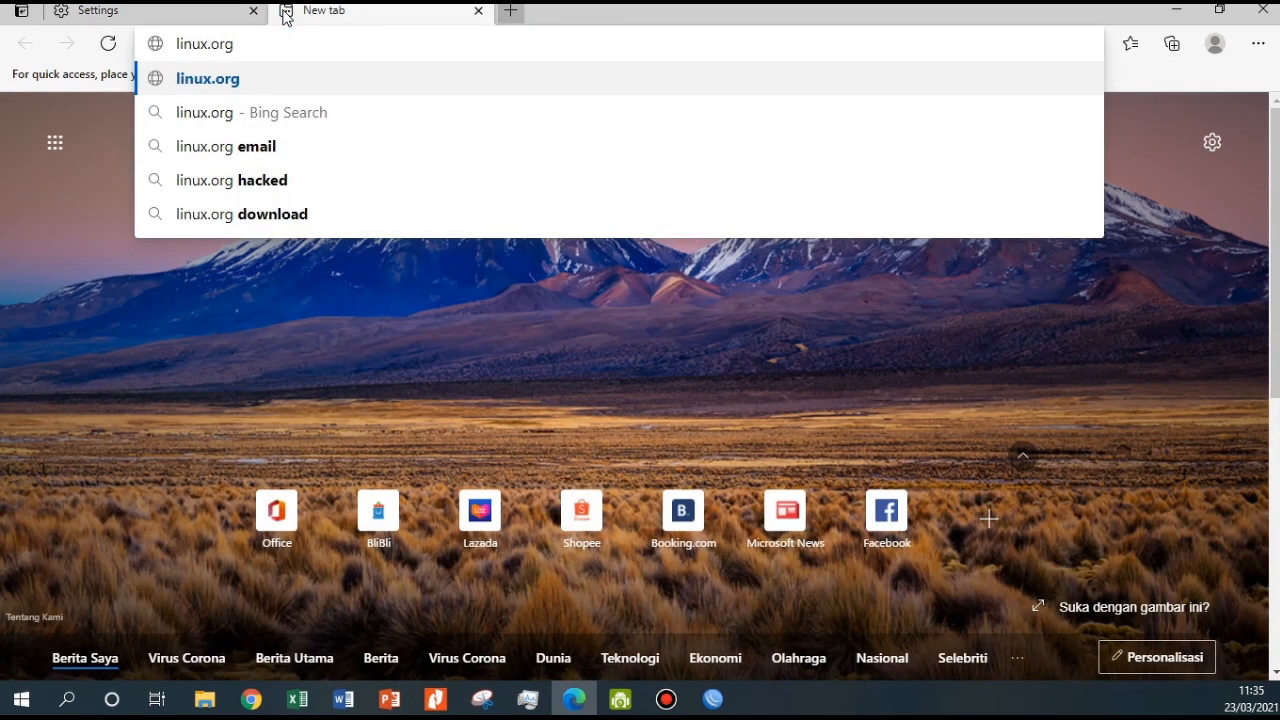
key(Return)
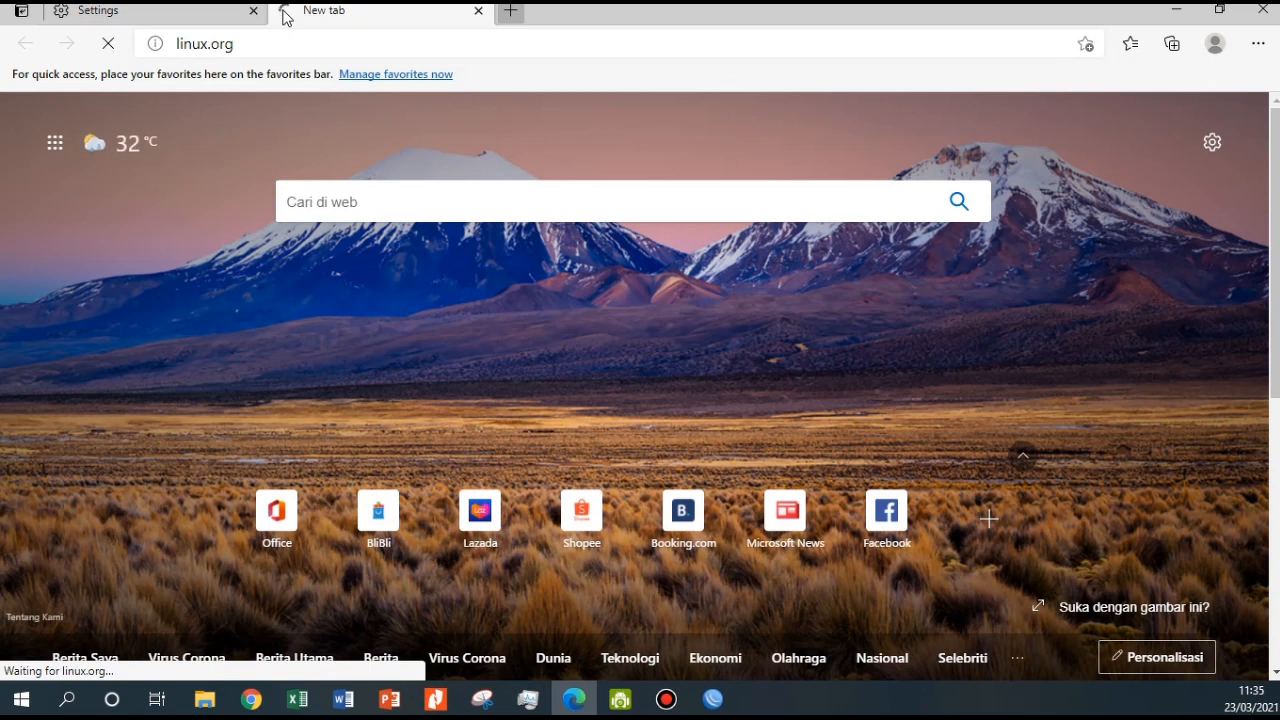
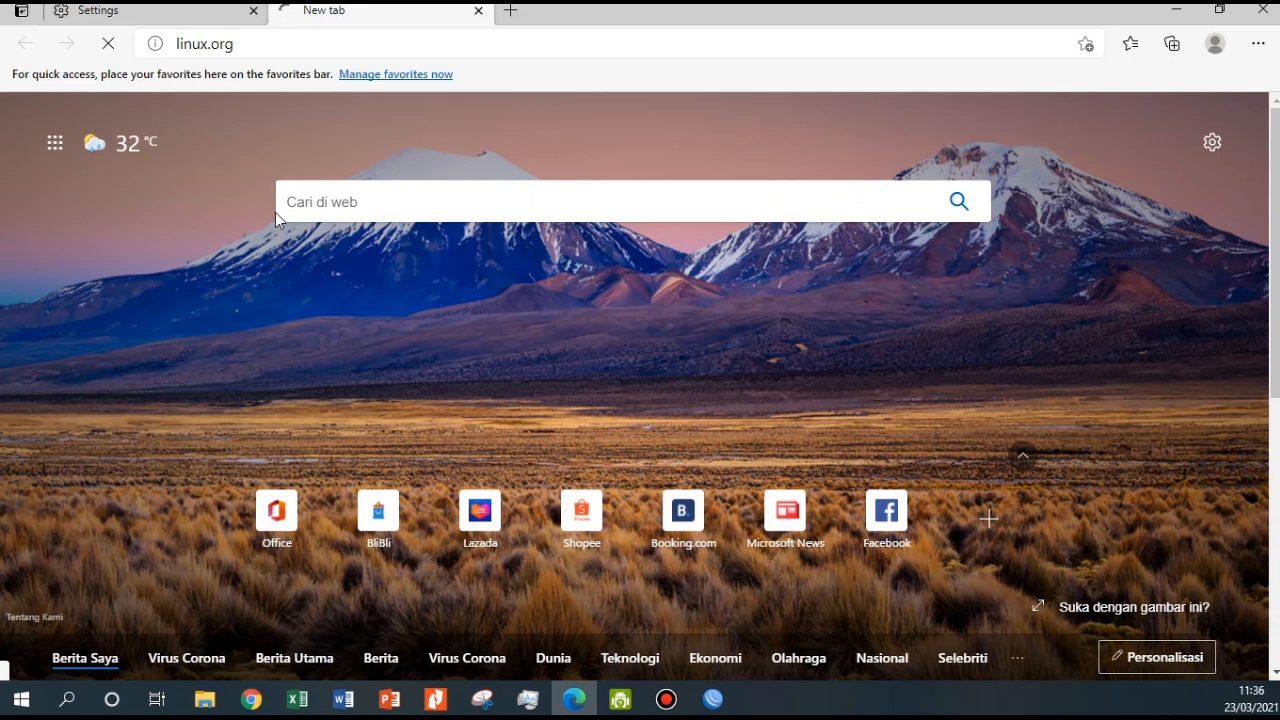
Switch to WinBox and examine the byte and packet counters of the BLOCK WEB LINUX.ORG rule
click(725, 708)
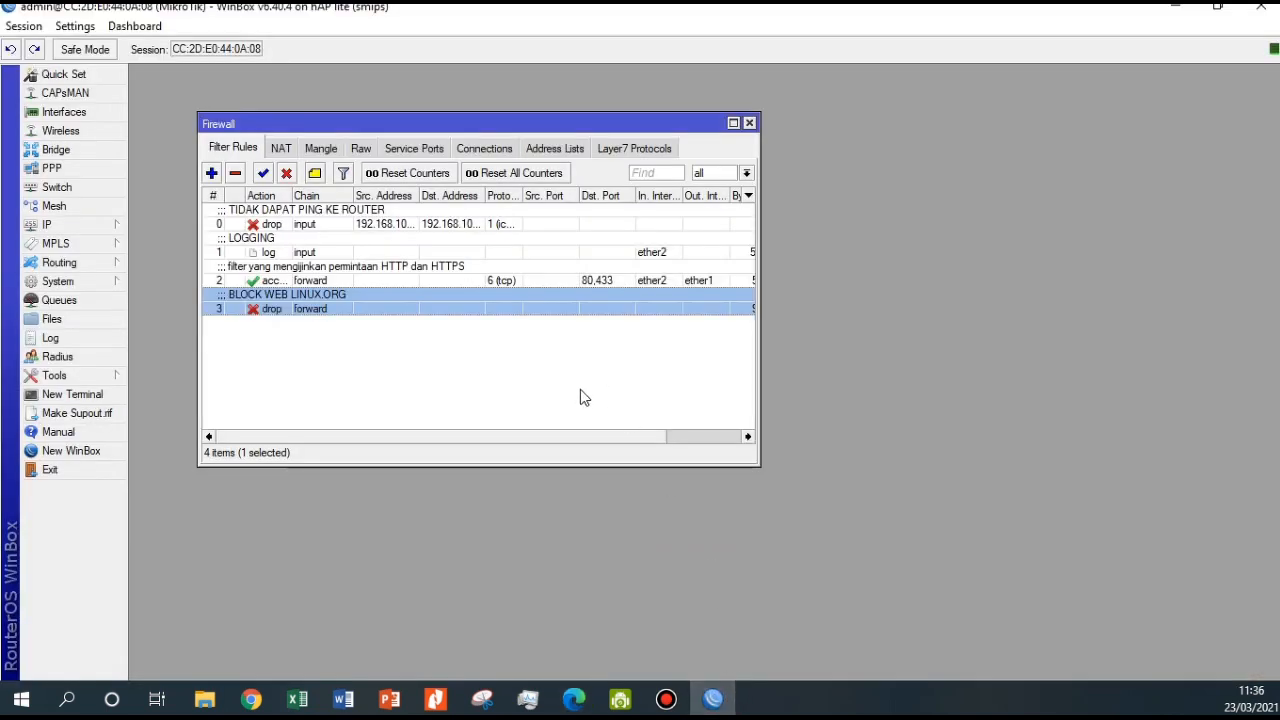
drag(591, 441, 695, 447)
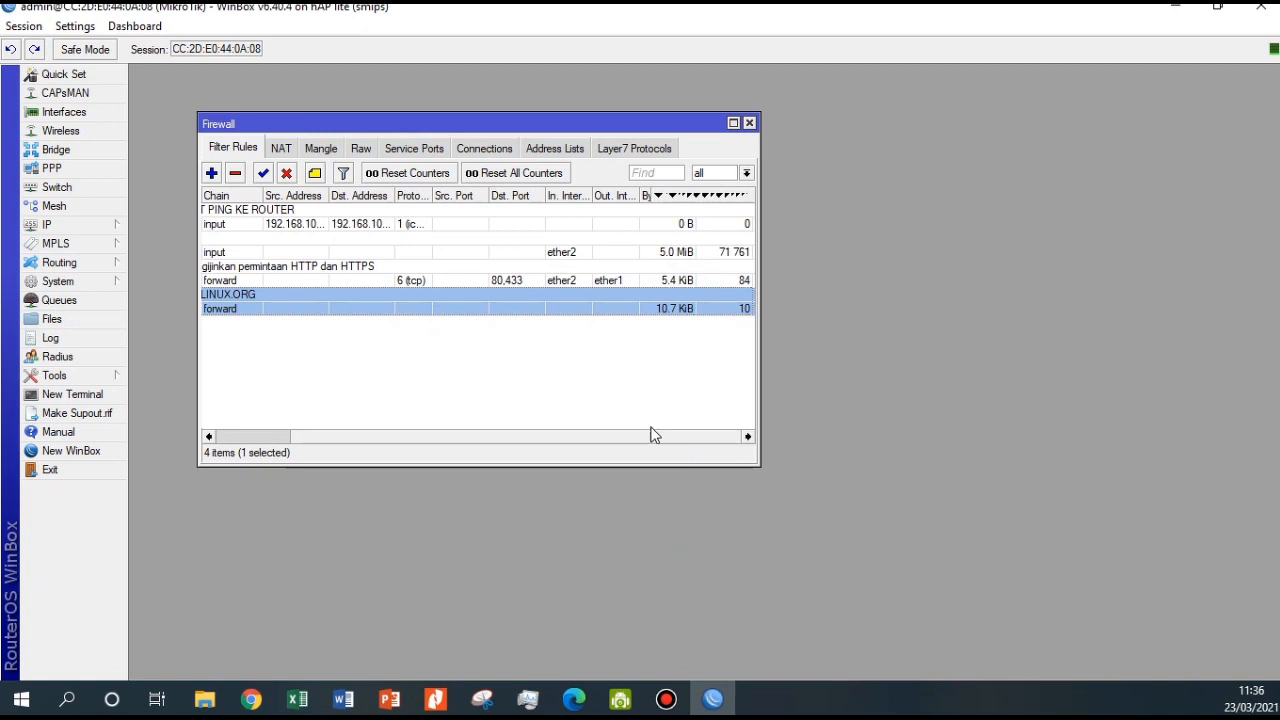
drag(467, 436, 340, 440)
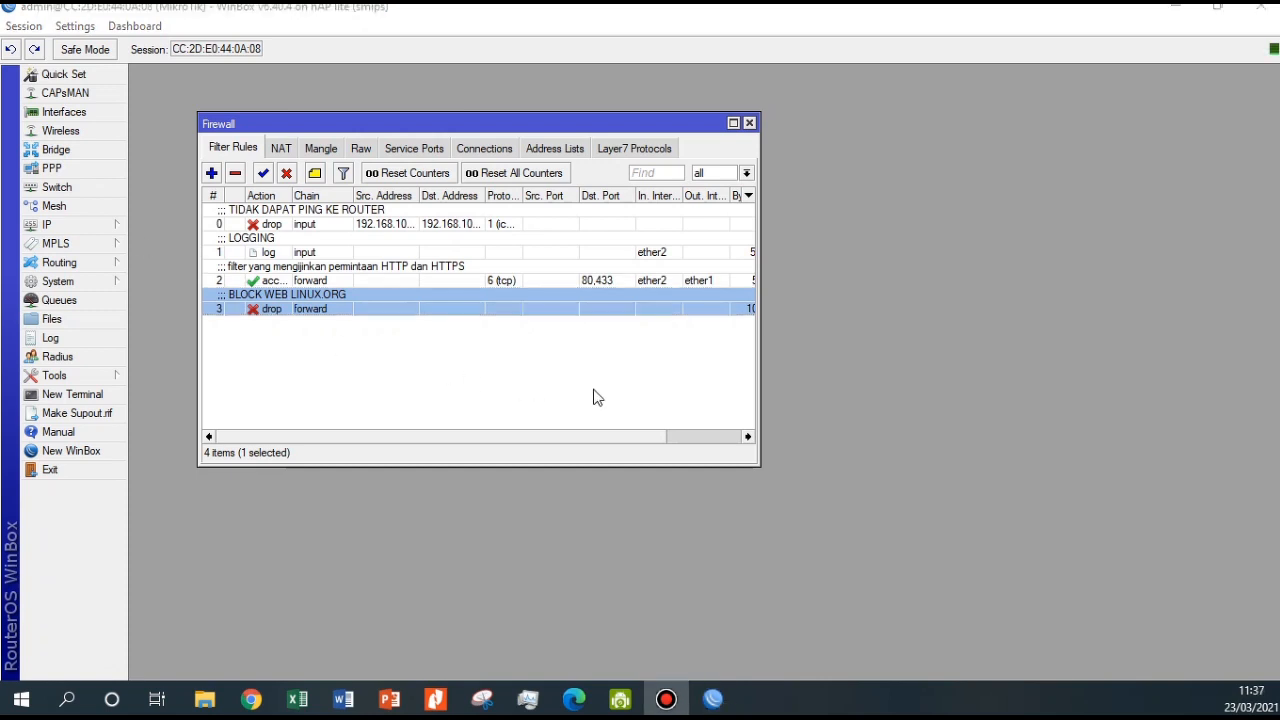
drag(533, 435, 637, 437)
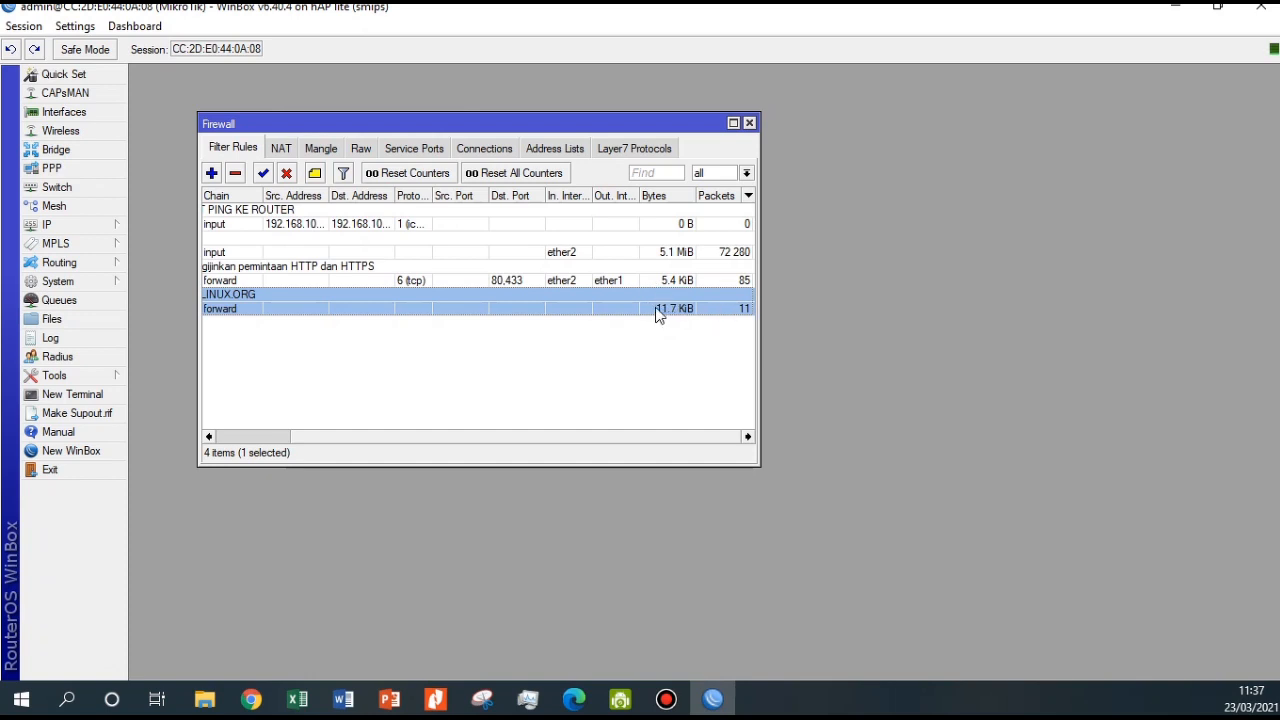
drag(482, 437, 300, 436)
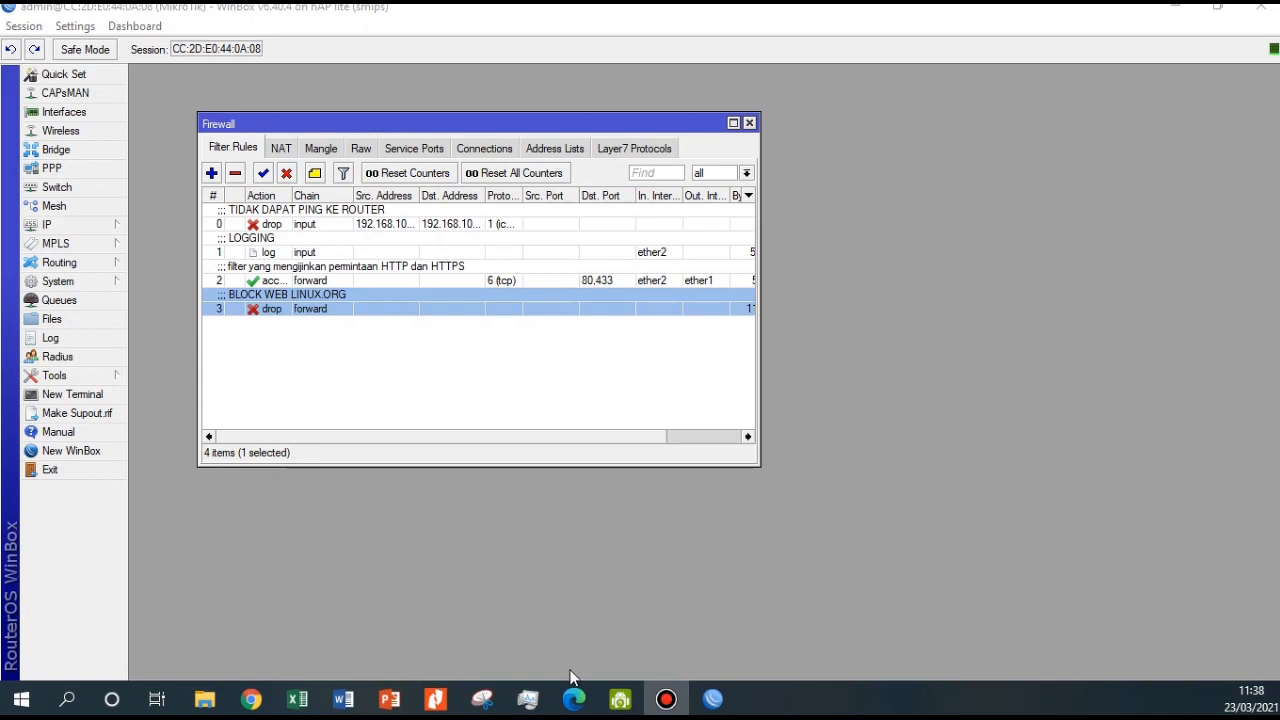
Switch to Edge and search for google in a new tab to test general internet access
click(572, 690)
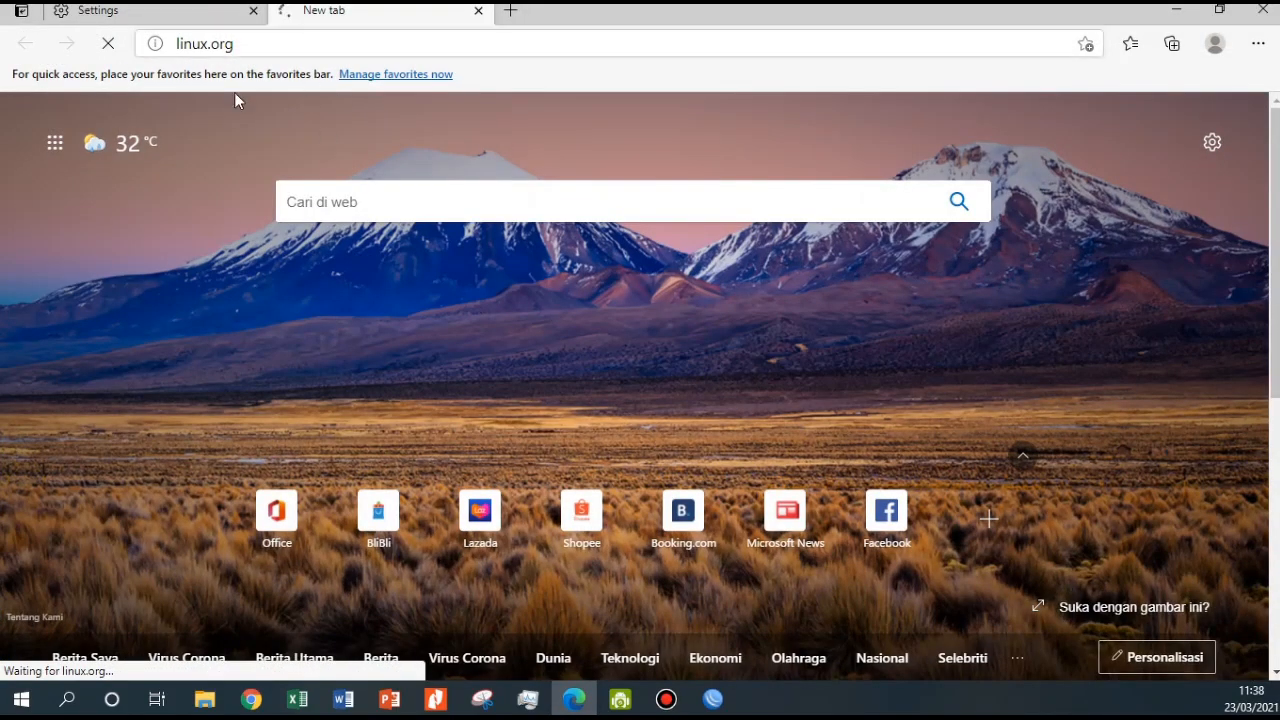
click(512, 12)
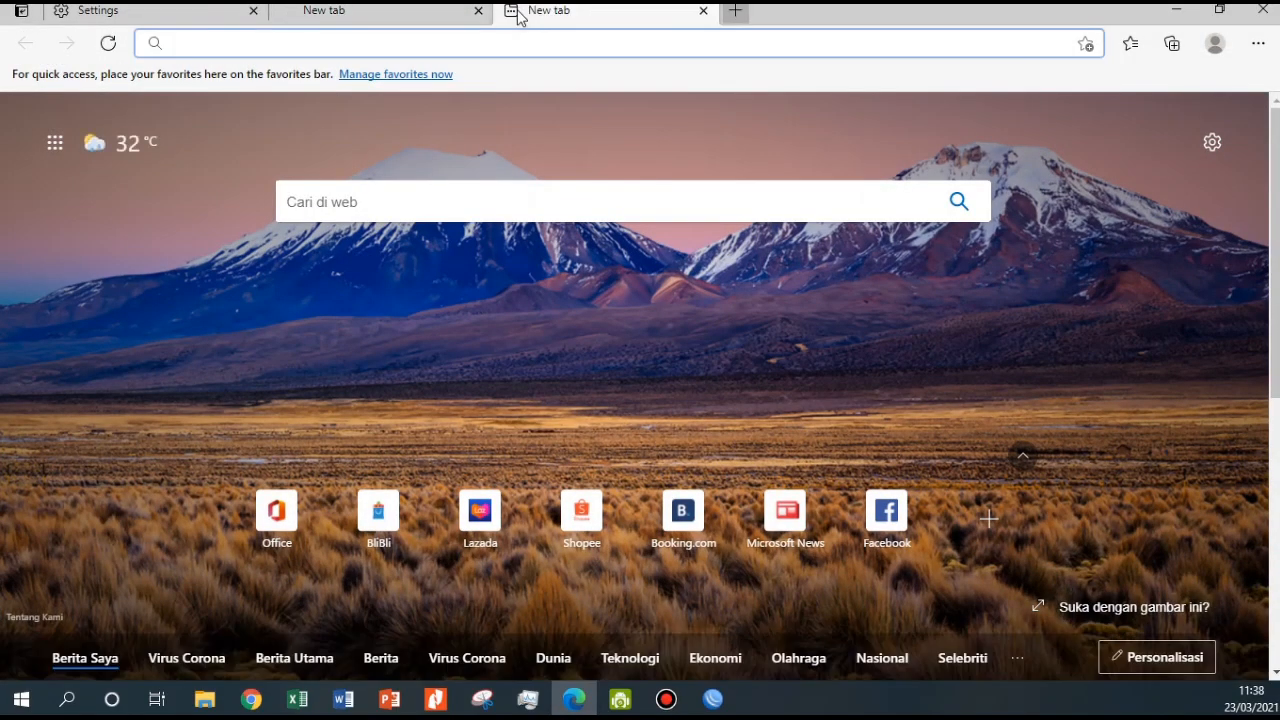
text(google)
key(Return)
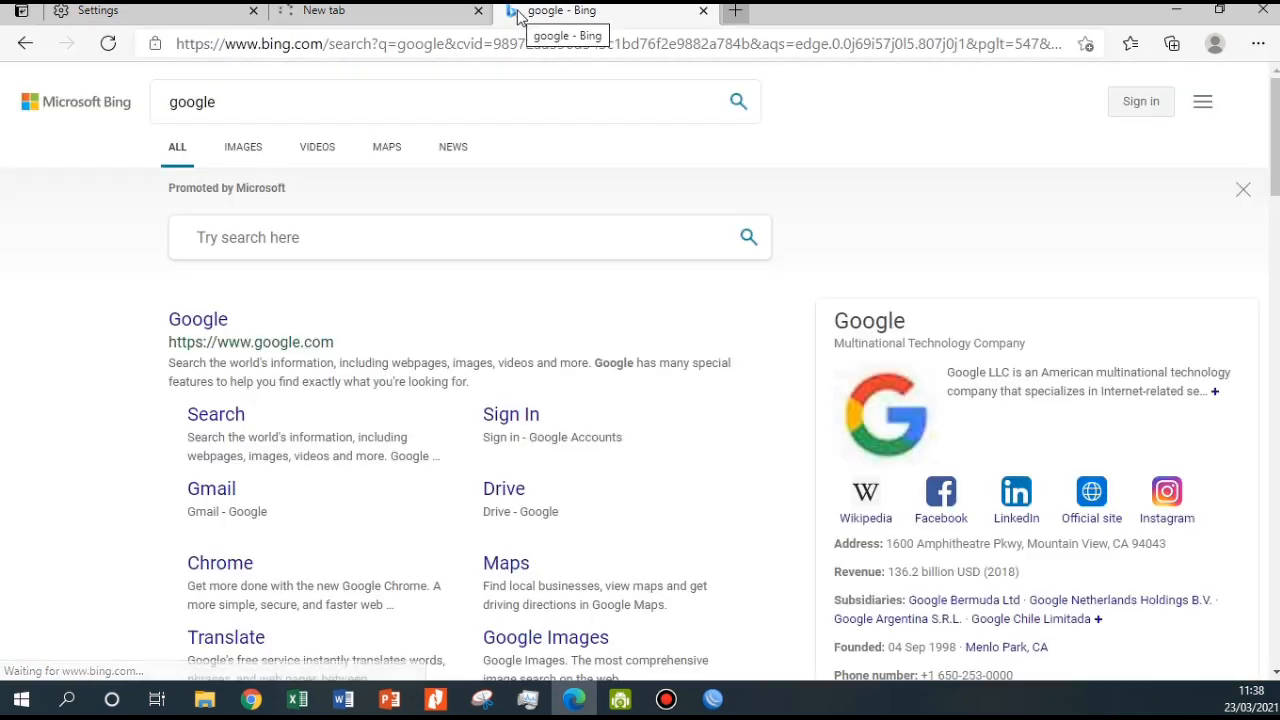
Open the Google site from the search results, close the Bing results tab and return to the linux.org tab
click(192, 320)
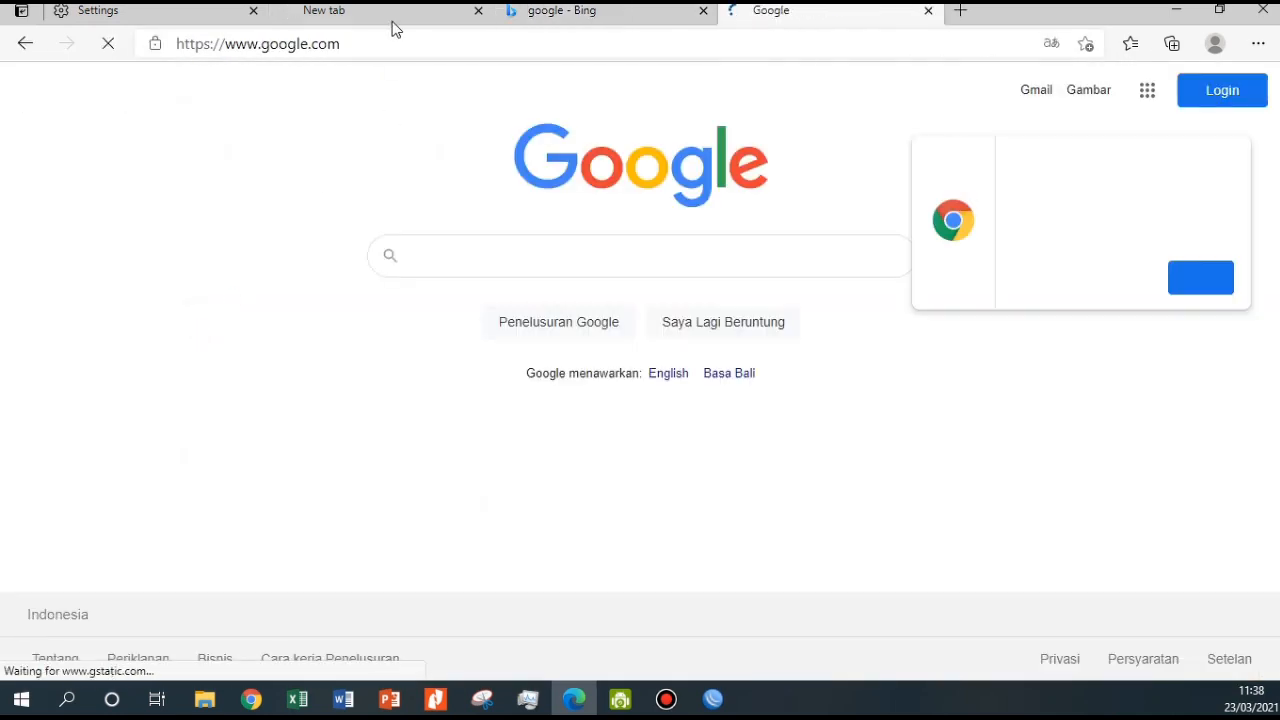
click(703, 10)
click(312, 12)
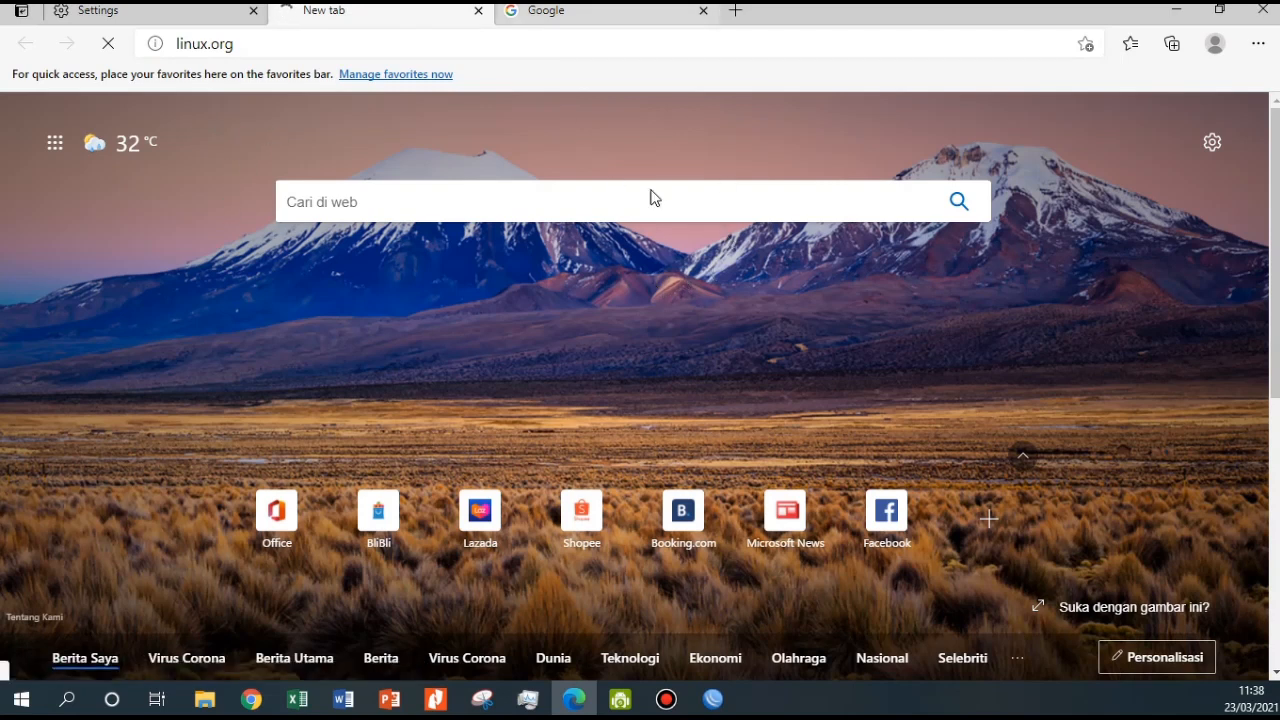
Switch to WinBox and start a new firewall filter rule in the forward chain matching the content .mp3
click(713, 699)
click(340, 358)
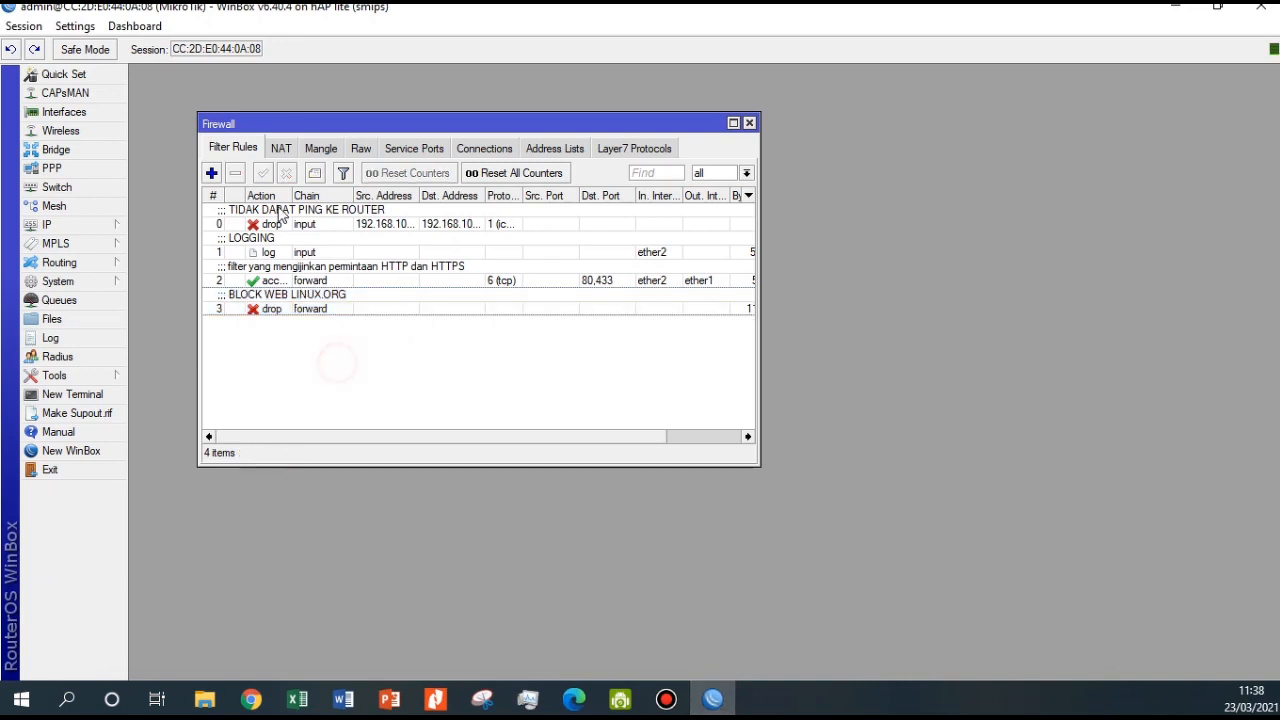
click(212, 174)
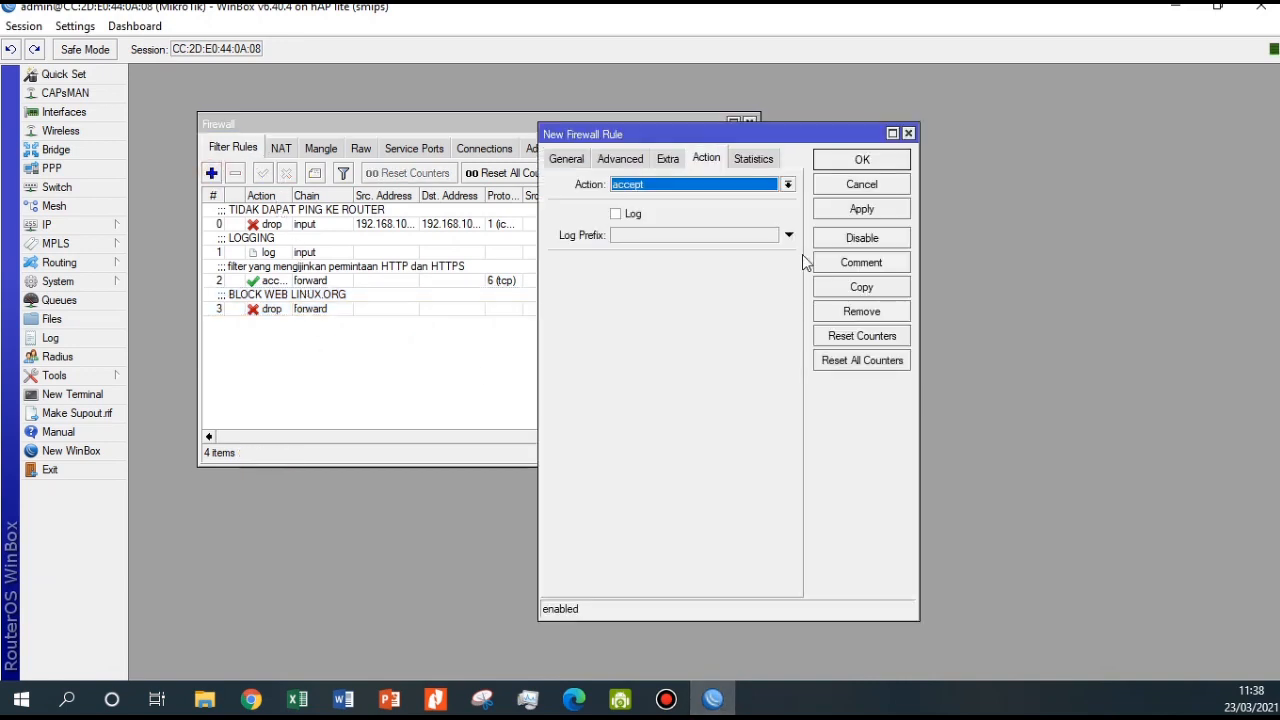
click(564, 159)
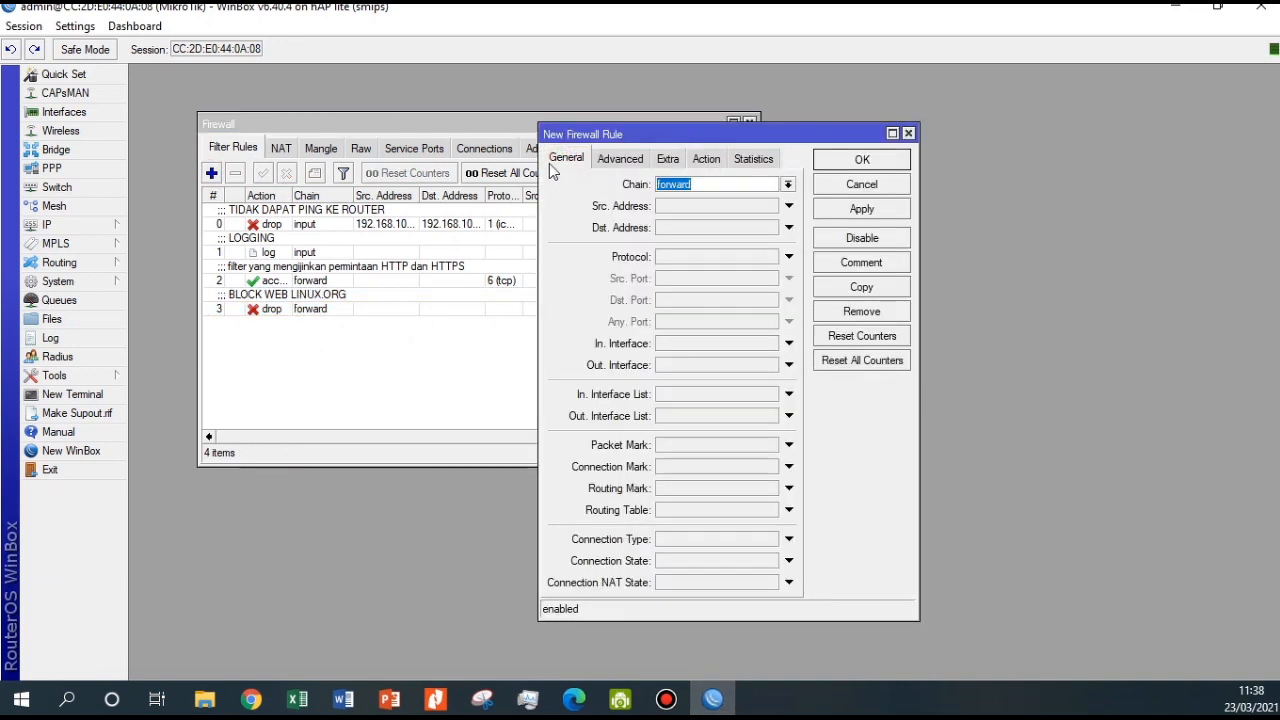
click(712, 184)
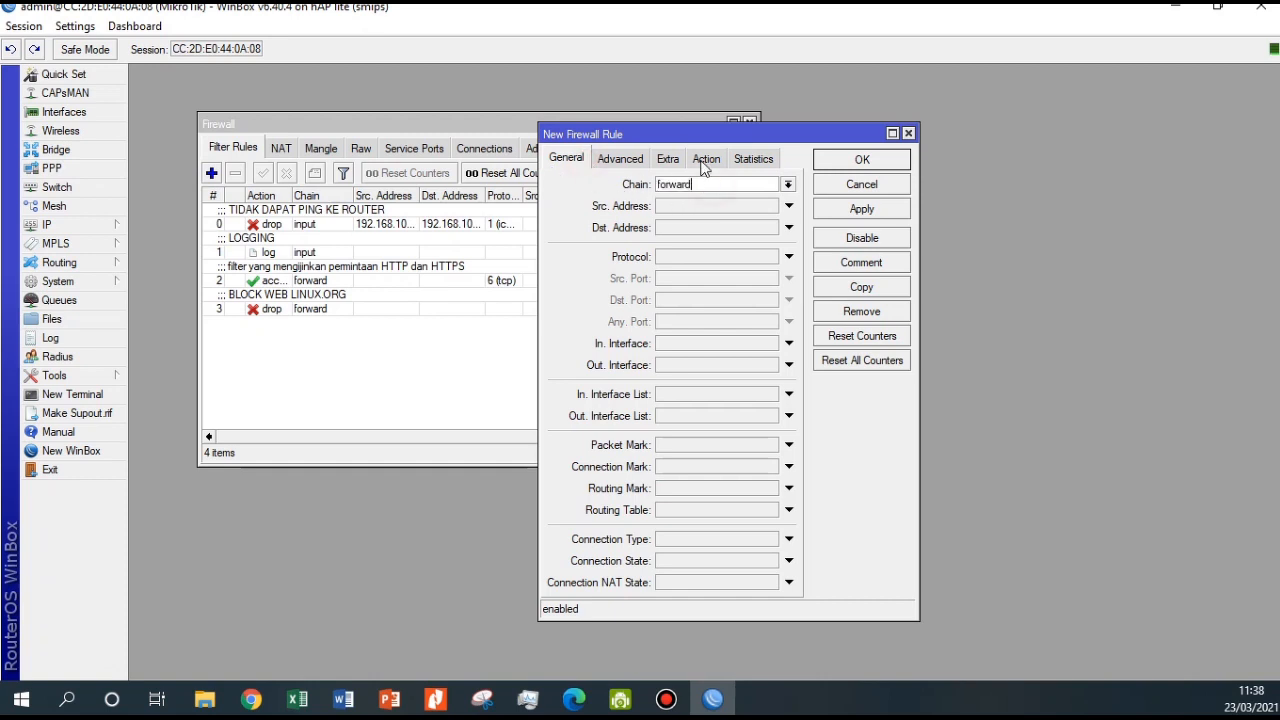
click(634, 162)
click(694, 264)
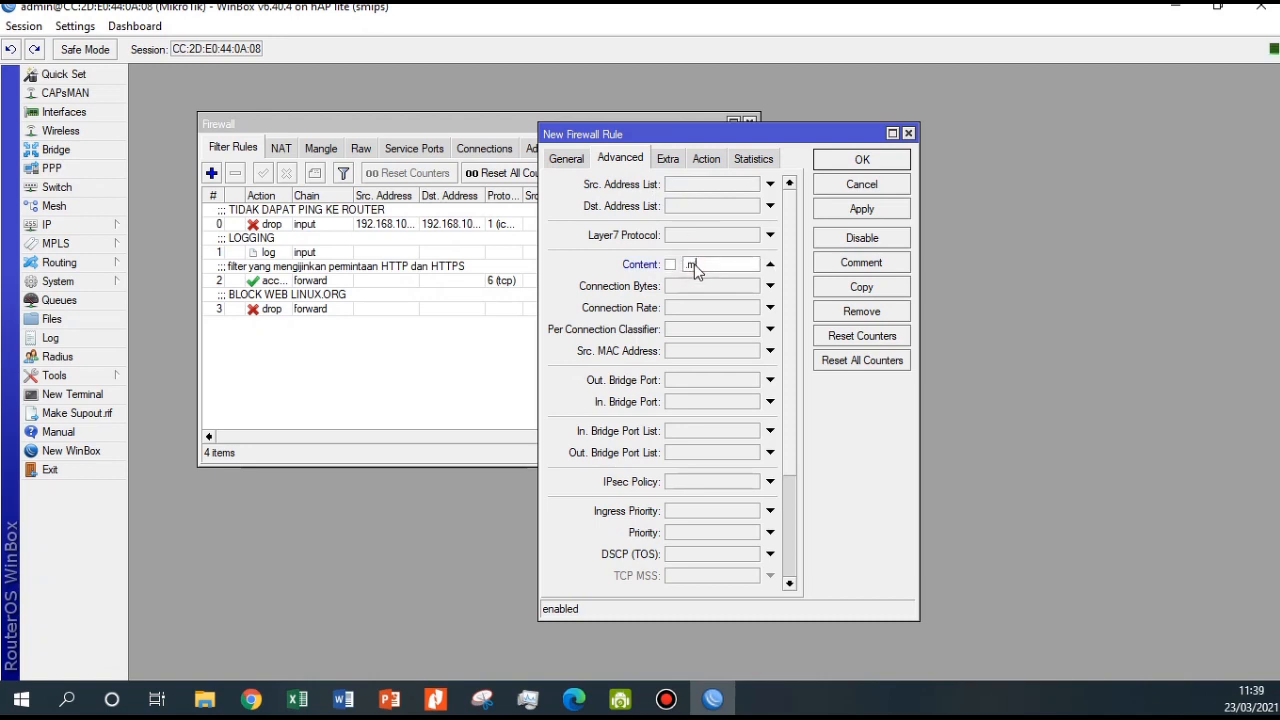
text(.mp3)
Set the new rule's action to drop, add the comment BLOC MP3 and save the rule
click(671, 158)
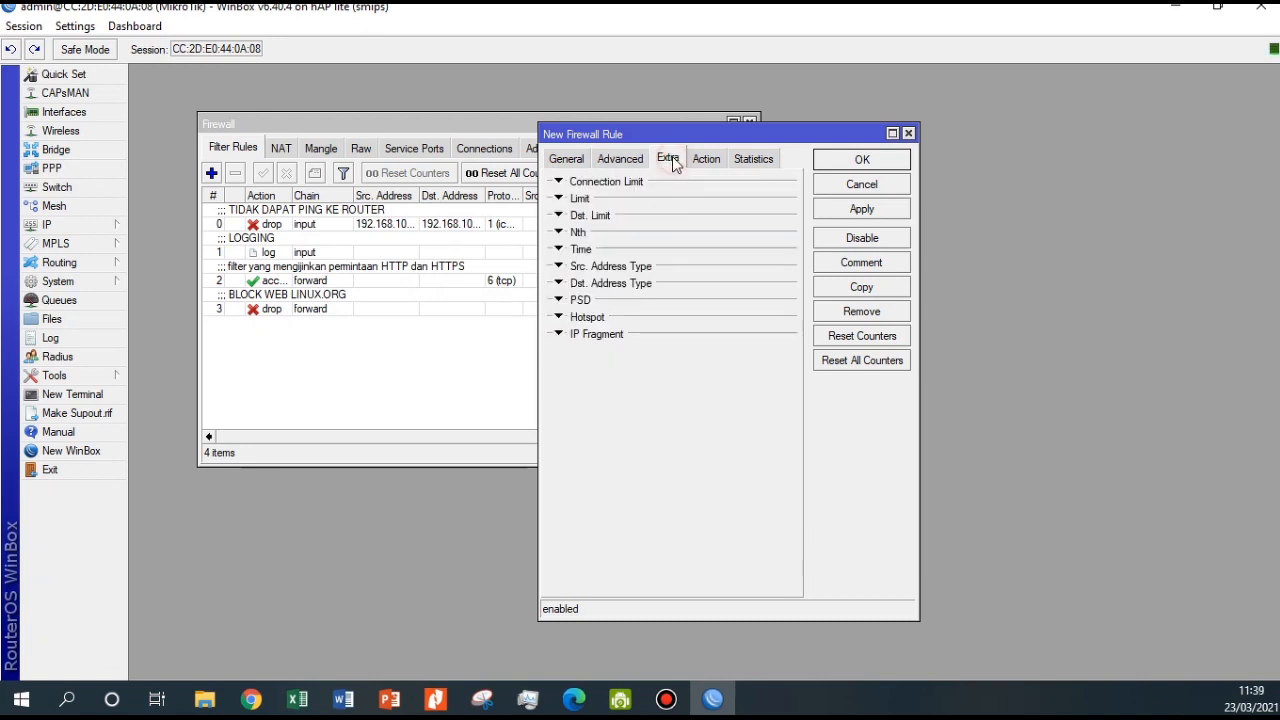
click(706, 158)
click(703, 184)
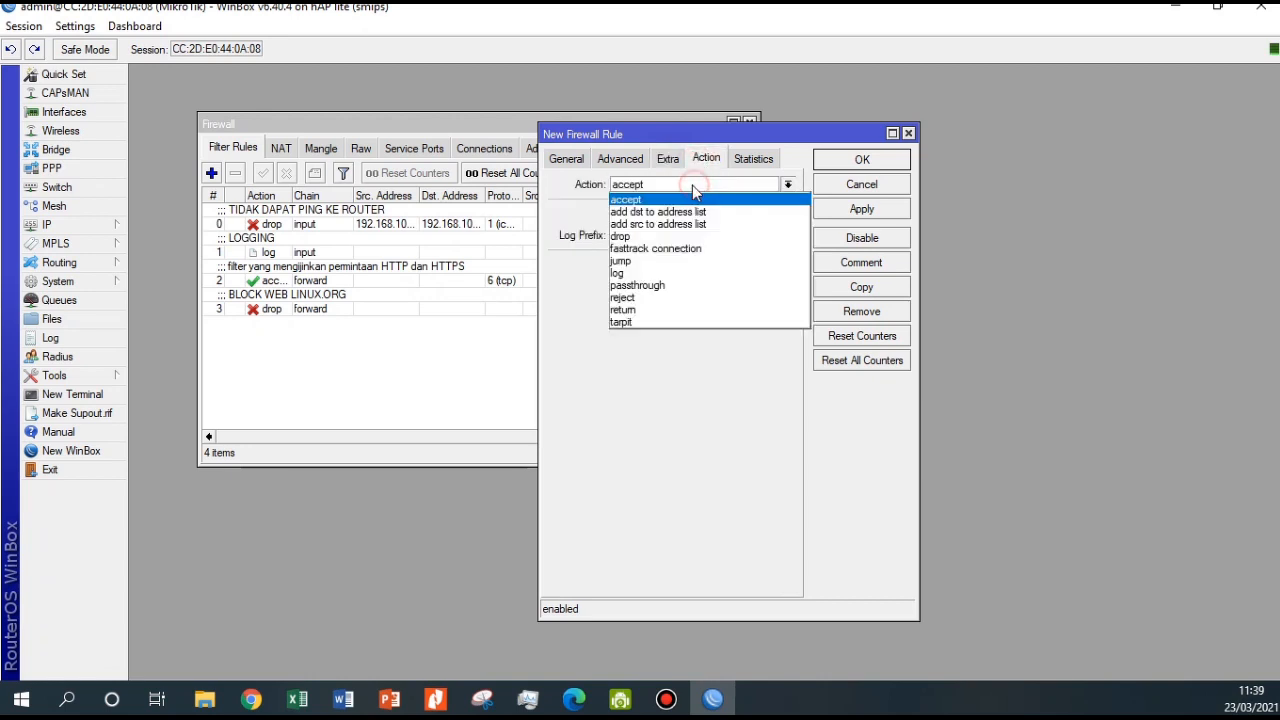
click(660, 238)
click(879, 266)
text(BLOC MP3)
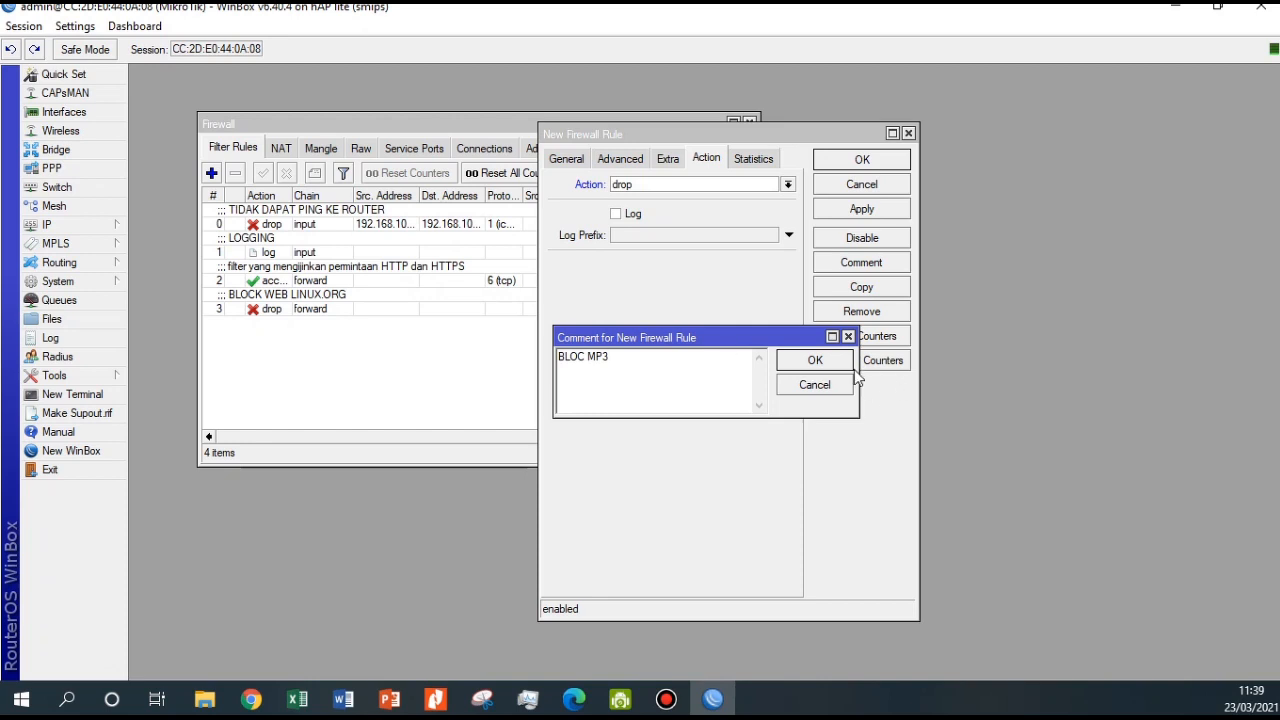
click(815, 360)
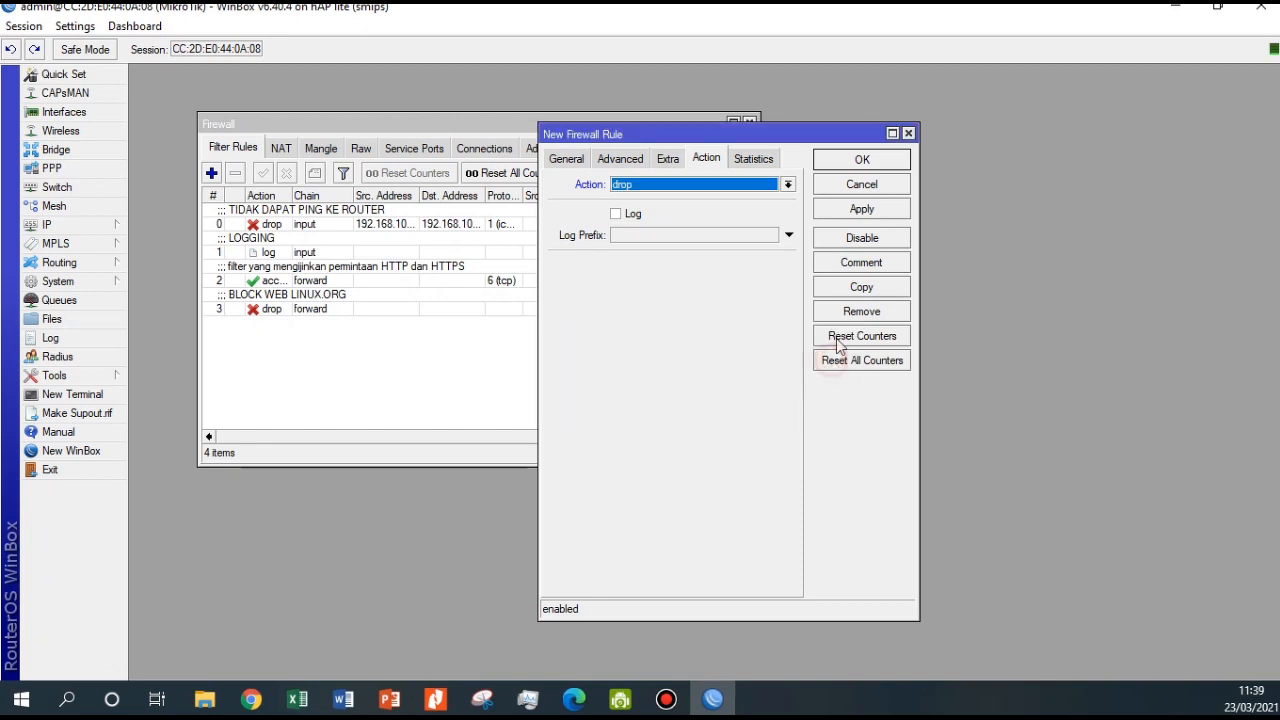
click(862, 209)
click(862, 160)
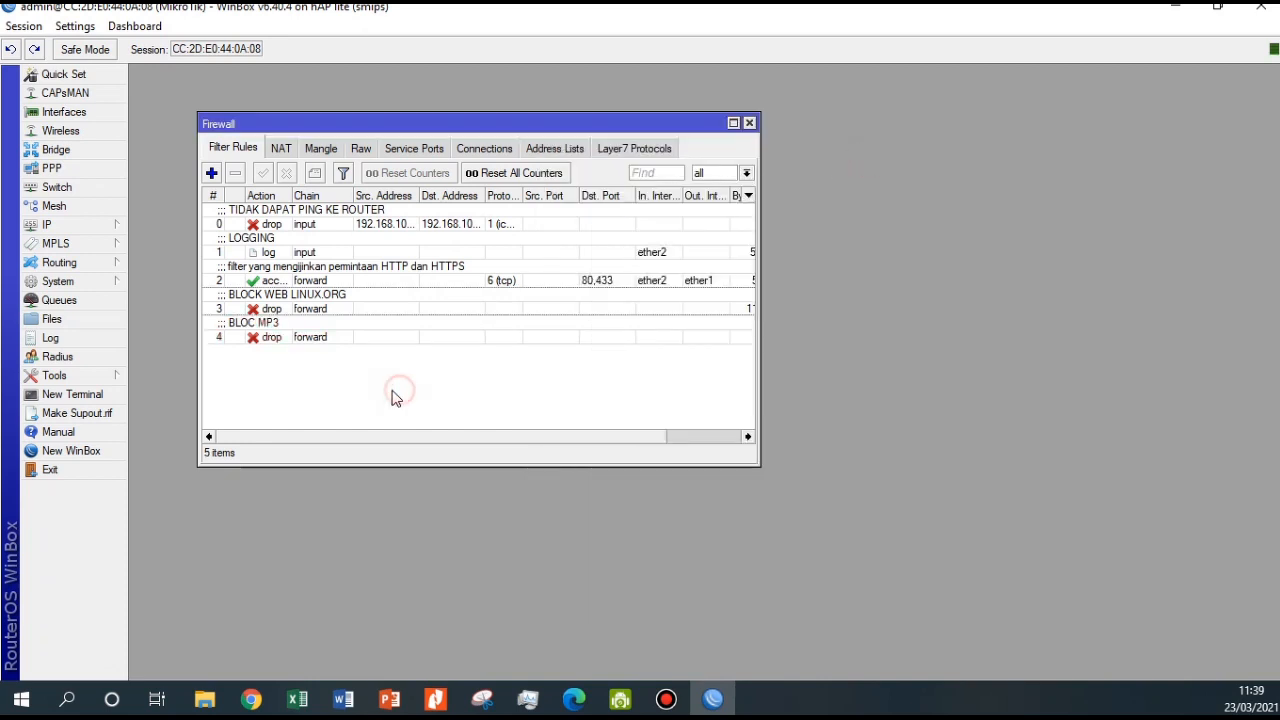
Switch to Edge and search Google for index of mp3 in the Google tab
click(585, 703)
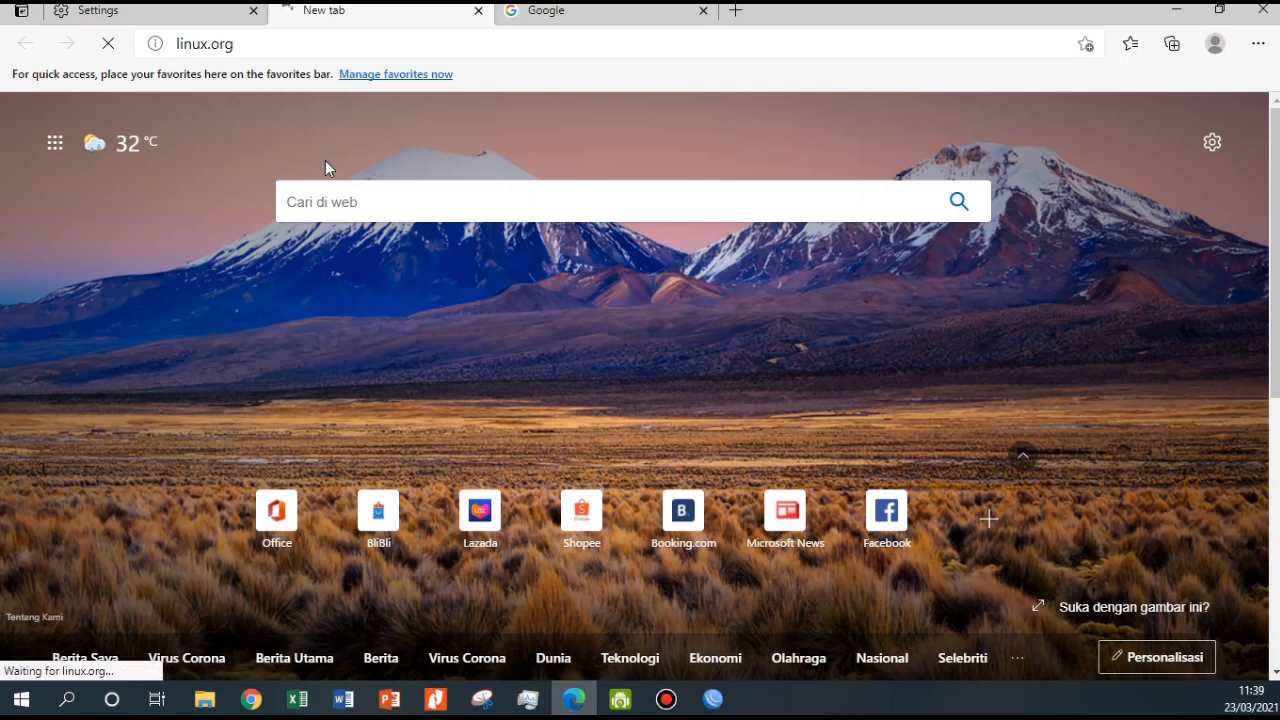
click(527, 24)
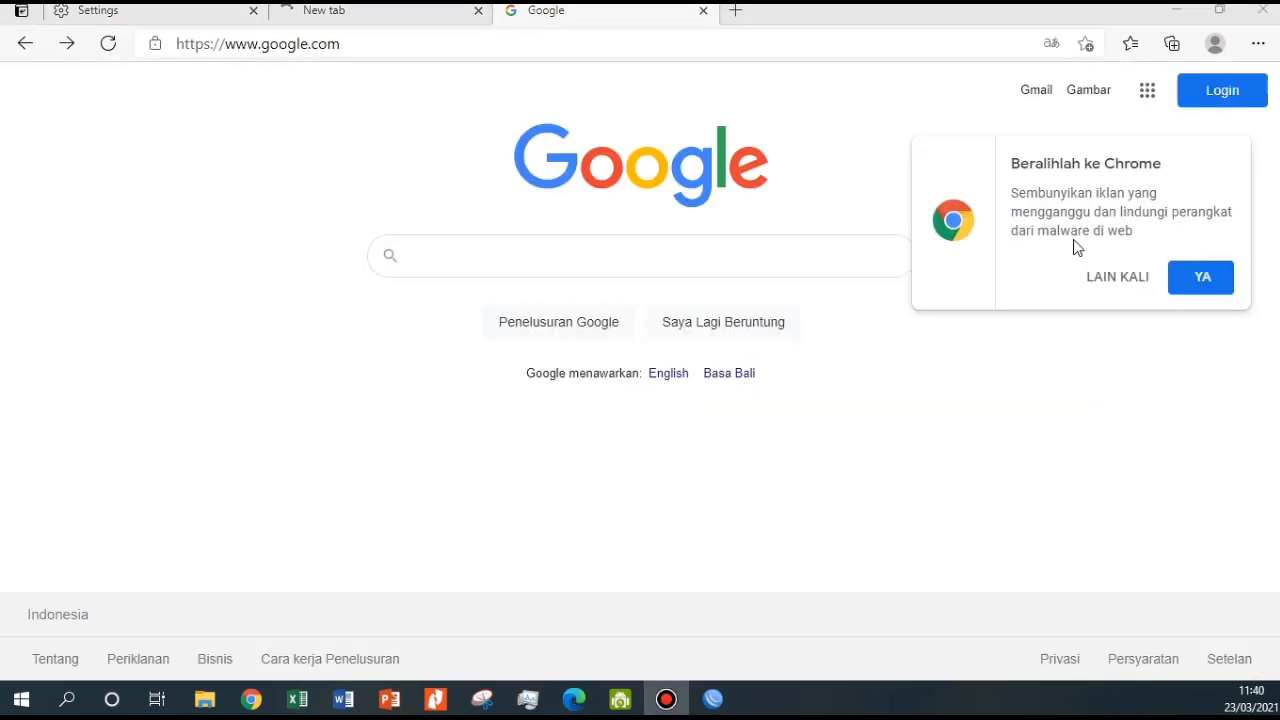
click(484, 264)
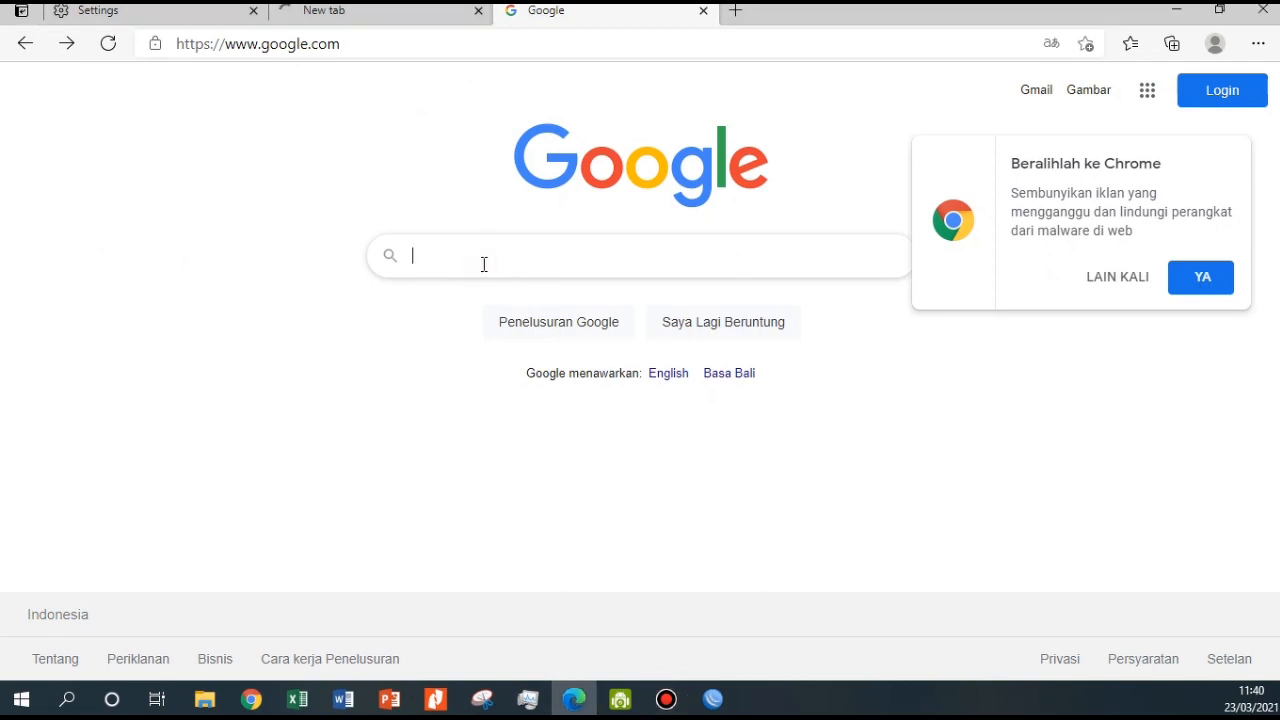
text(index)
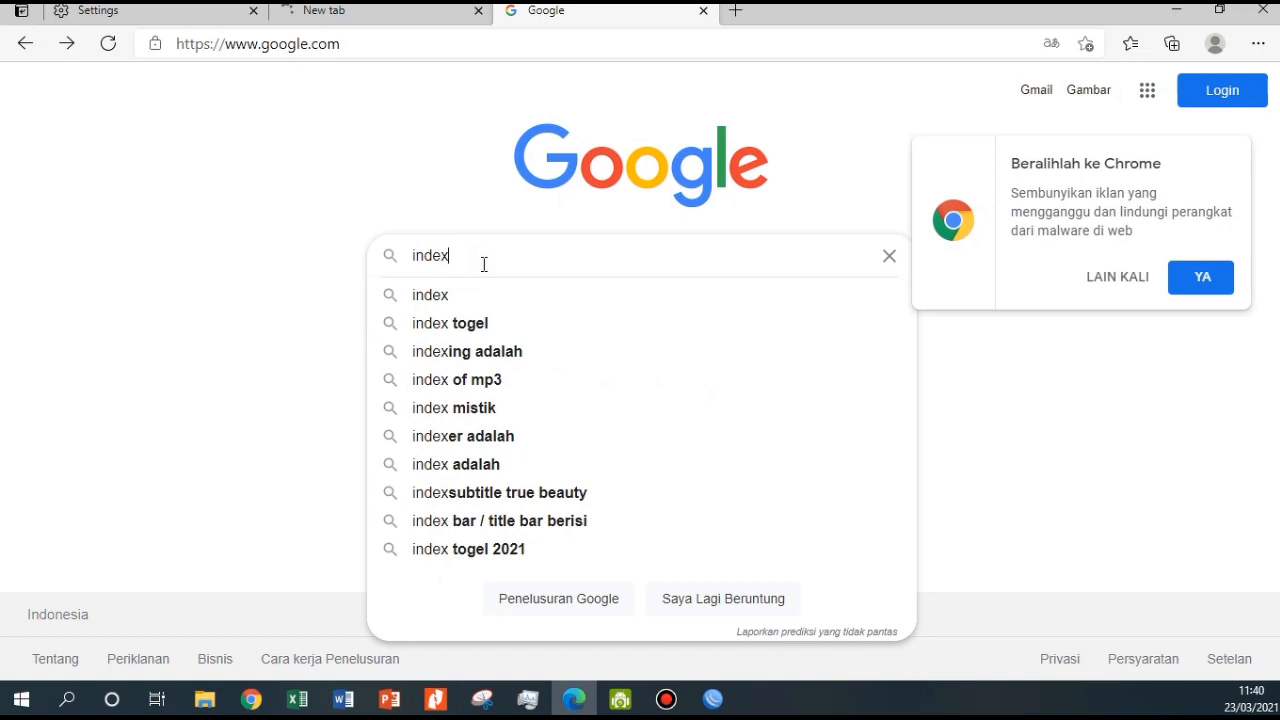
click(492, 377)
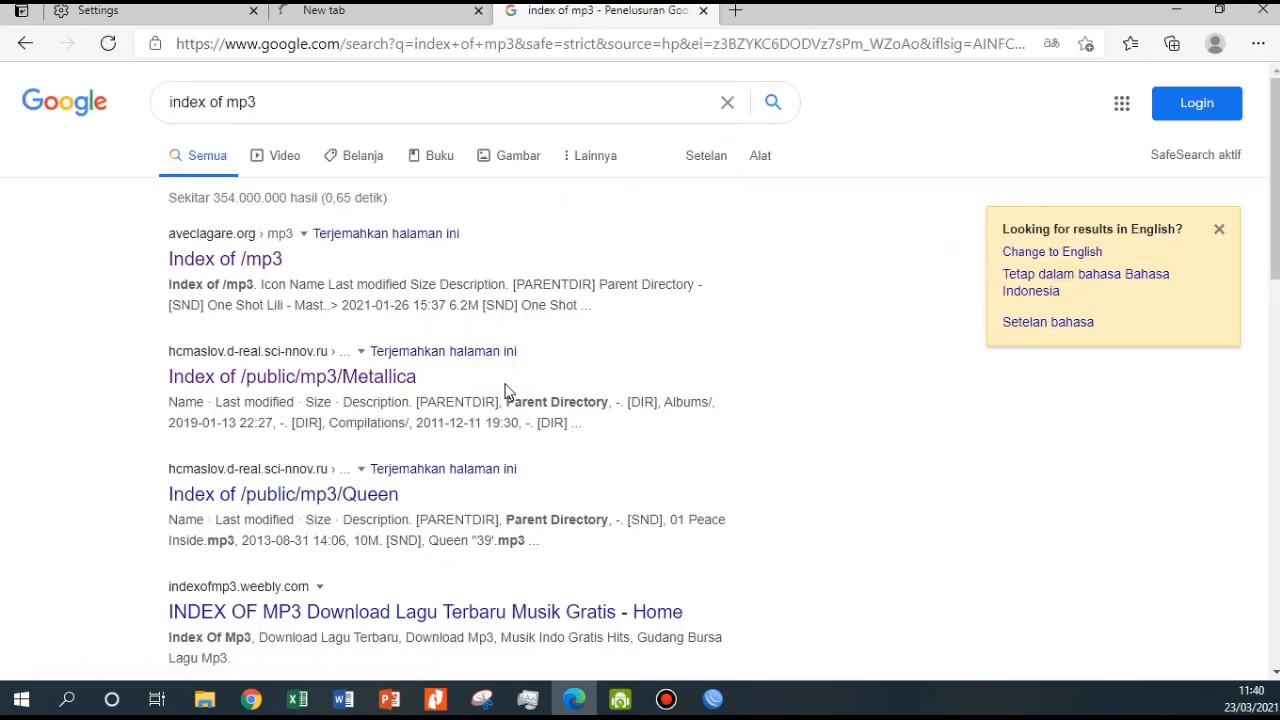
Rerun the search, open the Index of /mp3 result, and view the Index of /public/mp3/Metallica result in a new tab
click(237, 261)
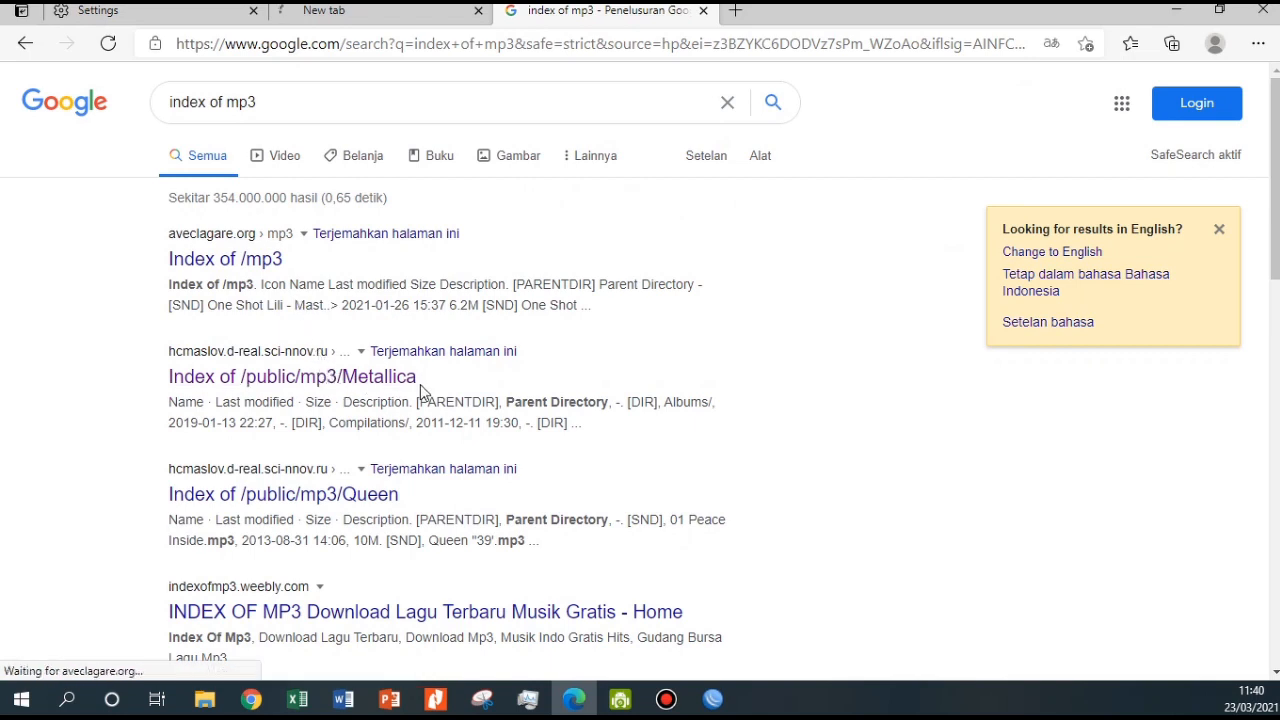
click(344, 108)
key(Return)
click(258, 254)
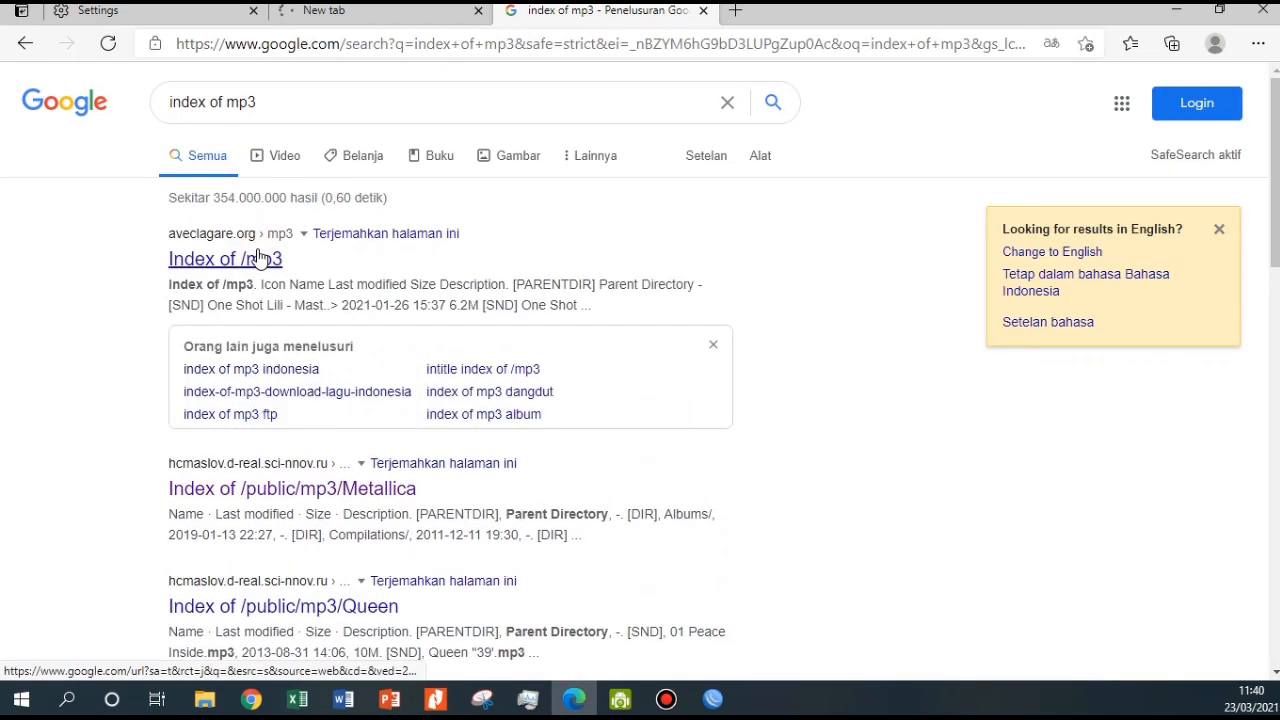
middle_click(288, 492)
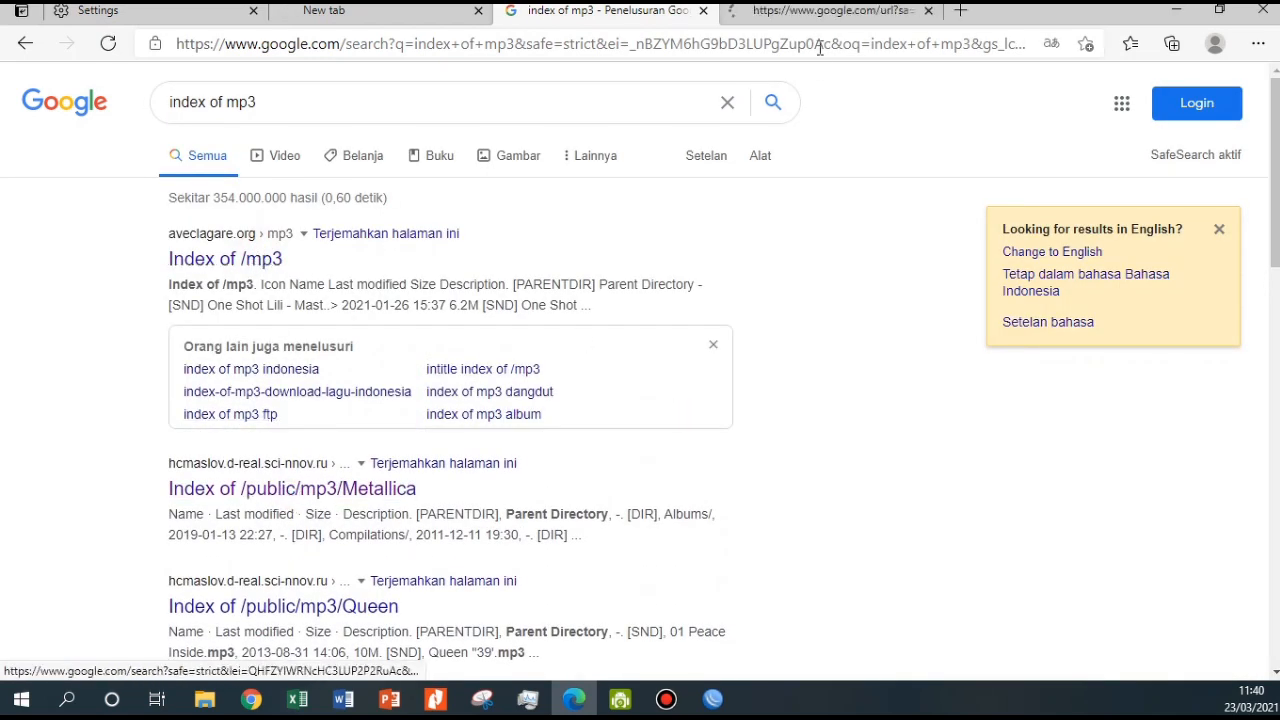
click(820, 12)
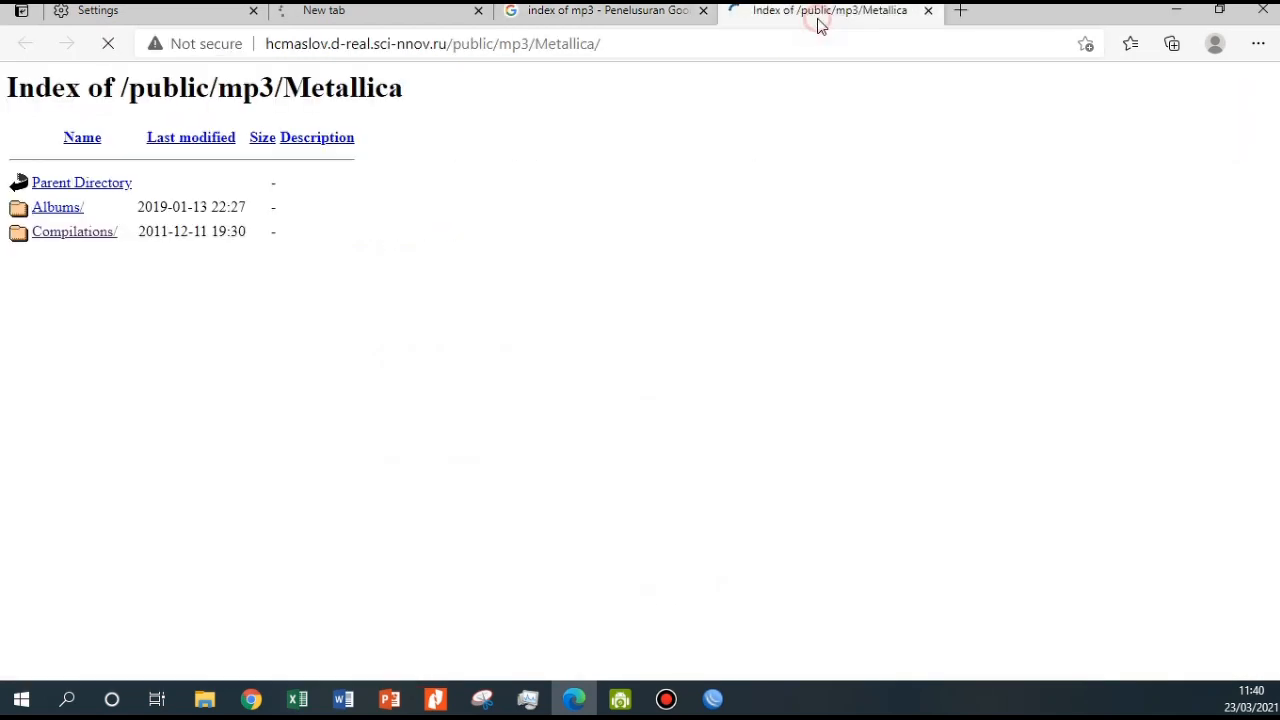
click(604, 14)
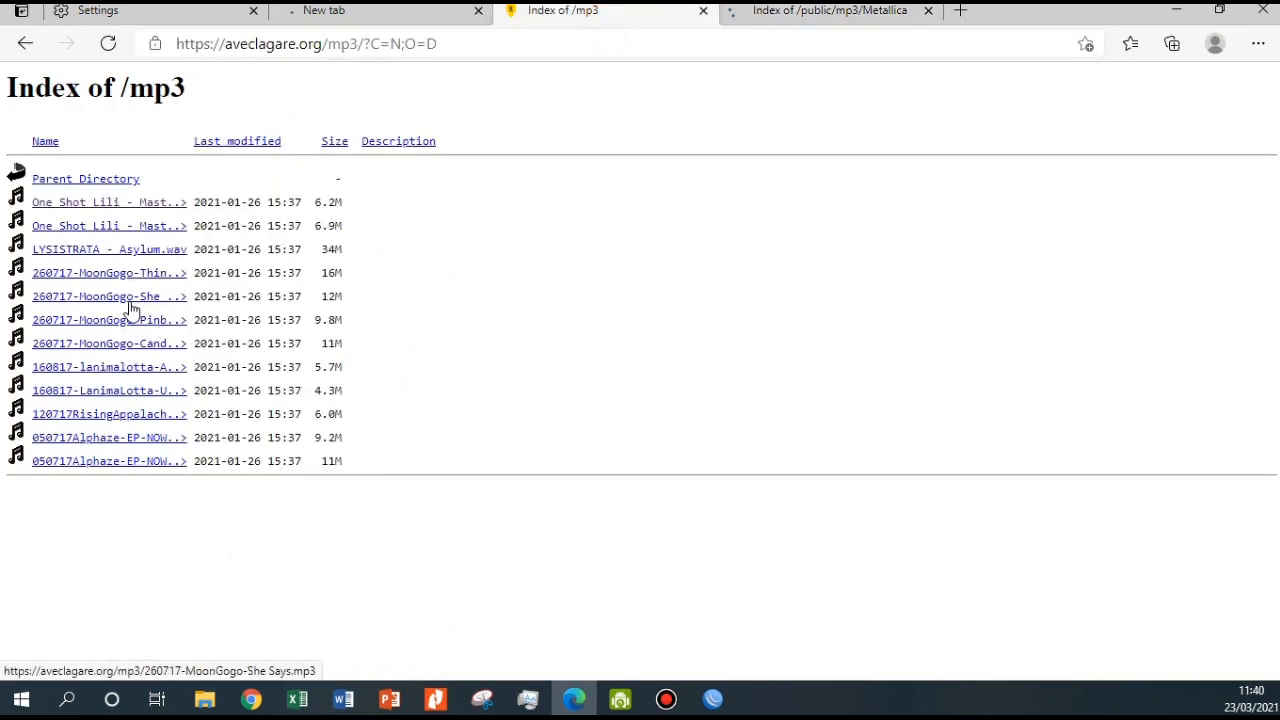
Test the MP3 block by opening a MoonGogo track and, back in the listing, the second One Shot Lili track
click(108, 272)
click(25, 43)
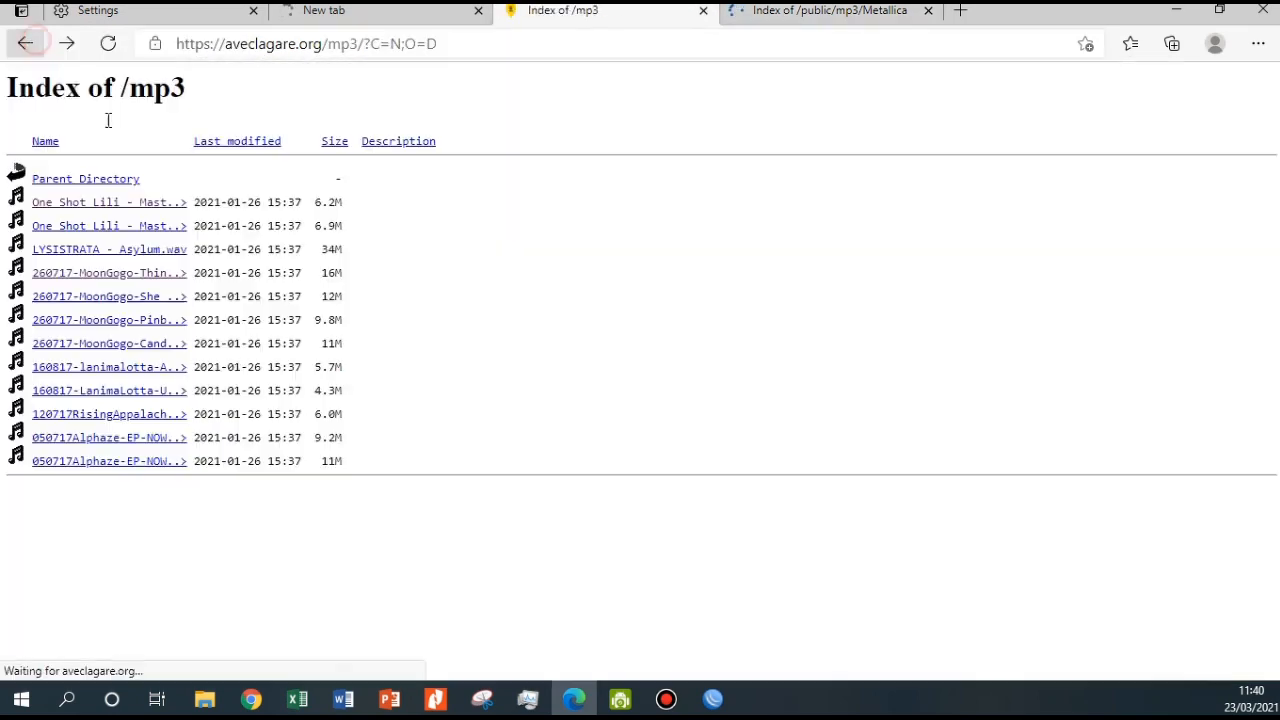
mouse_move(118, 204)
mouse_down()
mouse_move(120, 236)
mouse_move(116, 225)
mouse_up()
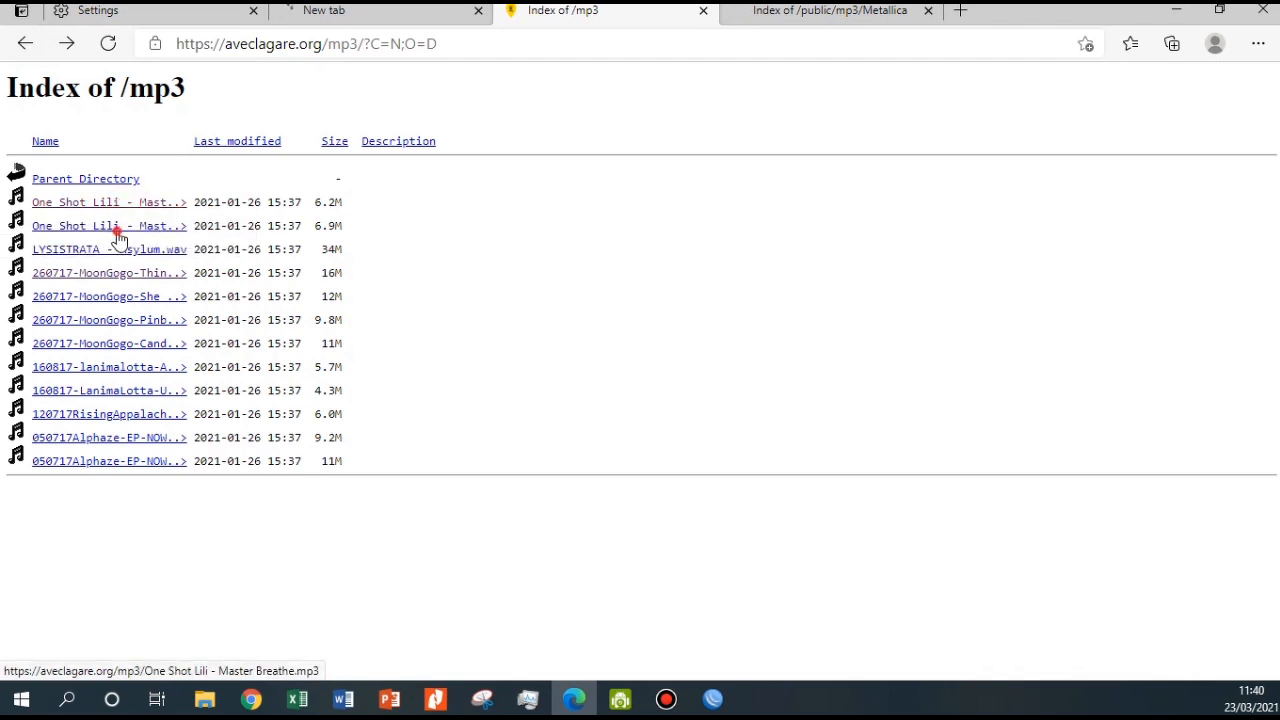
click(116, 225)
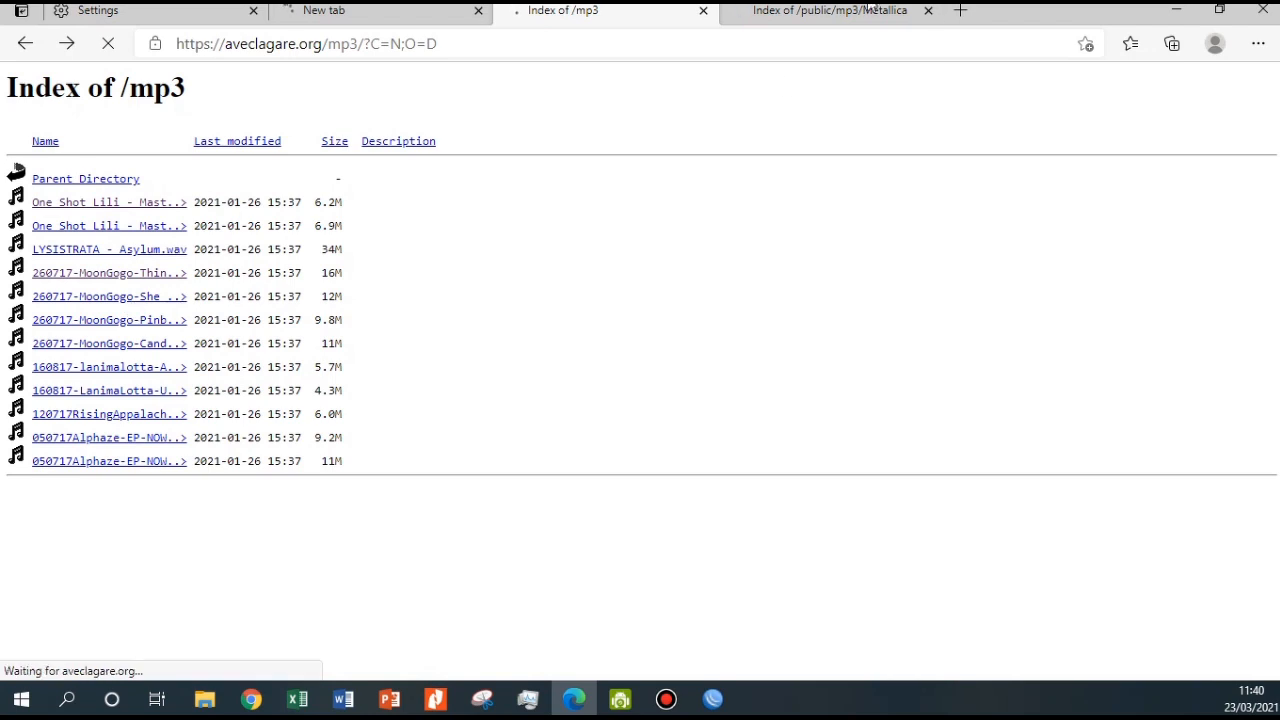
Compare how the Metallica, Index of /mp3 and linux.org tabs are loading
click(820, 22)
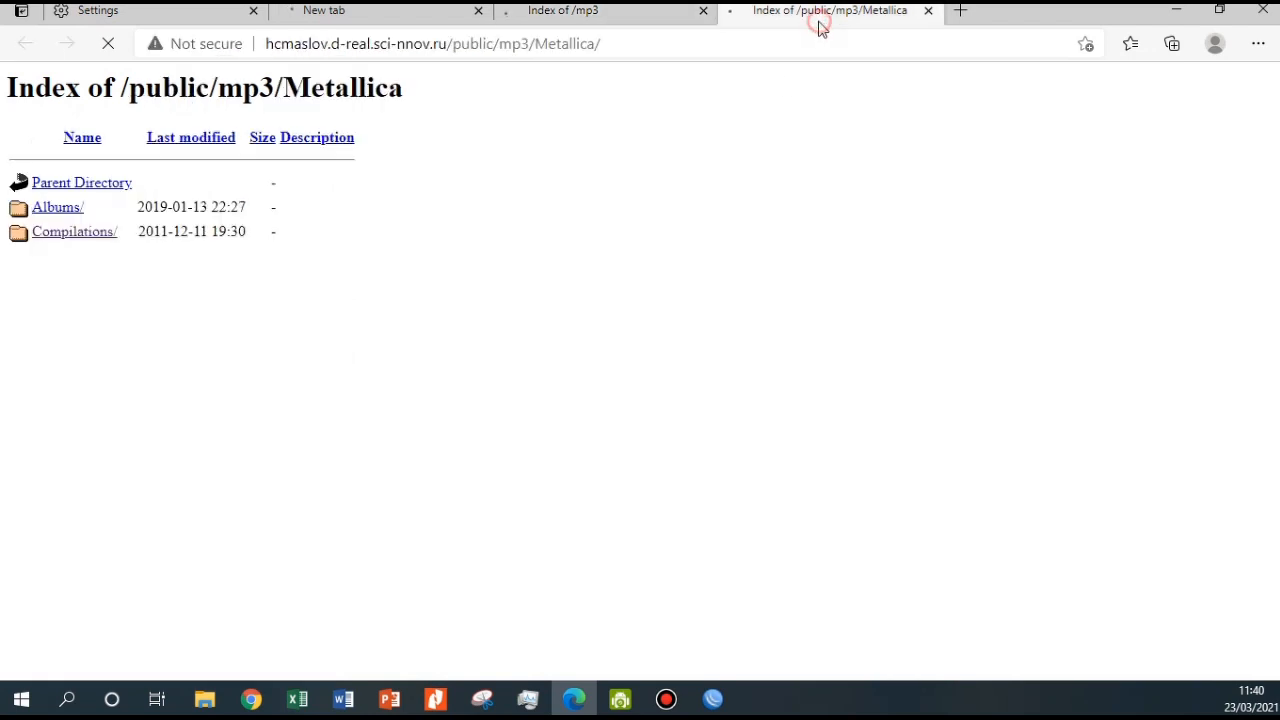
click(528, 15)
click(391, 11)
click(553, 15)
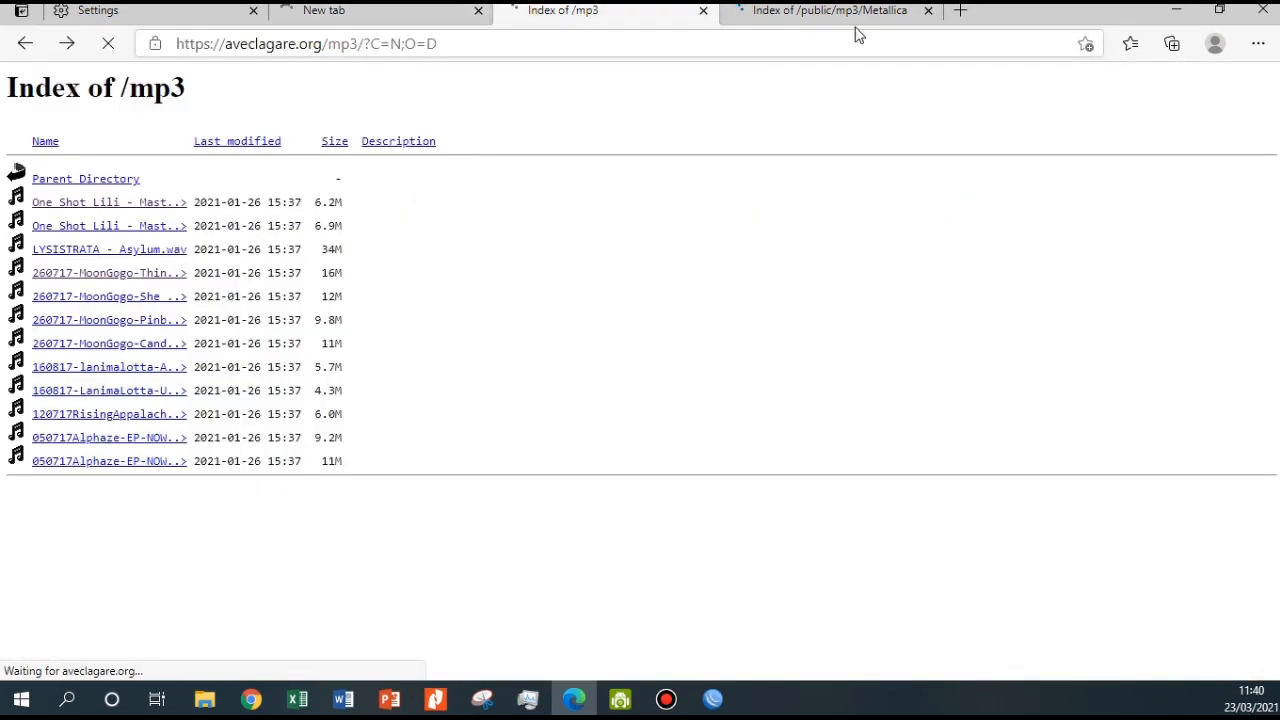
click(795, 20)
click(560, 18)
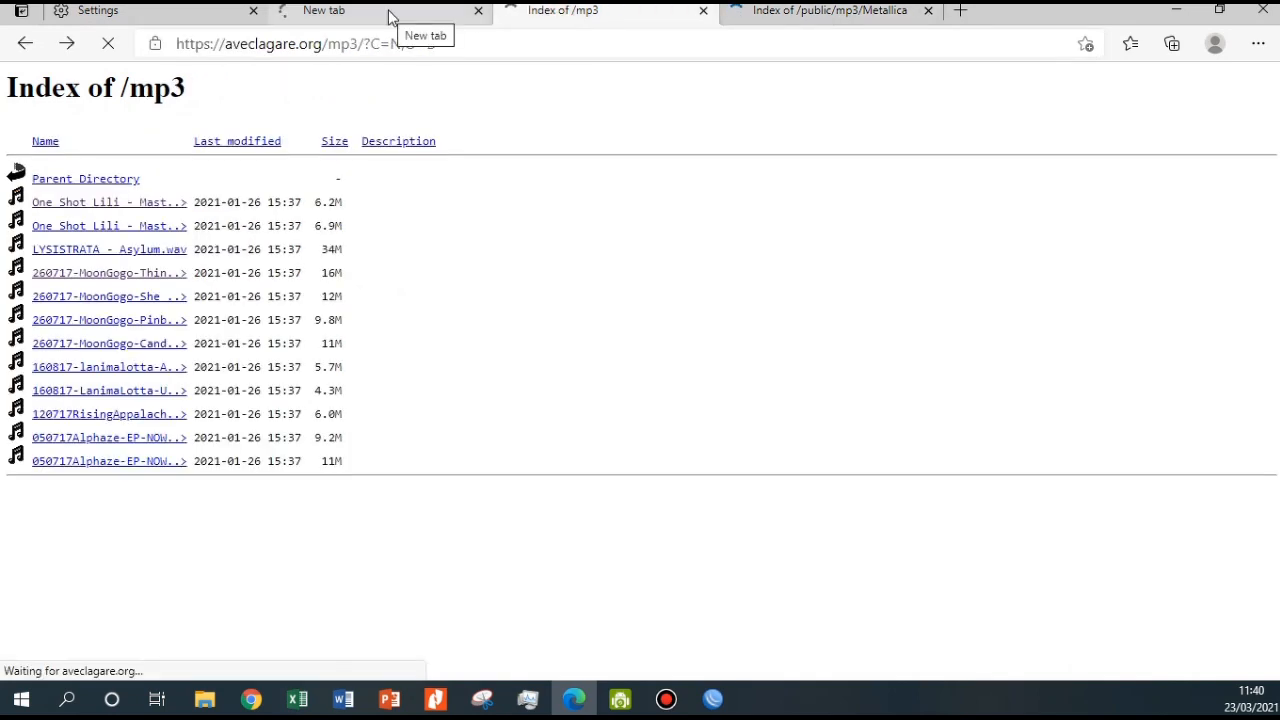
Switch to WinBox and examine the byte and packet counters of the BLOC MP3 and BLOCK WEB LINUX.ORG rules
click(712, 699)
drag(355, 440, 625, 443)
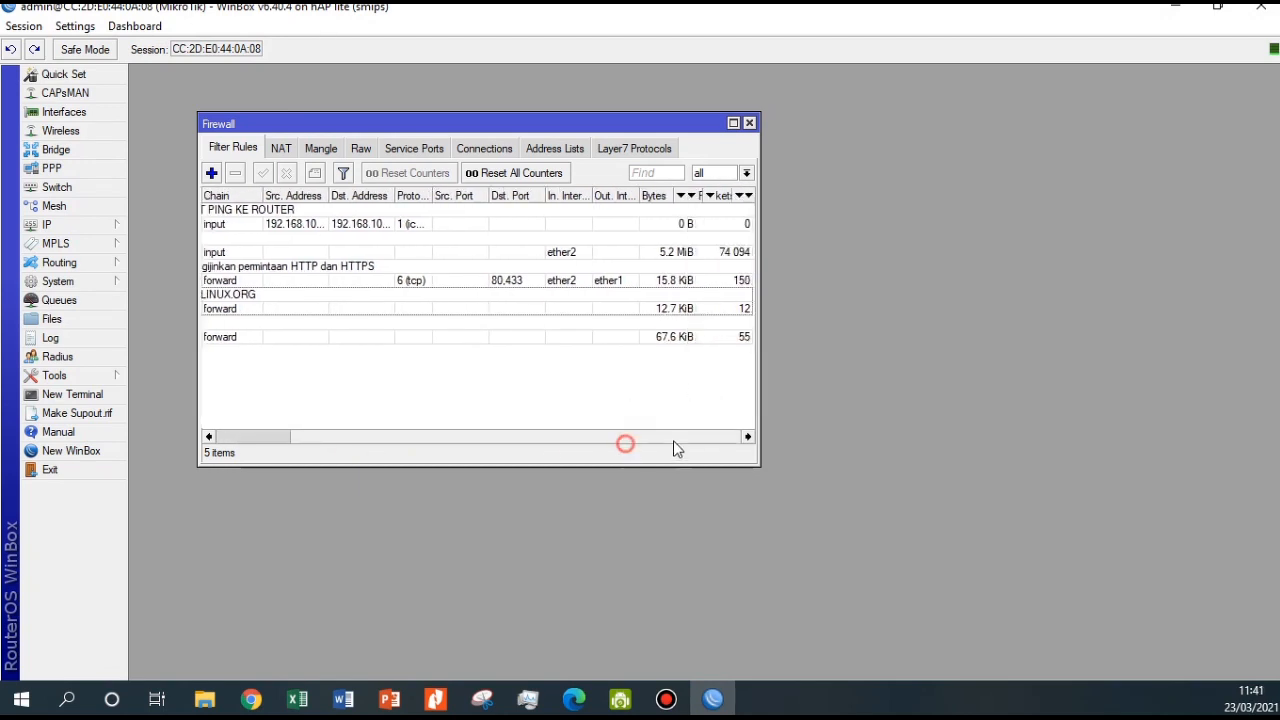
click(665, 338)
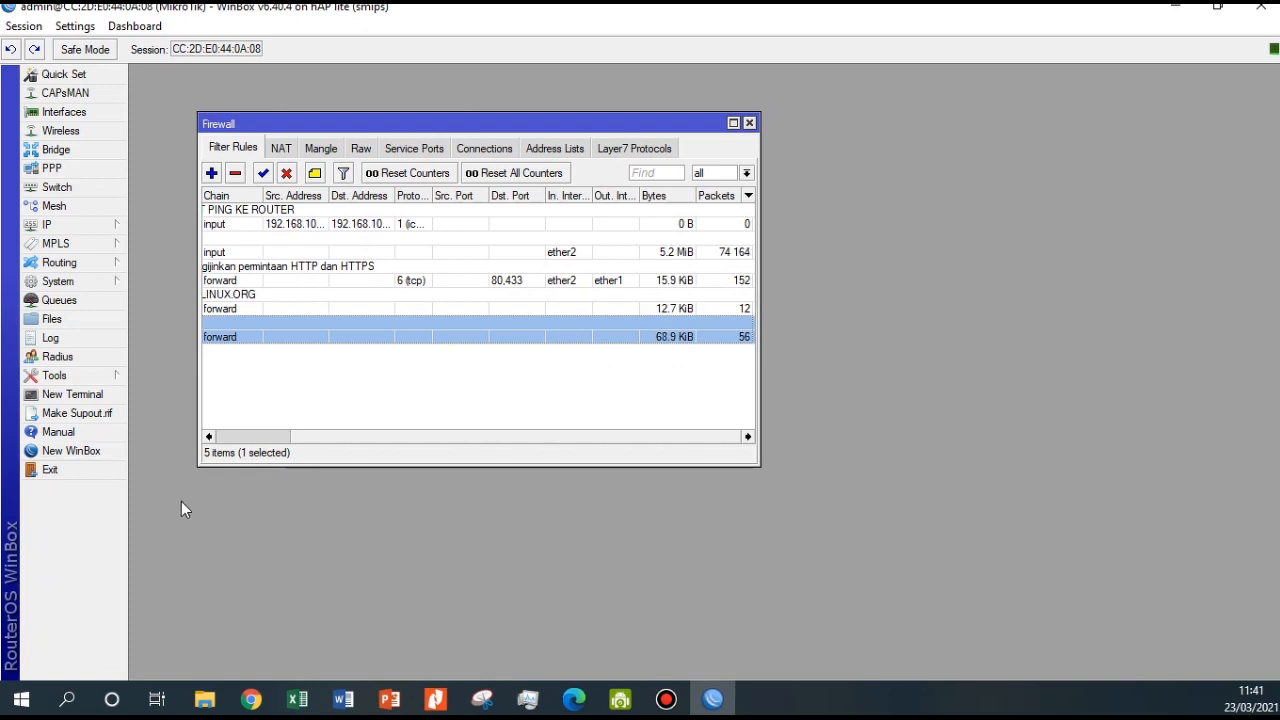
drag(314, 437, 240, 437)
click(256, 309)
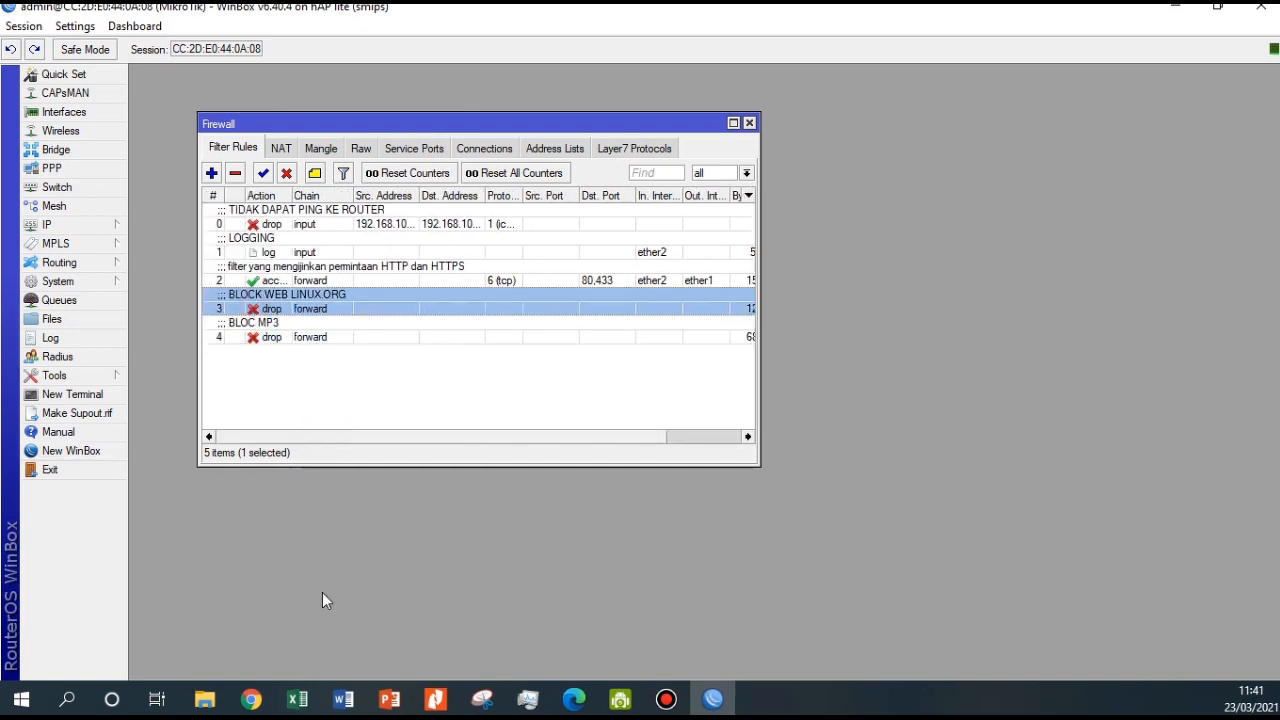
Switch to Edge and check whether linux.org loads in its tab
click(565, 652)
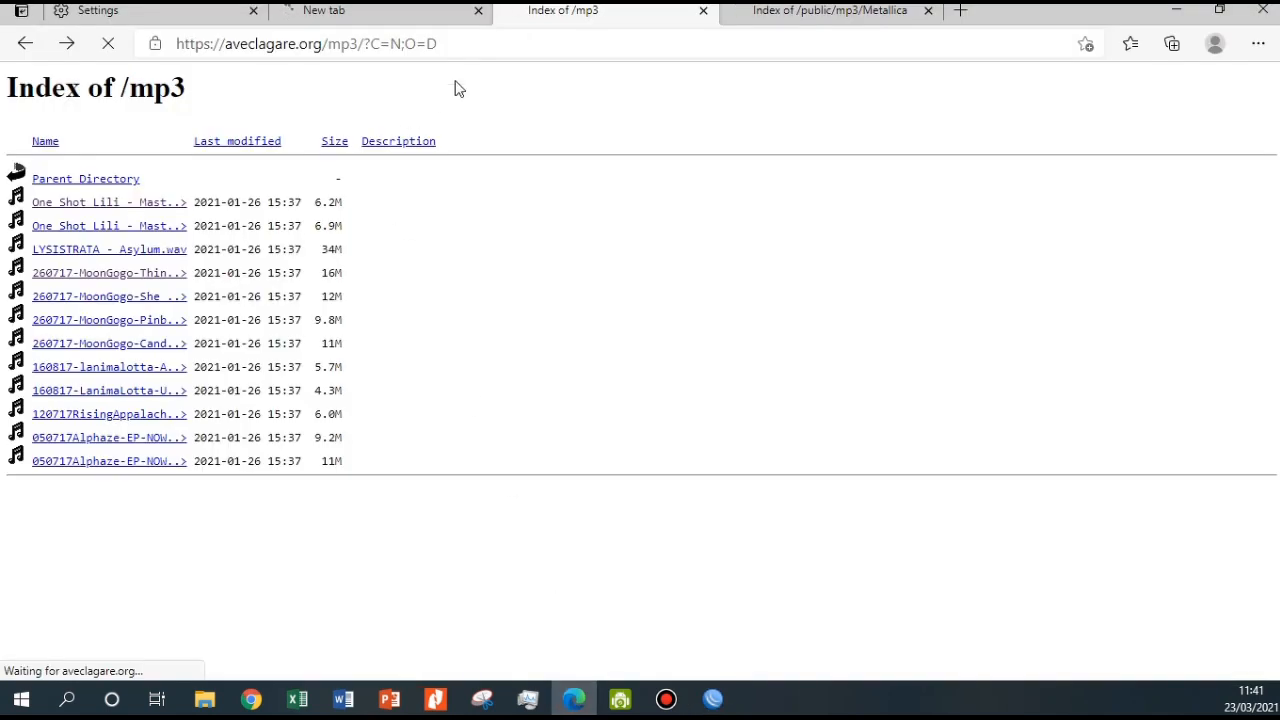
click(400, 15)
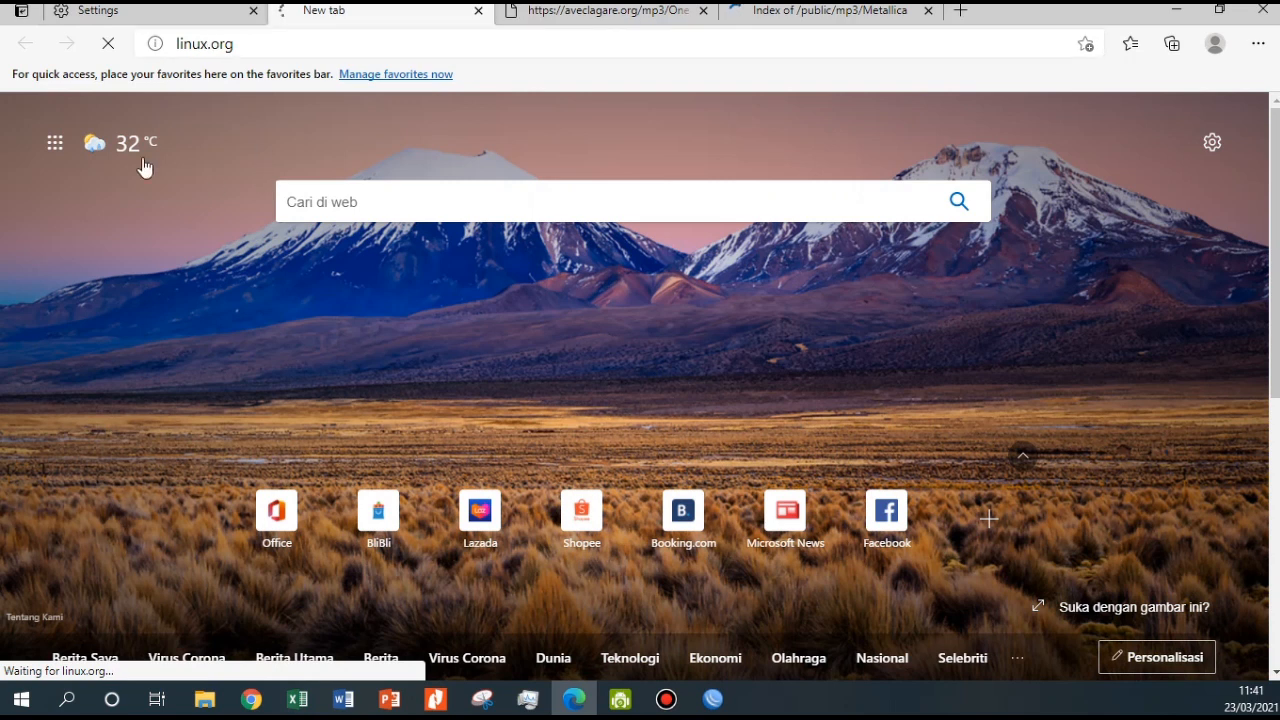
click(240, 41)
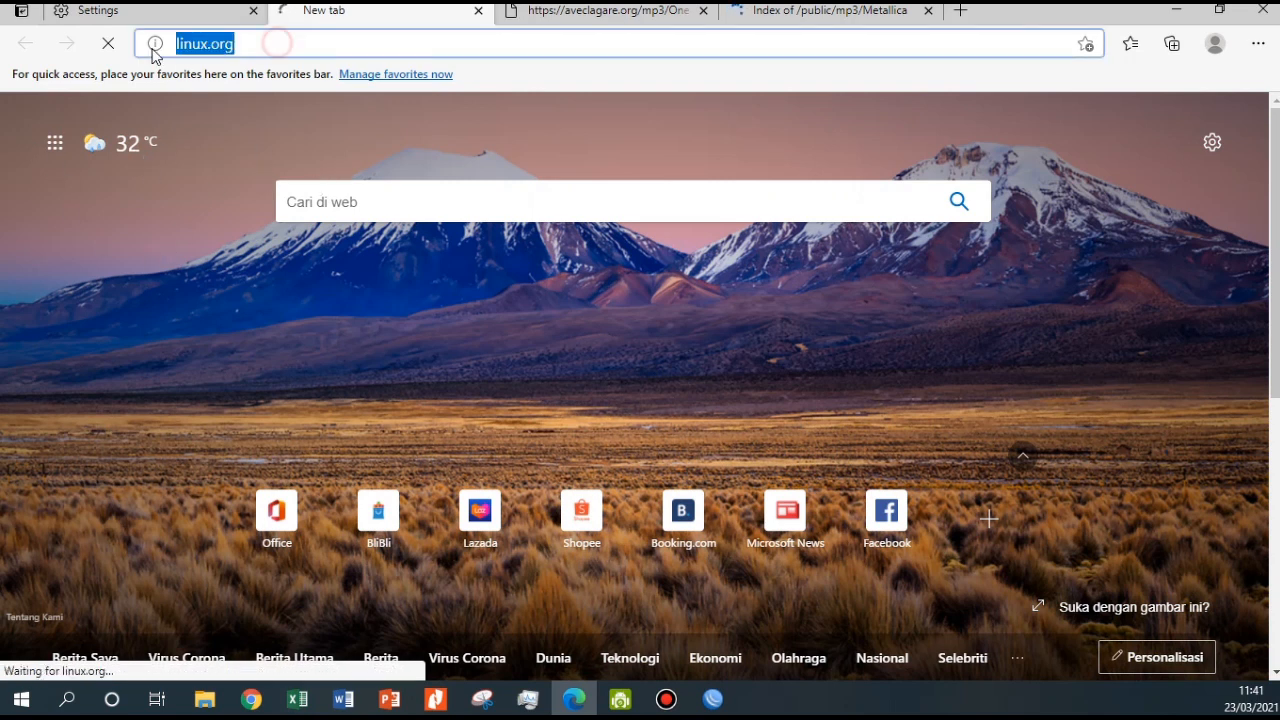
click(452, 337)
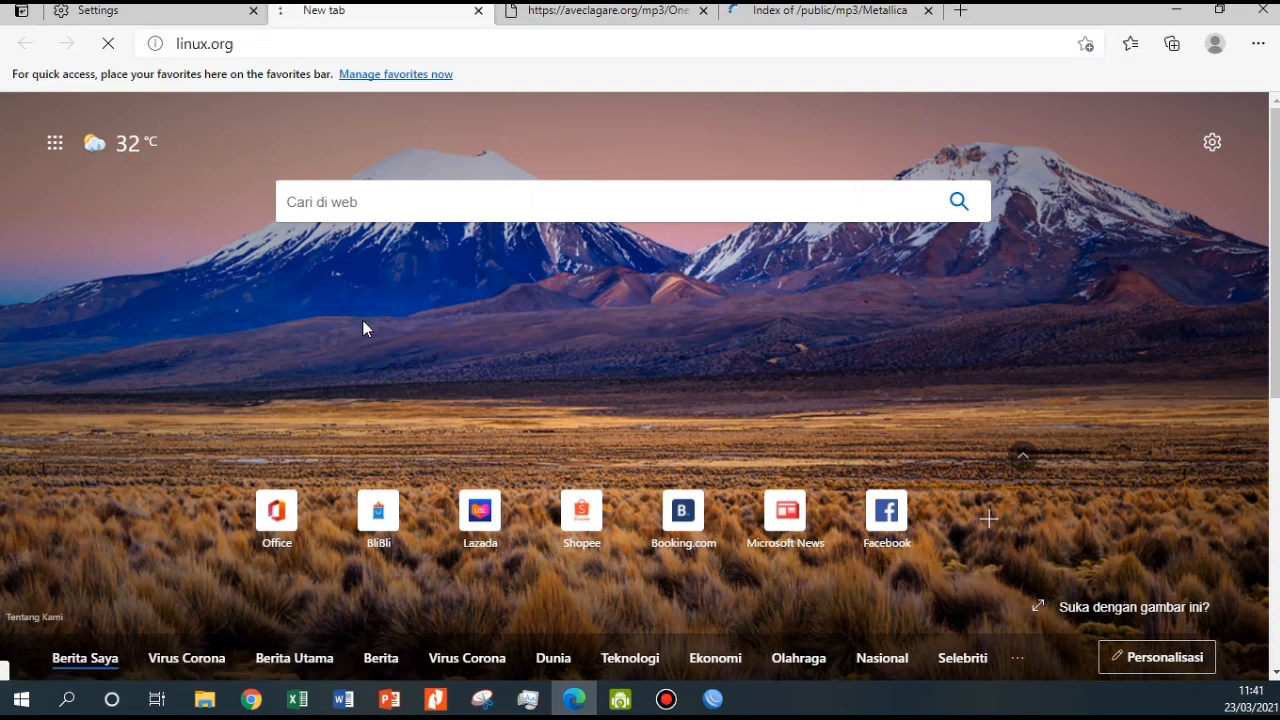
Switch to the task document in Google Docs and colour item 19, the wireless block from 19:00 to 07:00, red
click(716, 700)
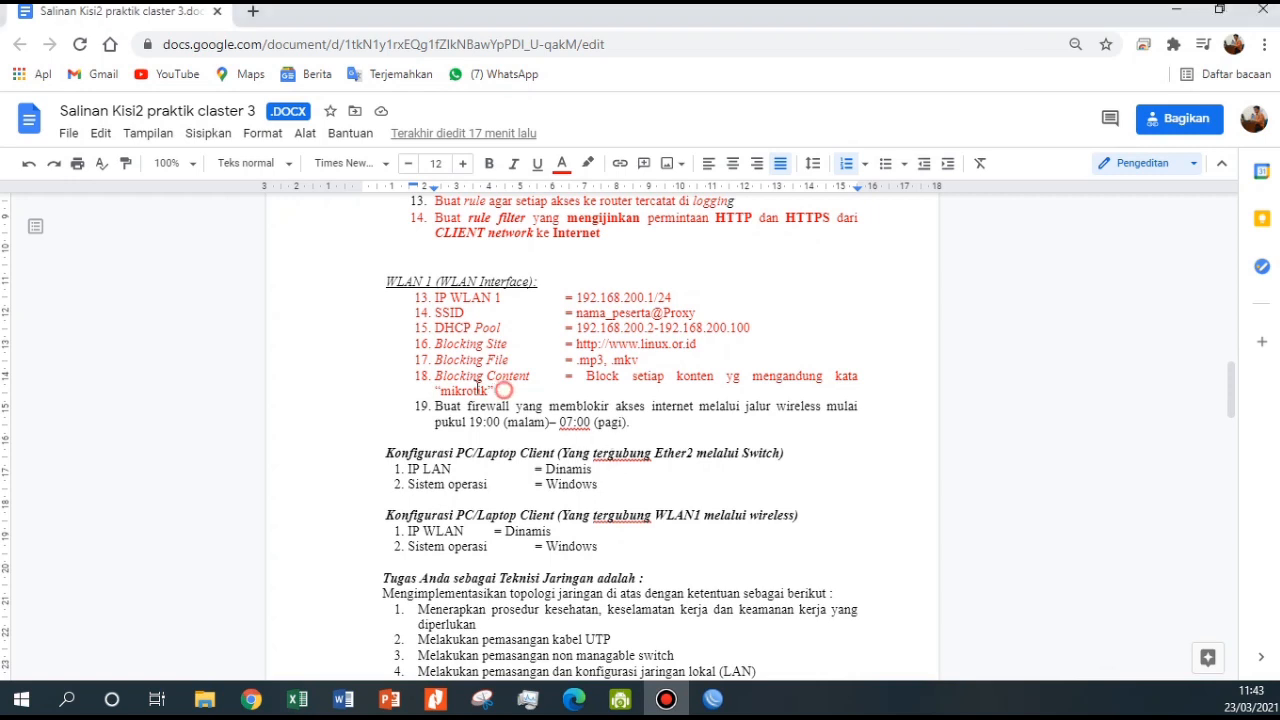
drag(495, 390, 449, 345)
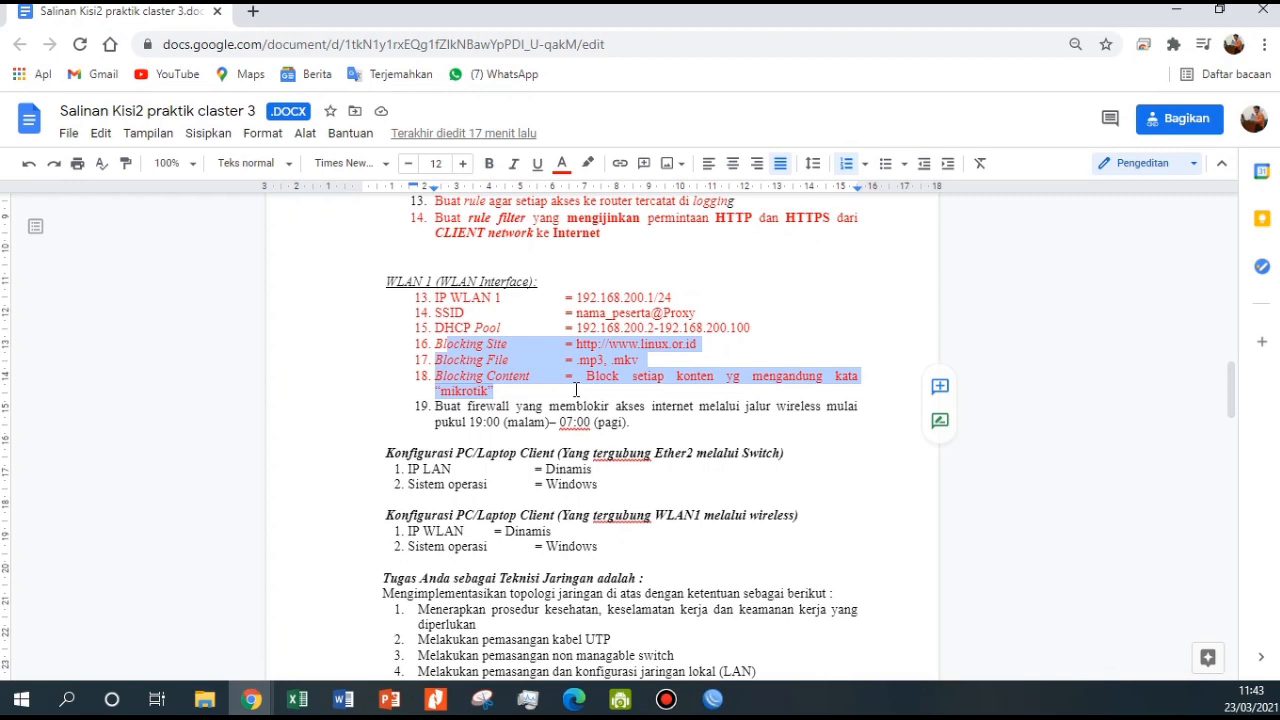
drag(630, 422, 447, 405)
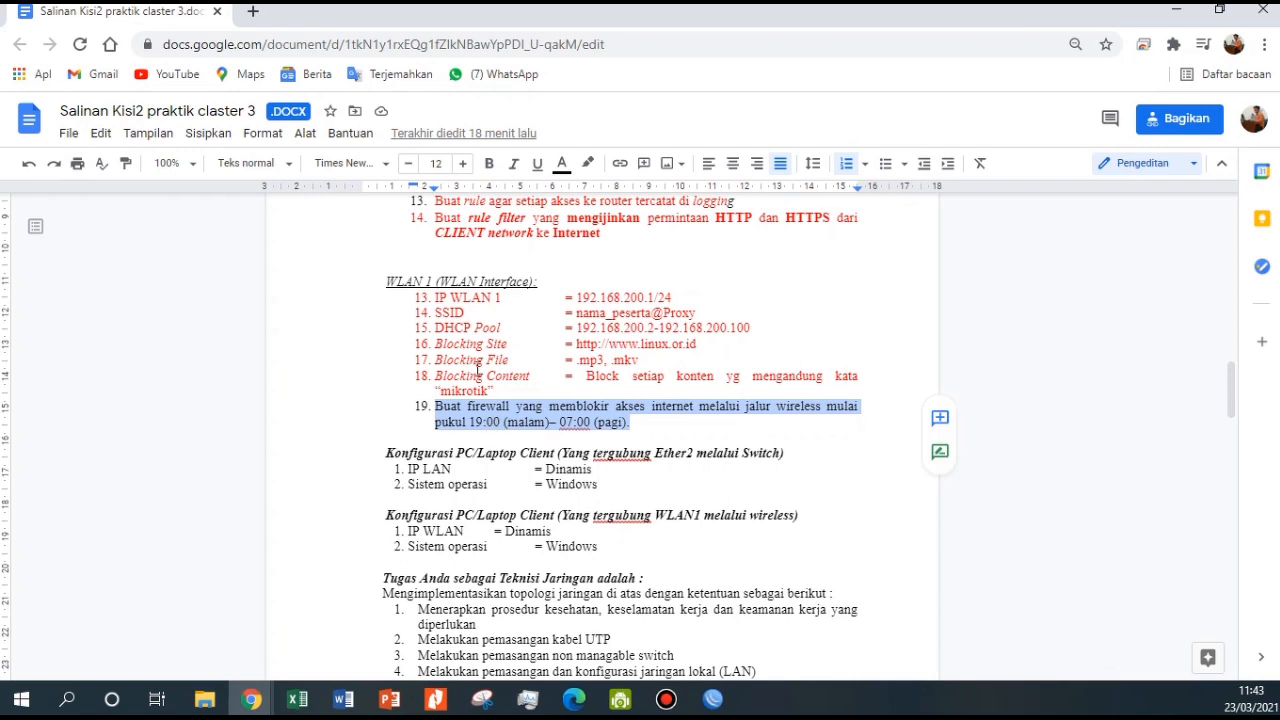
click(562, 163)
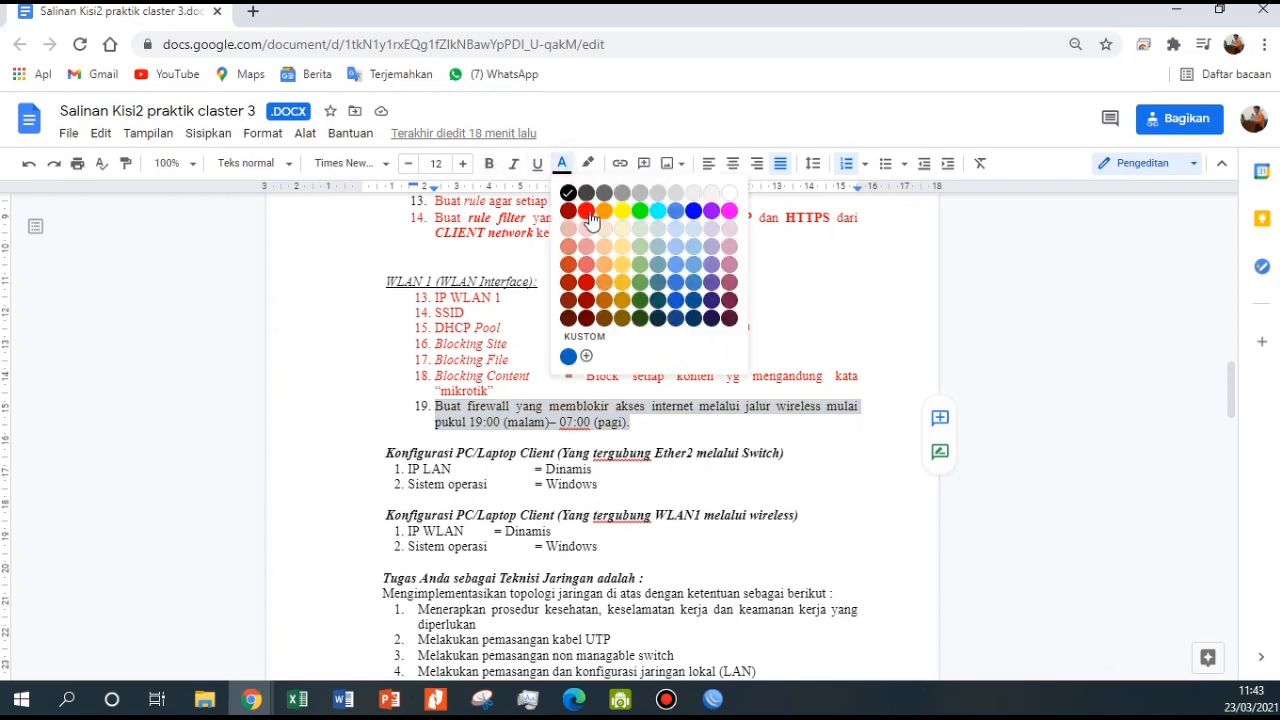
click(588, 212)
Switch to WinBox and start a new firewall filter rule with the forward chain and the drop action
click(712, 699)
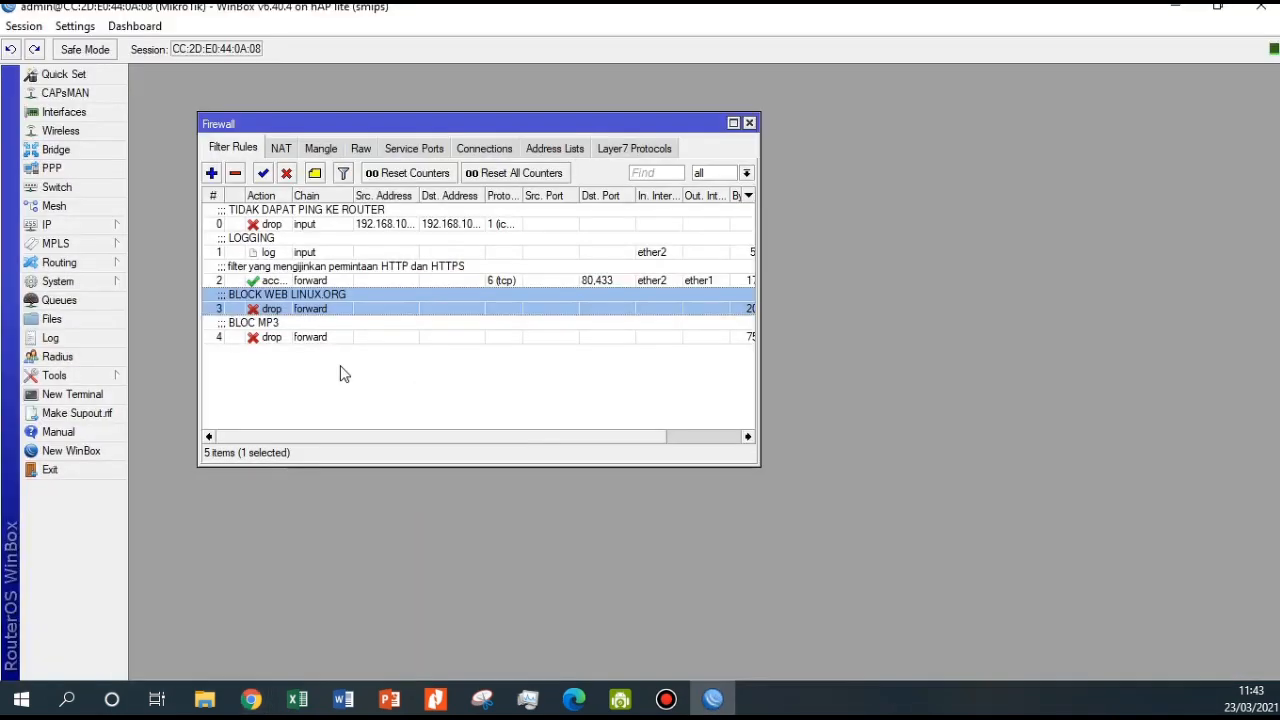
click(46, 225)
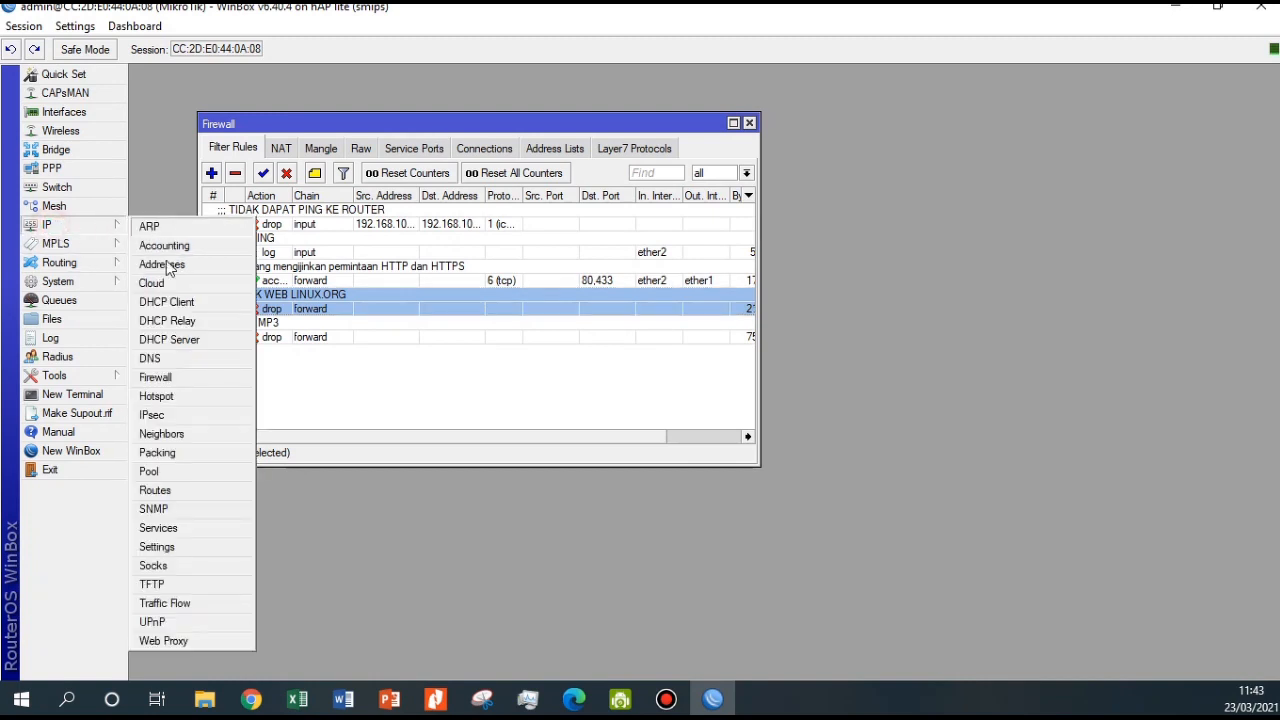
click(175, 376)
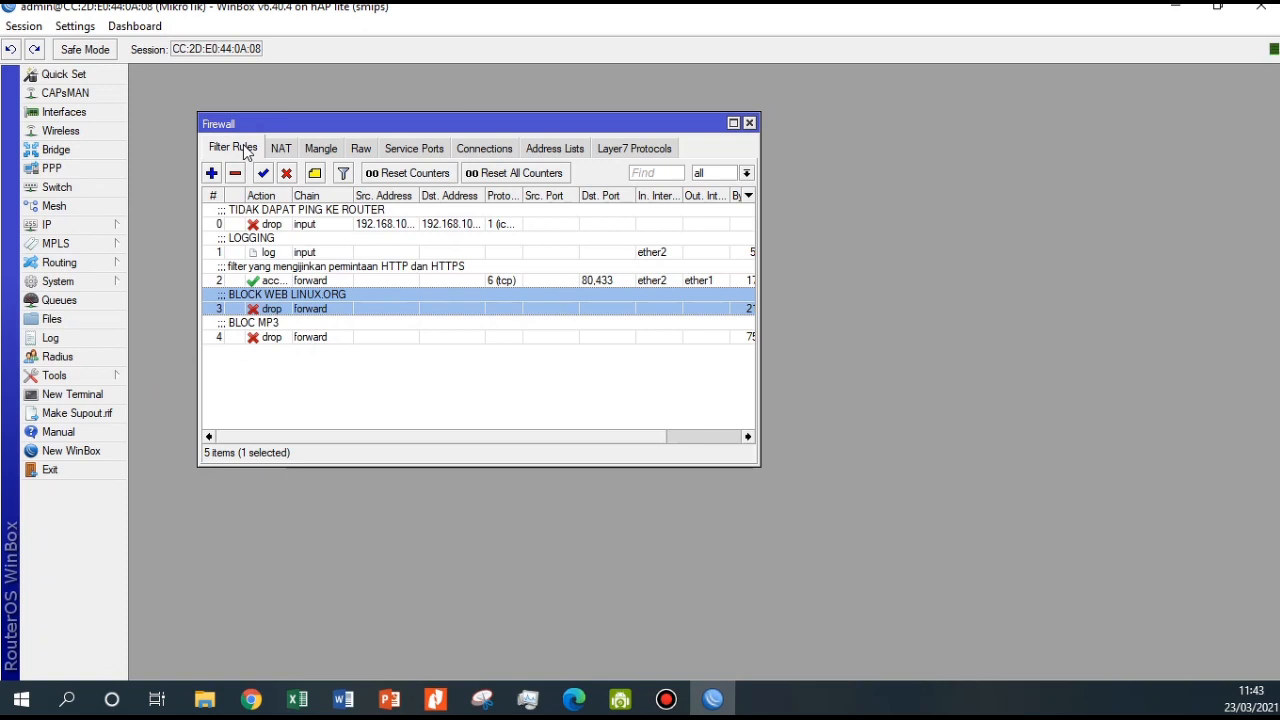
click(212, 174)
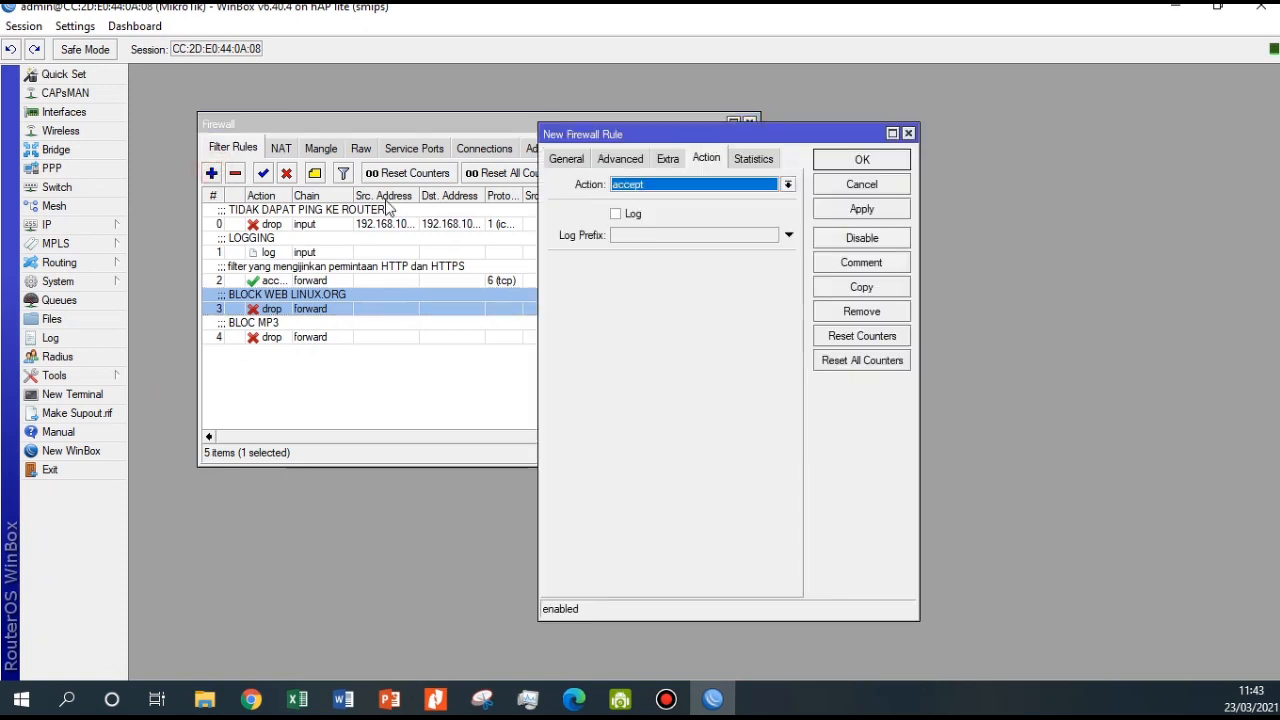
click(566, 160)
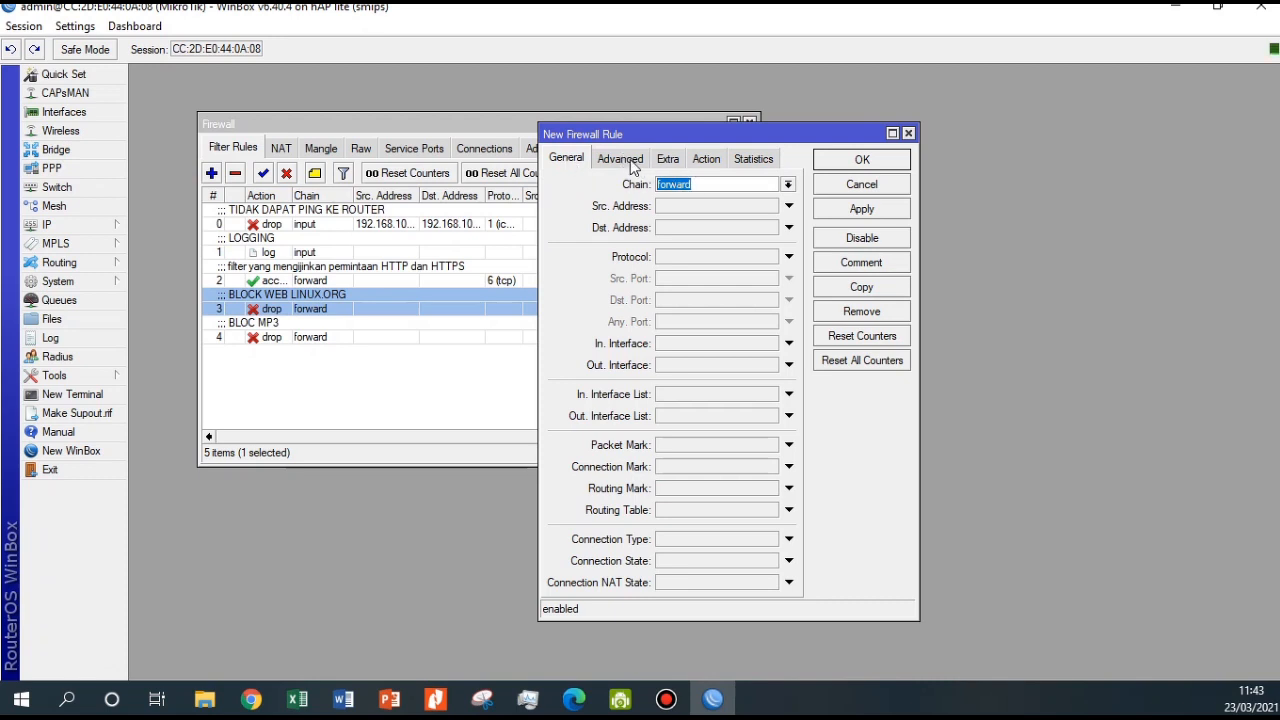
click(707, 160)
click(655, 185)
click(625, 236)
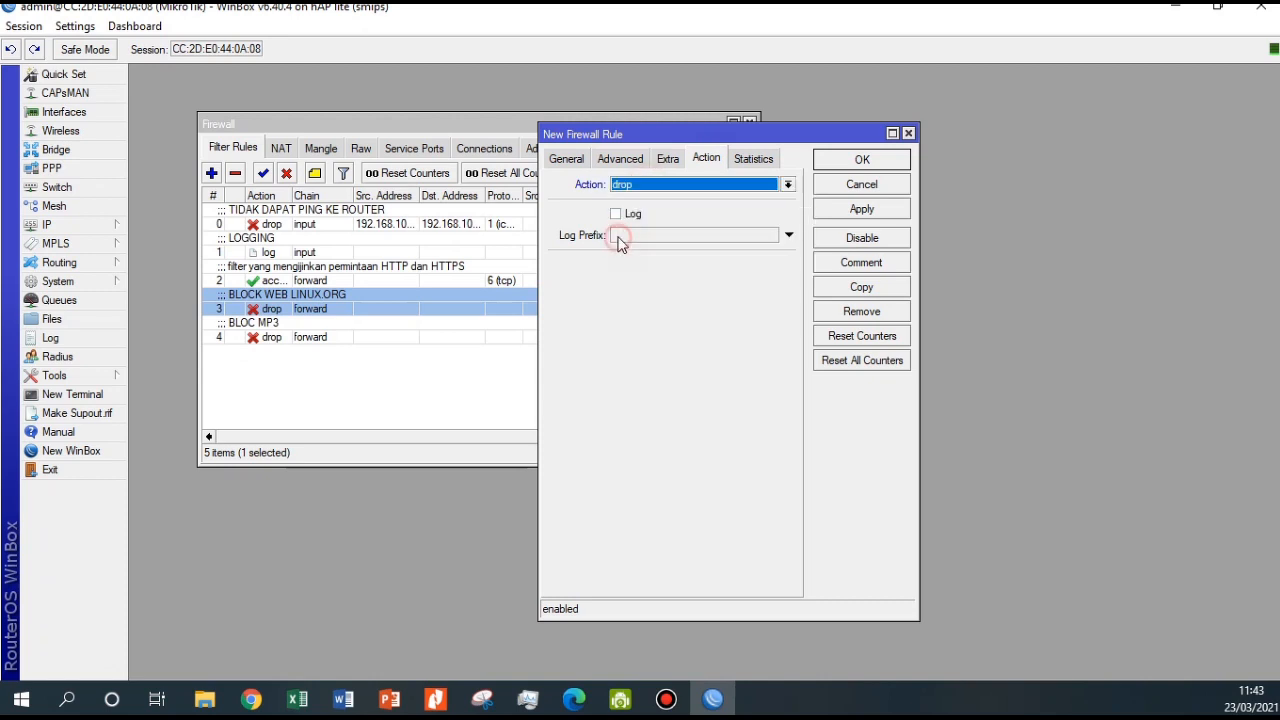
Expand the Time condition of the new rule to expose its time range for editing
click(657, 159)
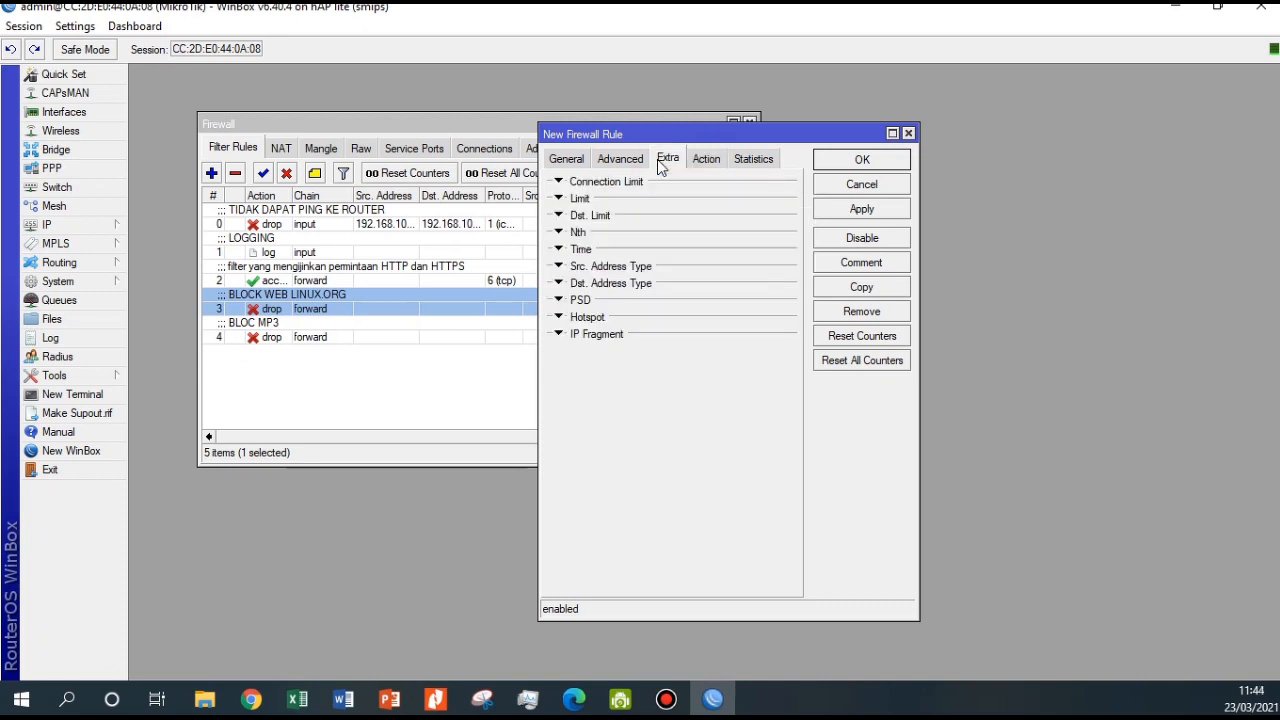
click(558, 248)
click(707, 262)
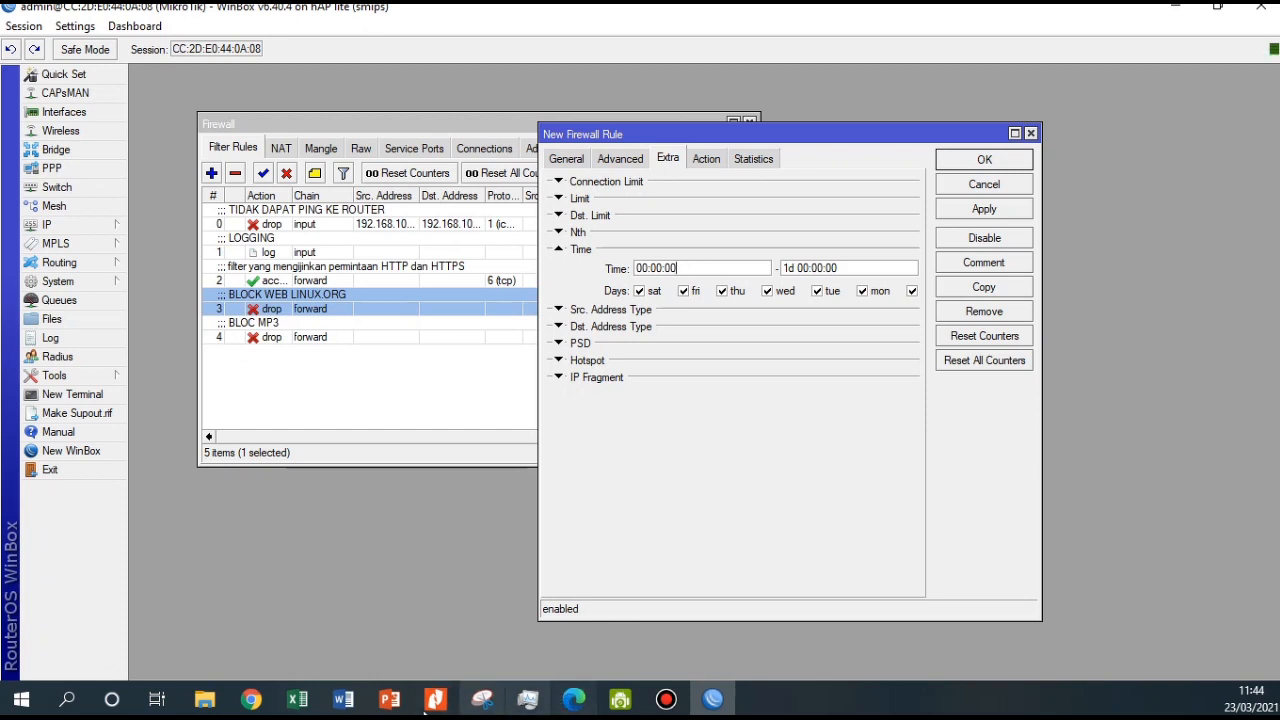
Reread the blocking hours of item 19 in the Google Docs task document, then return to WinBox
mouse_move(251, 699)
click(372, 640)
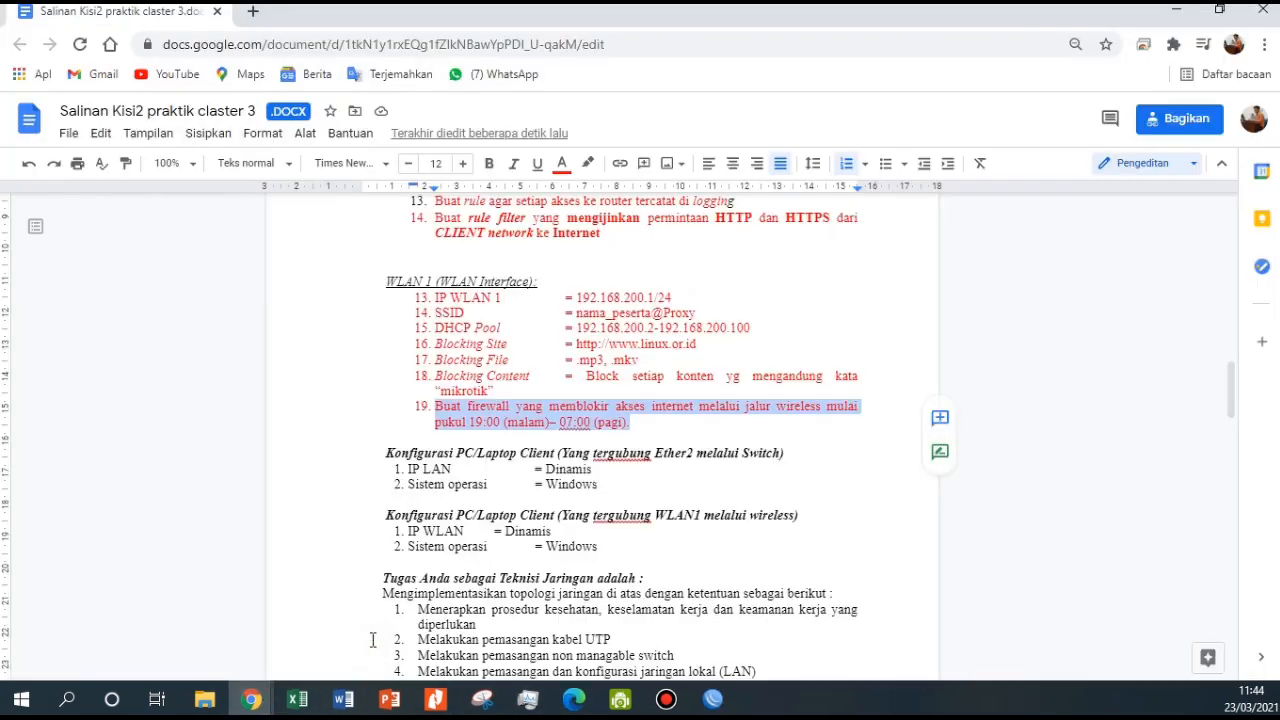
click(631, 430)
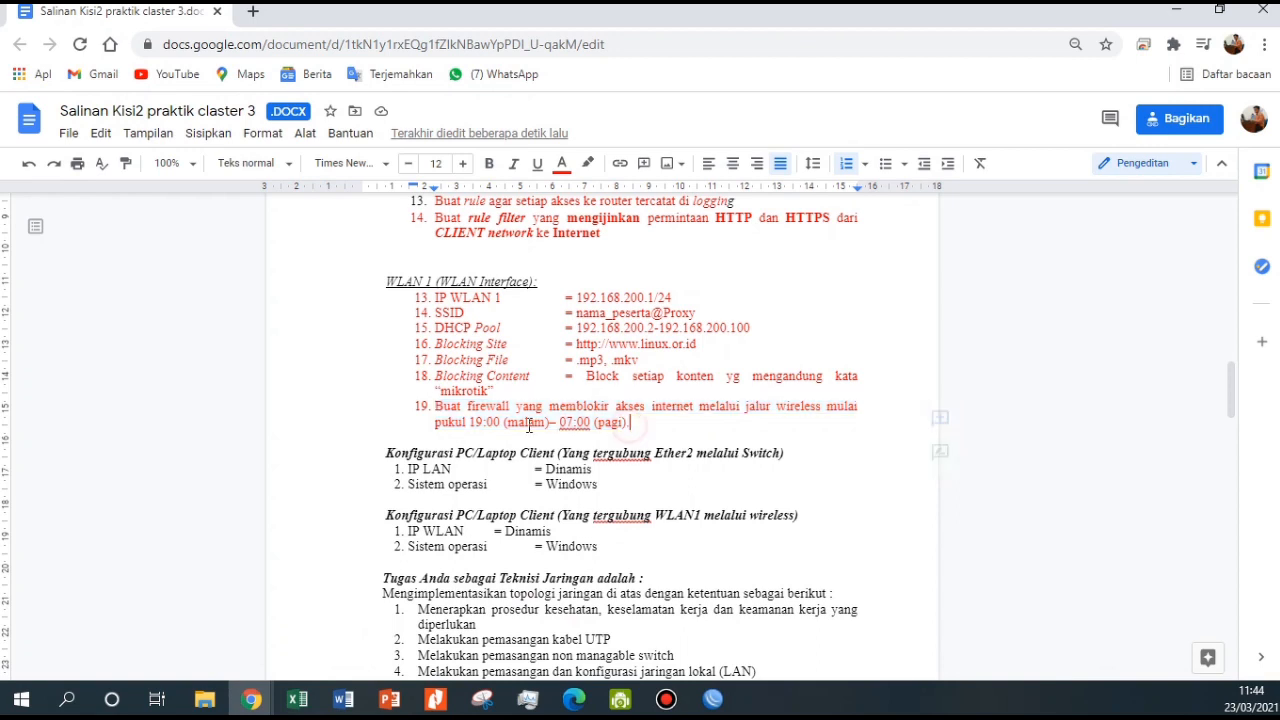
drag(476, 421, 602, 418)
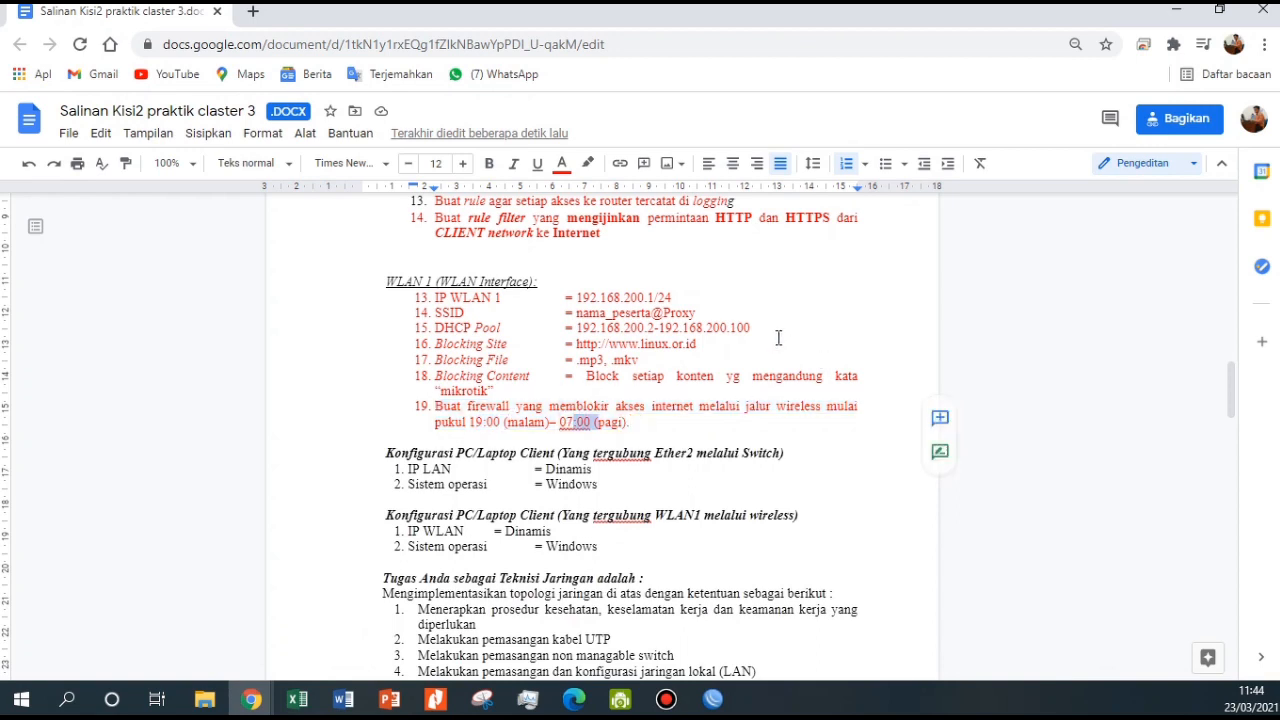
click(1176, 9)
drag(662, 268, 654, 268)
text(11:00)
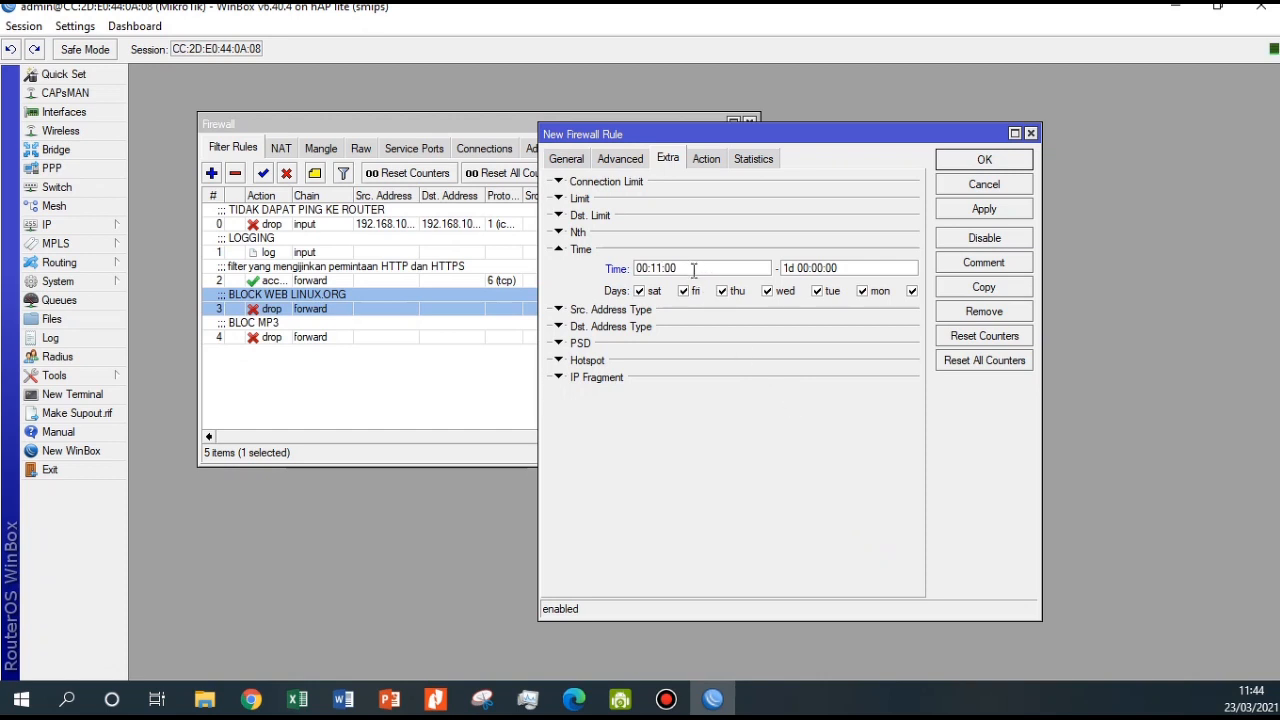
drag(700, 268, 667, 266)
text(45)
key(alt+Tab)
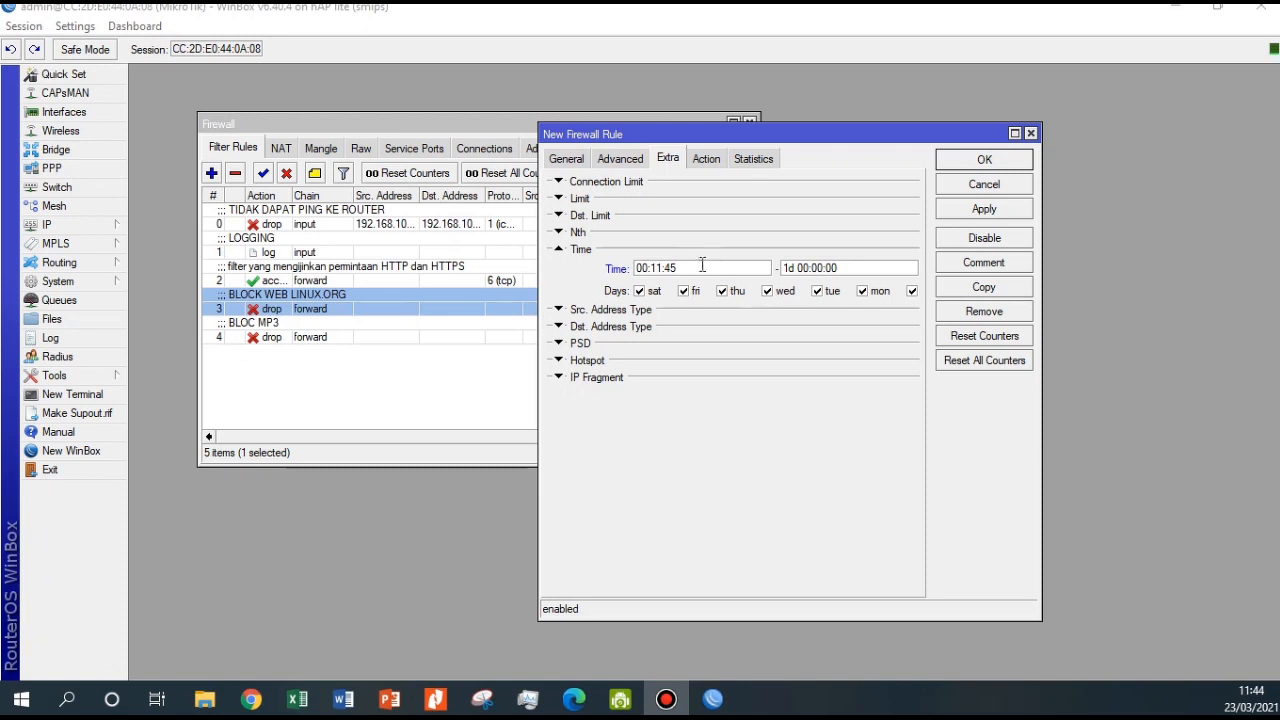
Set the start of the rule's time range to 11:45:00
click(665, 268)
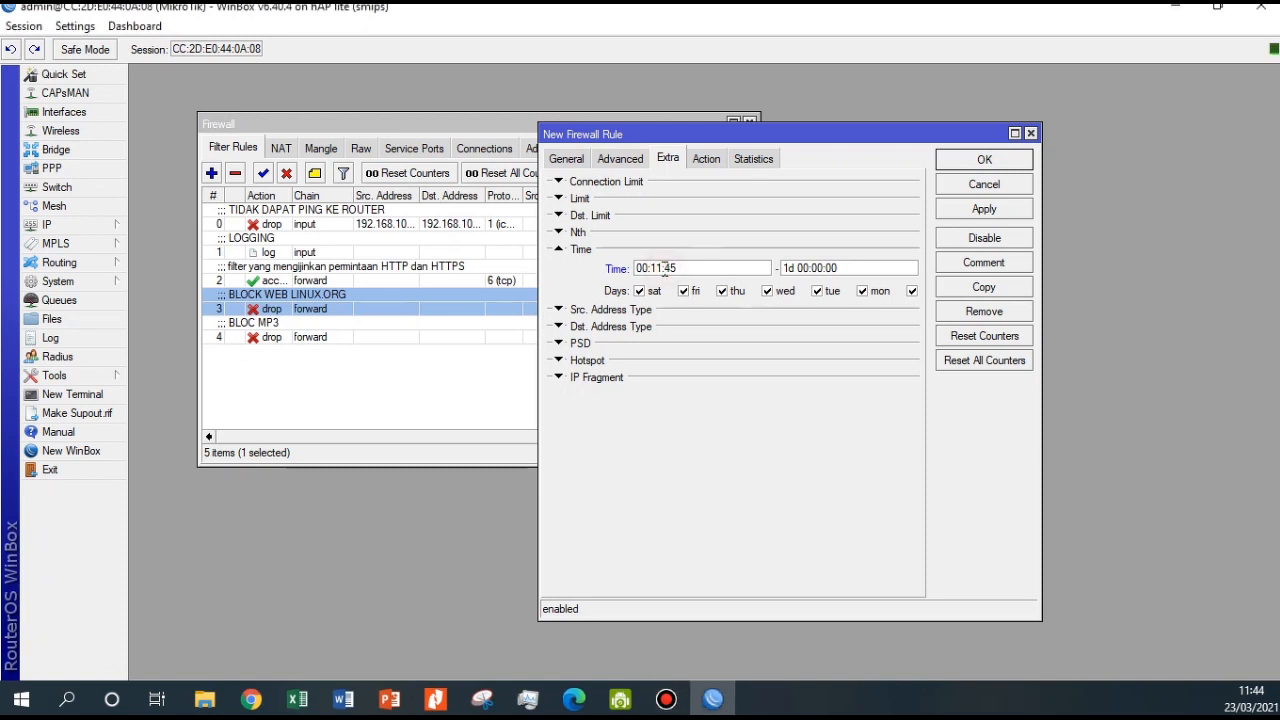
click(694, 268)
text(00)
double_click(653, 268)
text(00)
drag(648, 268, 609, 270)
text(11)
drag(659, 268, 653, 268)
text(45)
Set the end of the rule's time range to 11:47:00 and save the rule
click(797, 268)
drag(797, 268, 703, 268)
key(Delete)
key(Delete)
key(Delete)
text(11:)
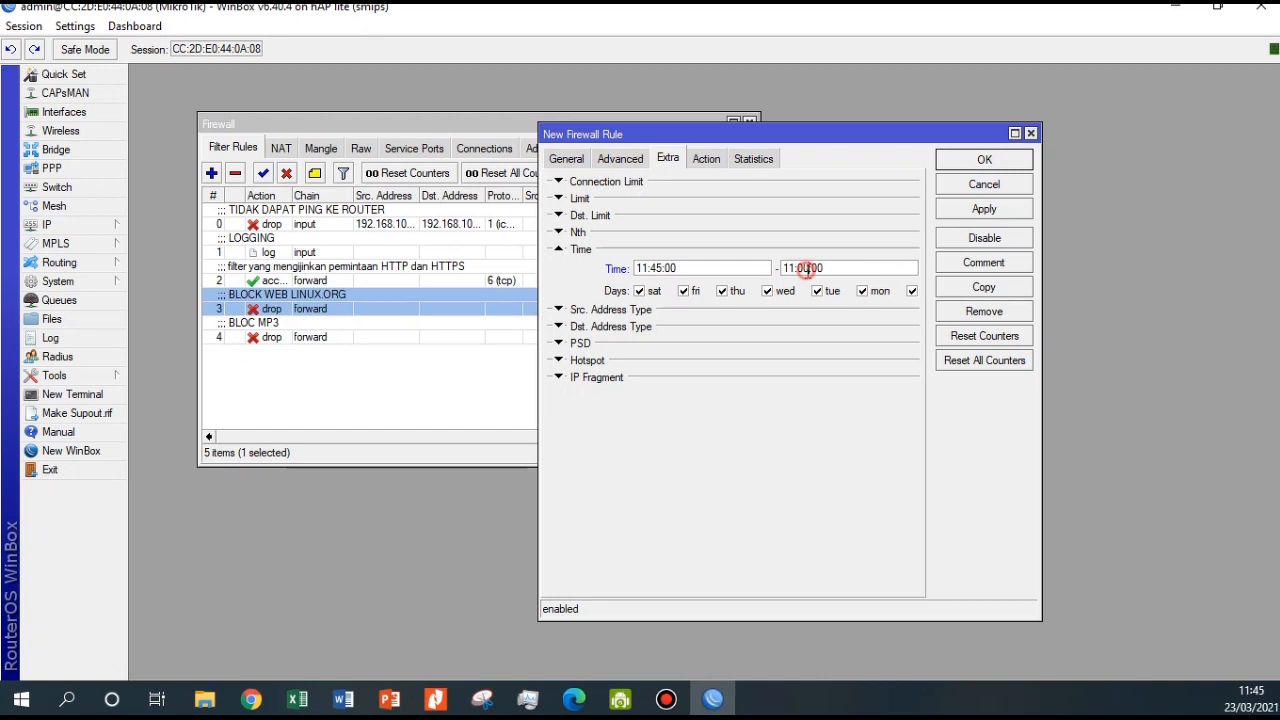
text(47)
click(984, 209)
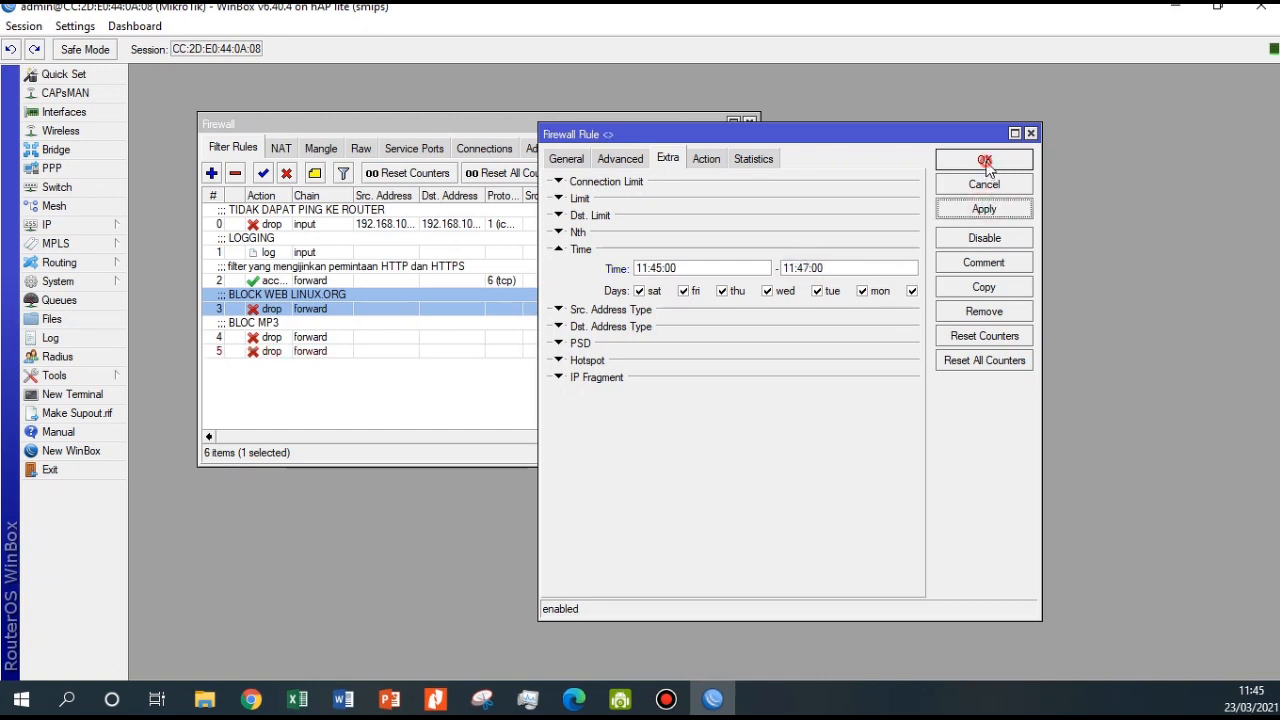
click(984, 160)
Add the comment "block waktu" to the new time-based drop rule
click(290, 351)
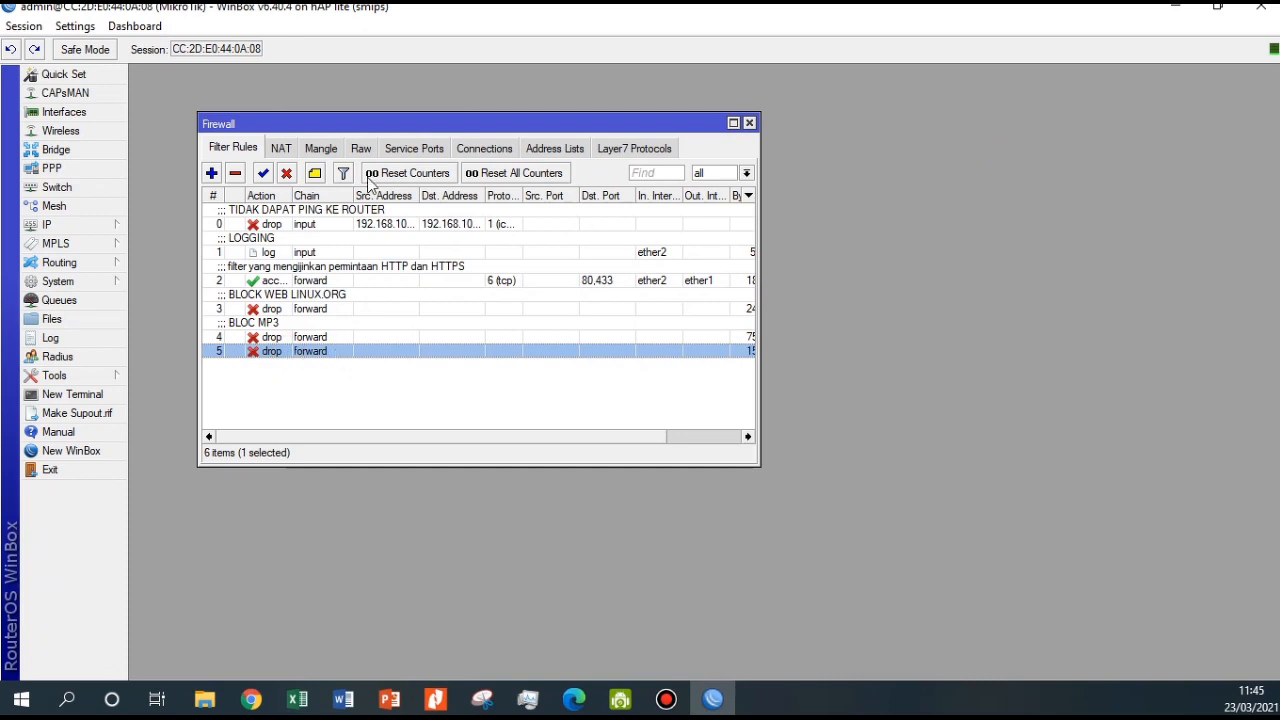
click(314, 174)
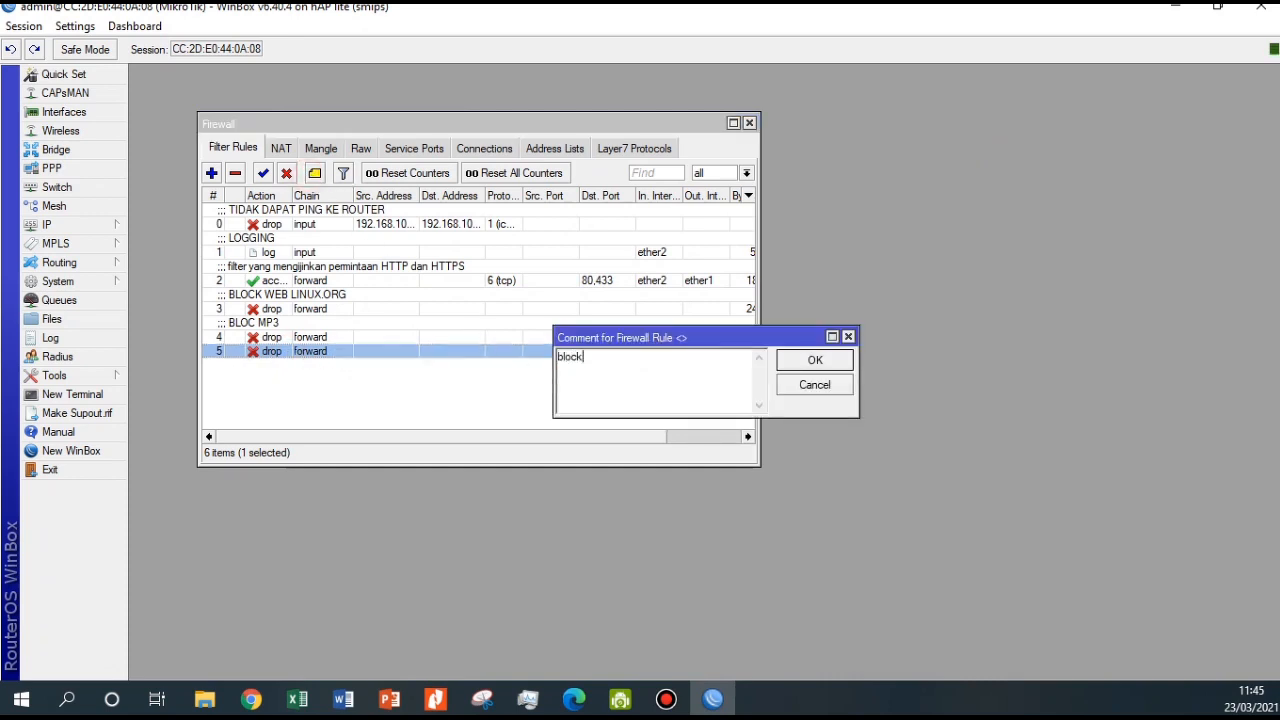
click(795, 361)
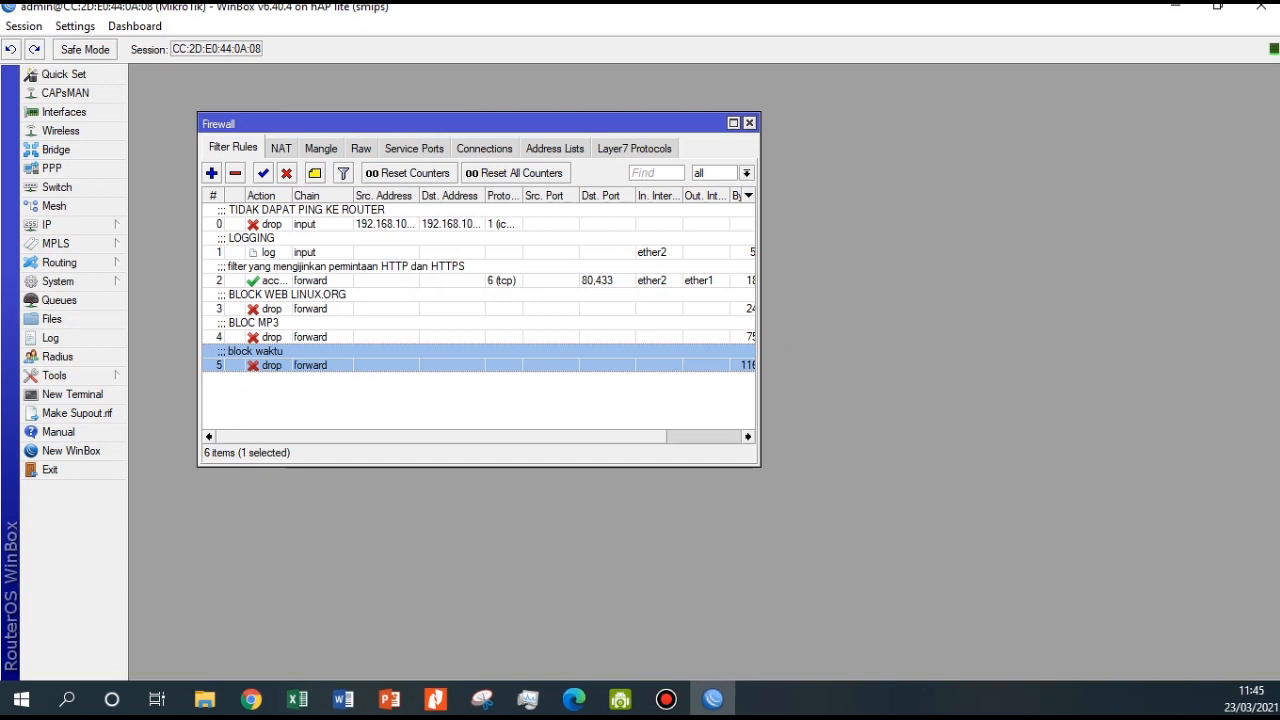
Switch to Edge, close the two MP3 tabs and open a blank tab
click(573, 699)
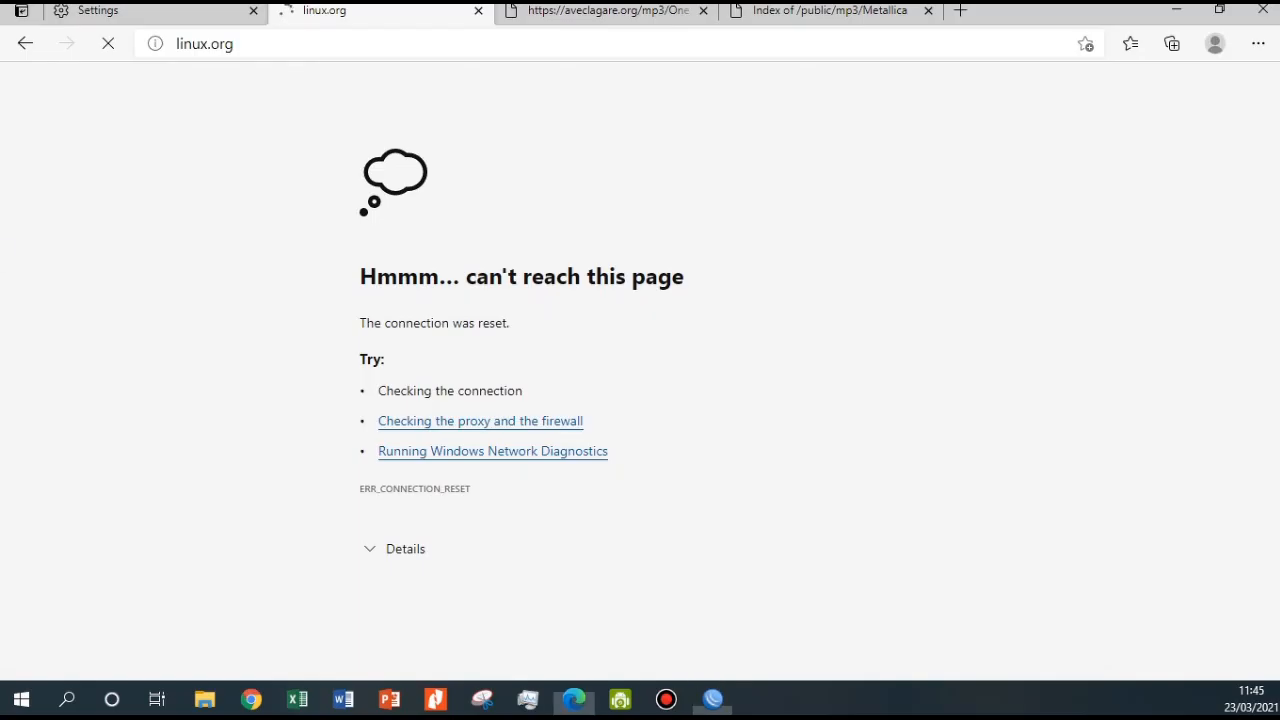
click(663, 20)
click(845, 22)
click(705, 11)
click(705, 11)
click(510, 12)
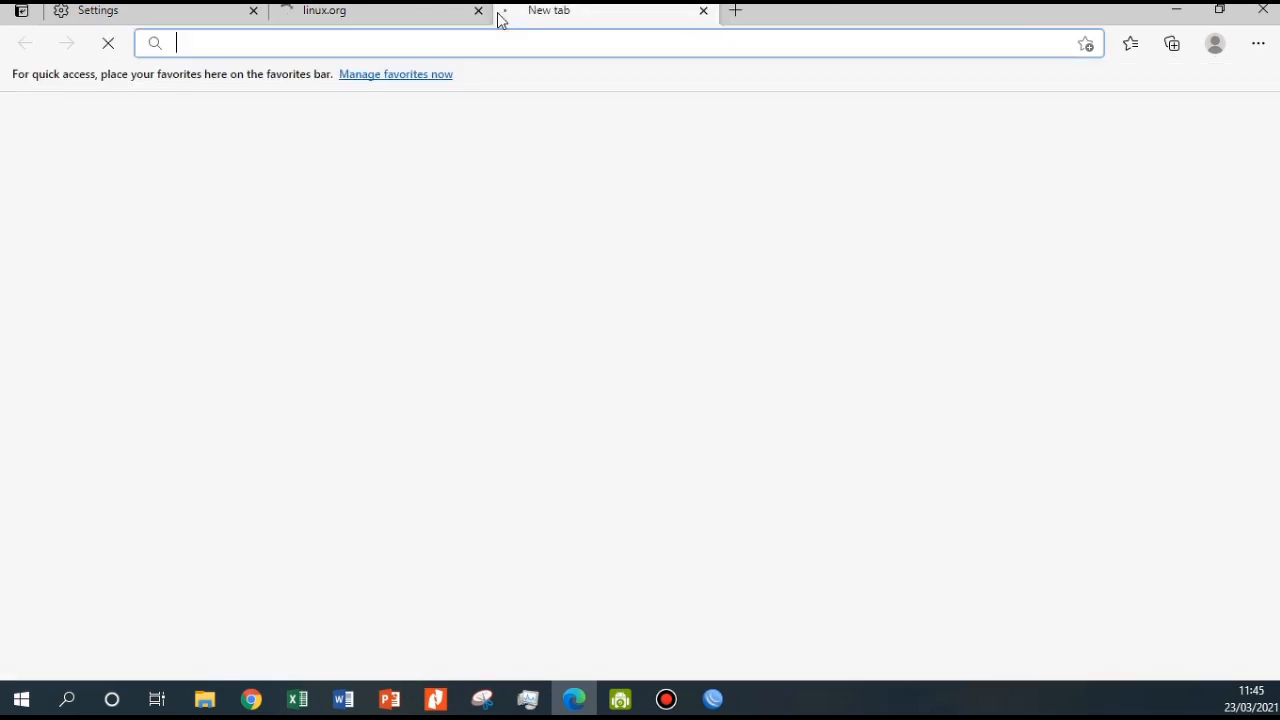
text(g)
click(267, 79)
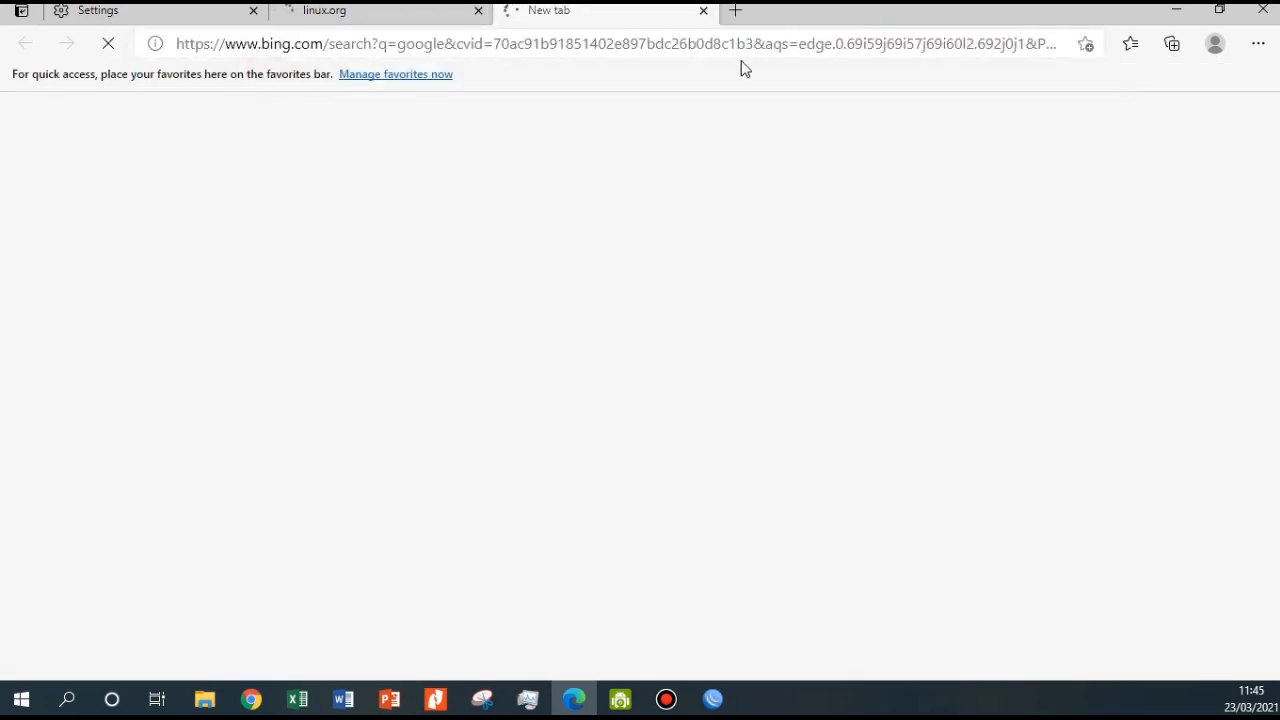
click(737, 12)
text(www.)
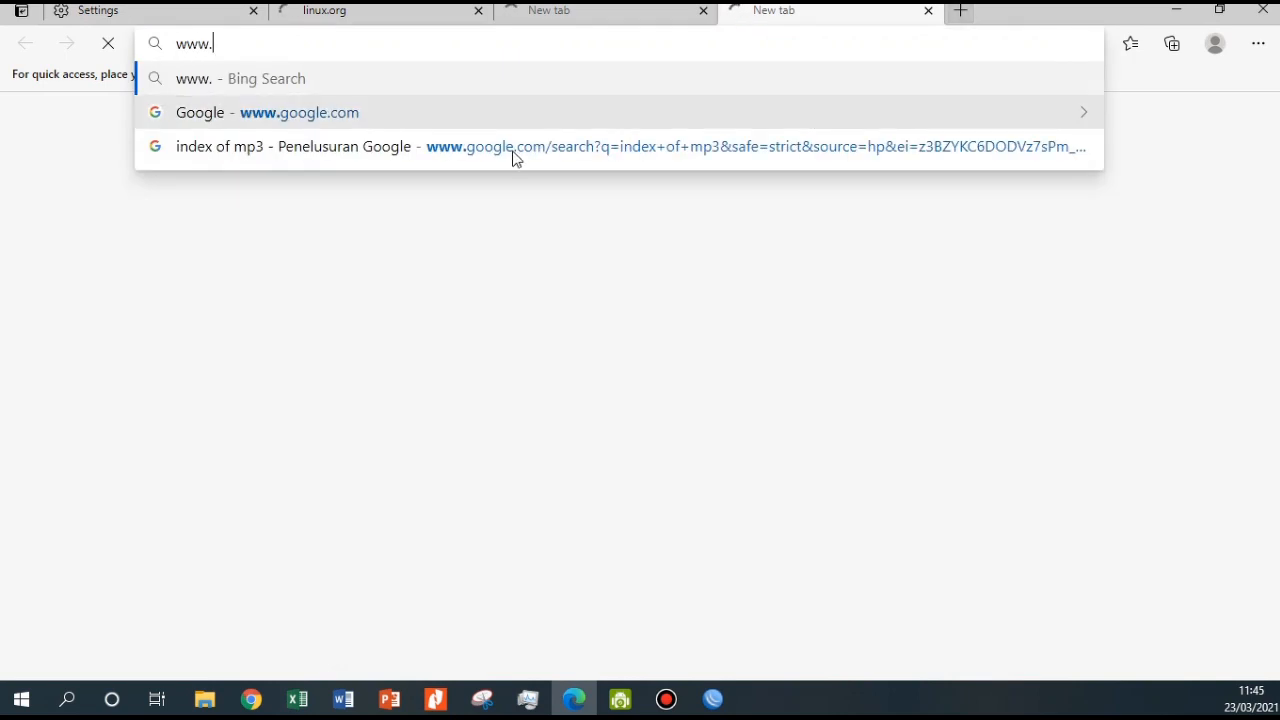
click(450, 116)
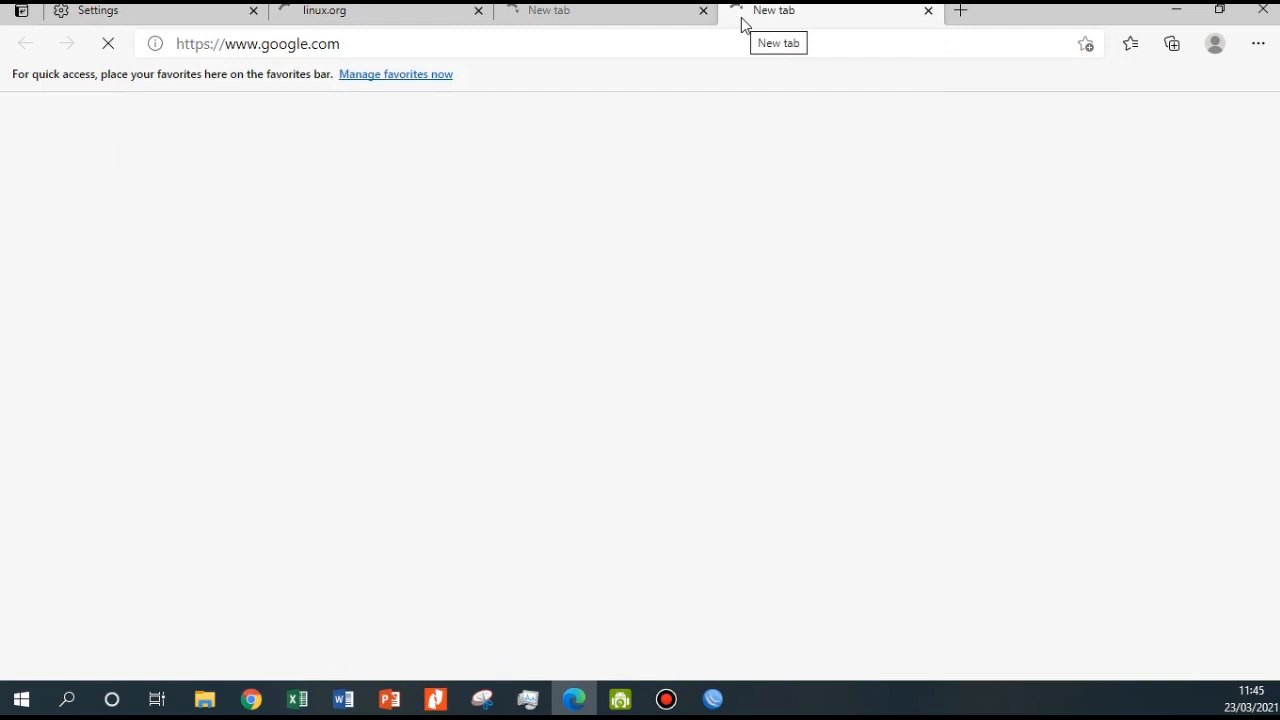
Switch to WinBox and examine the byte and packet counters of the block waktu rule
mouse_move(712, 699)
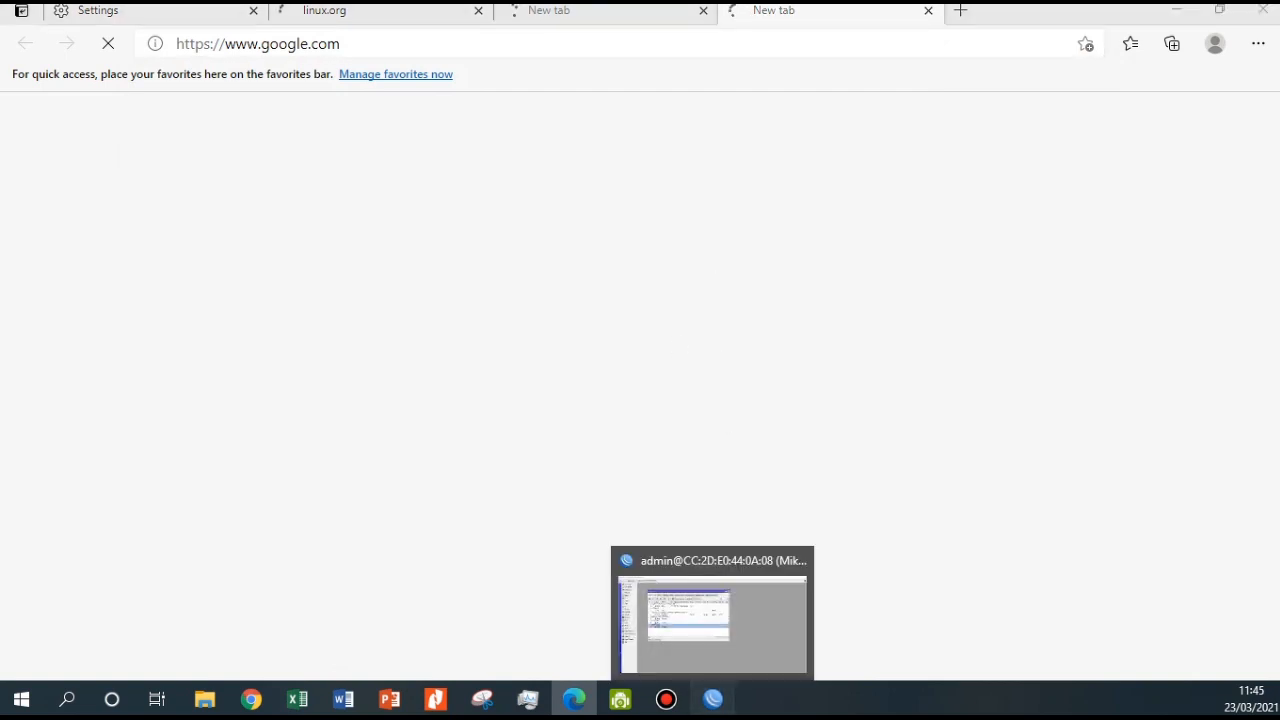
click(660, 640)
click(303, 400)
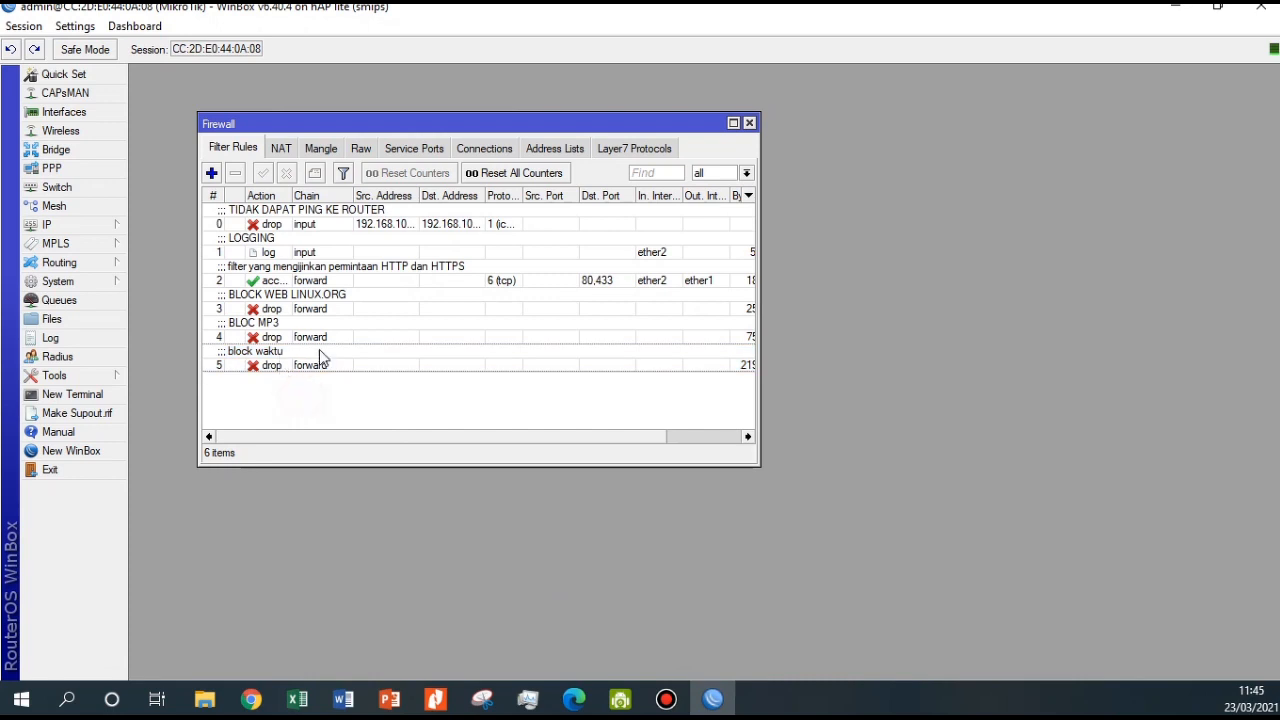
drag(427, 437, 592, 437)
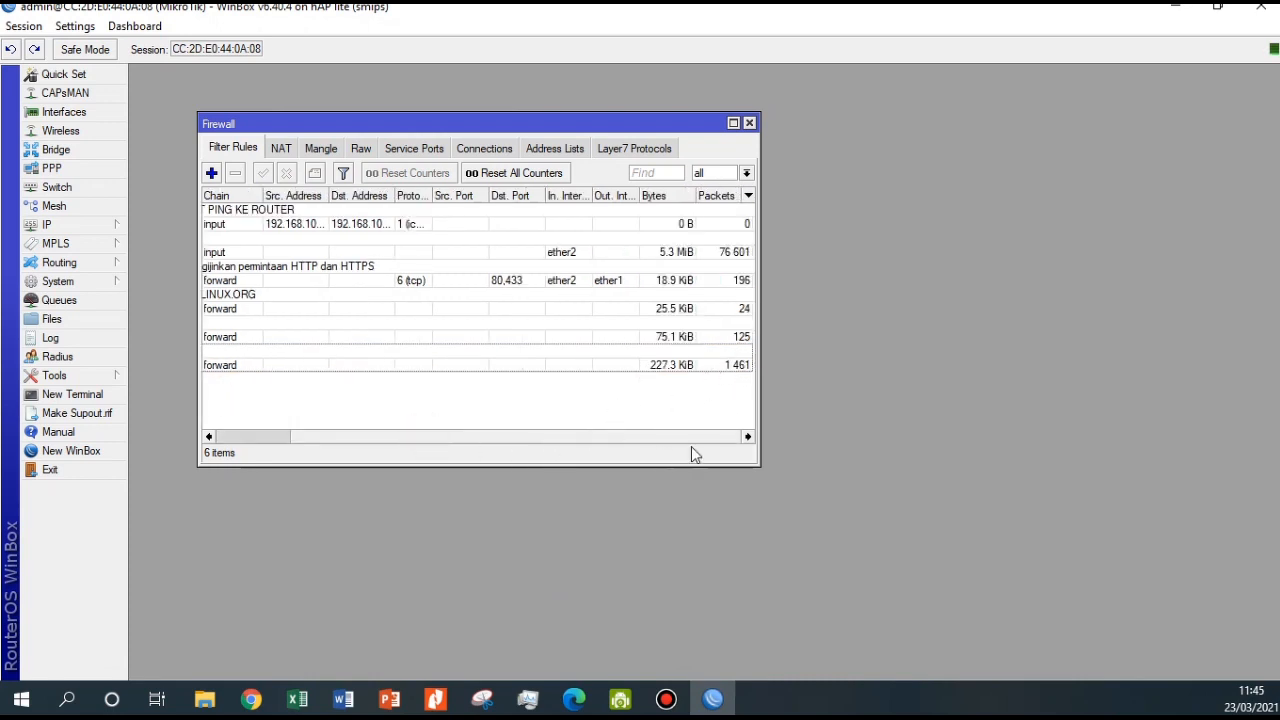
drag(695, 436, 498, 436)
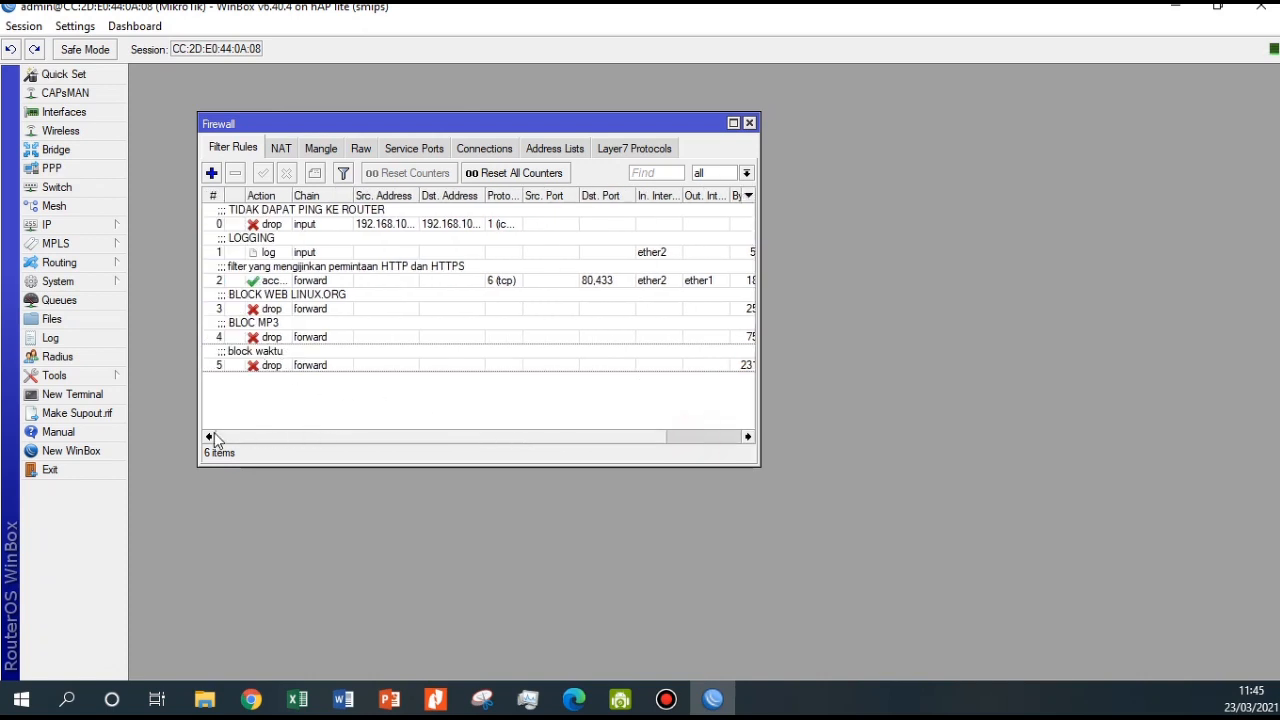
Disable the block waktu rule and switch to Edge to check whether the pages load
click(292, 368)
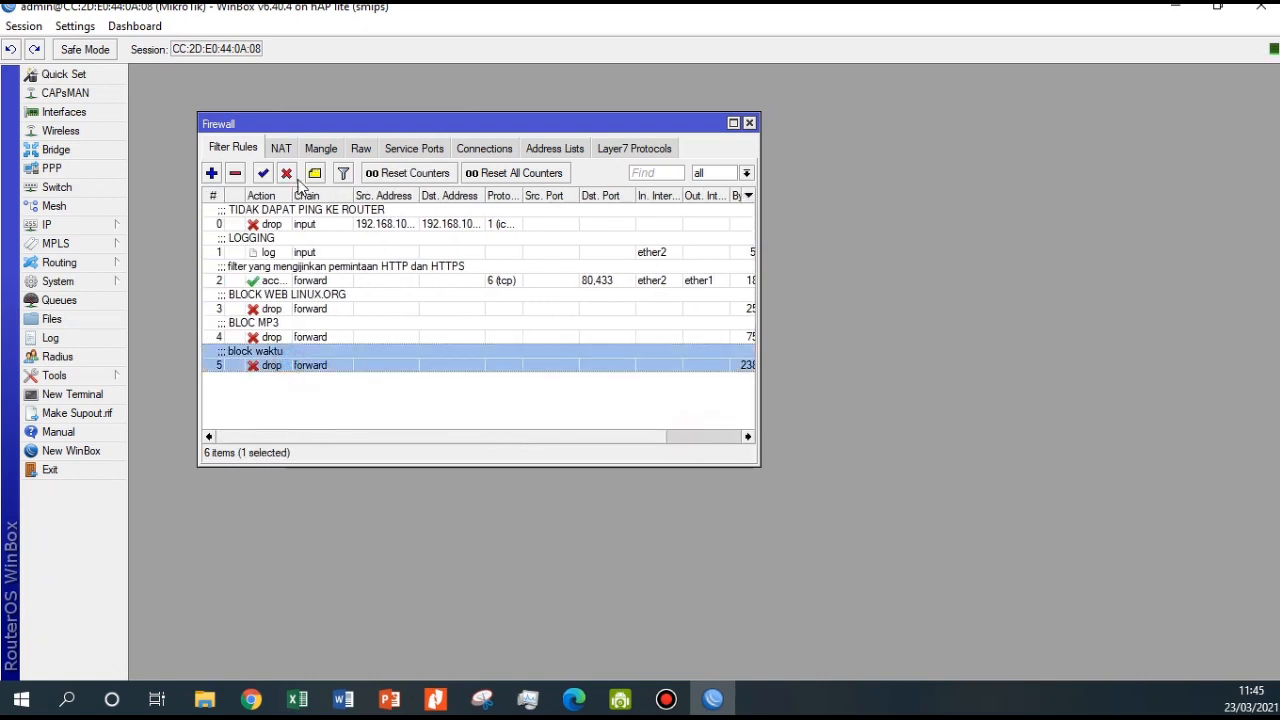
click(286, 173)
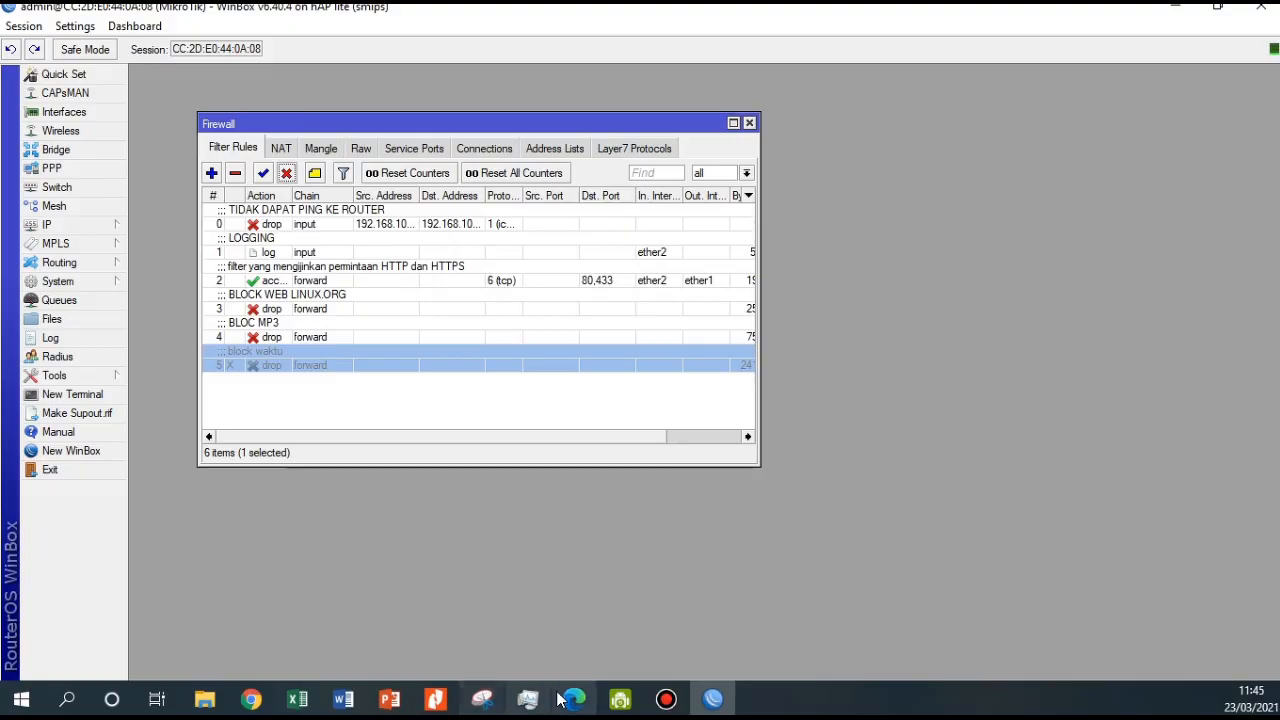
click(573, 698)
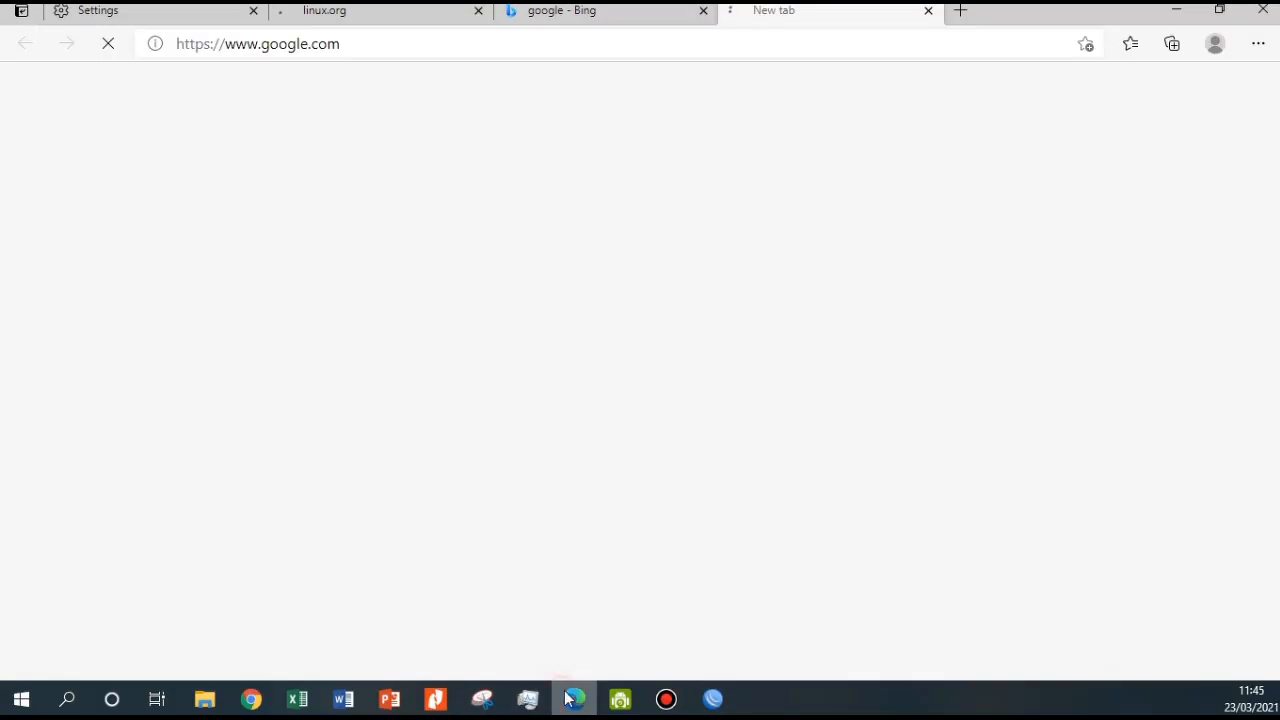
click(651, 14)
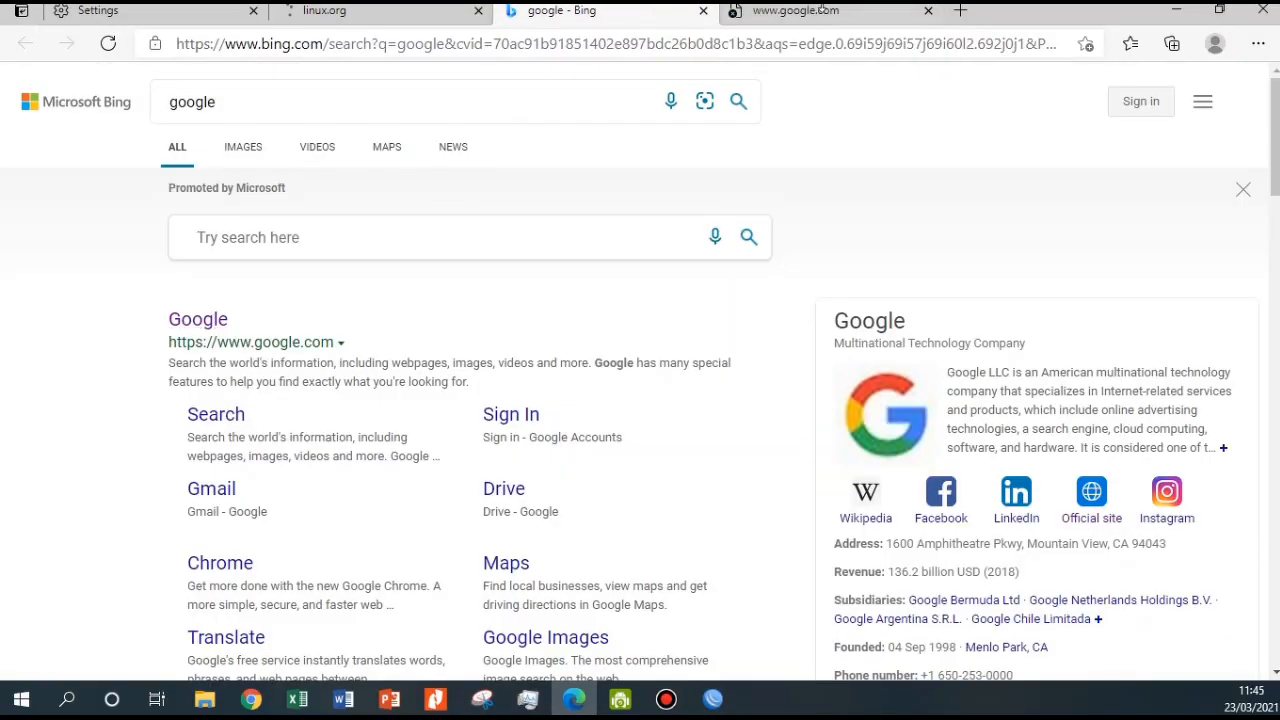
click(810, 20)
click(758, 36)
key(Return)
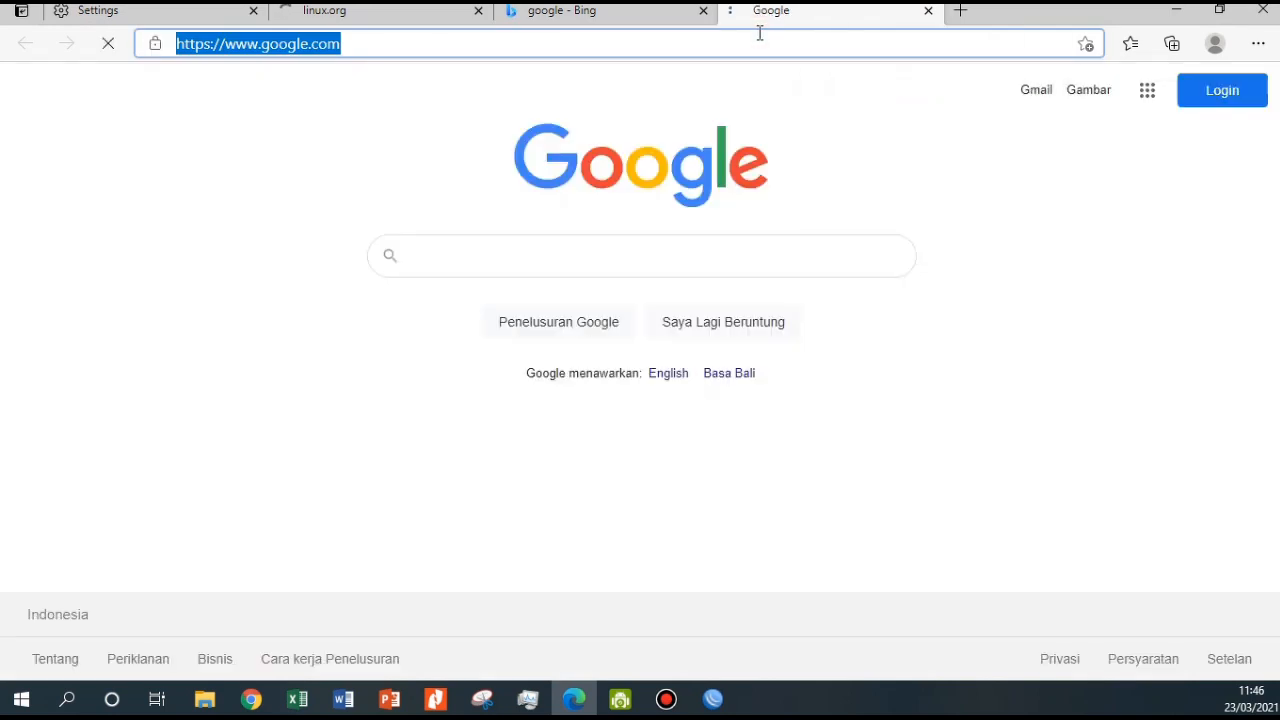
click(958, 499)
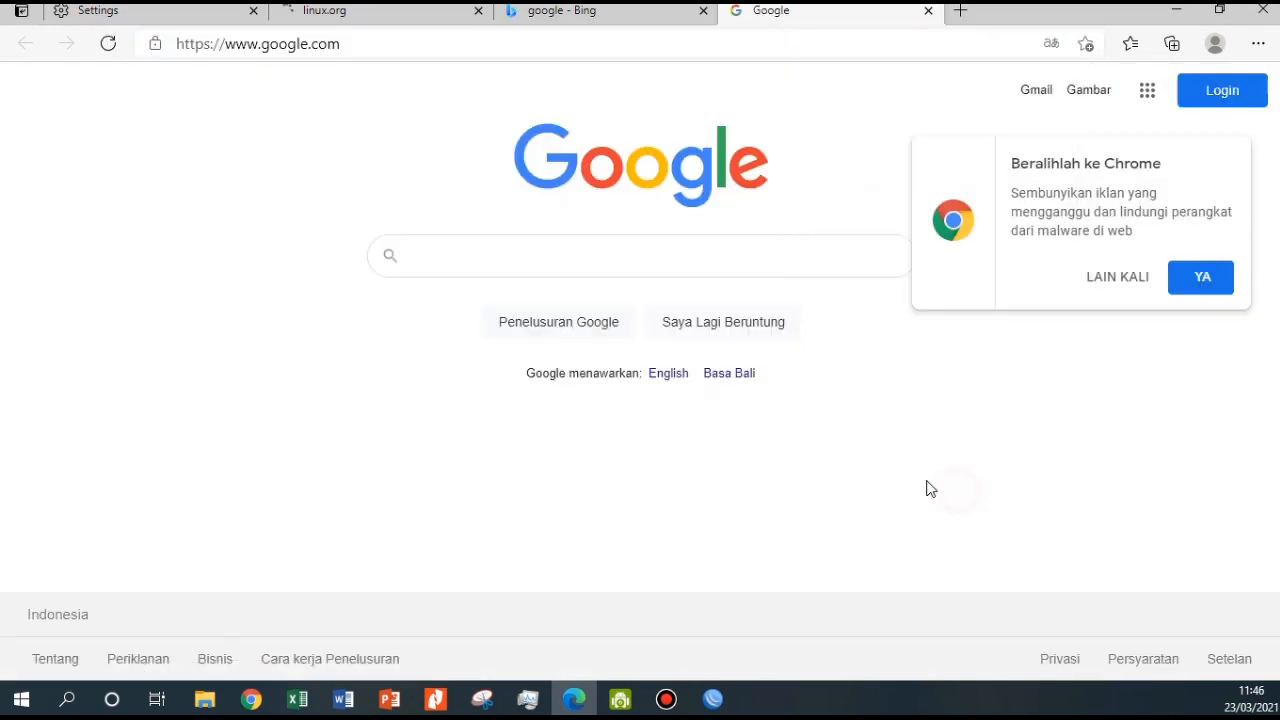
Open youtube.com in a new tab to test internet access with the block waktu rule disabled
click(962, 10)
text(you)
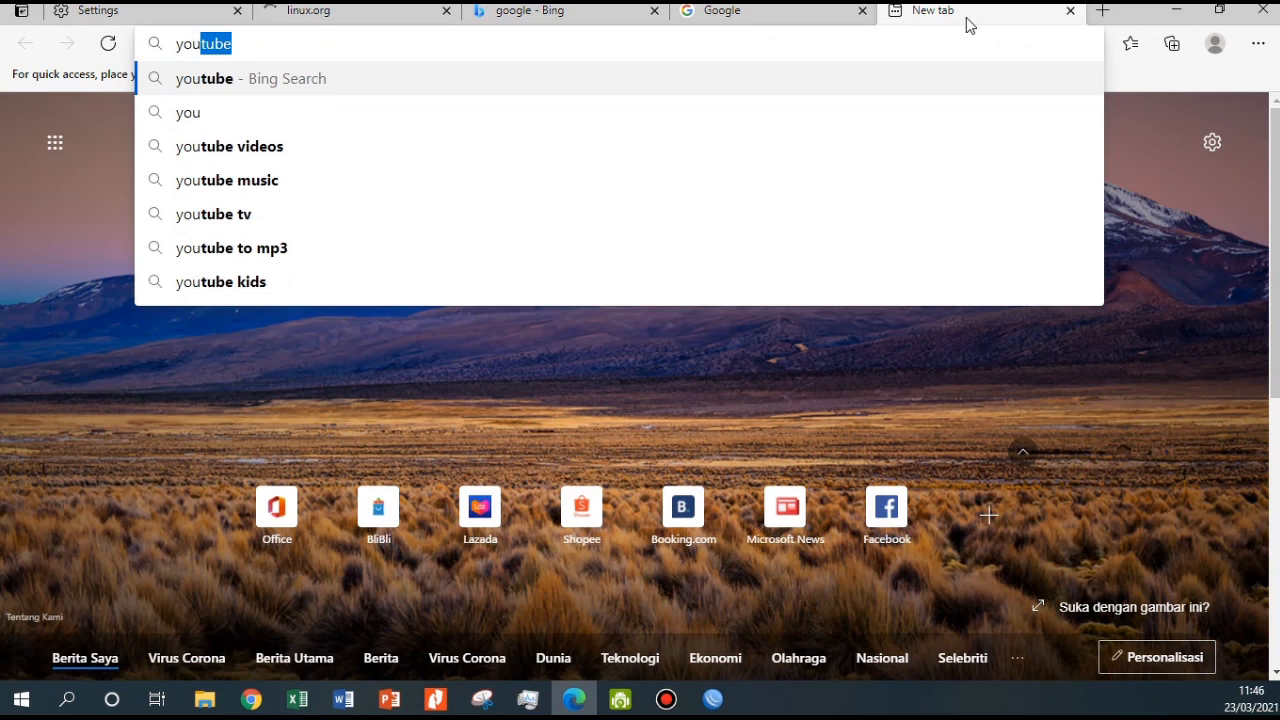
text(tube.c)
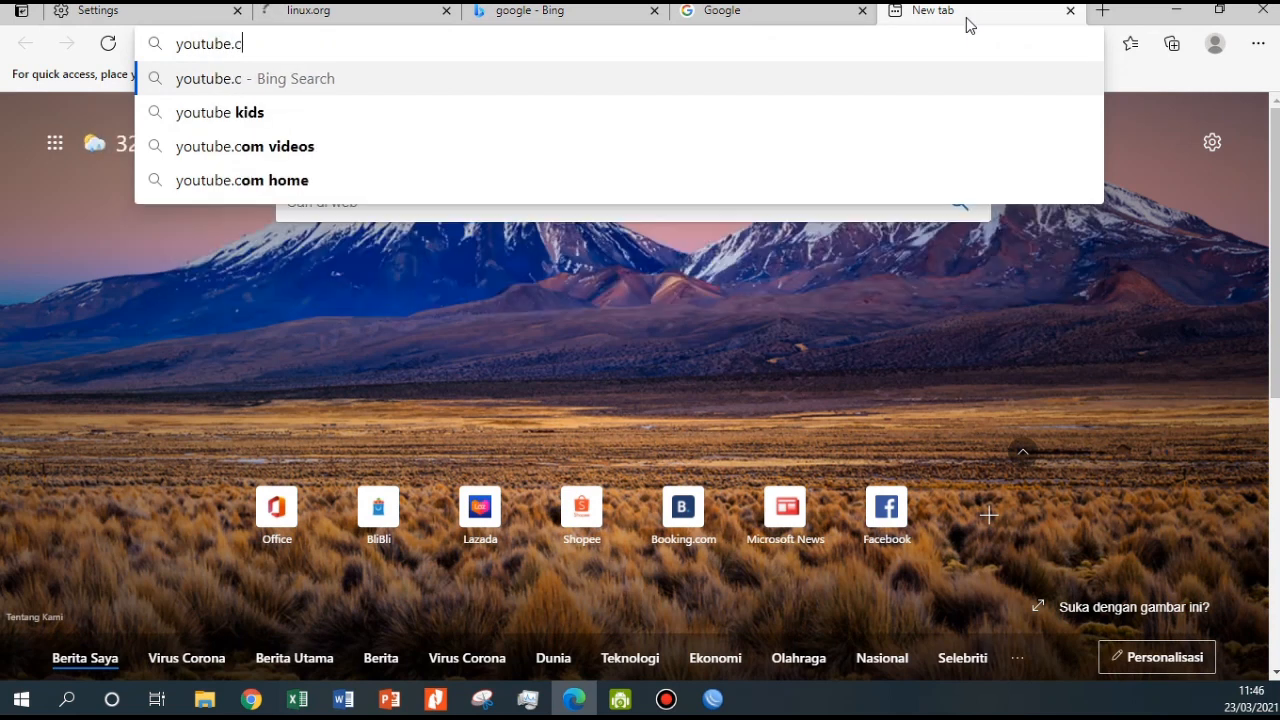
text(om)
key(Return)
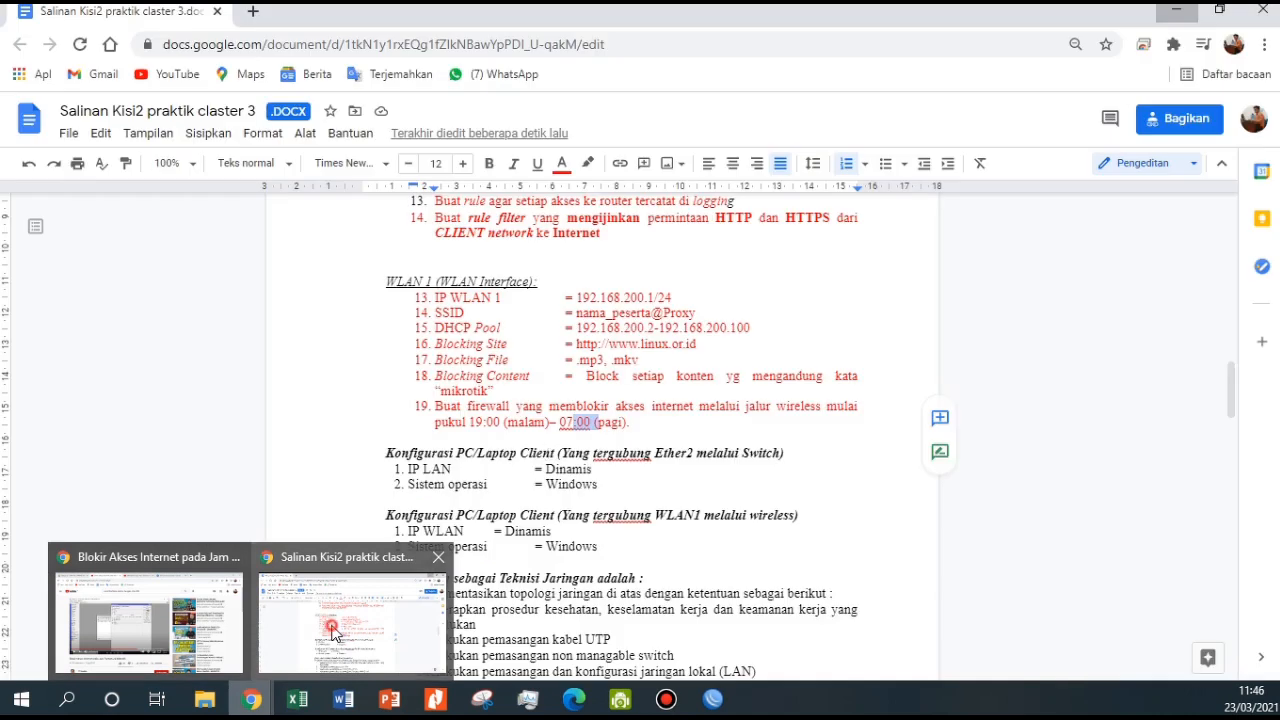
Switch to the Google Docs task sheet in Chrome, review the router and WLAN 1 requirements, and return to WinBox
click(340, 615)
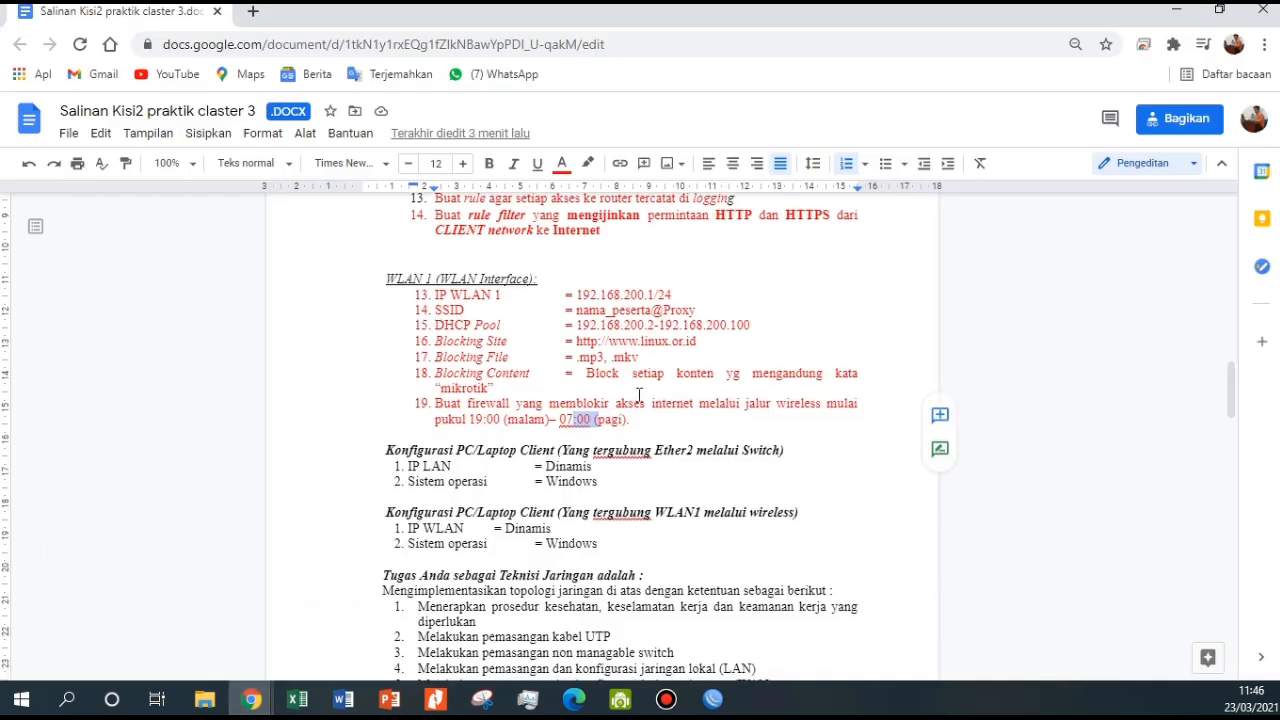
scroll(639, 396, down, 3)
scroll(640, 396, up, 8)
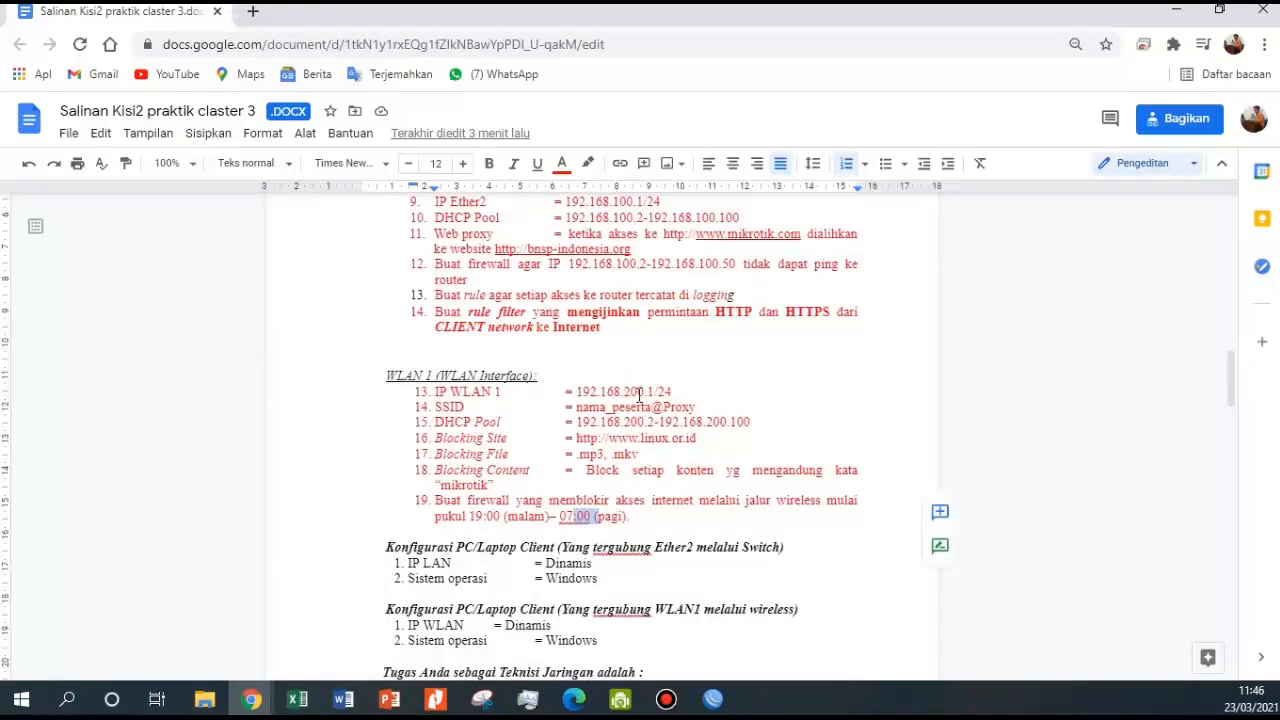
scroll(640, 396, up, 5)
scroll(640, 400, down, 10)
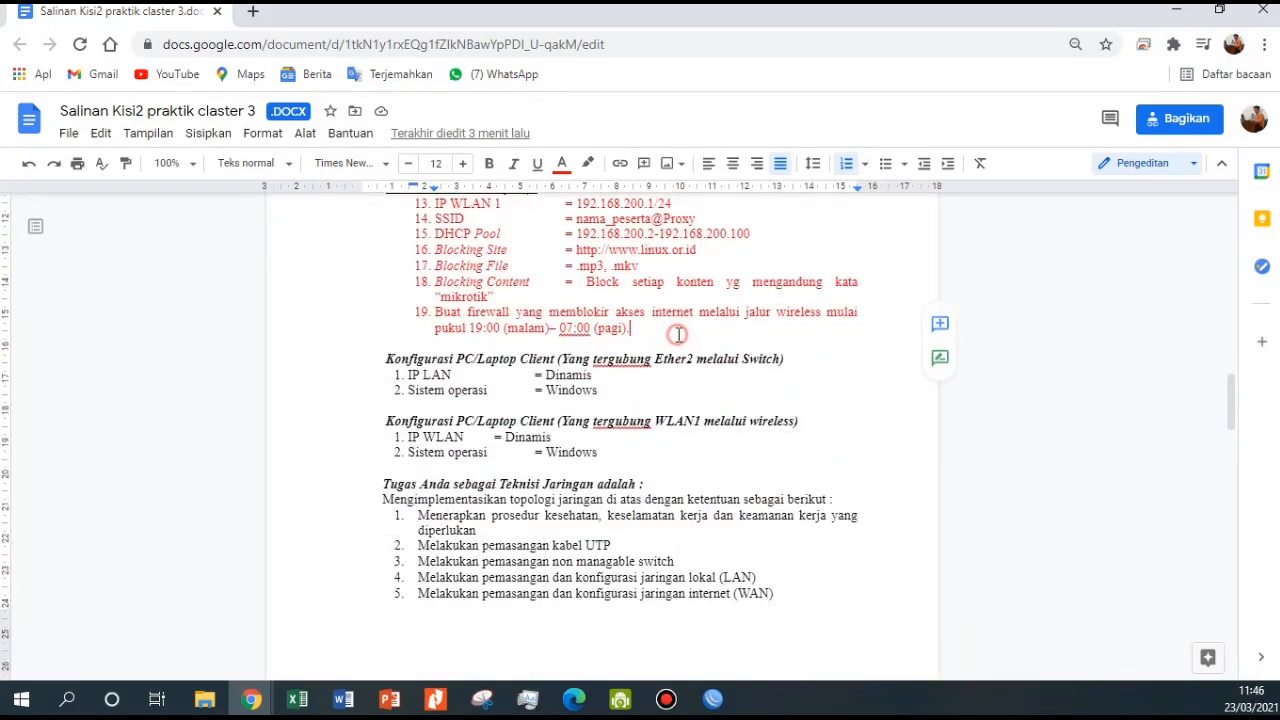
scroll(680, 334, up, 15)
scroll(690, 336, down, 15)
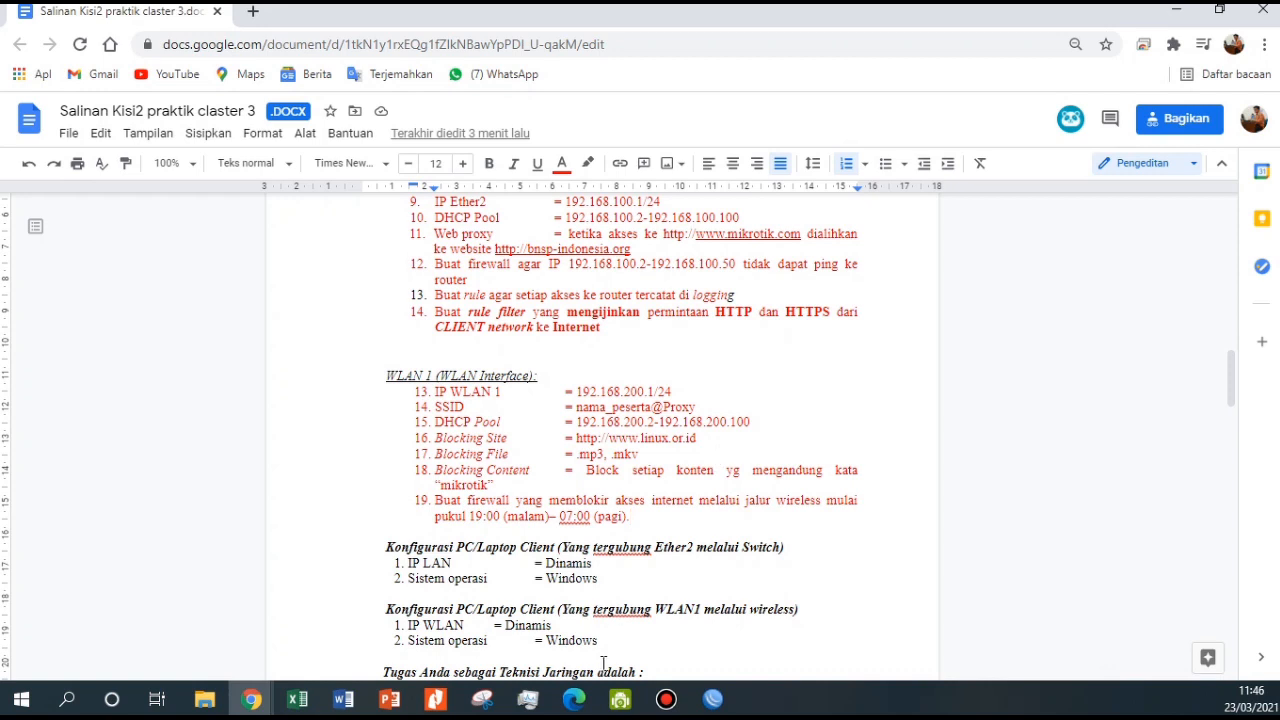
click(710, 697)
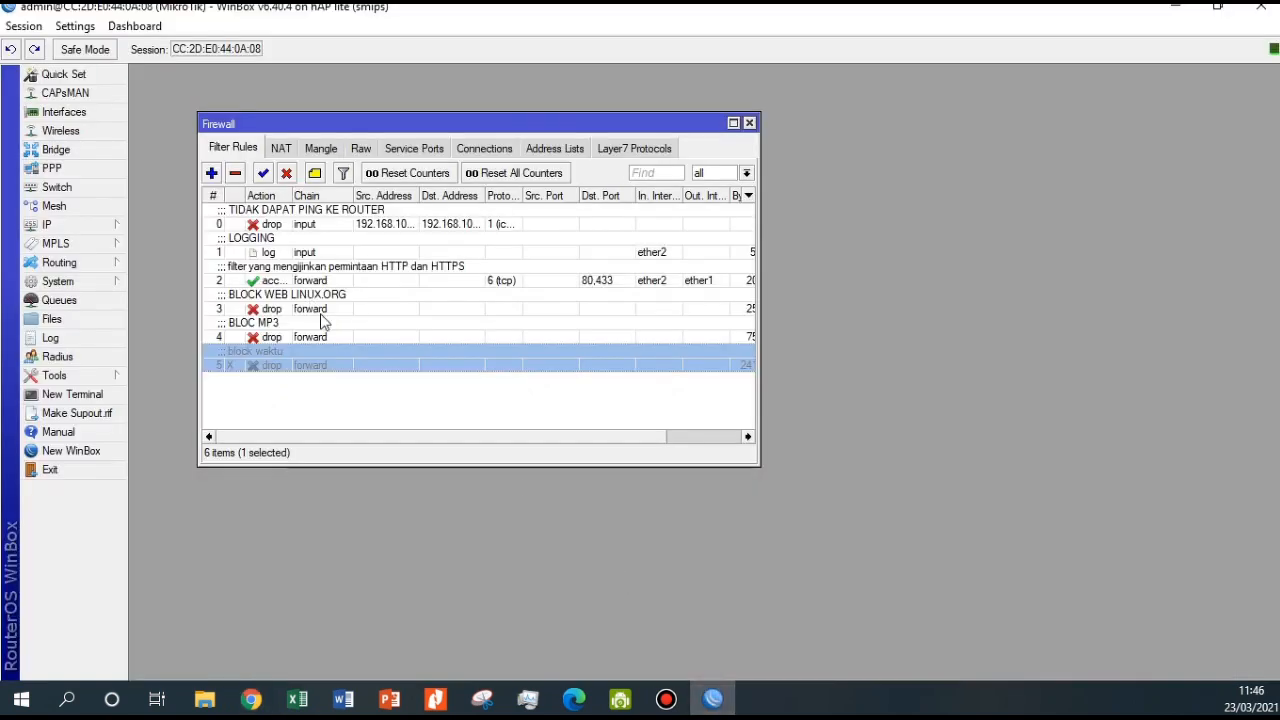